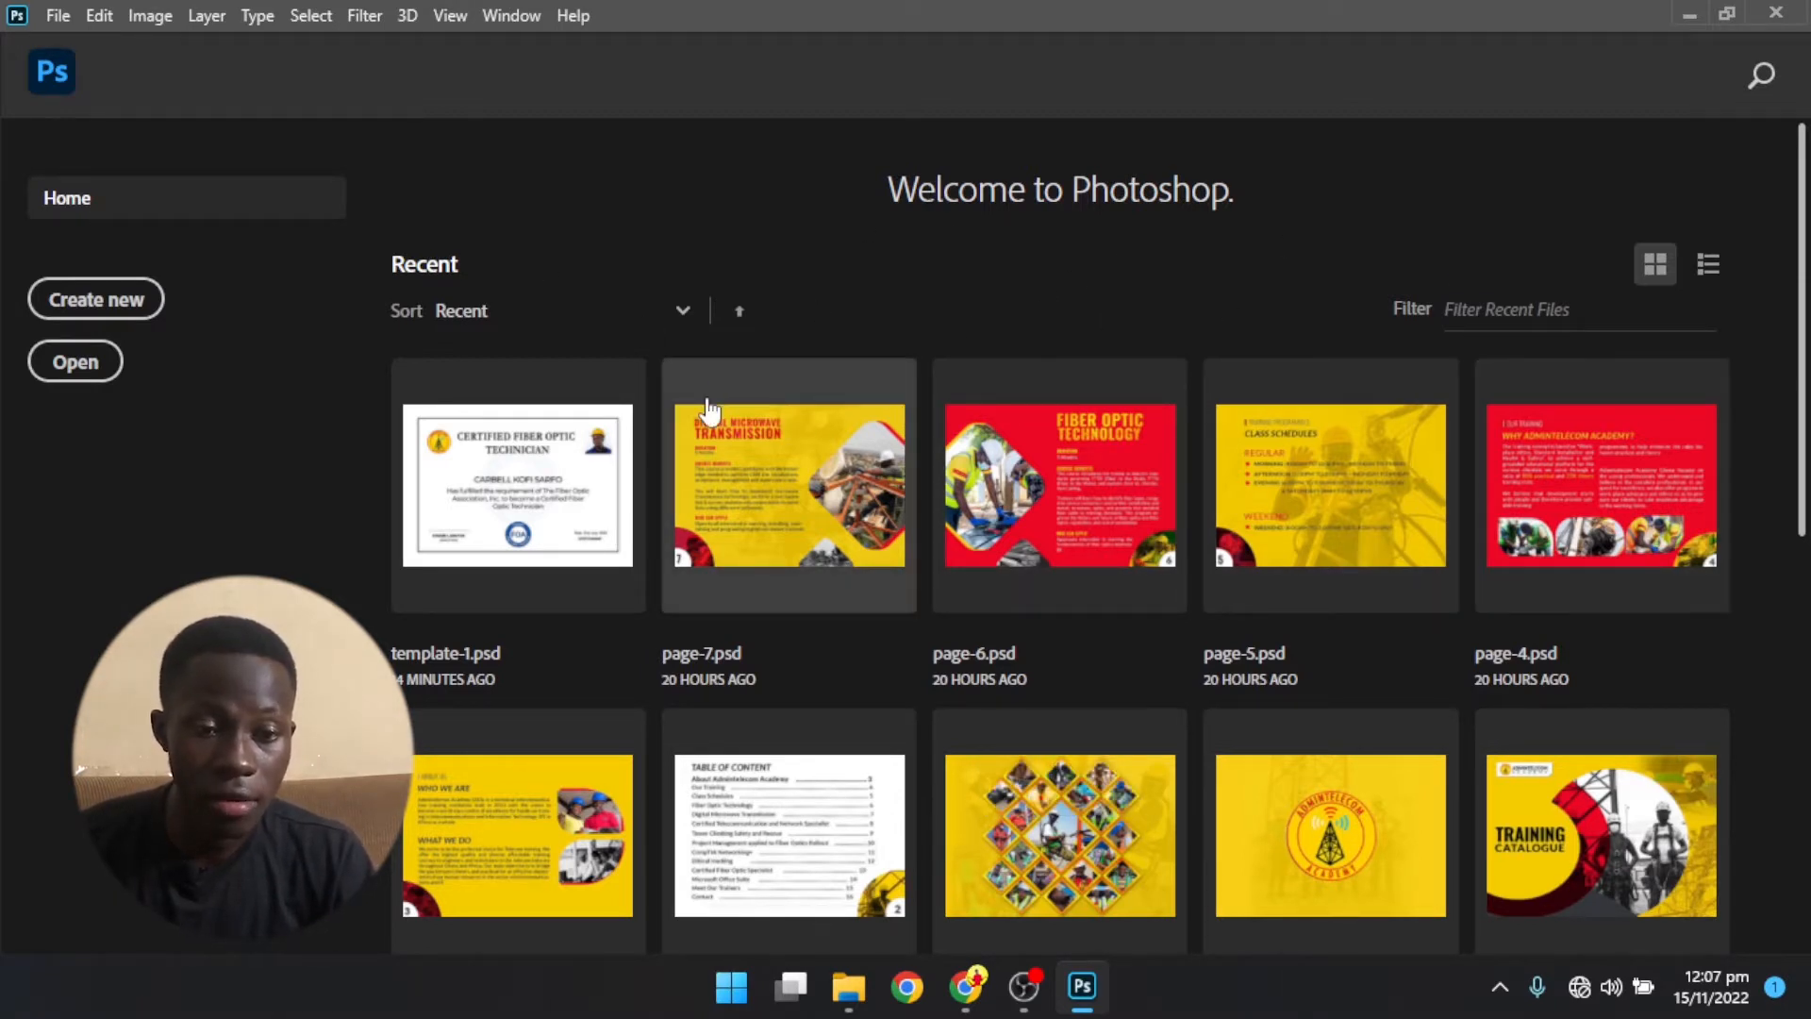
- Look through the recent files on the home screen, comparing the list view with the thumbnail view
scroll(1031, 405, down, 5)
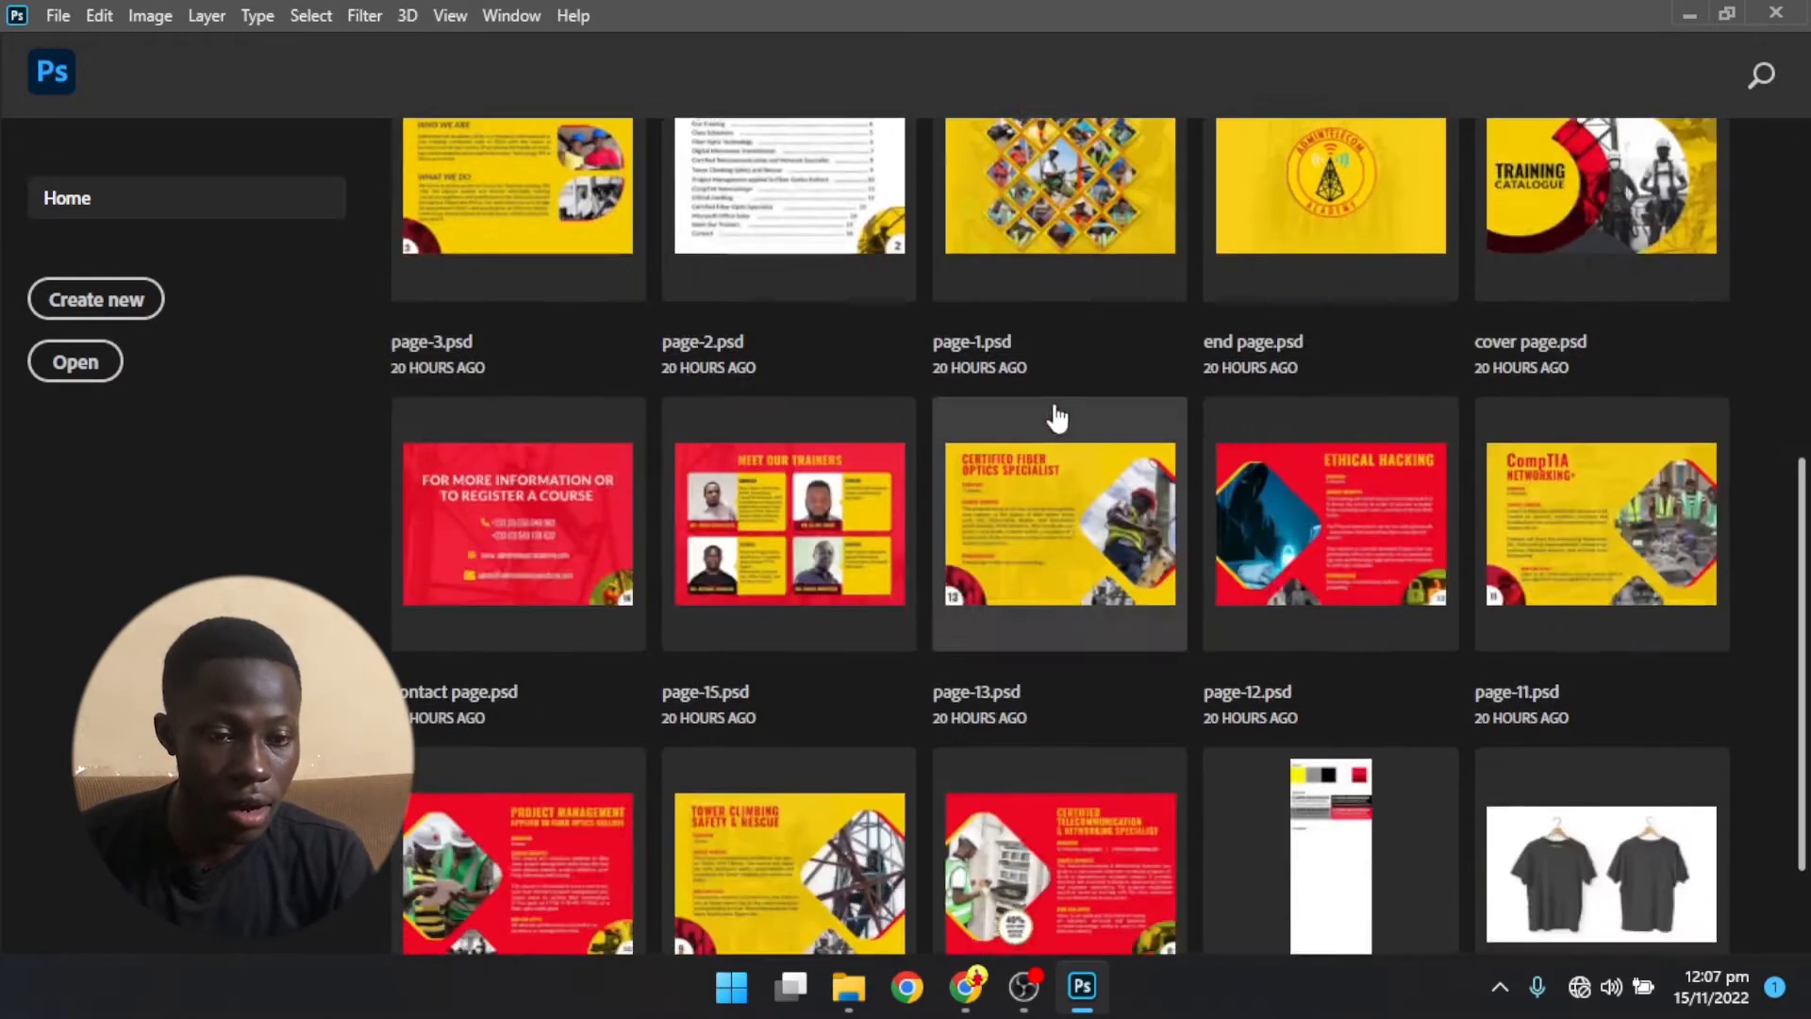
scroll(1059, 412, up, 5)
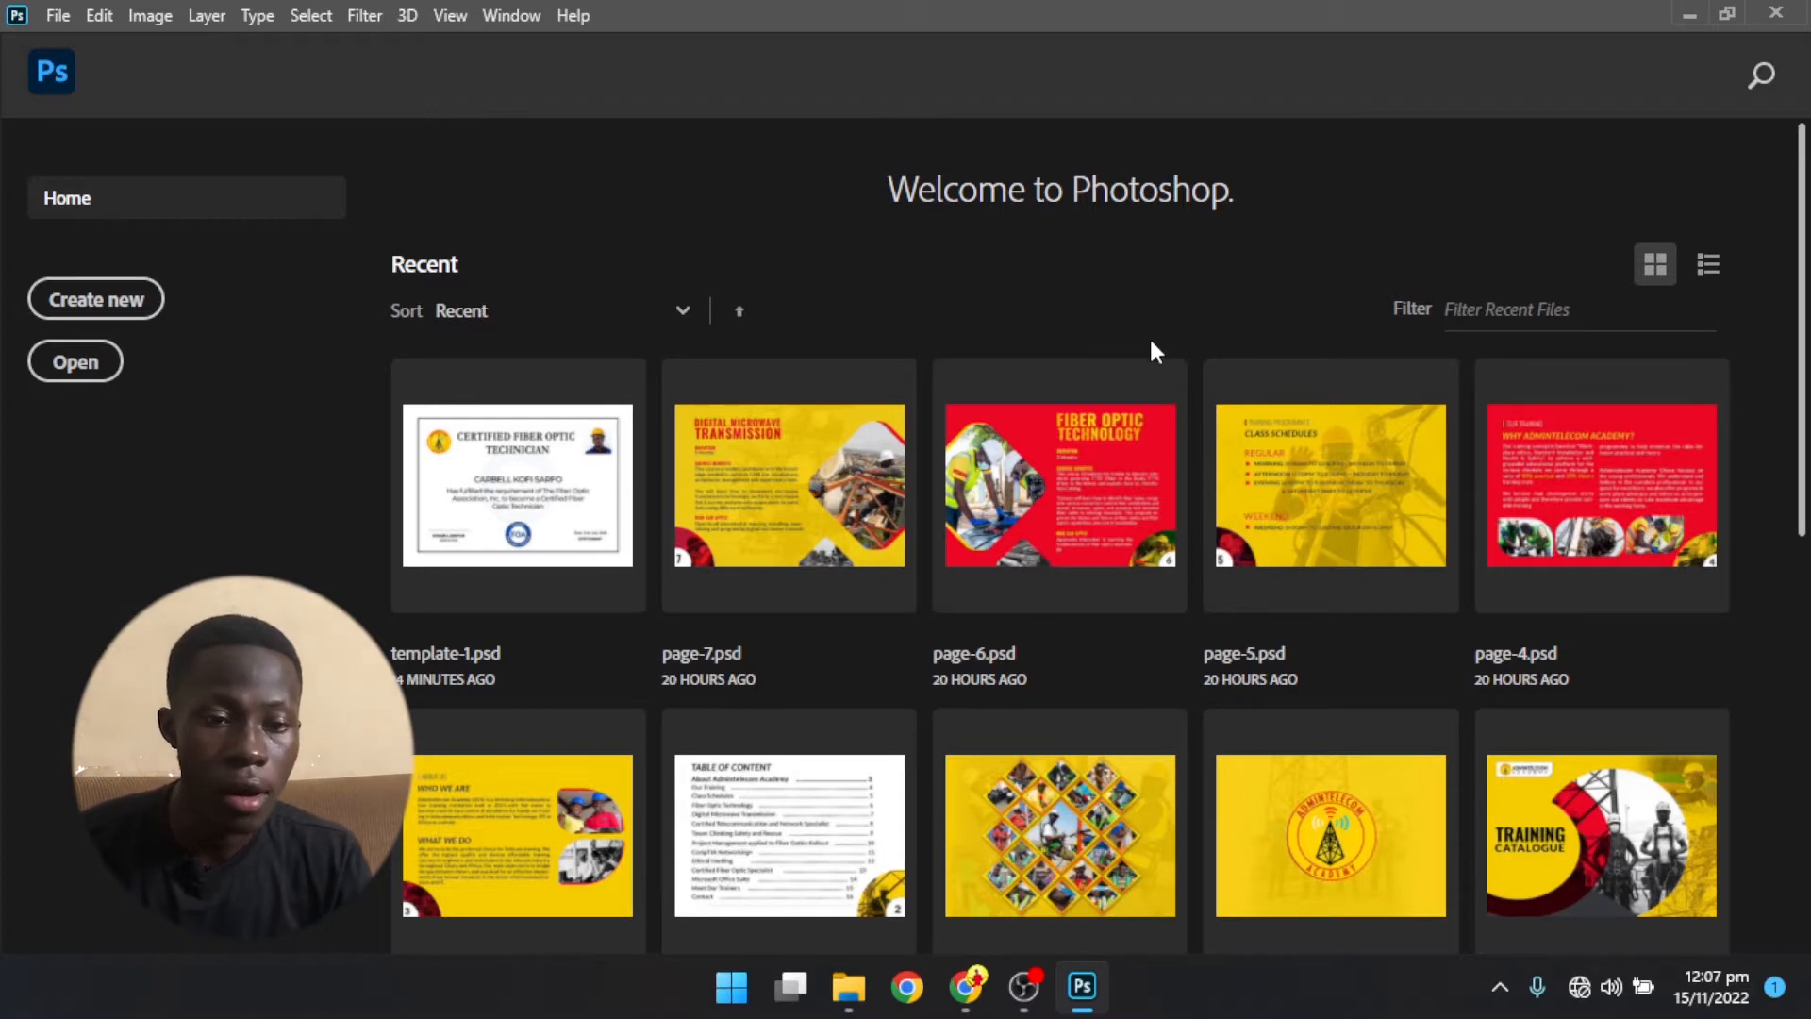
scroll(908, 731, down, 5)
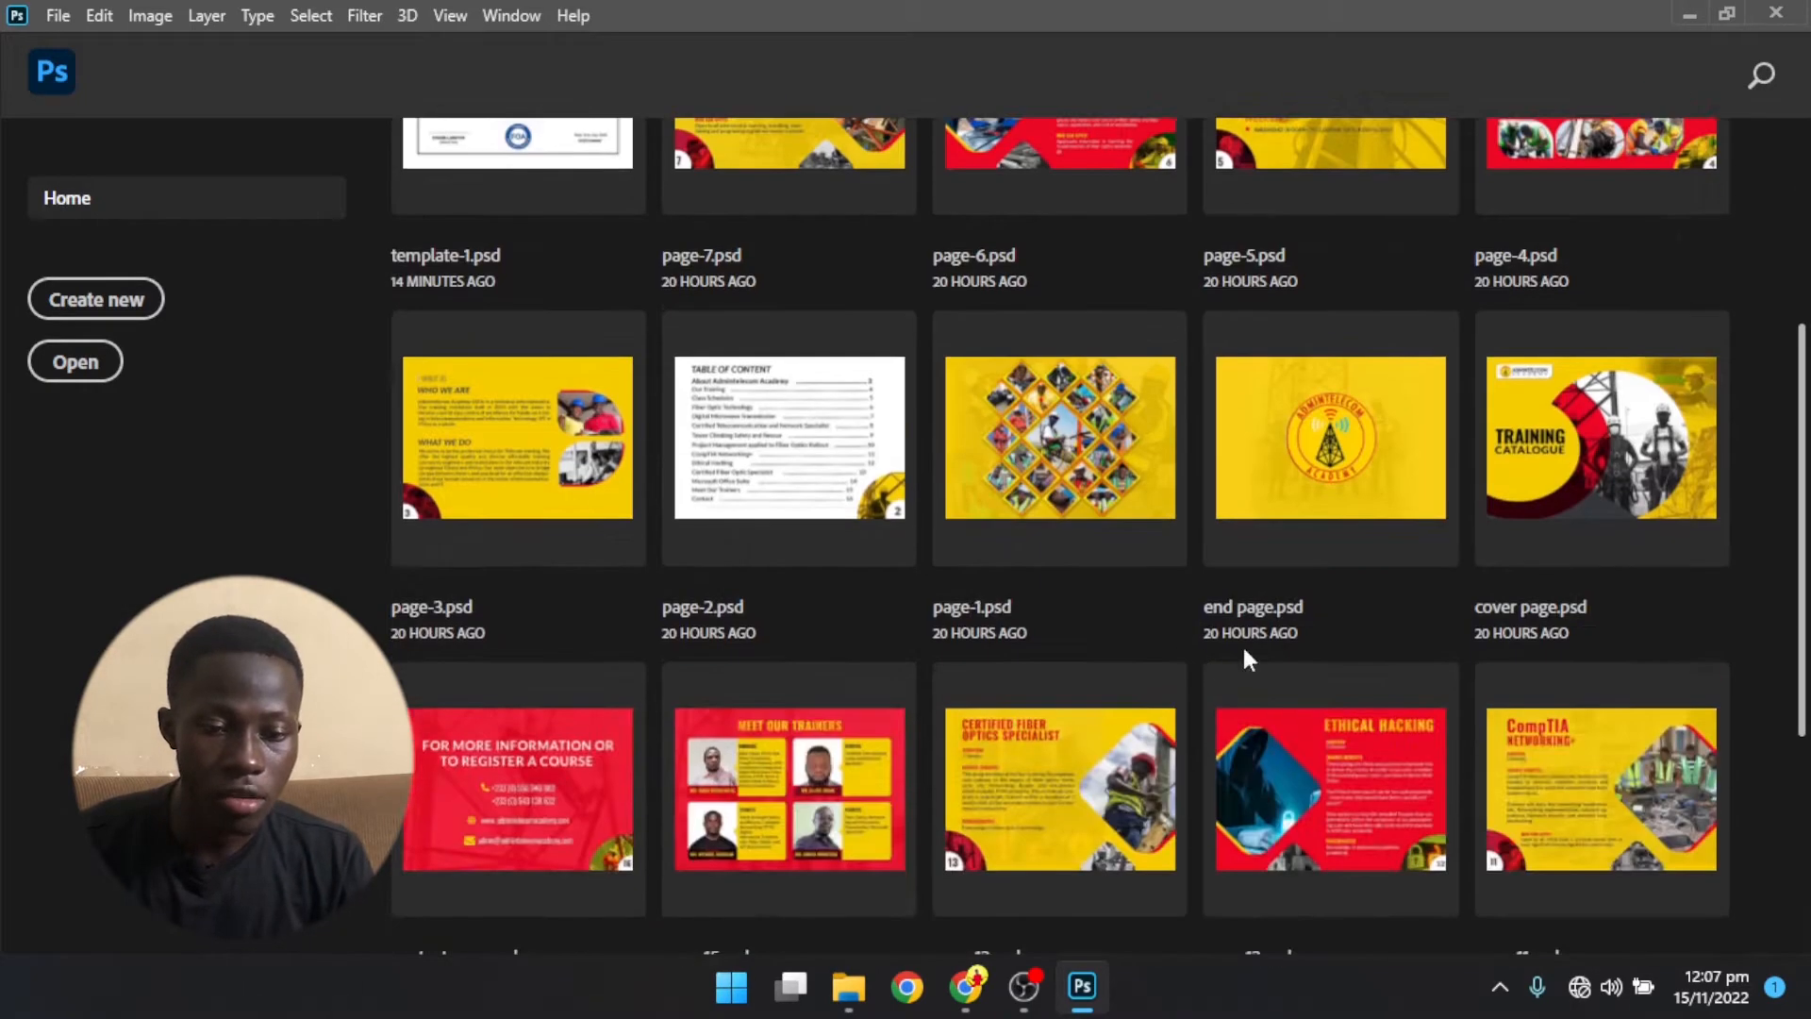
scroll(1086, 722, up, 5)
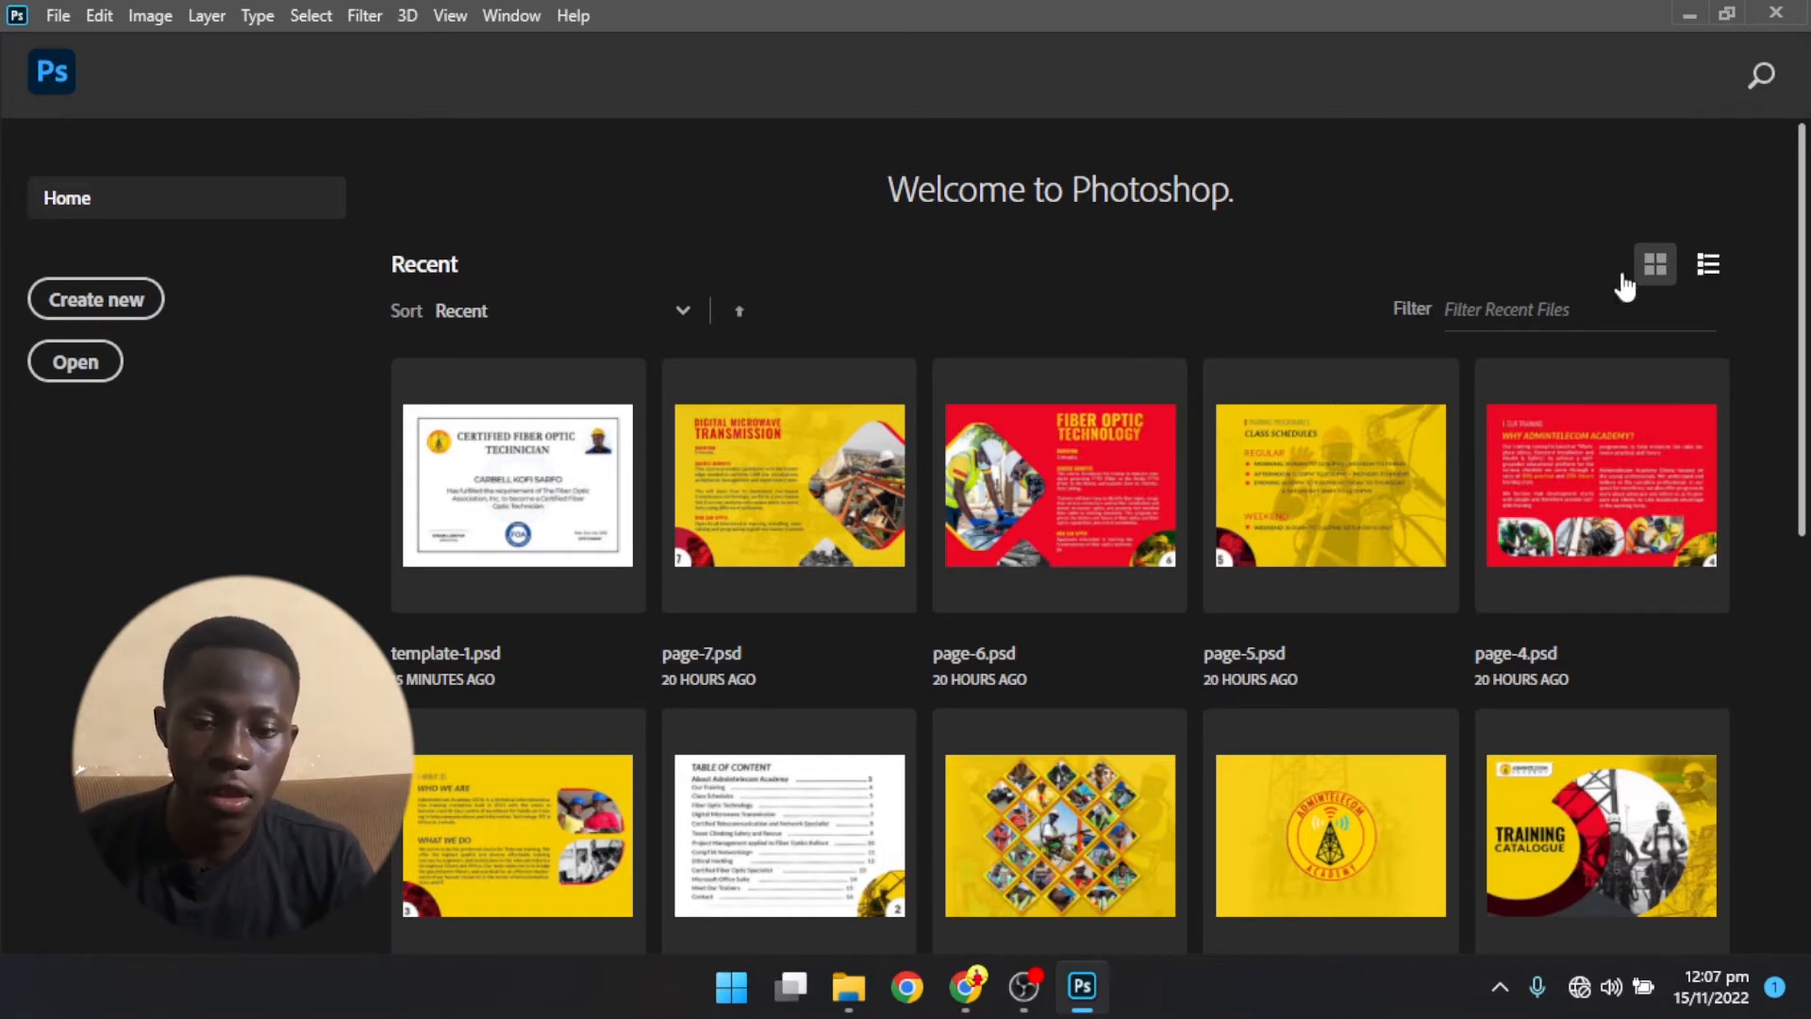
click(1703, 274)
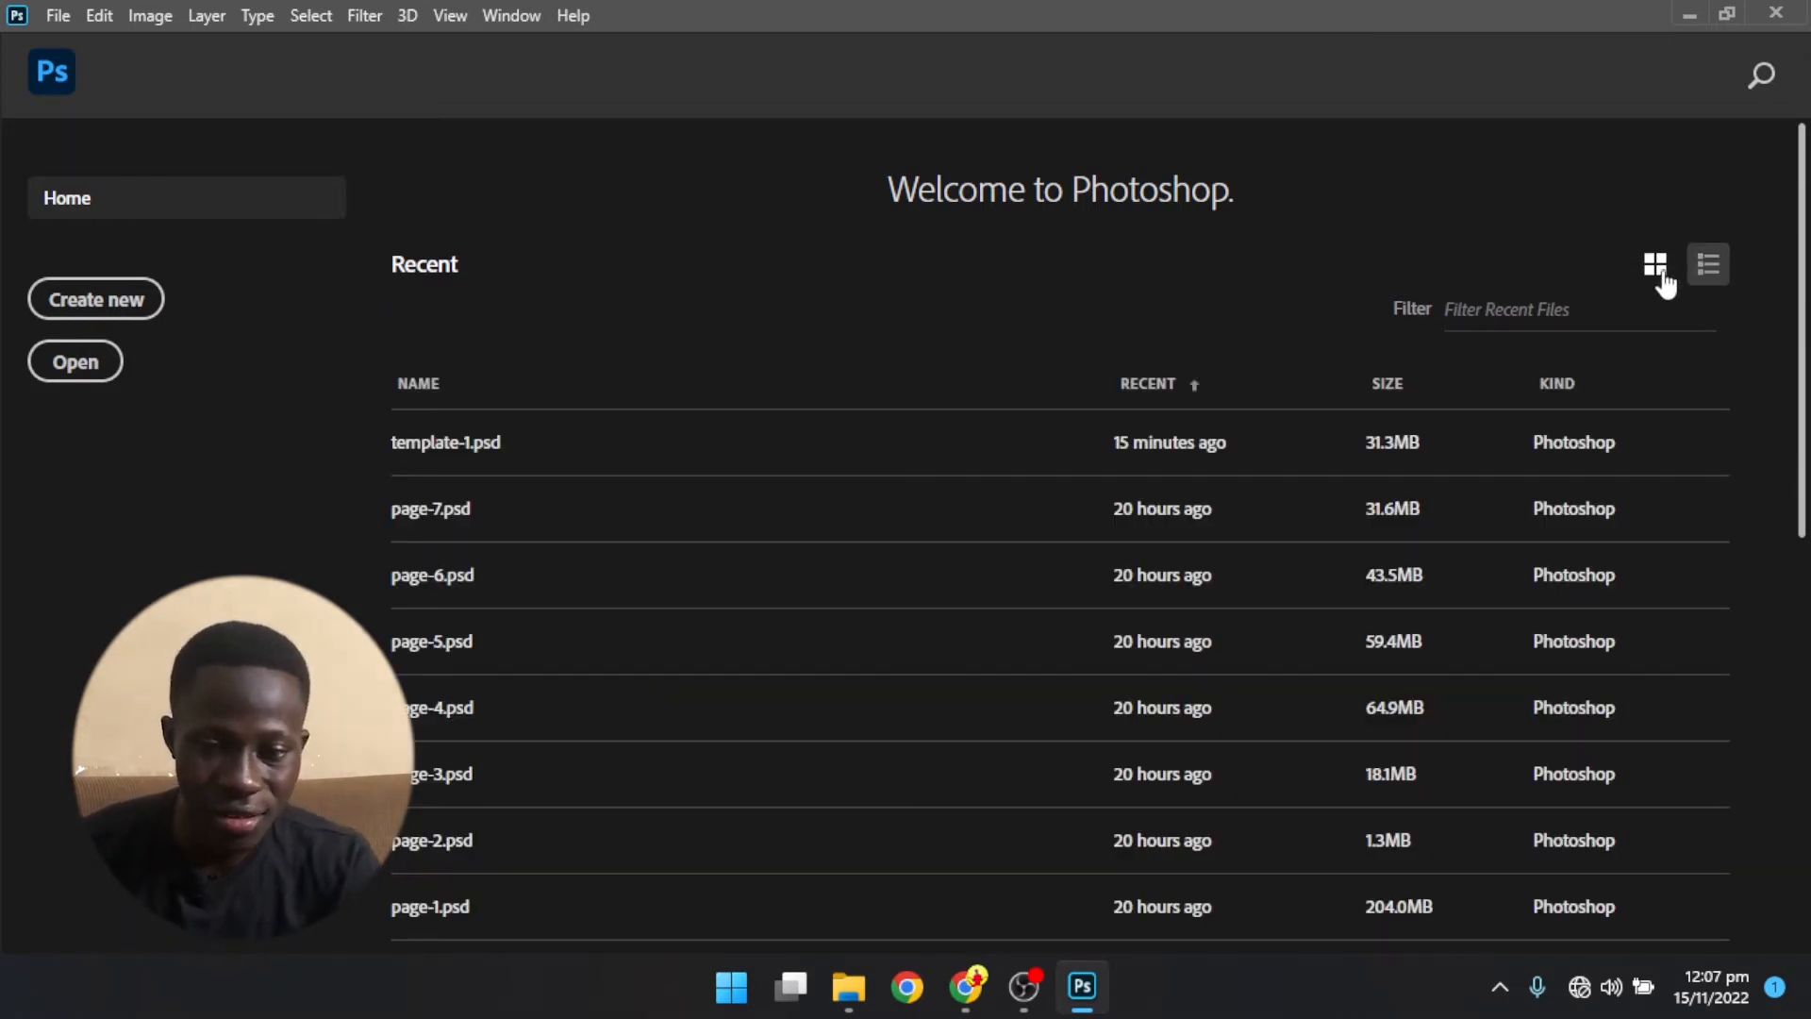
click(1655, 266)
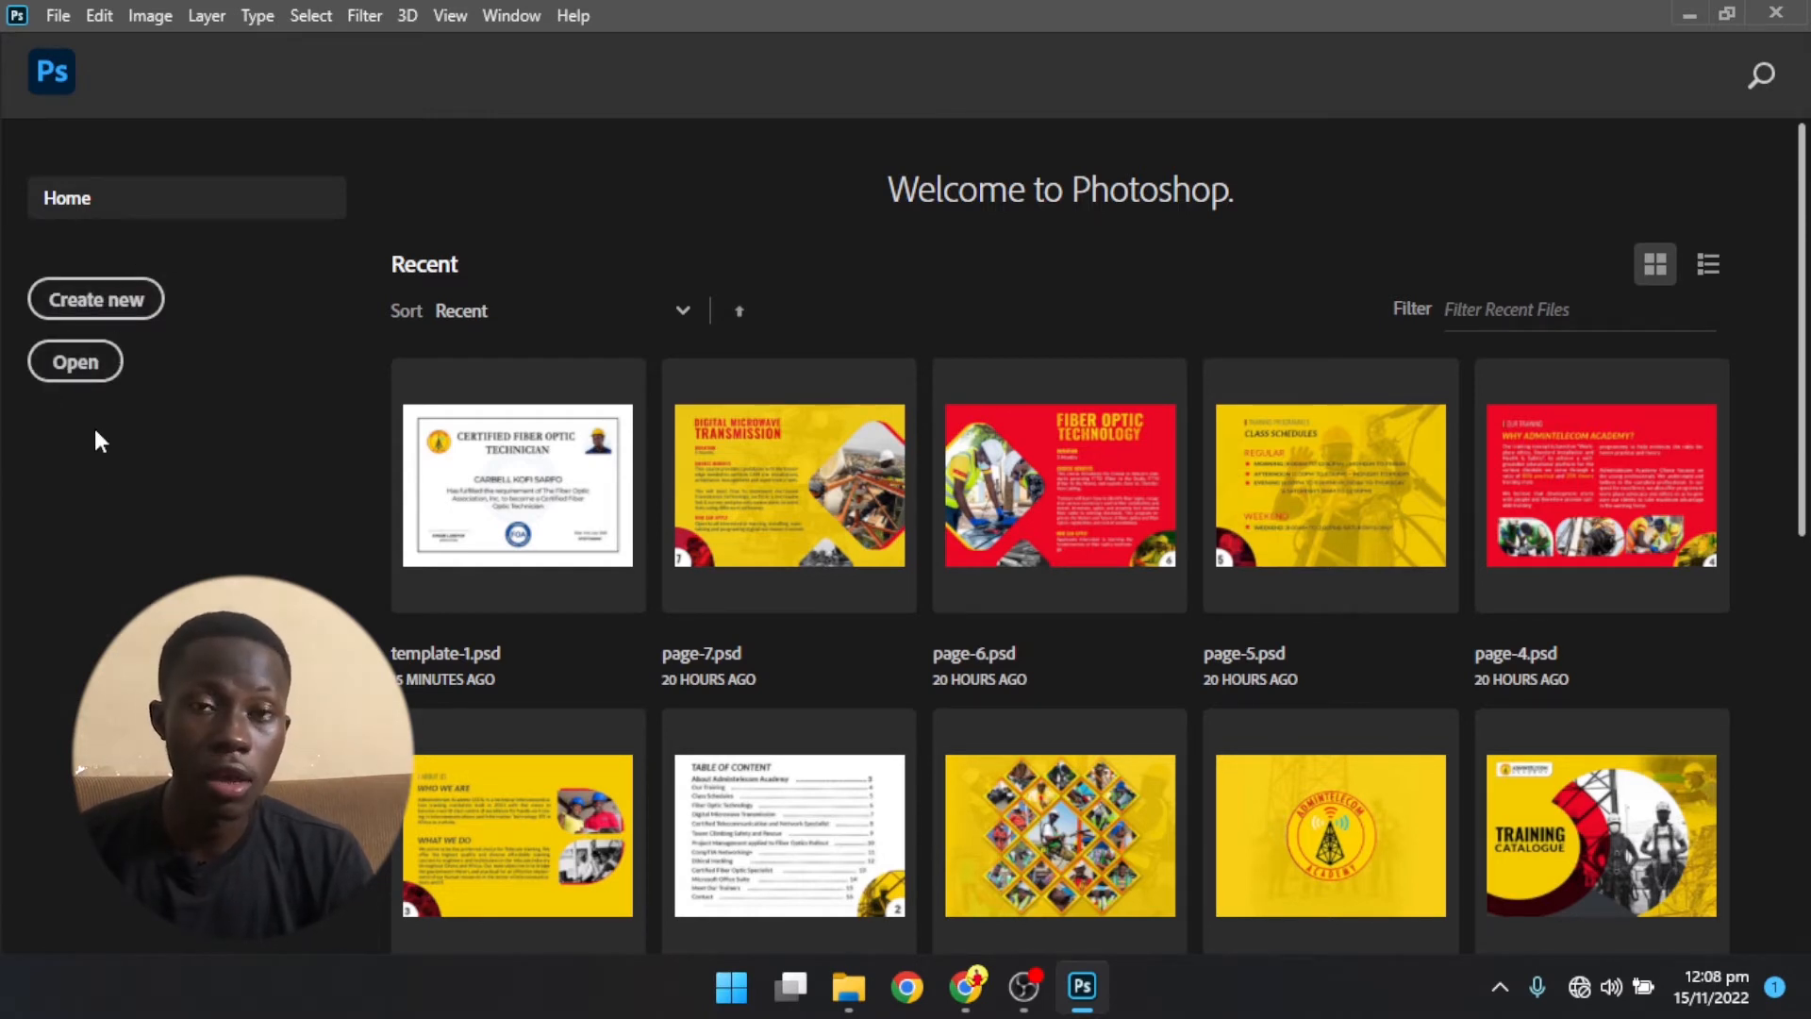
- Examine the file formats available for opening files, and leave without opening a file
click(75, 375)
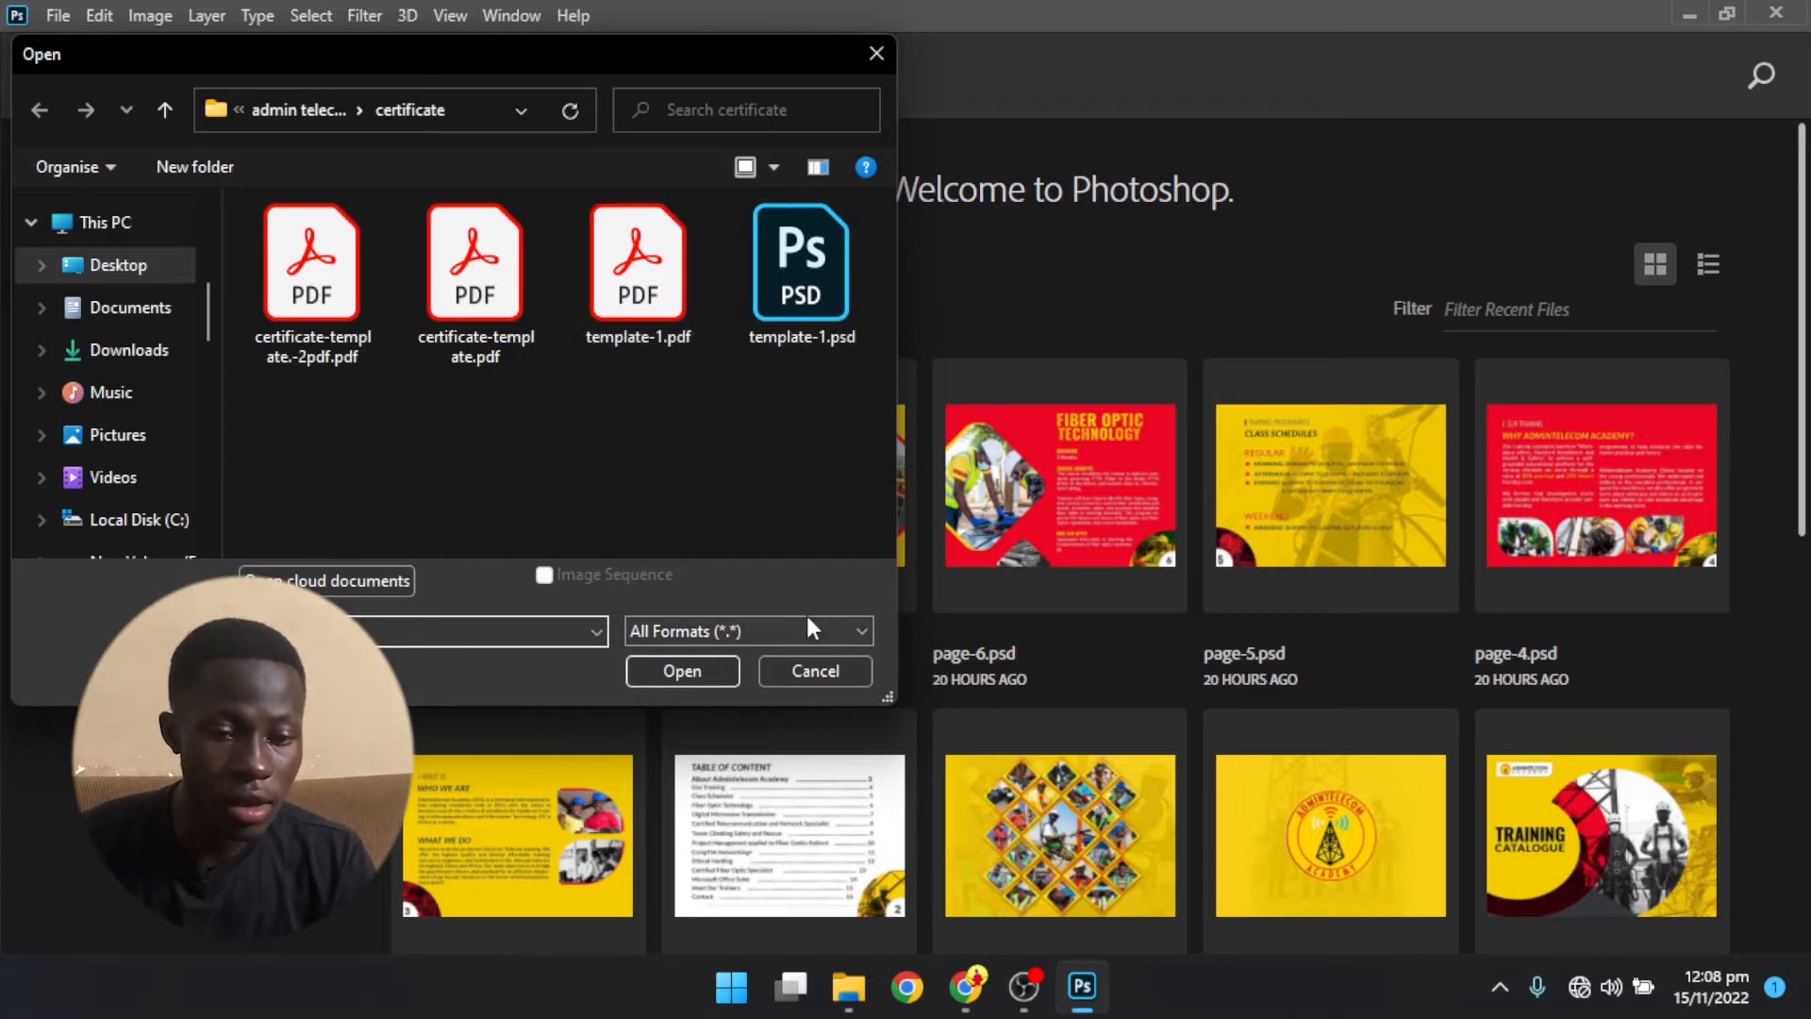
click(799, 643)
scroll(884, 505, up, 5)
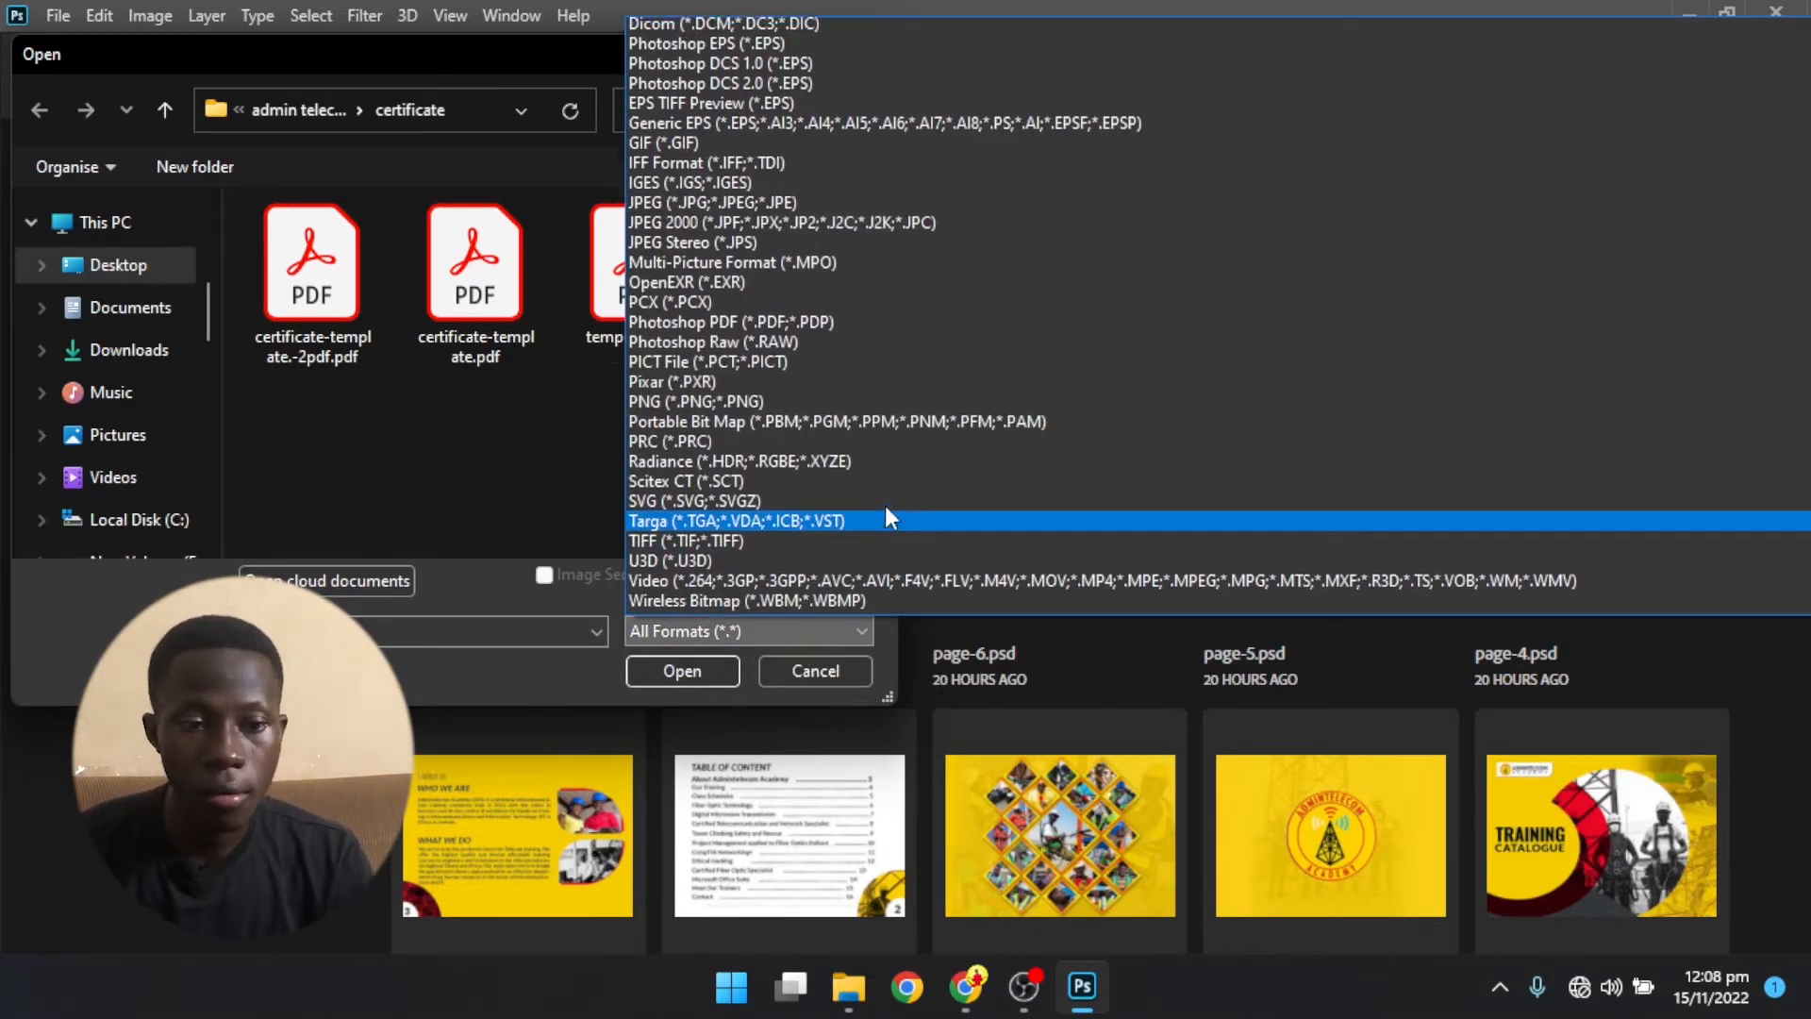
scroll(879, 485, down, 1)
scroll(879, 485, up, 1)
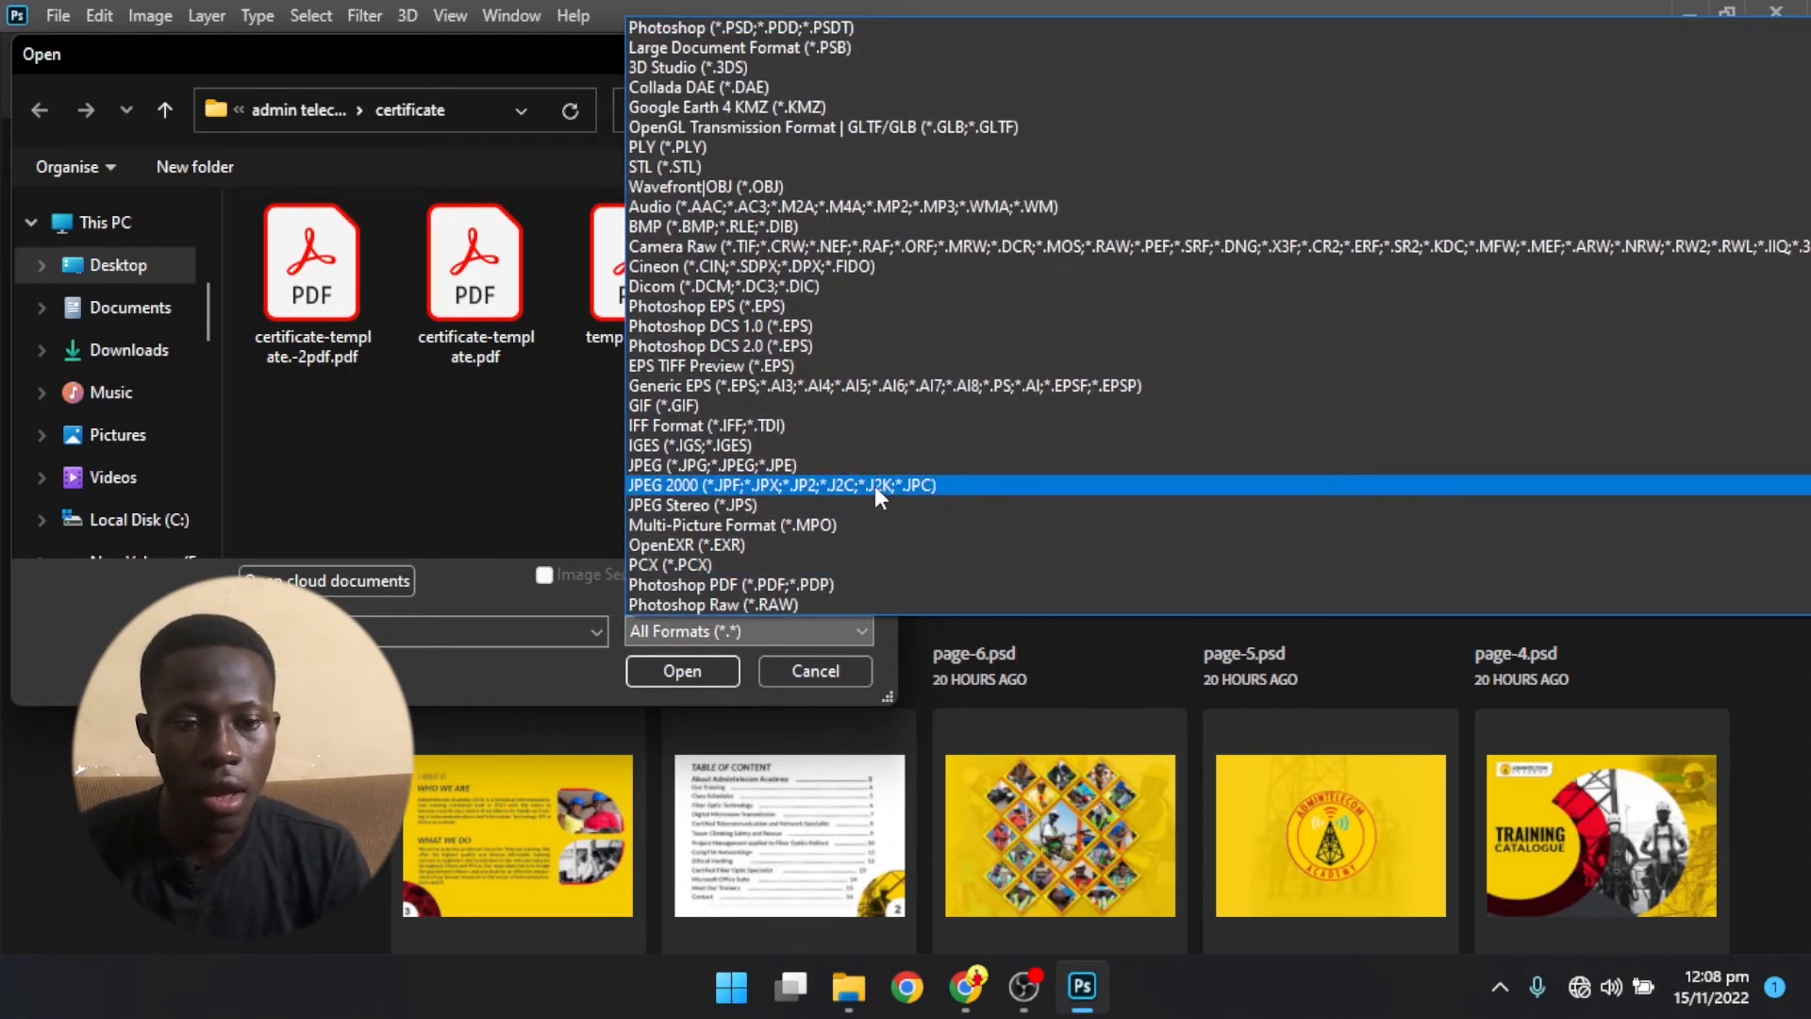
scroll(874, 485, down, 3)
scroll(874, 485, down, 3)
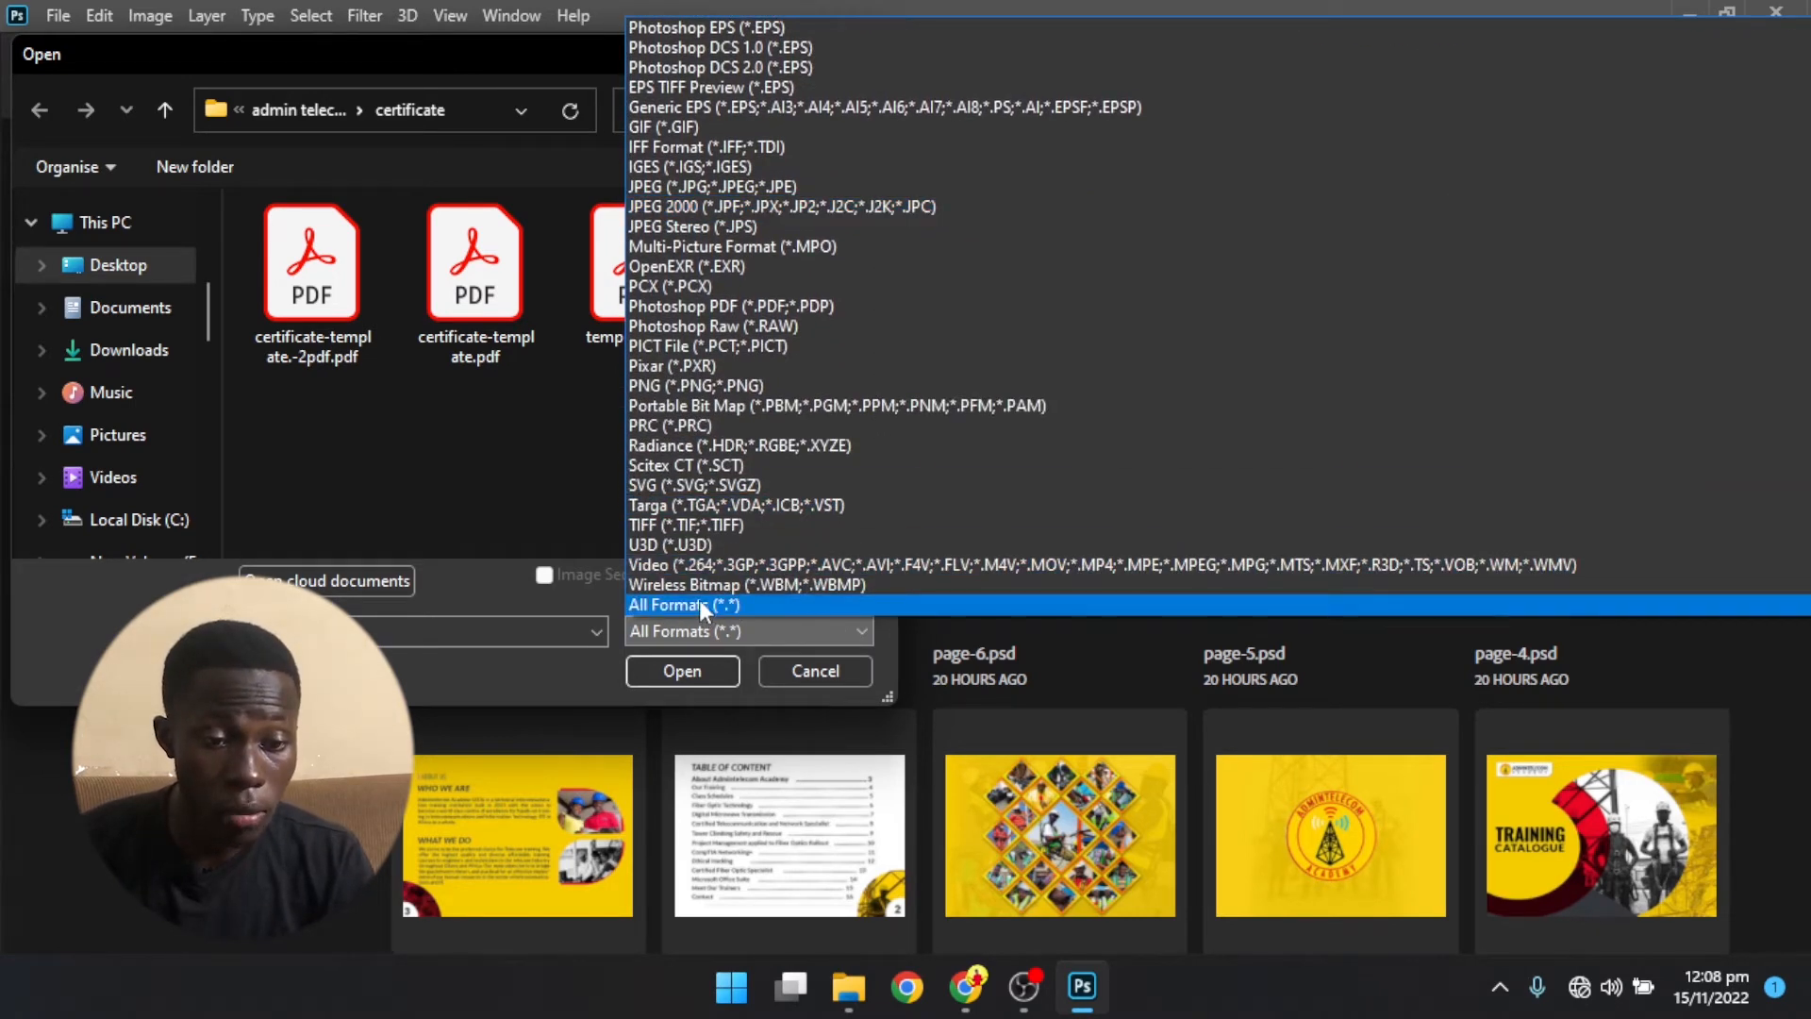
scroll(735, 564, up, 2)
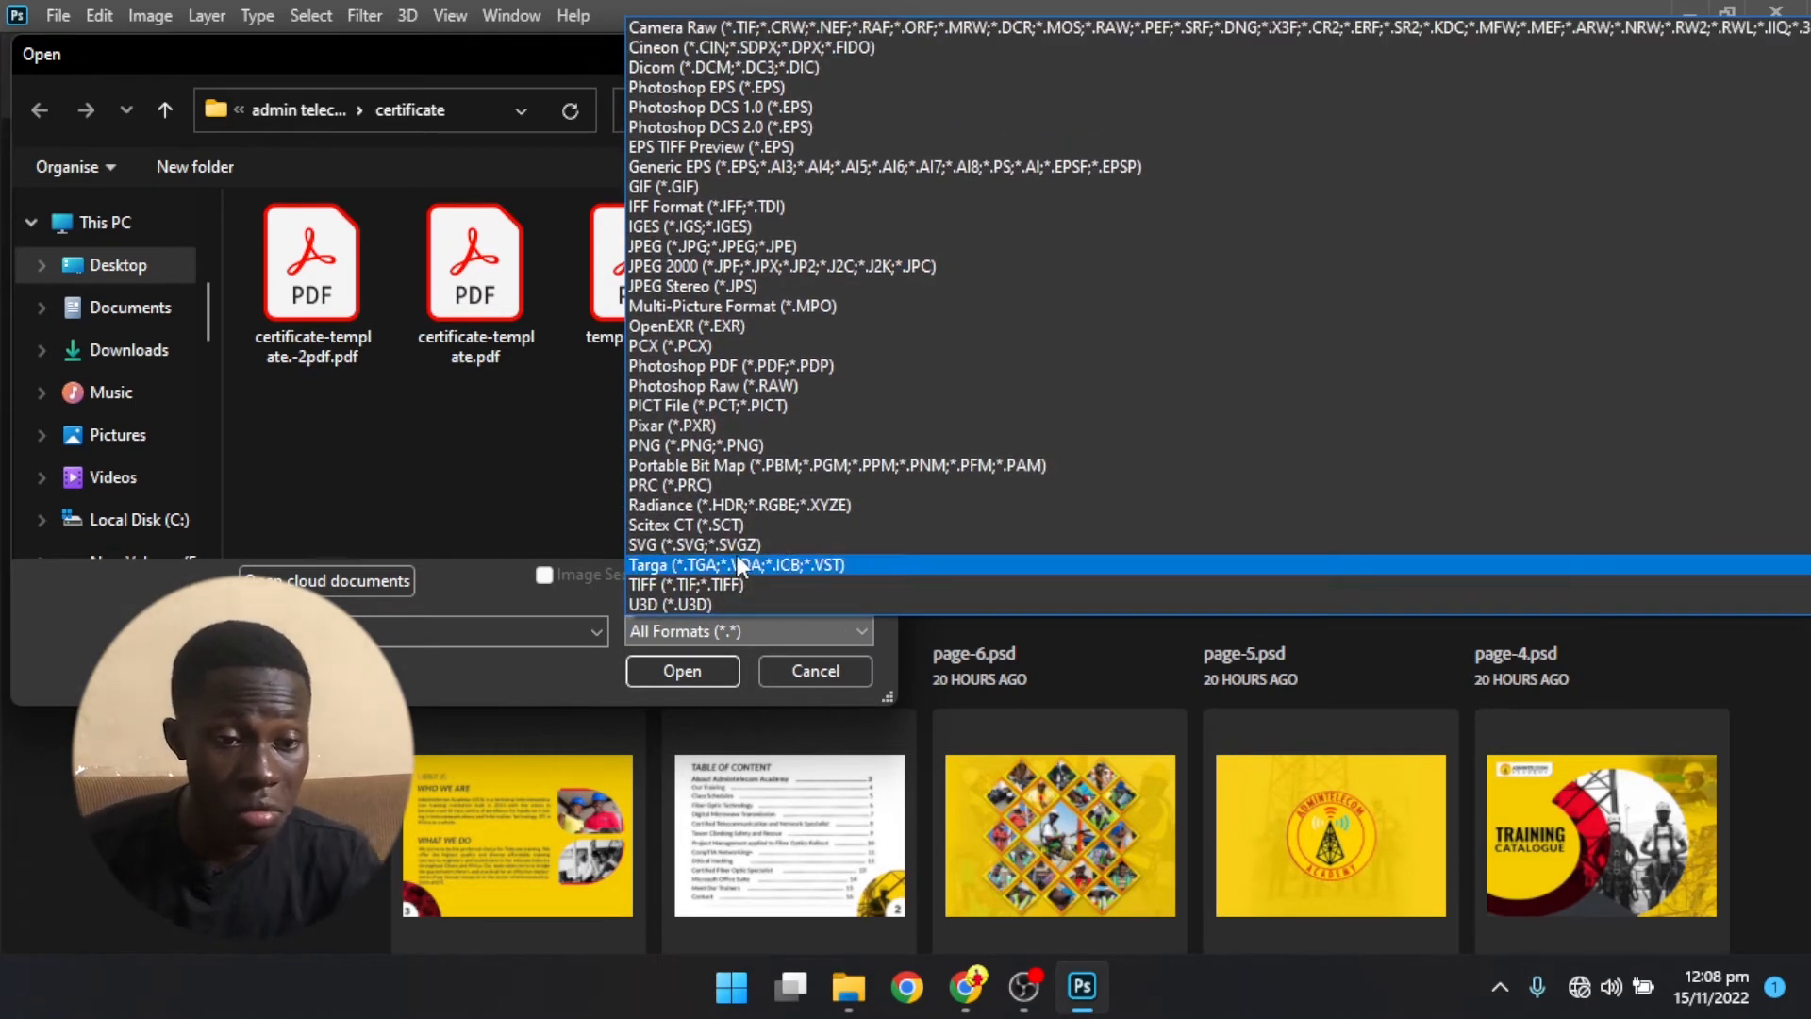
scroll(737, 562, up, 4)
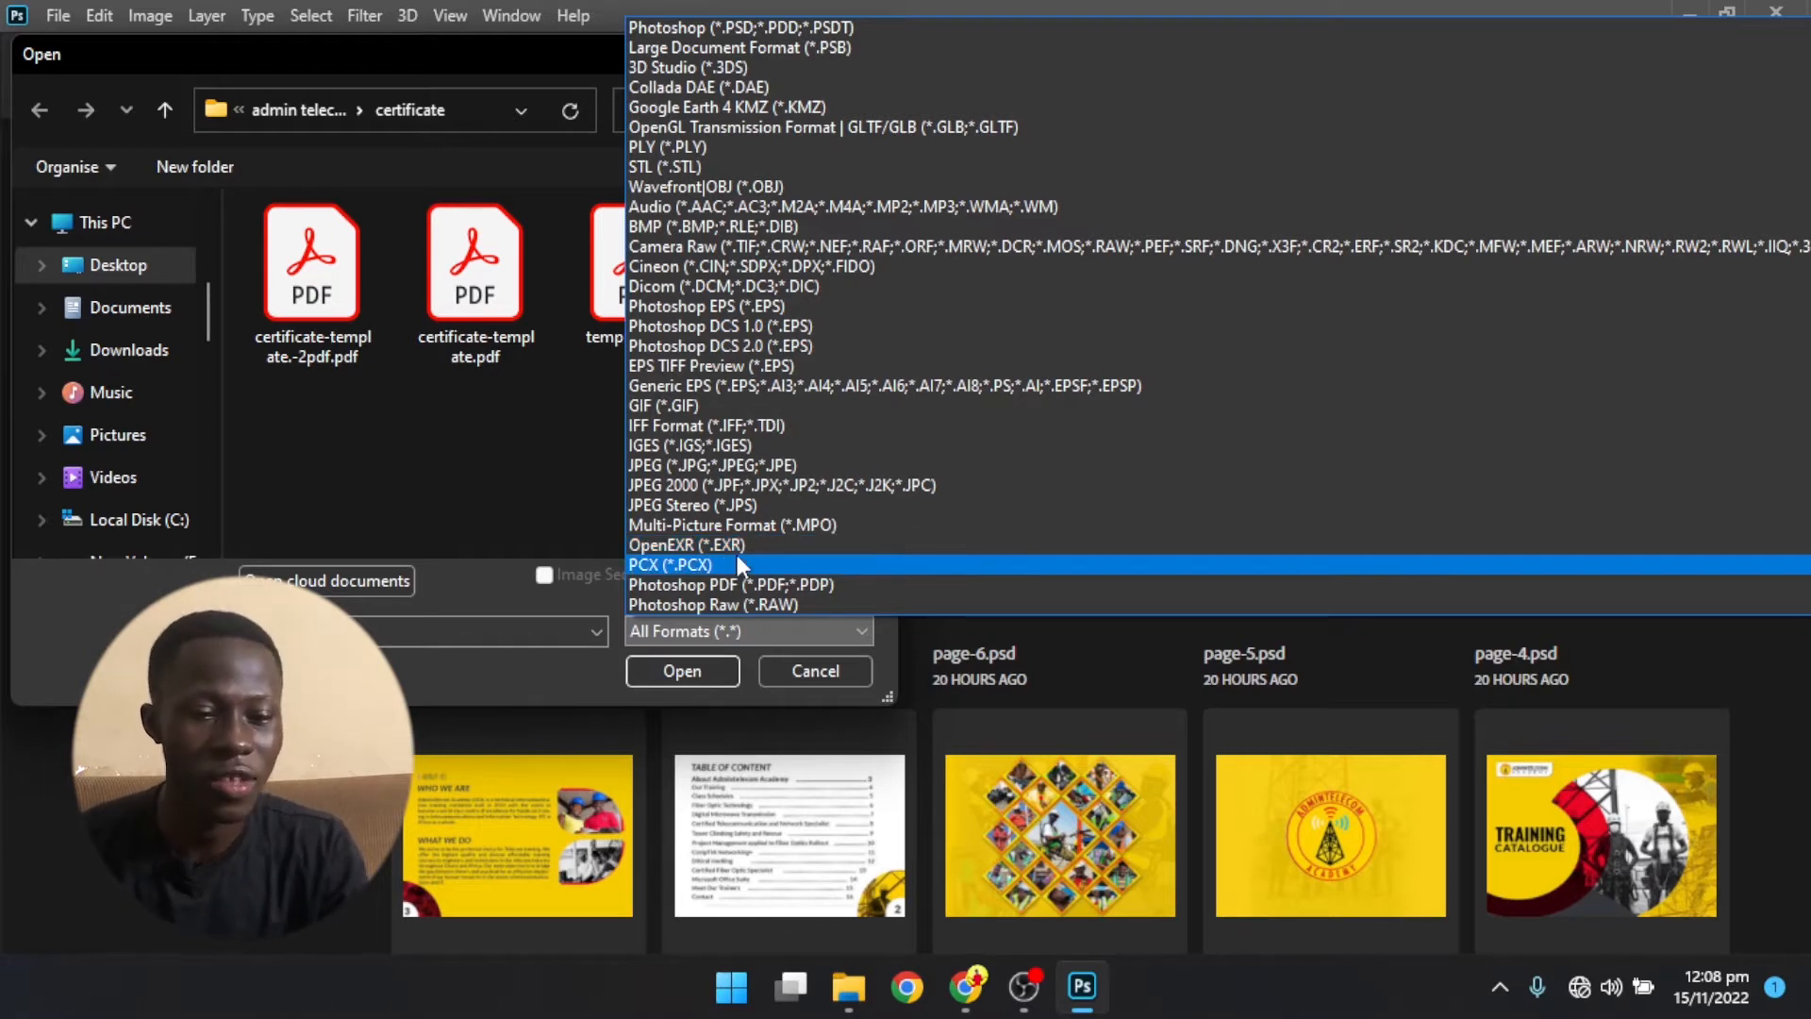
click(799, 669)
click(800, 669)
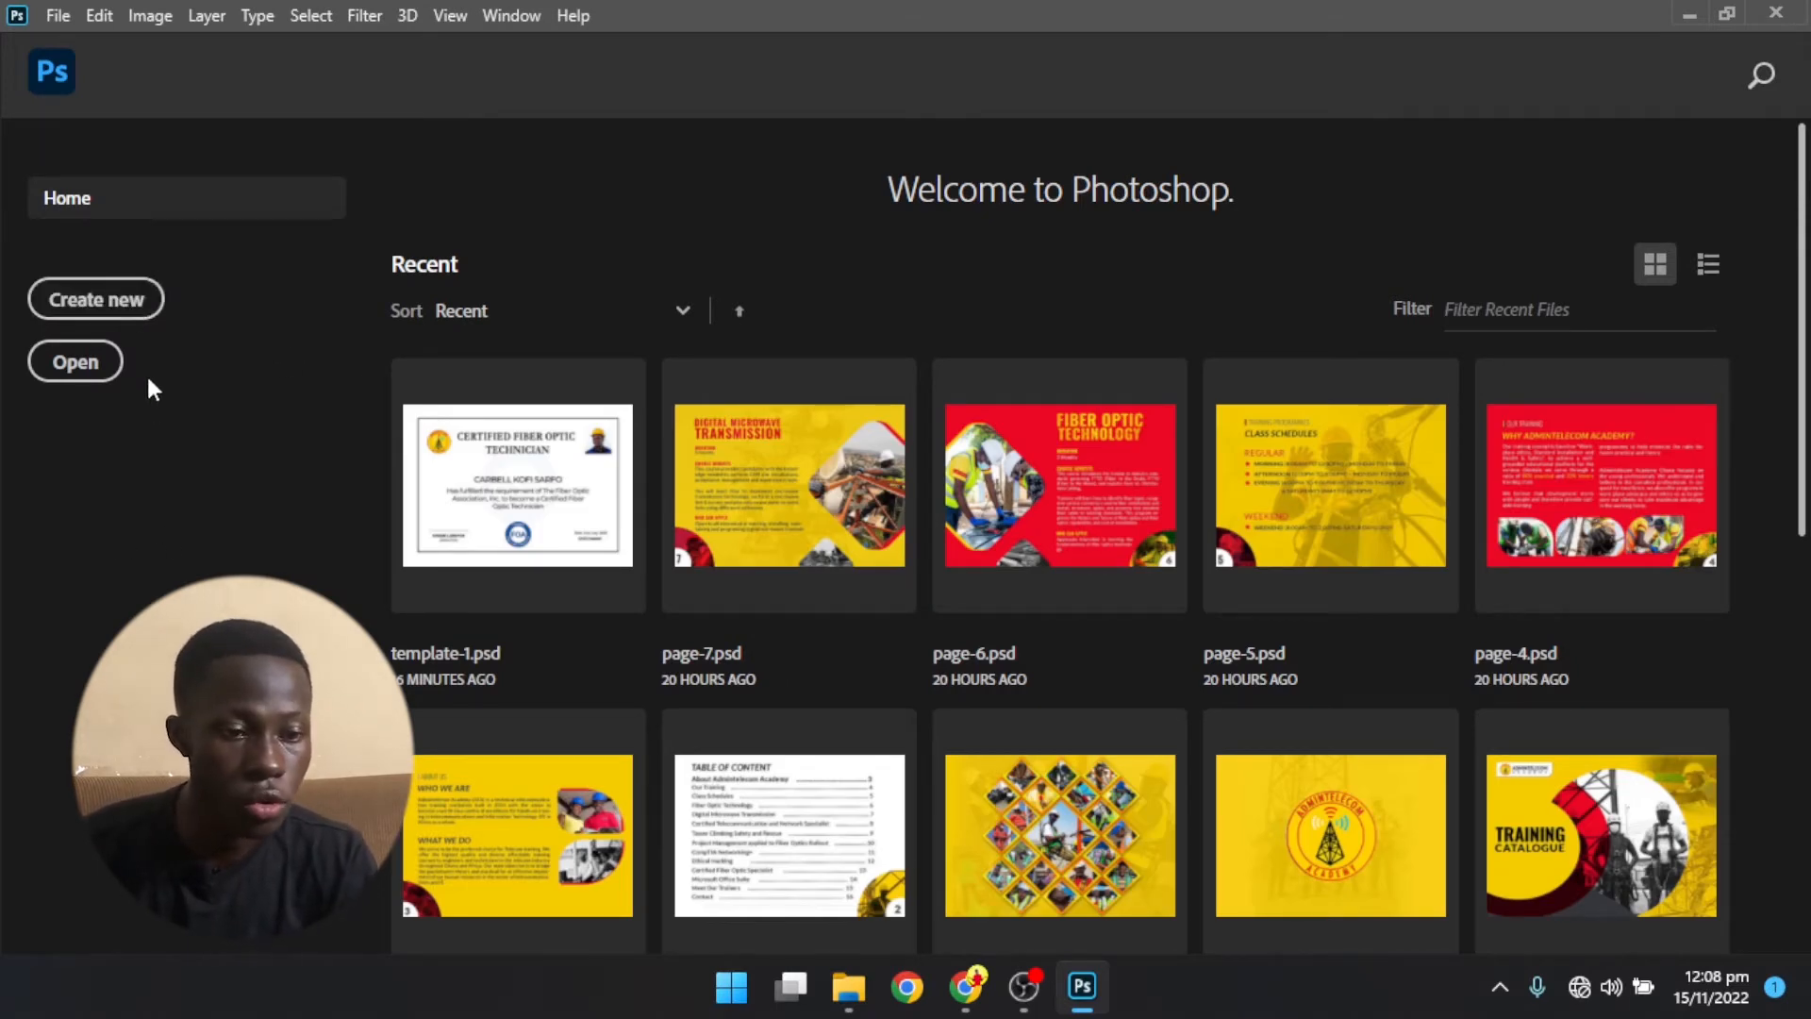
- Start a new document and look through the Photo, Print, Art & Illustration, Web, Mobile and Film & Video preset categories
click(94, 300)
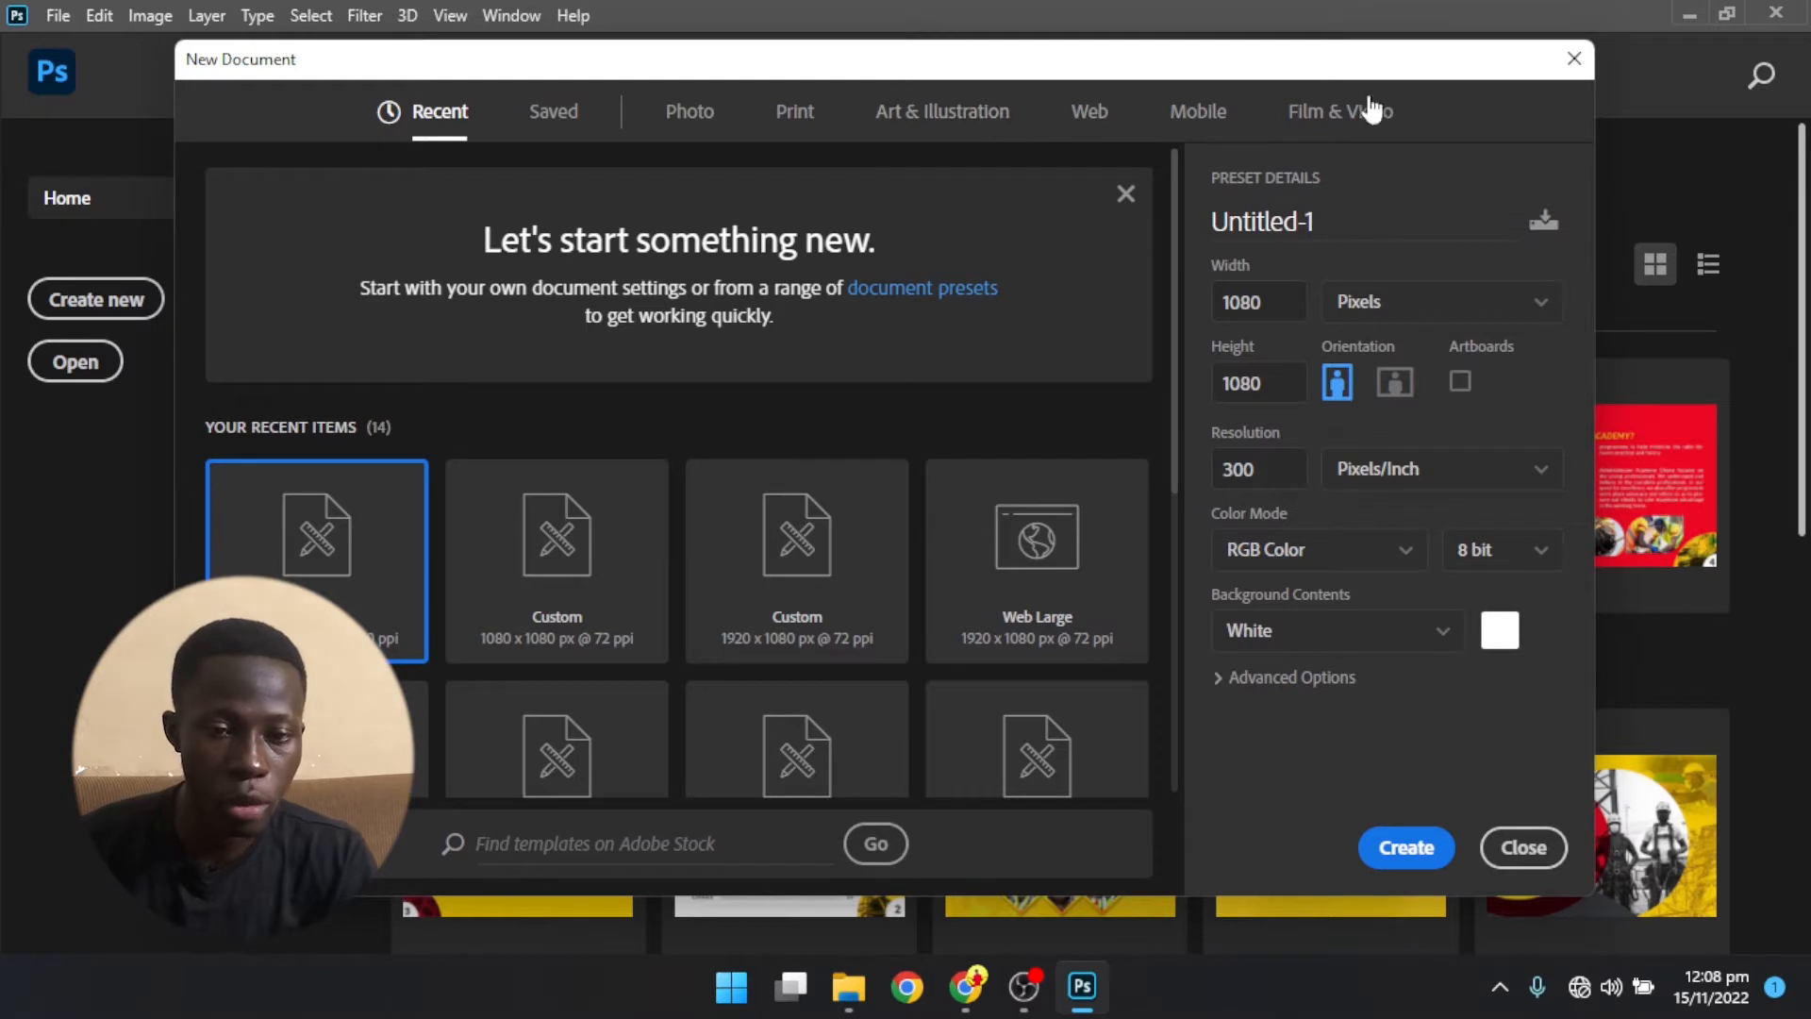
click(694, 113)
click(792, 110)
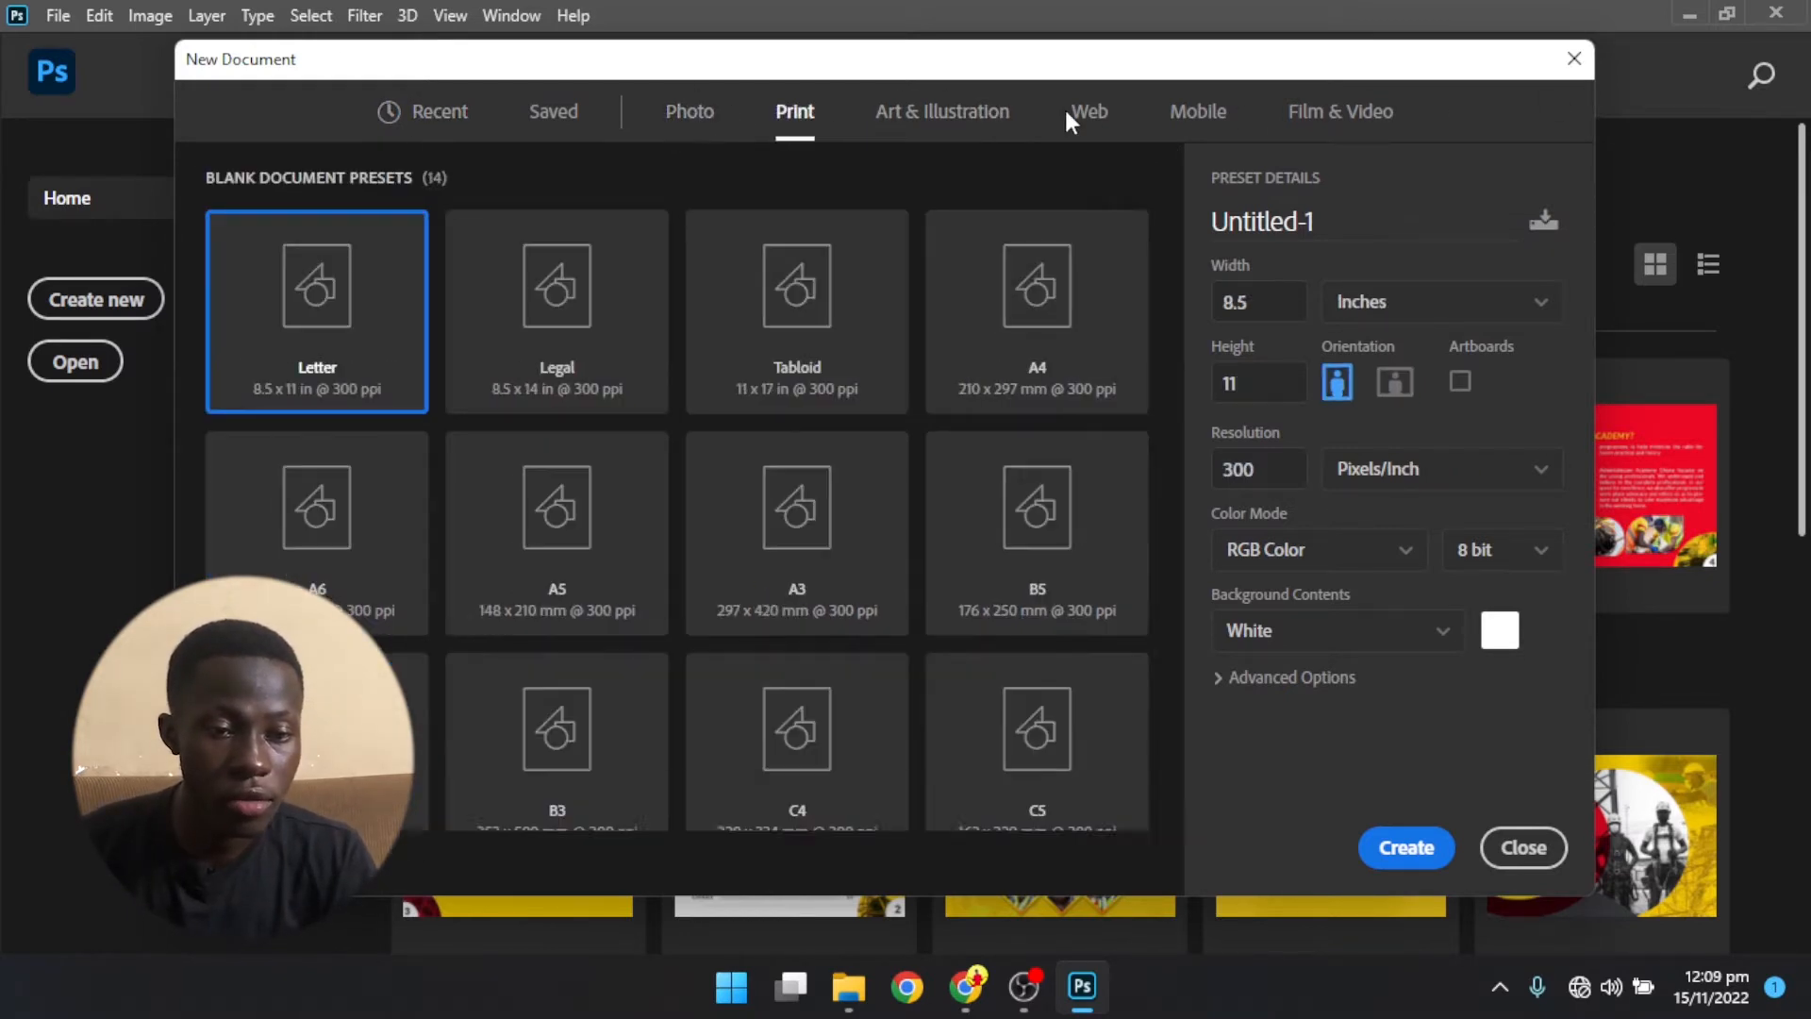
click(1004, 111)
click(1094, 118)
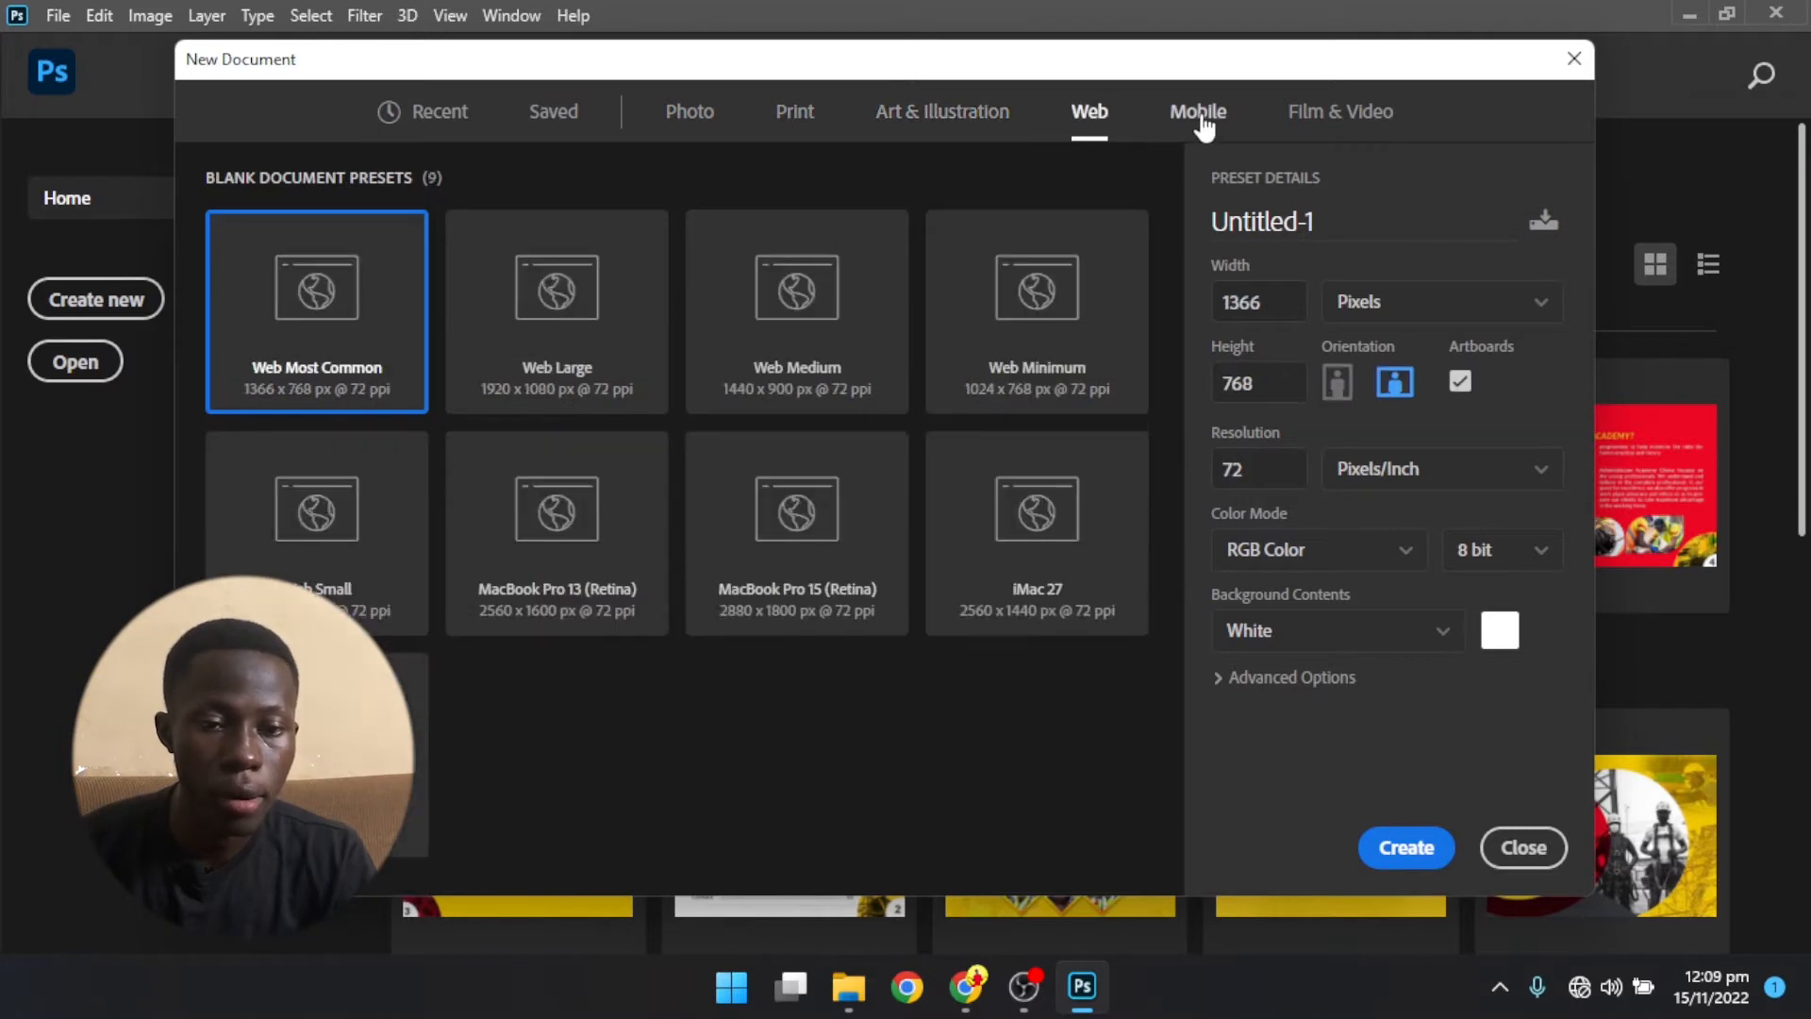
click(1198, 113)
click(1340, 118)
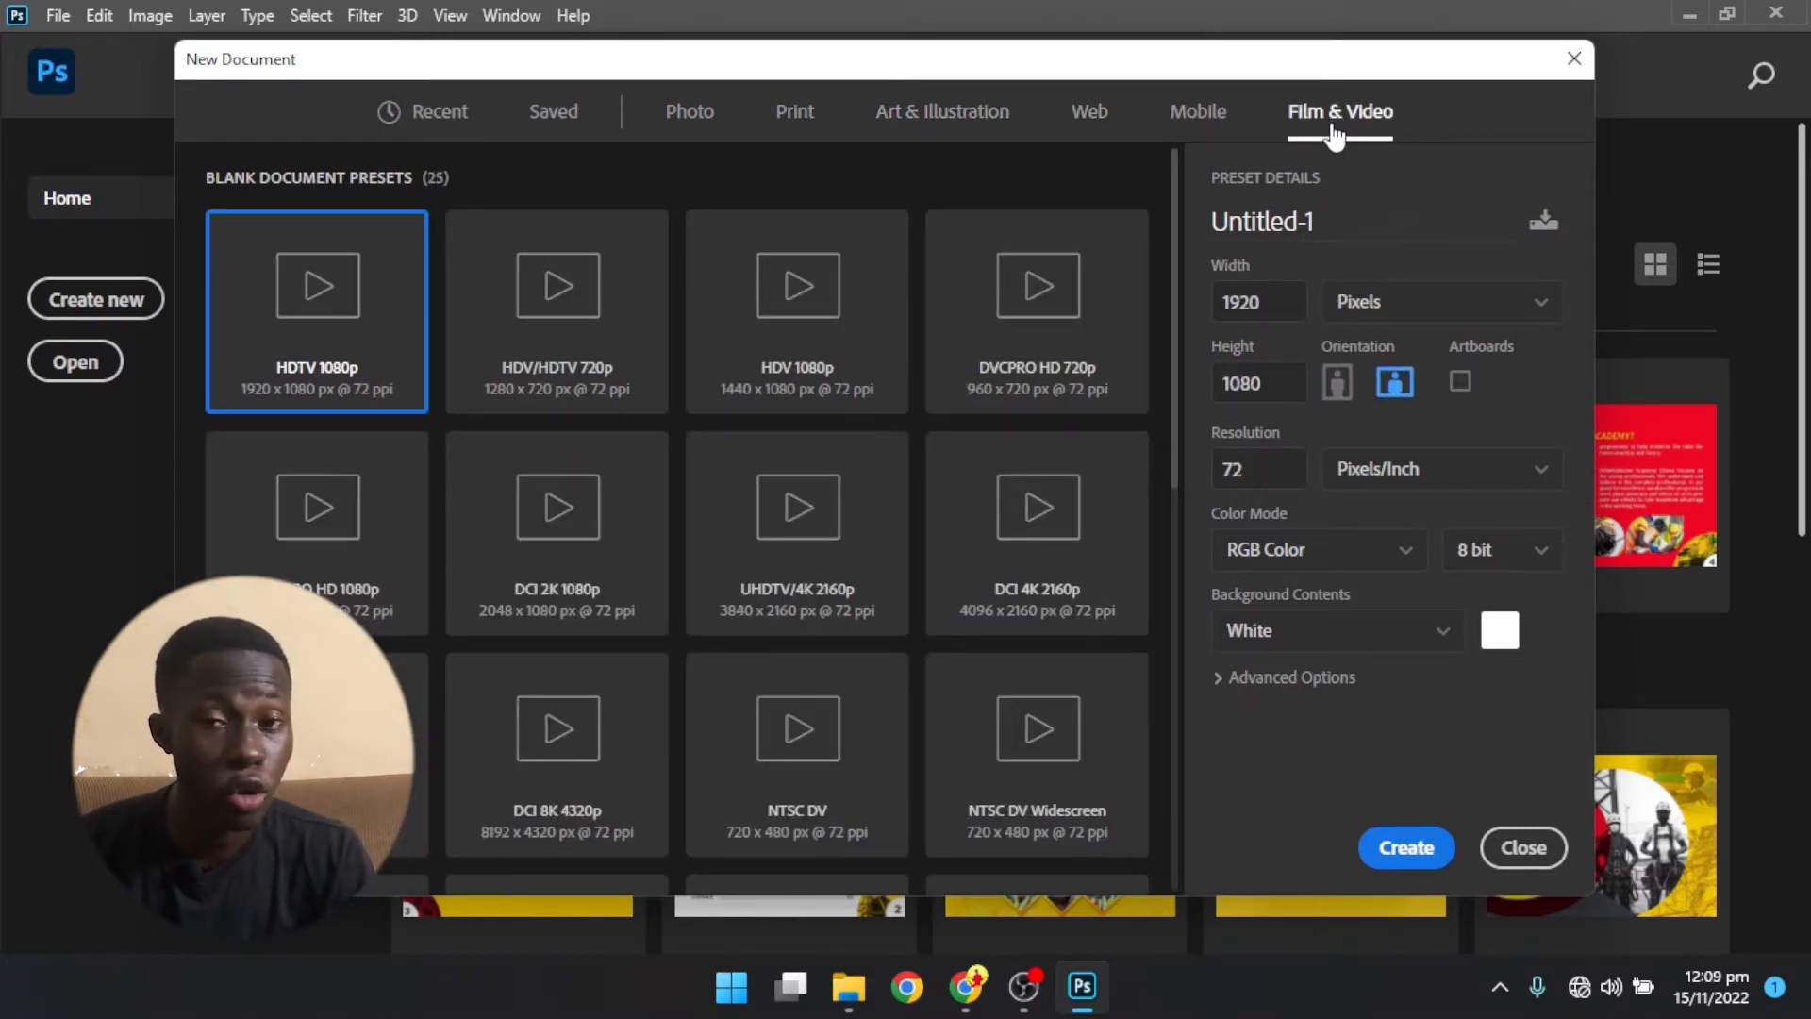
- Compare the Photo, Print and Art & Illustration presets, checking the details of the Legal and A4 print sizes
click(691, 117)
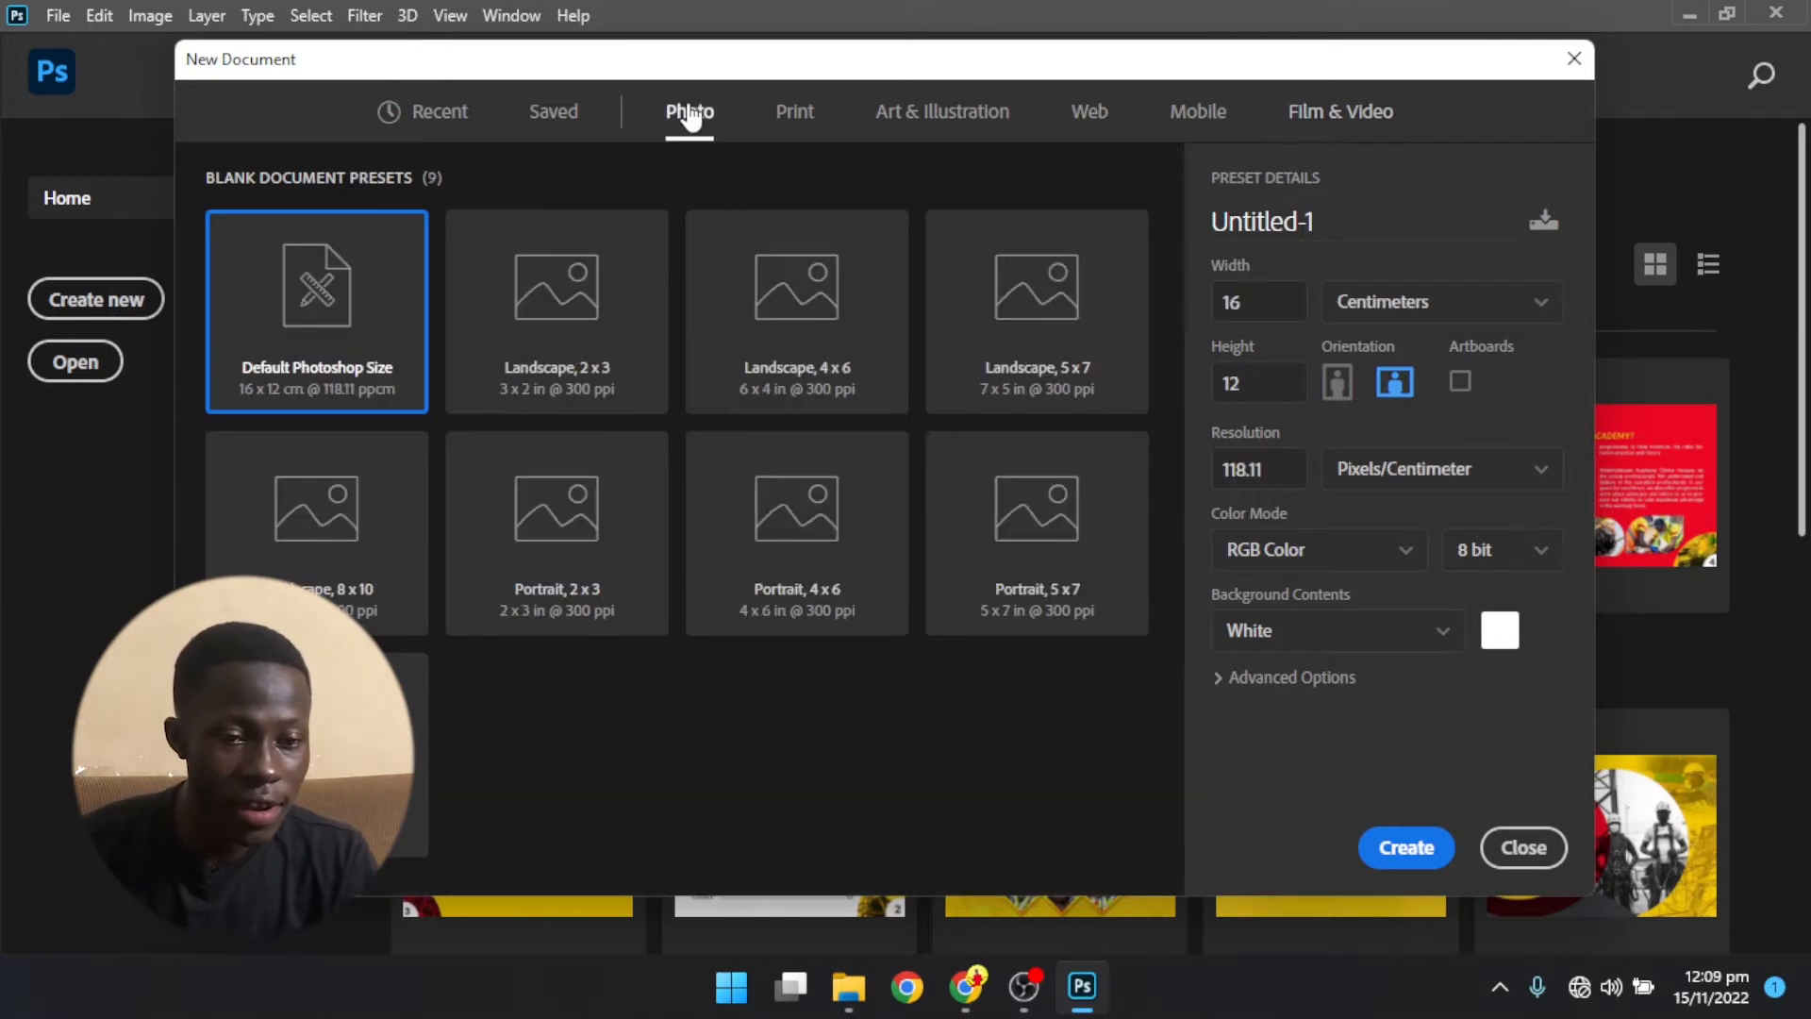
click(778, 130)
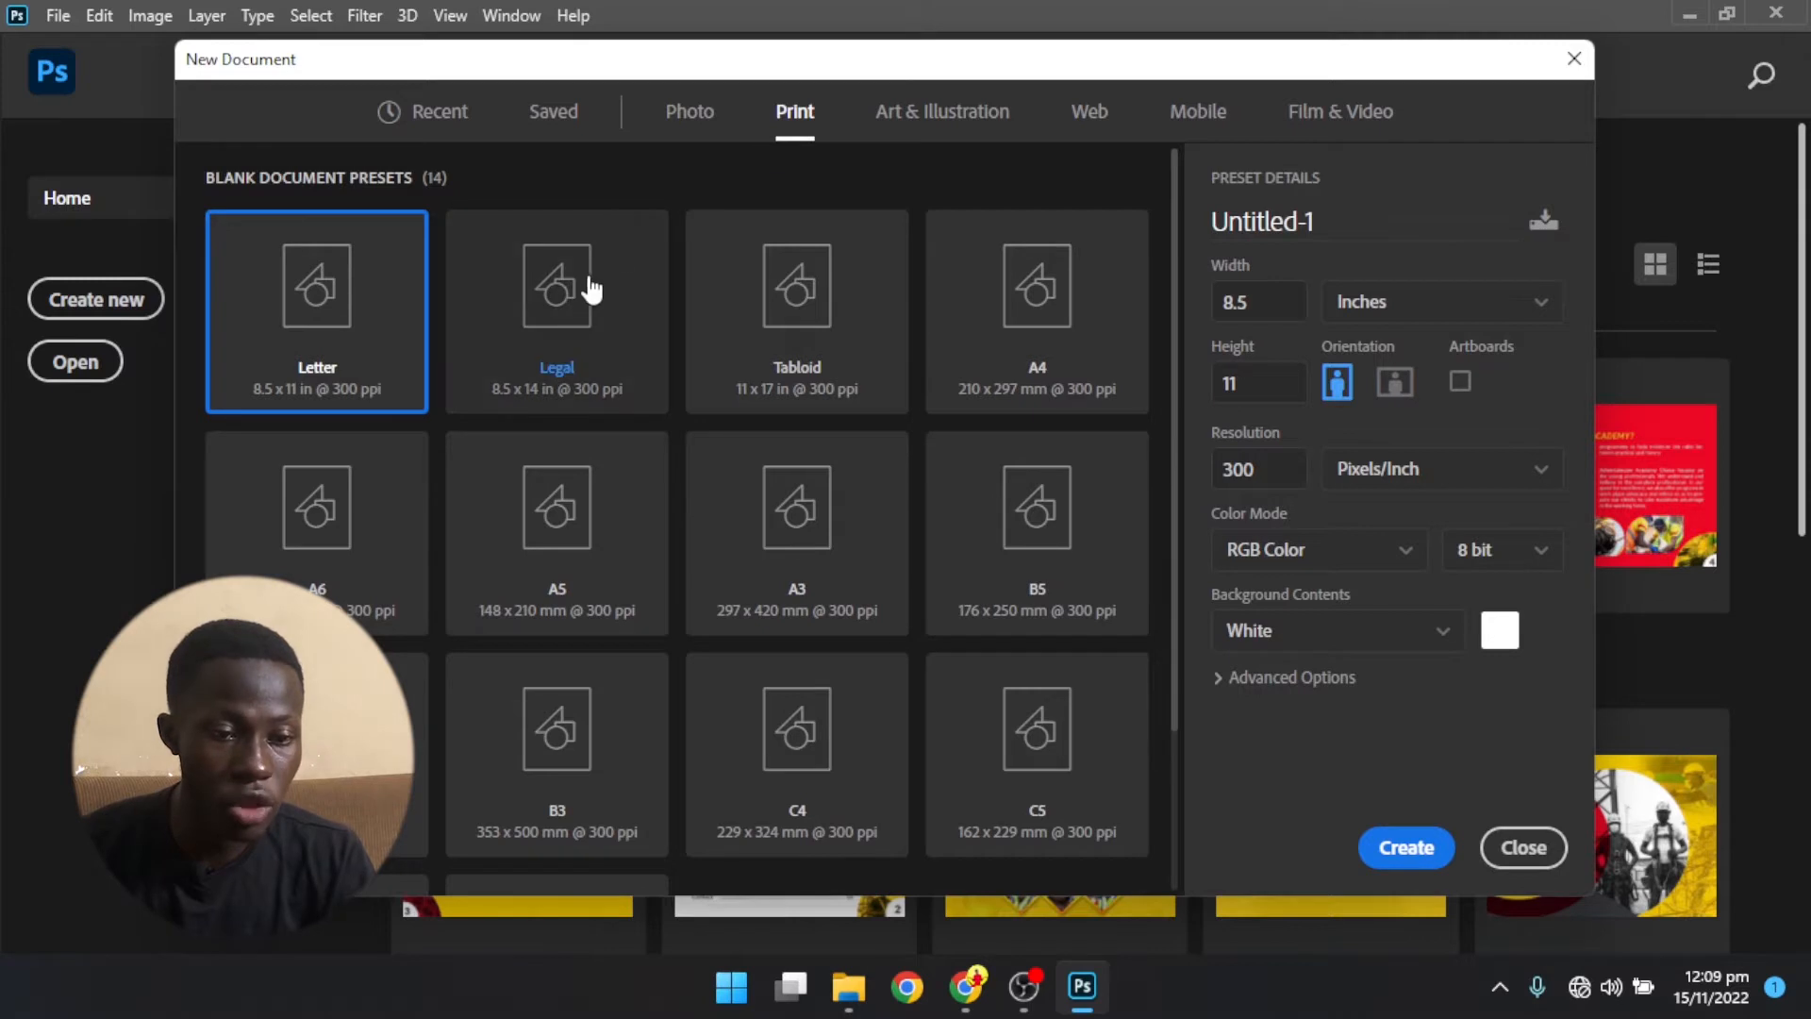
click(585, 337)
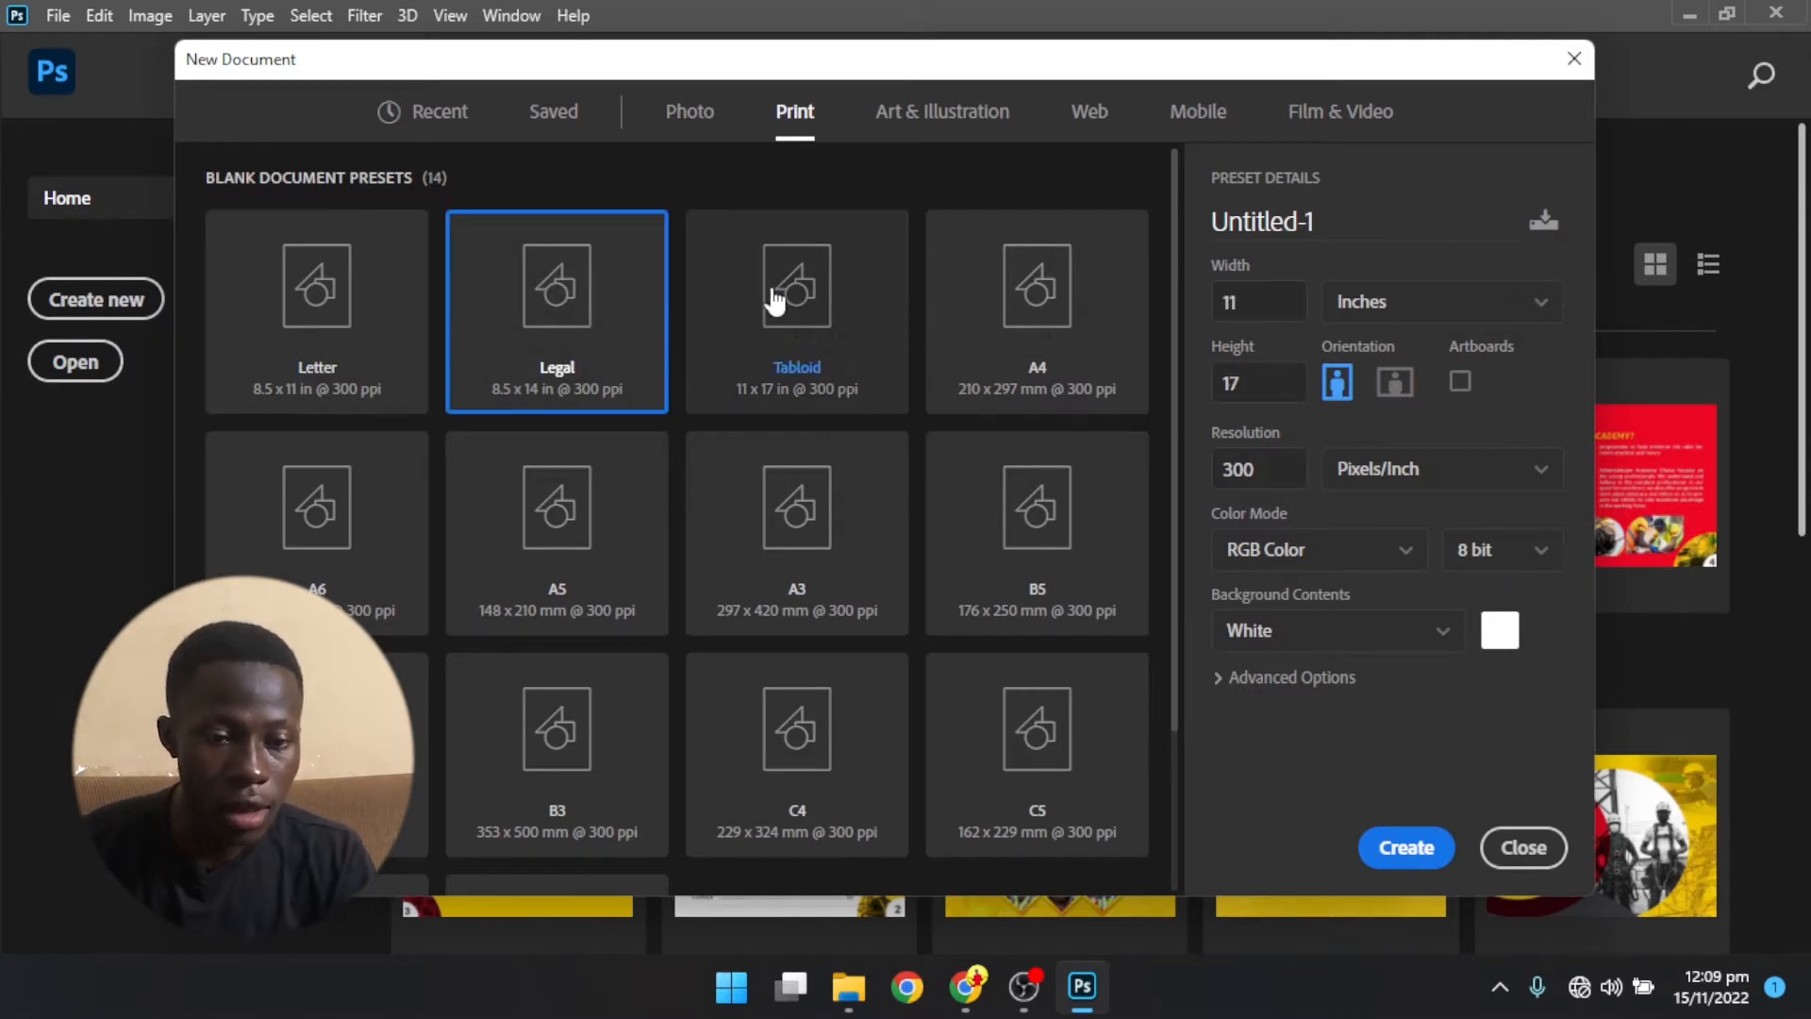
click(1113, 315)
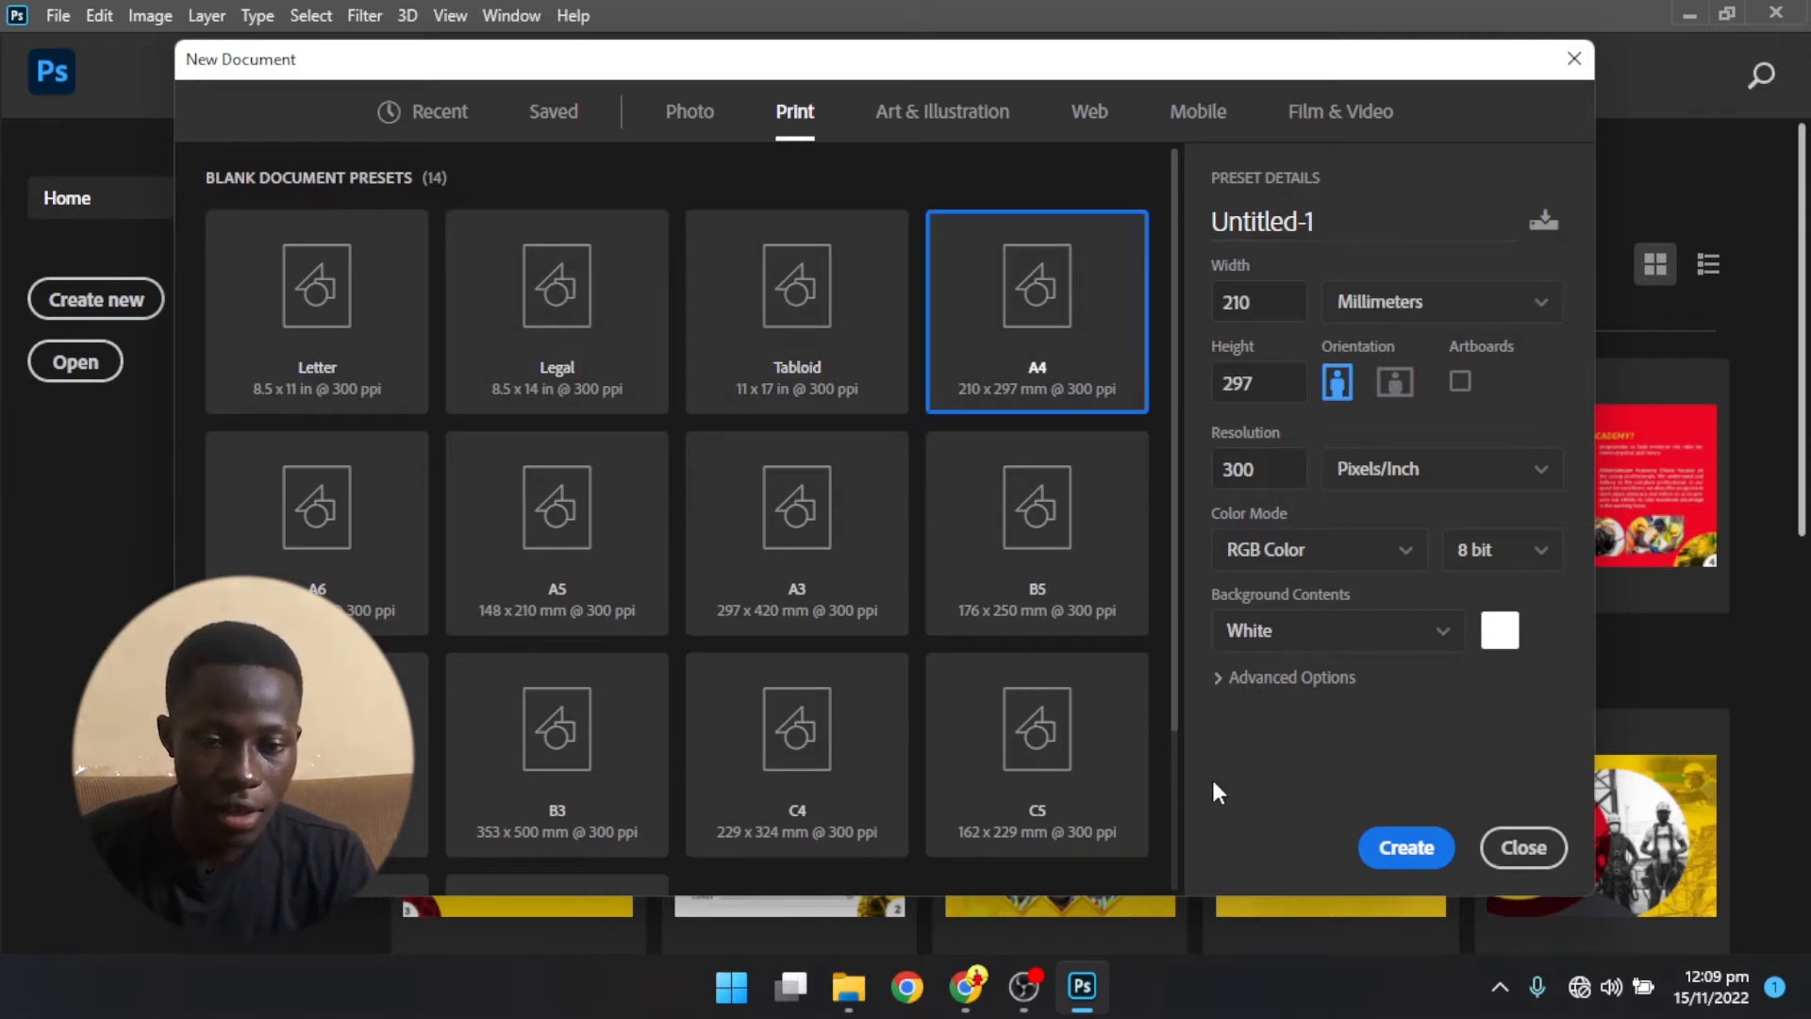
click(929, 132)
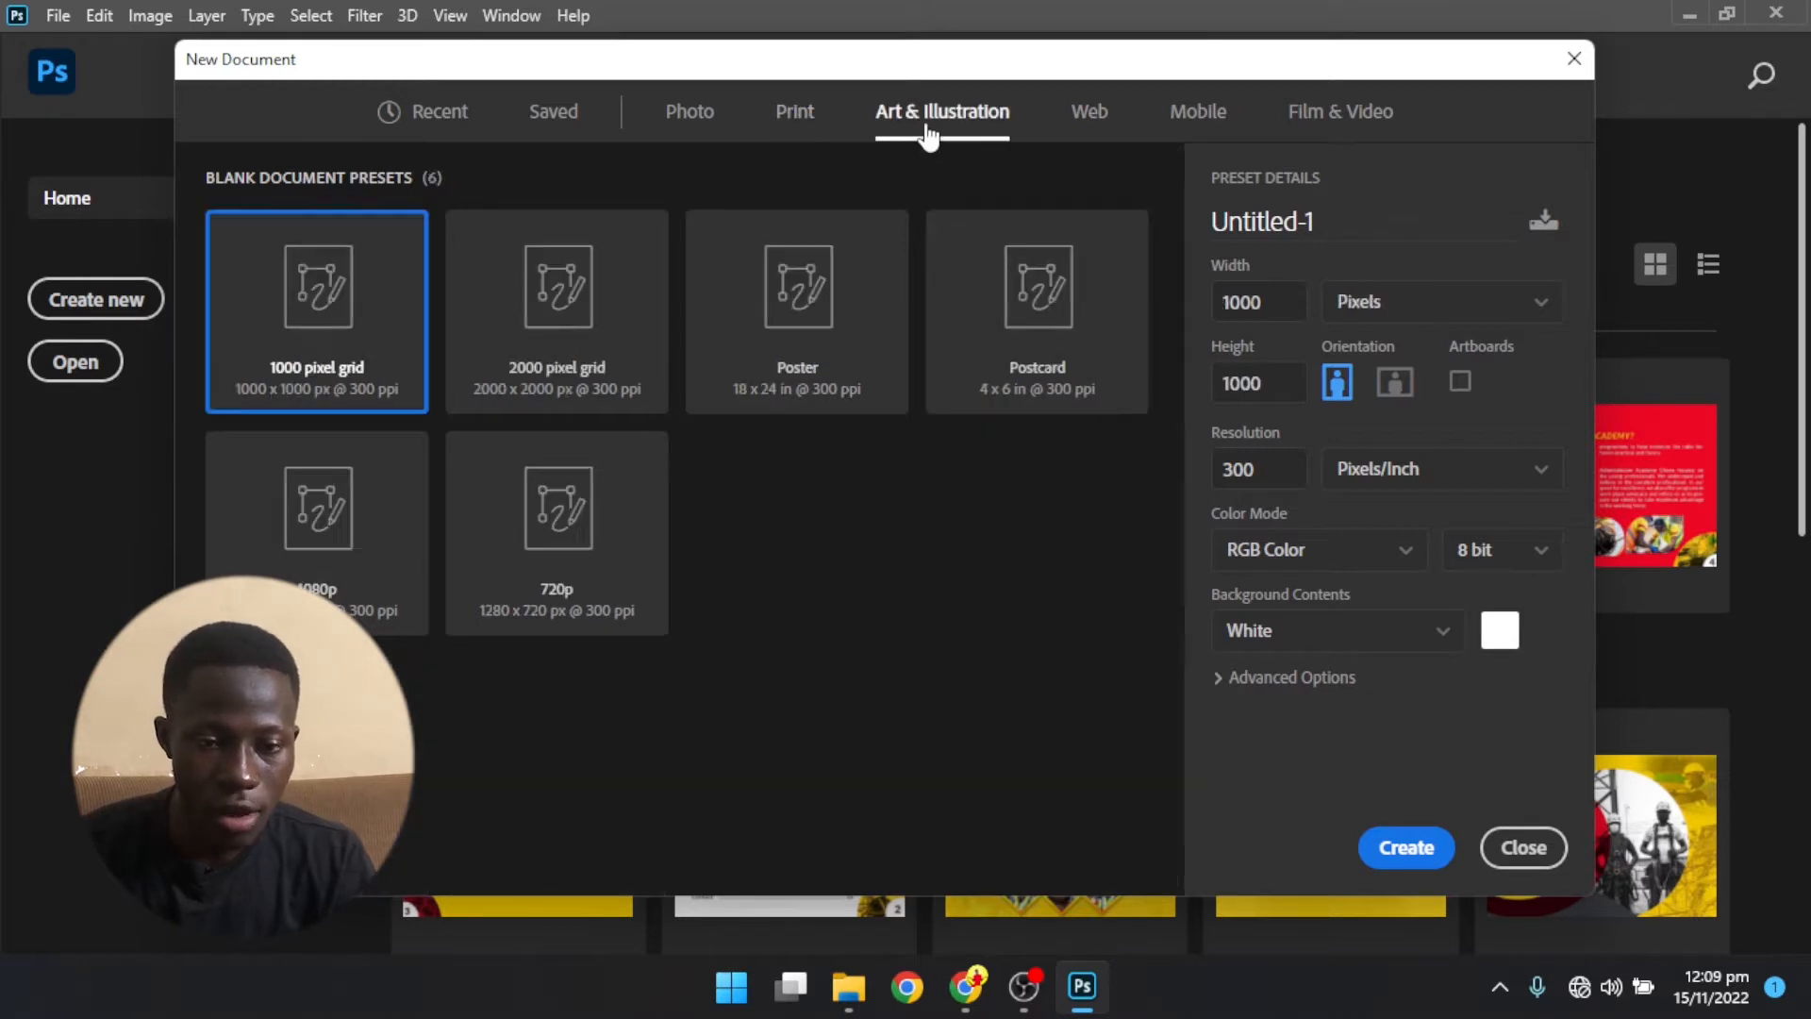
click(795, 111)
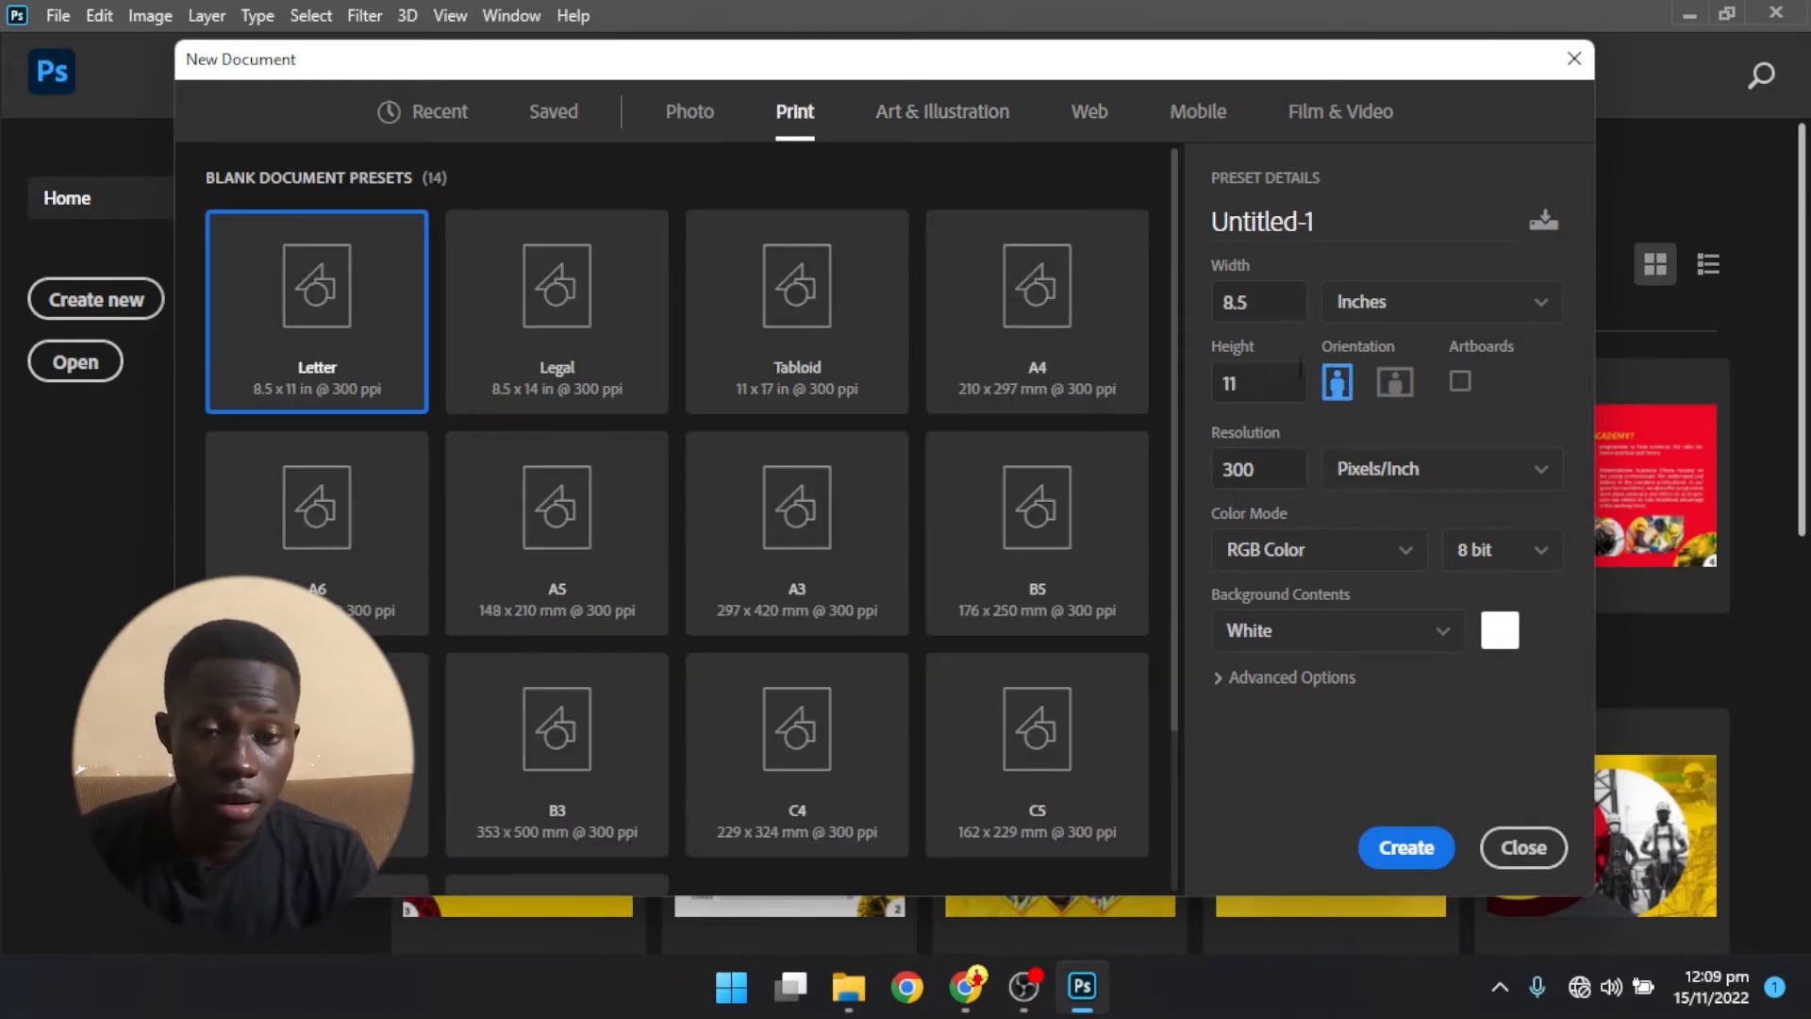
- Set the Letter preset's units to pixels and its orientation to landscape, and check the available color modes
click(1428, 303)
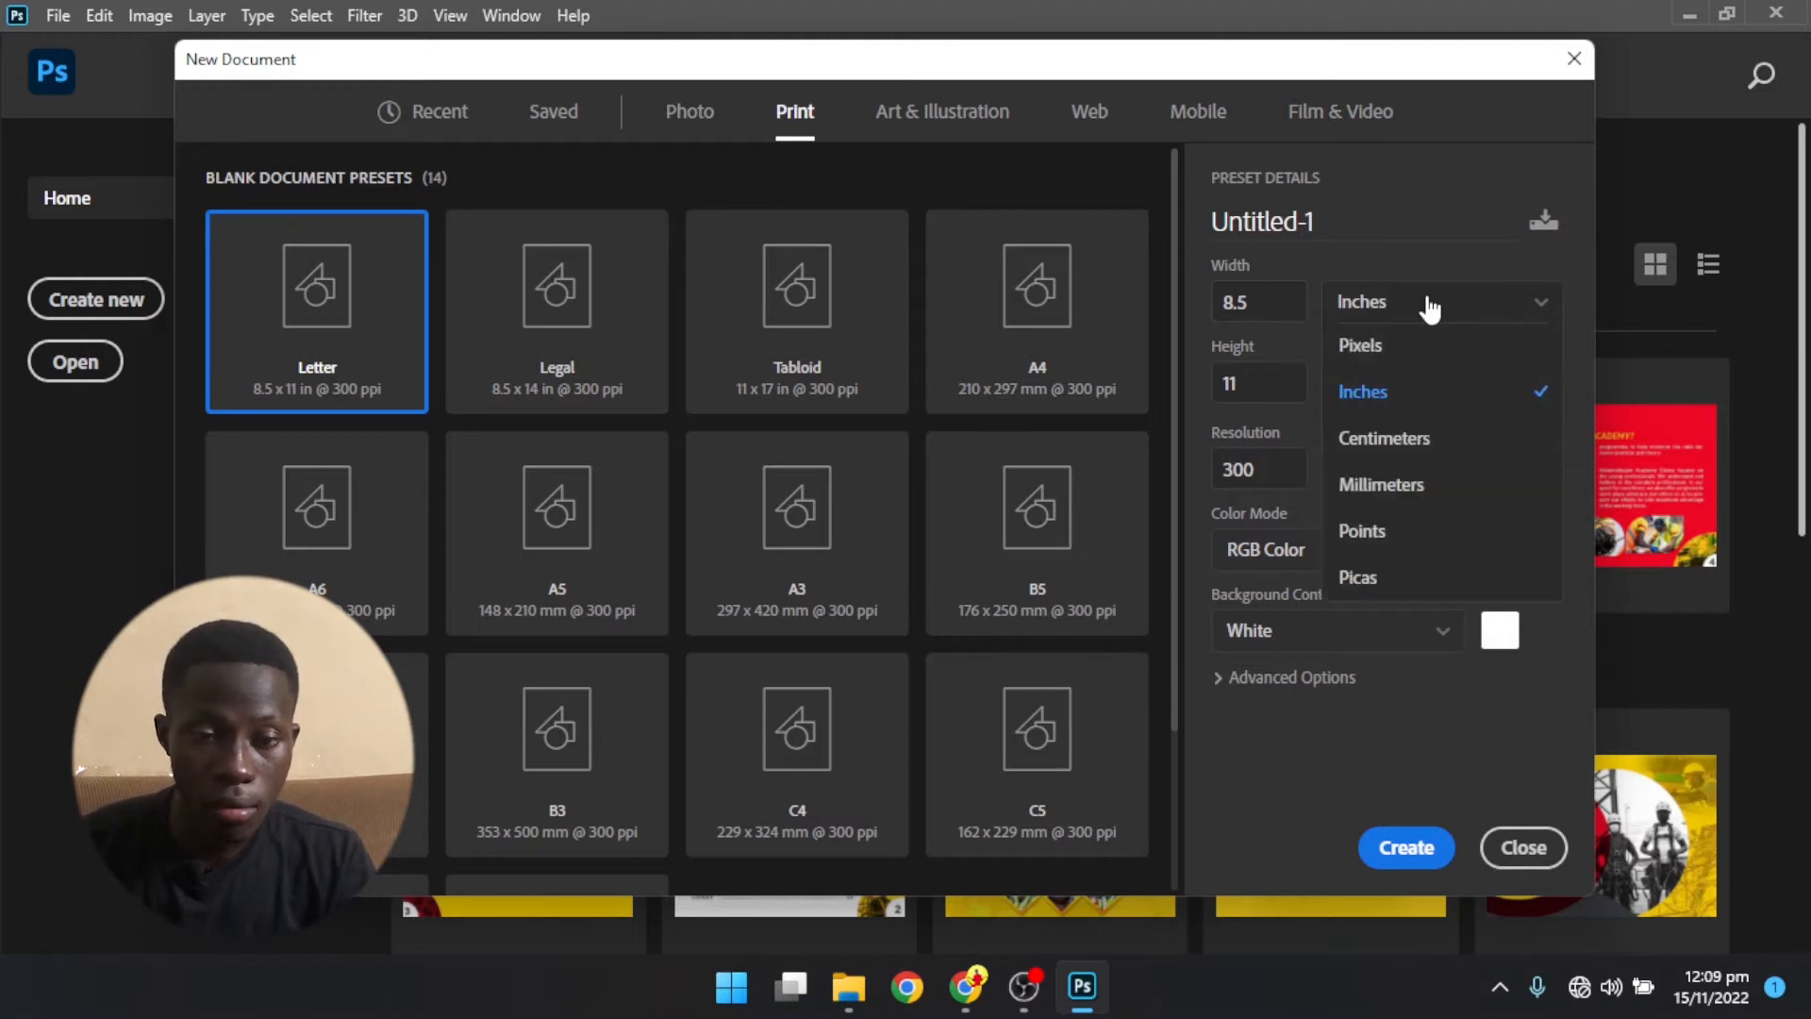
click(1378, 347)
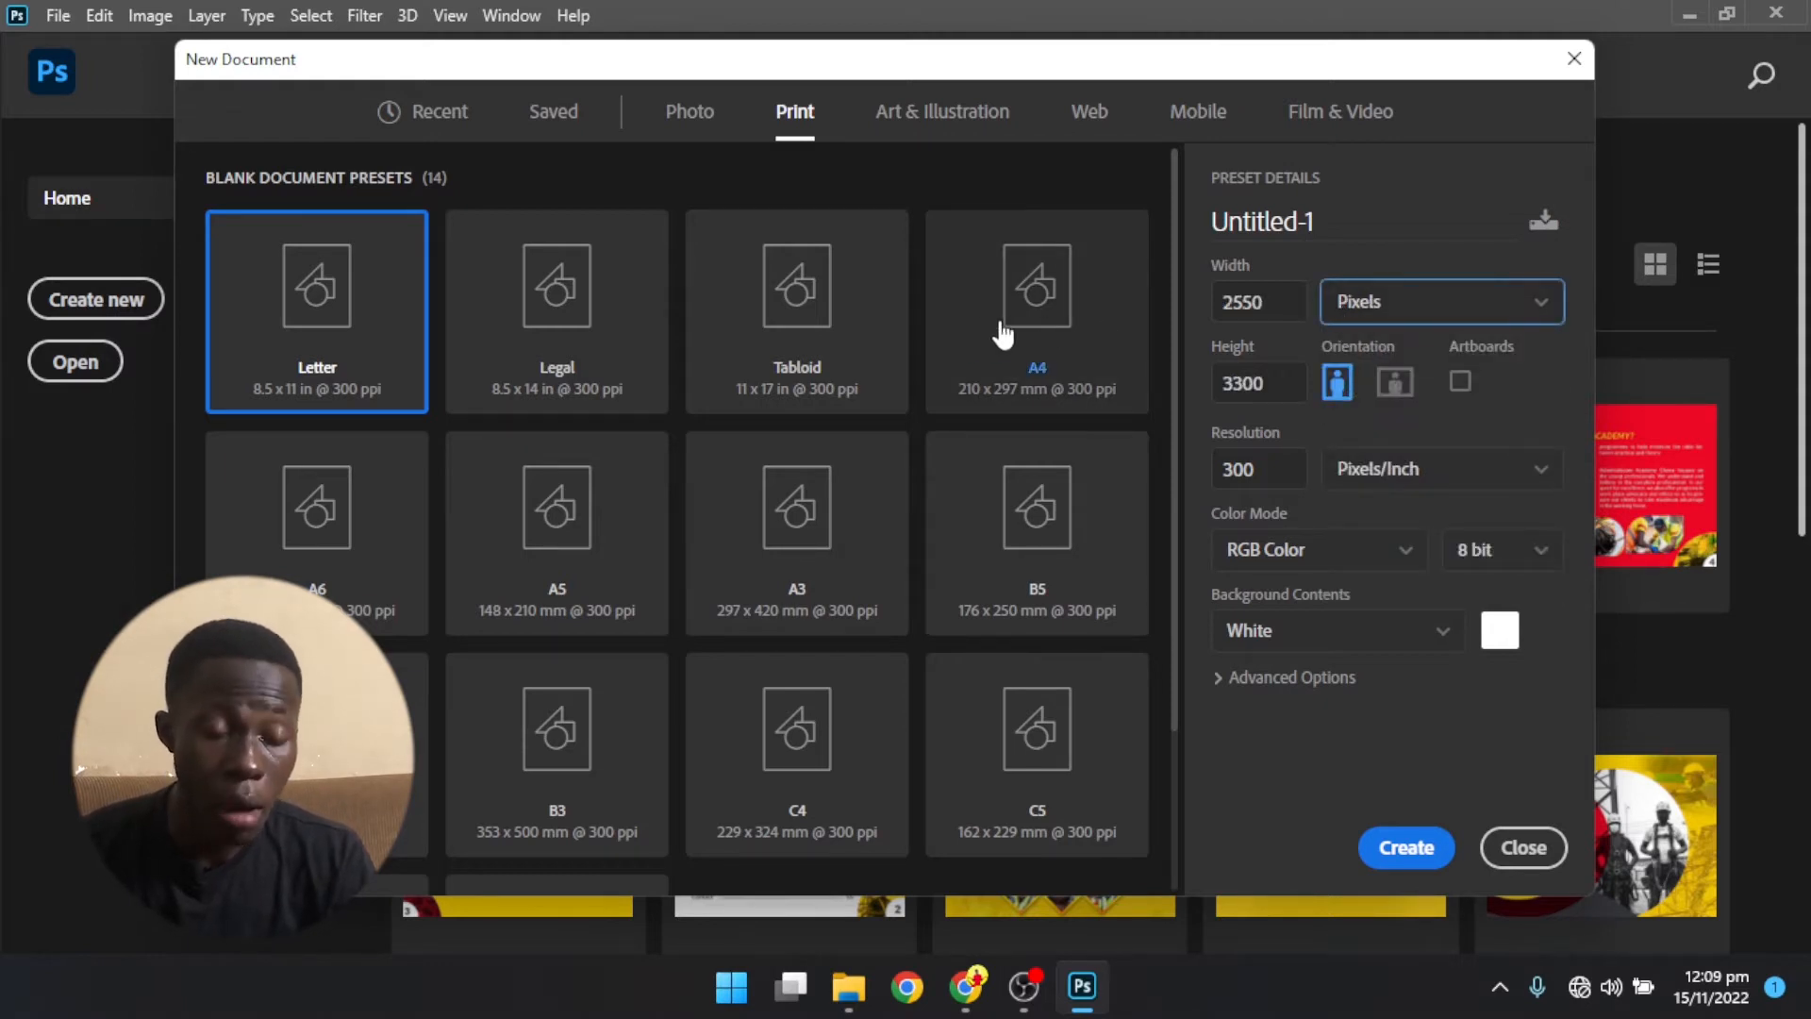
click(1395, 379)
click(1339, 388)
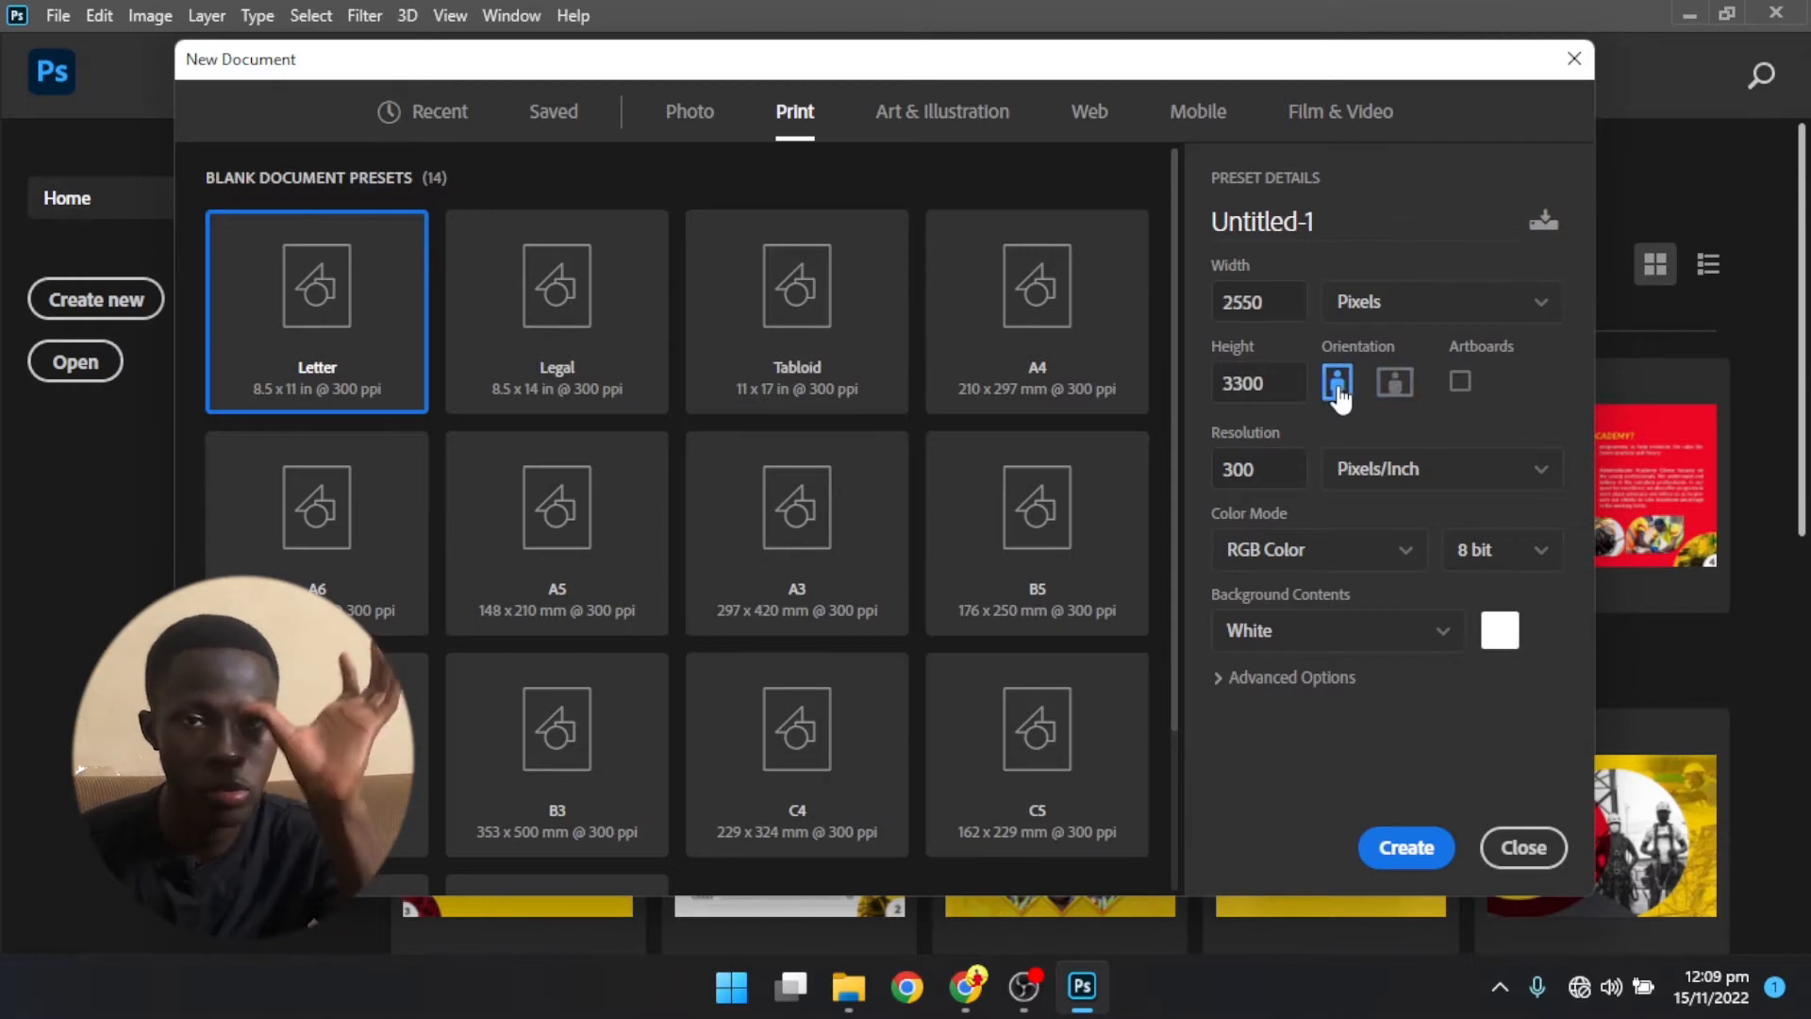
click(1396, 382)
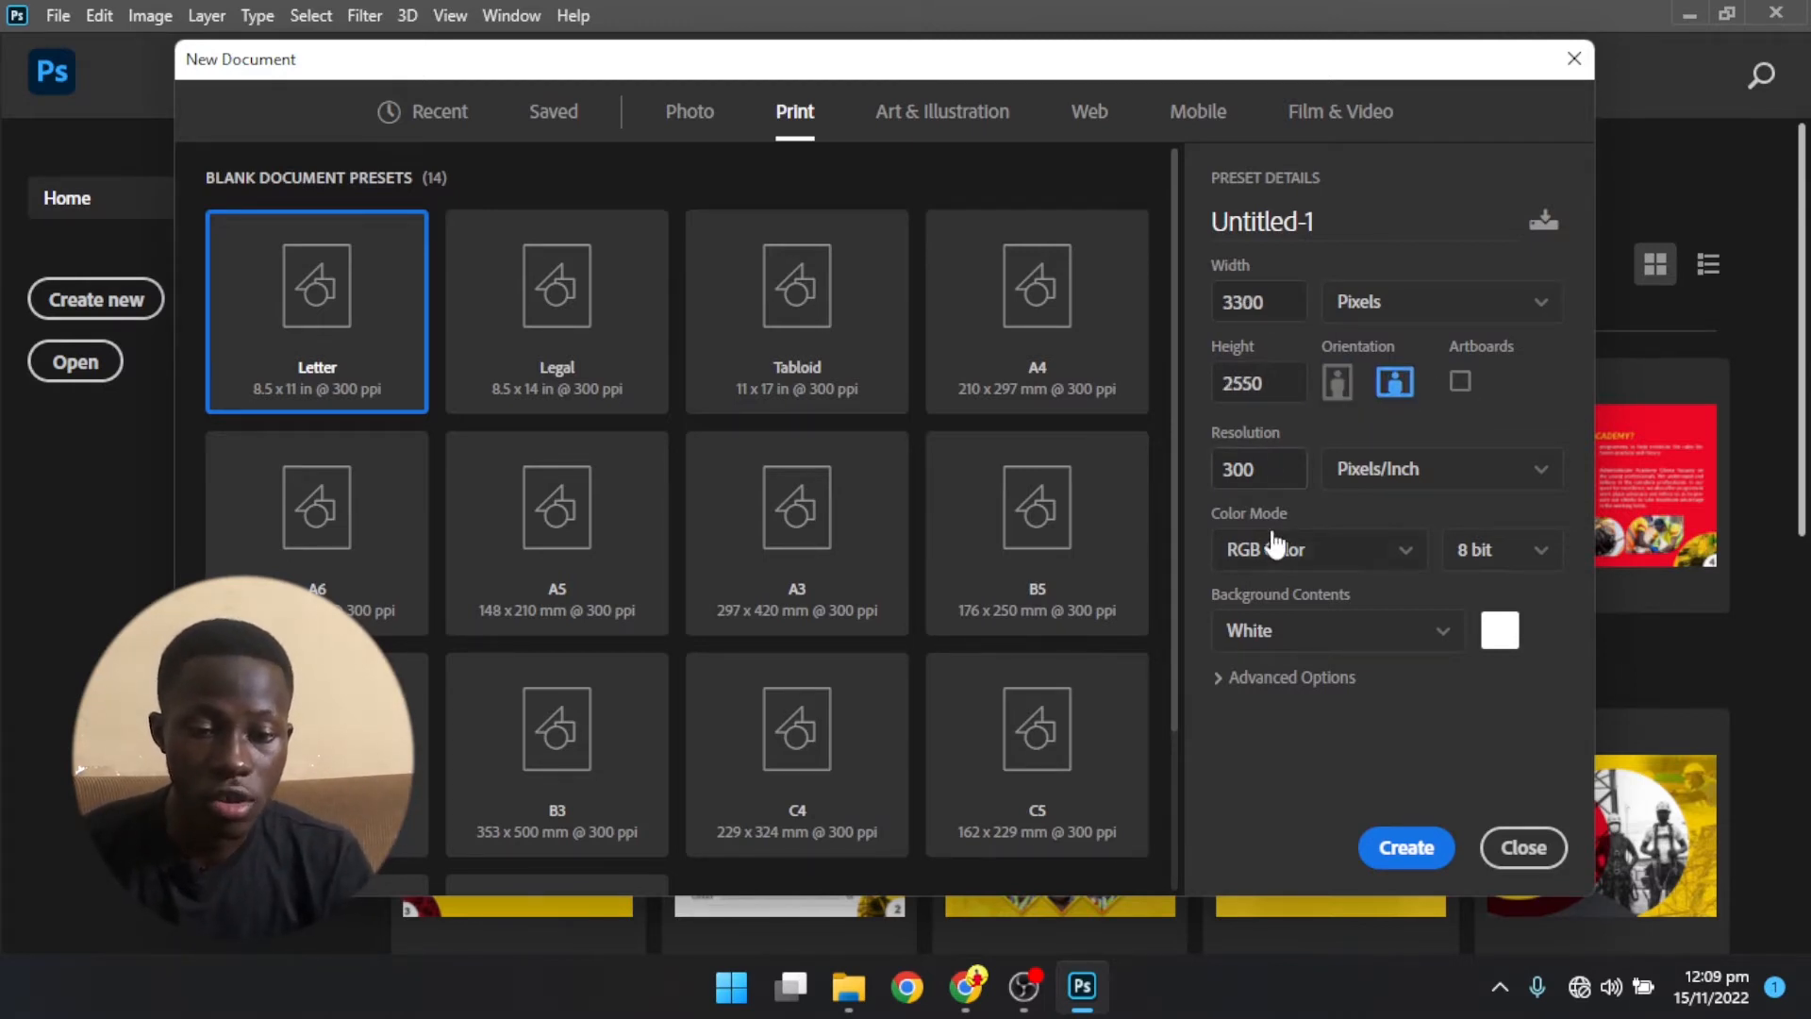
click(1266, 556)
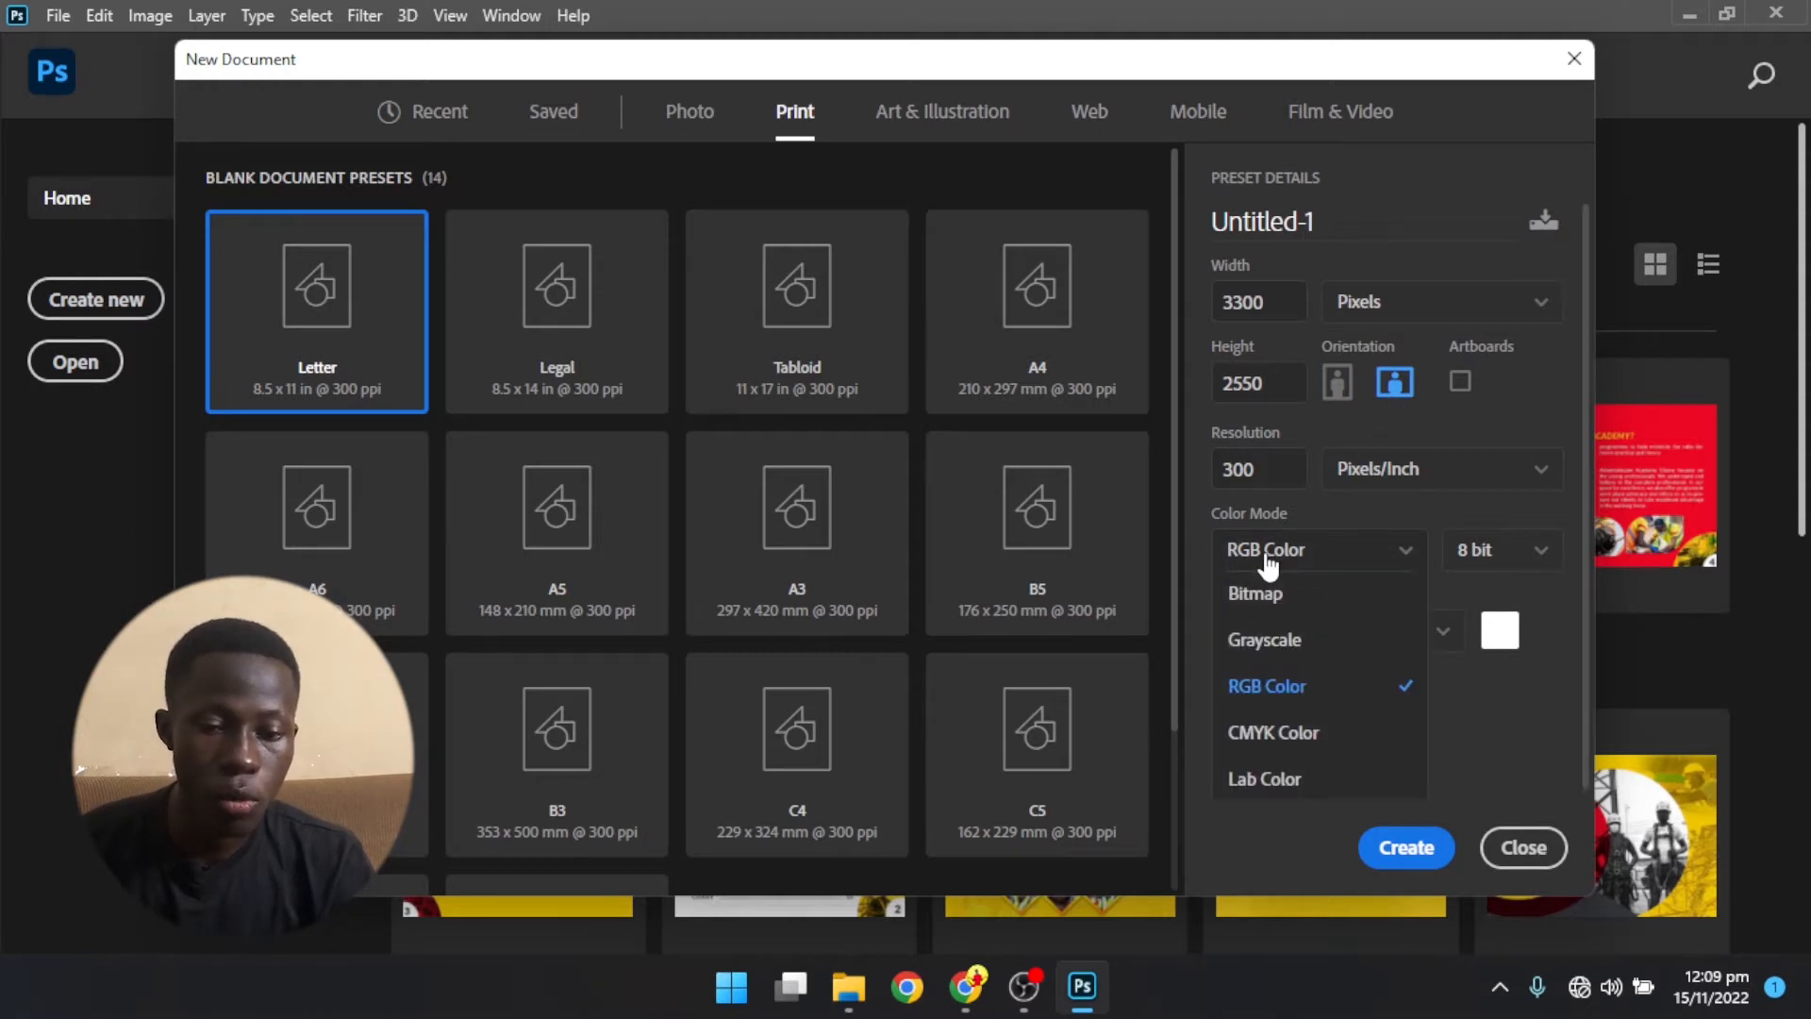
click(1267, 556)
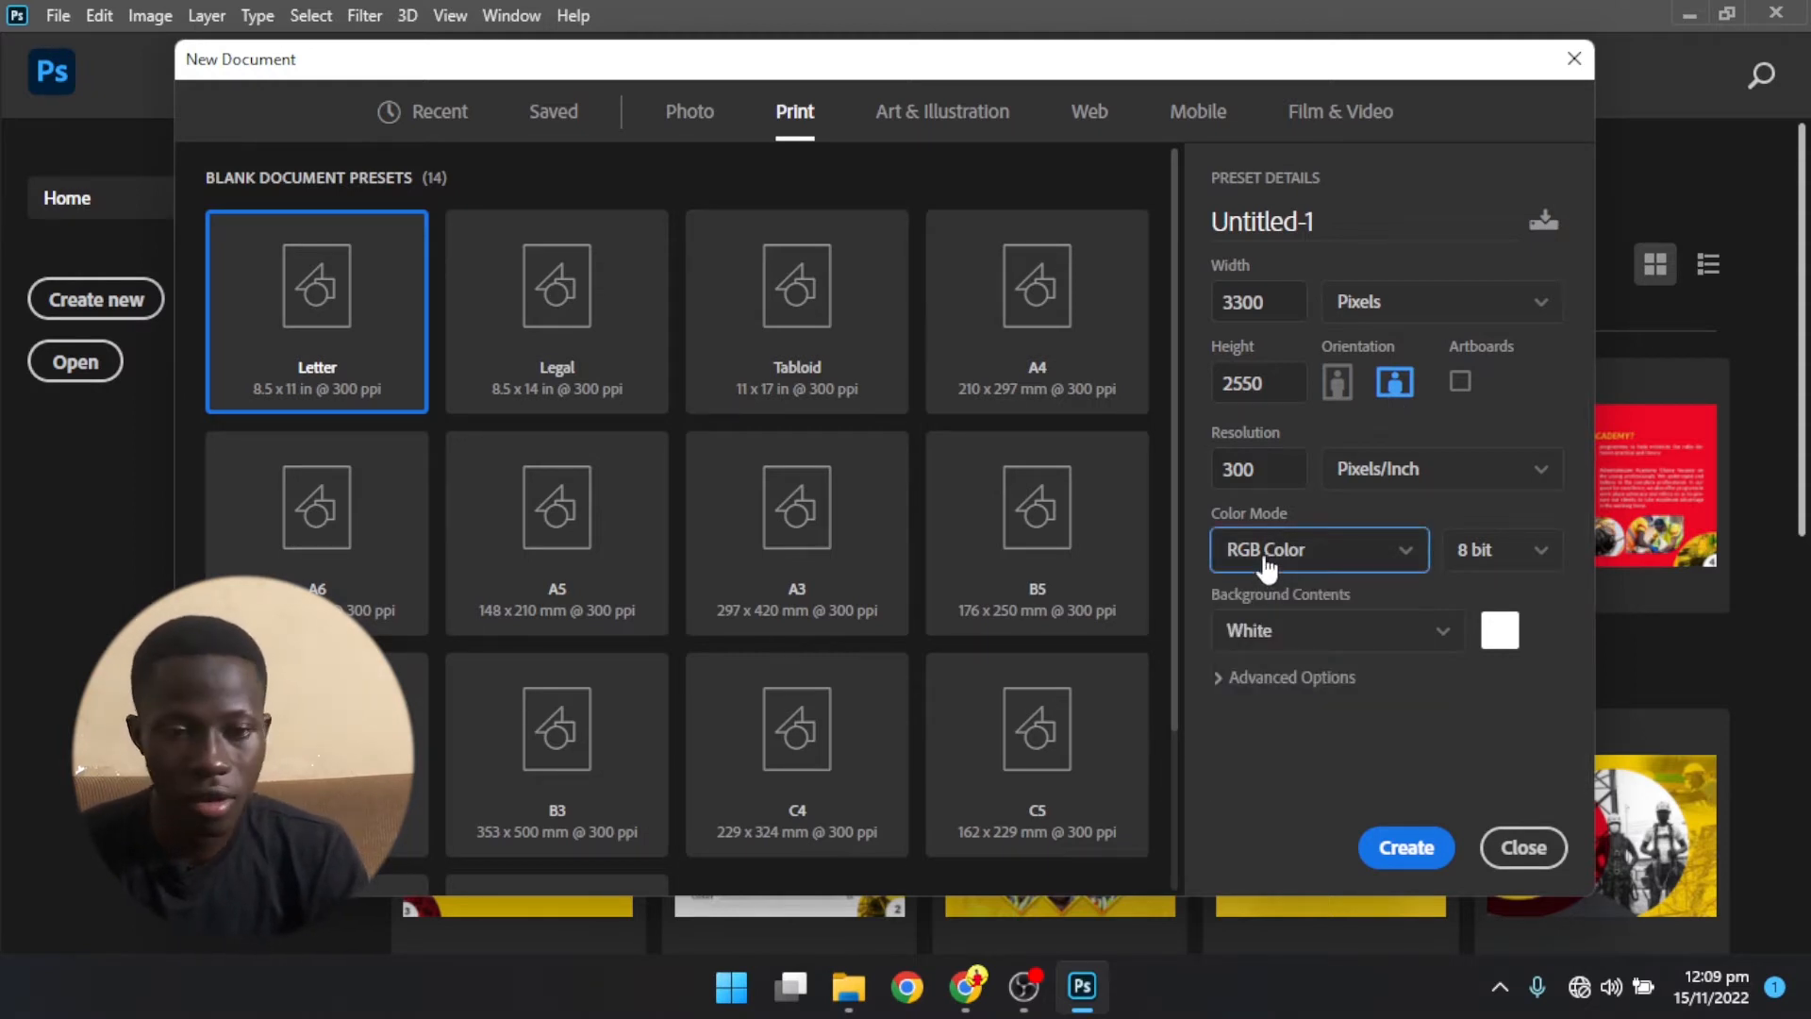
- Review the default document settings of the Photo and Mobile preset categories
click(701, 120)
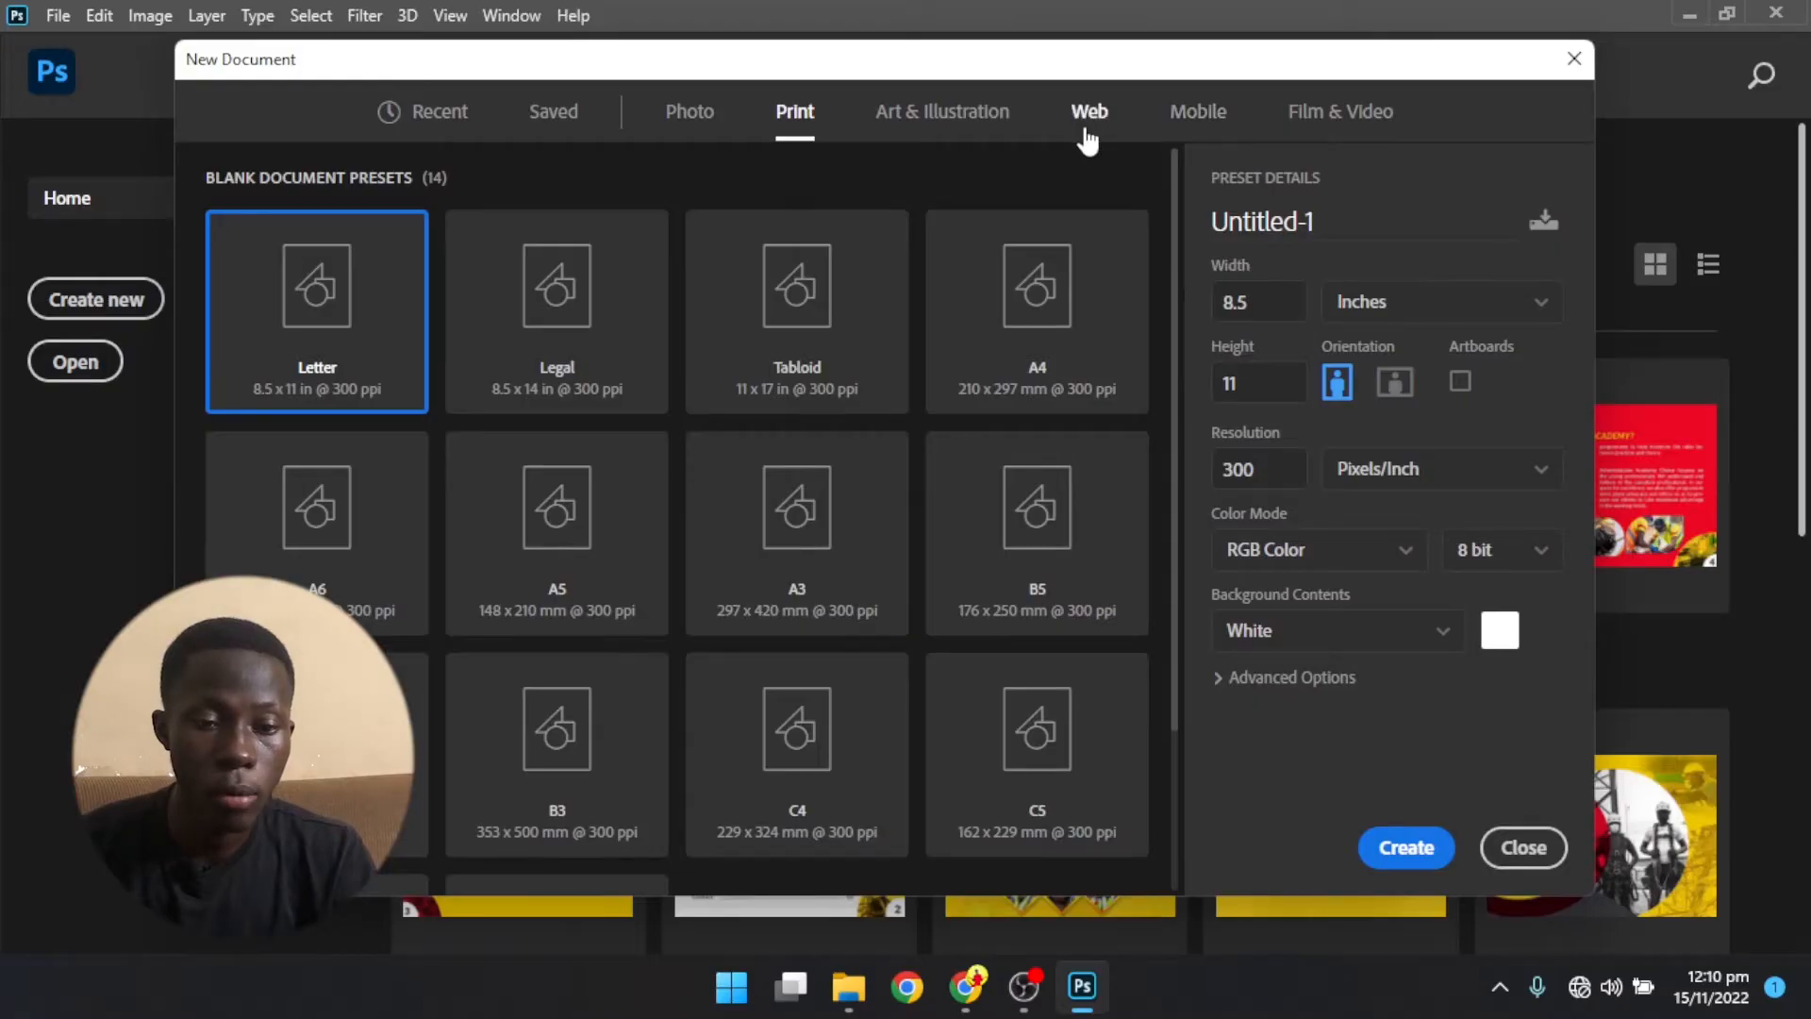
click(1087, 118)
click(1202, 115)
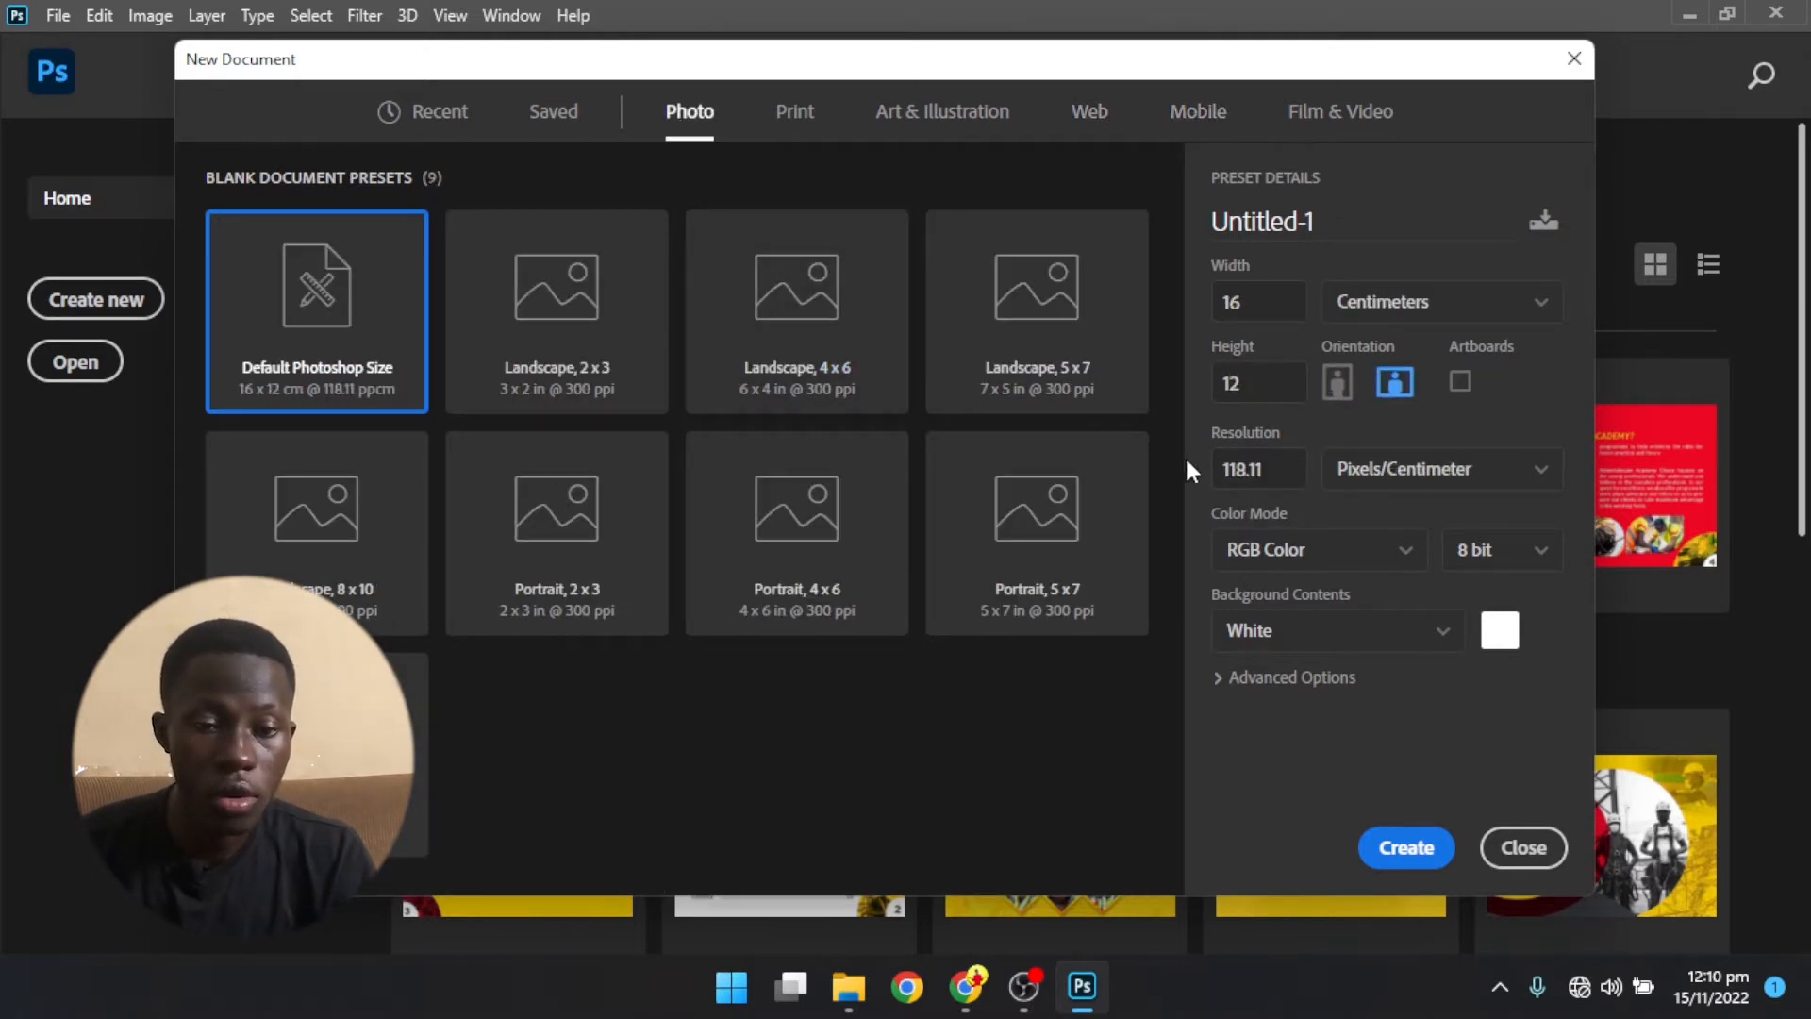
click(1166, 132)
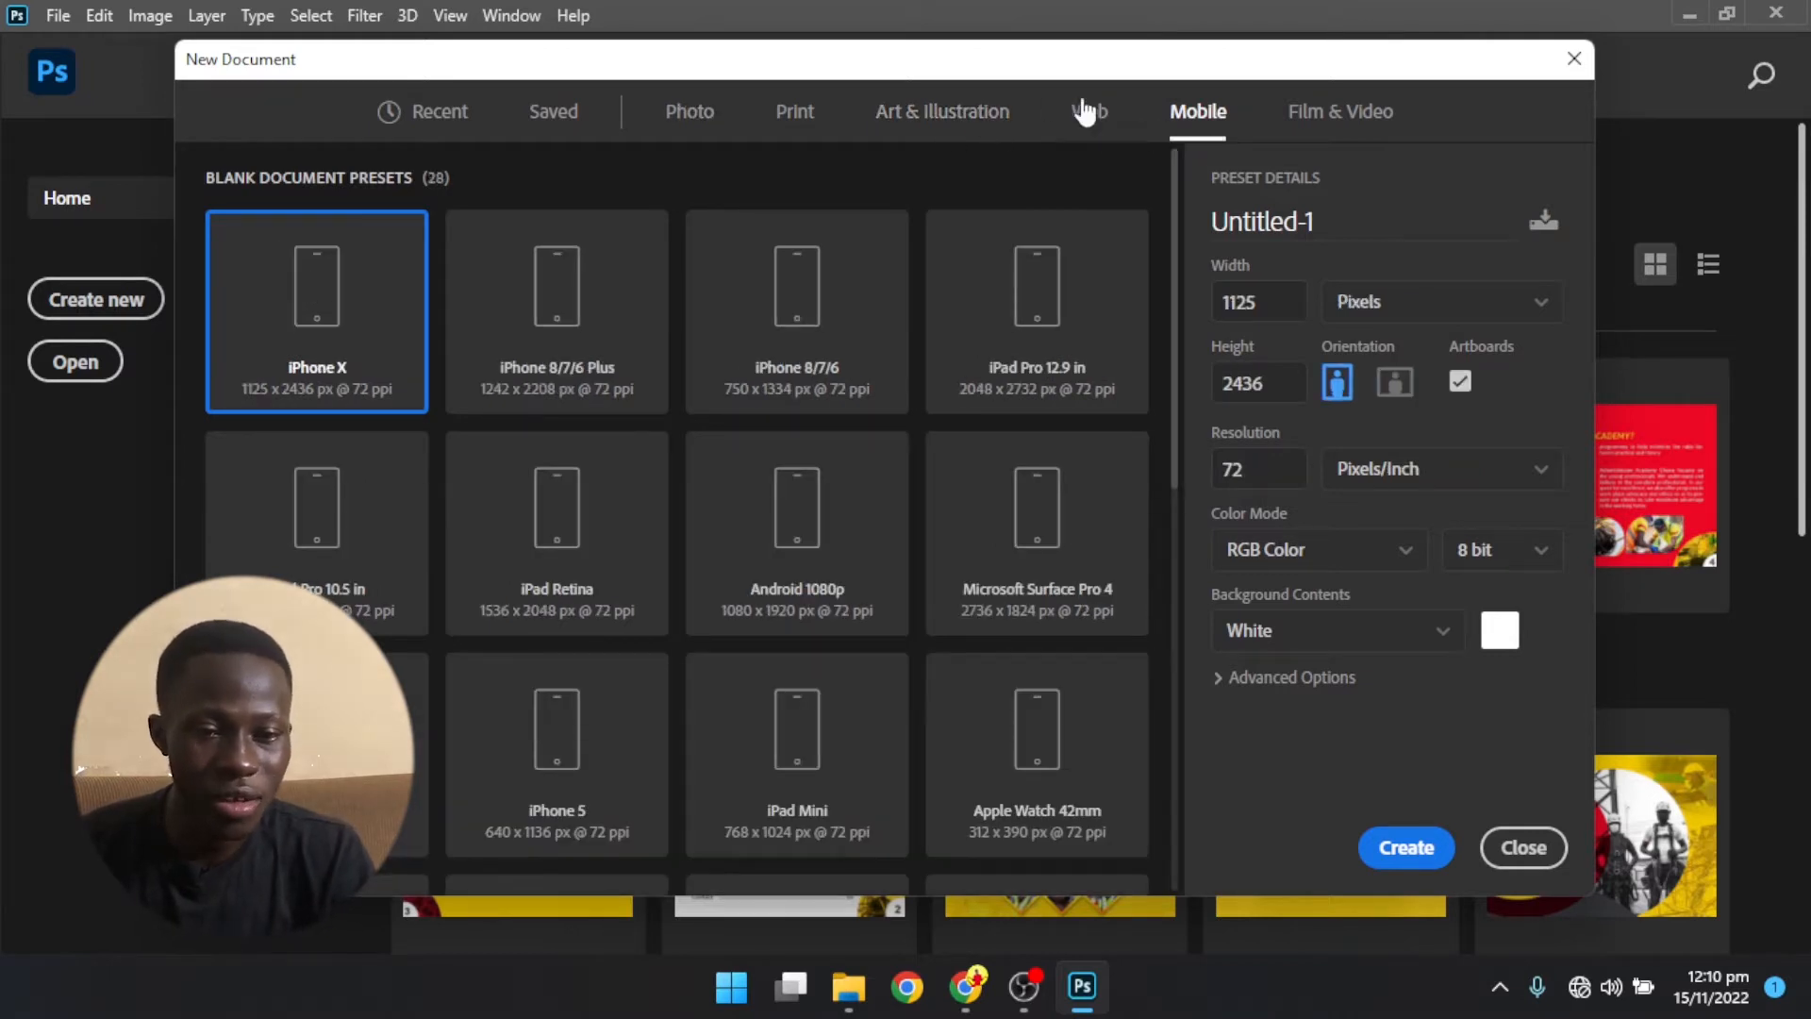
- Choose the Web preset category and set the document's width and height to 1080 pixels each
click(1089, 114)
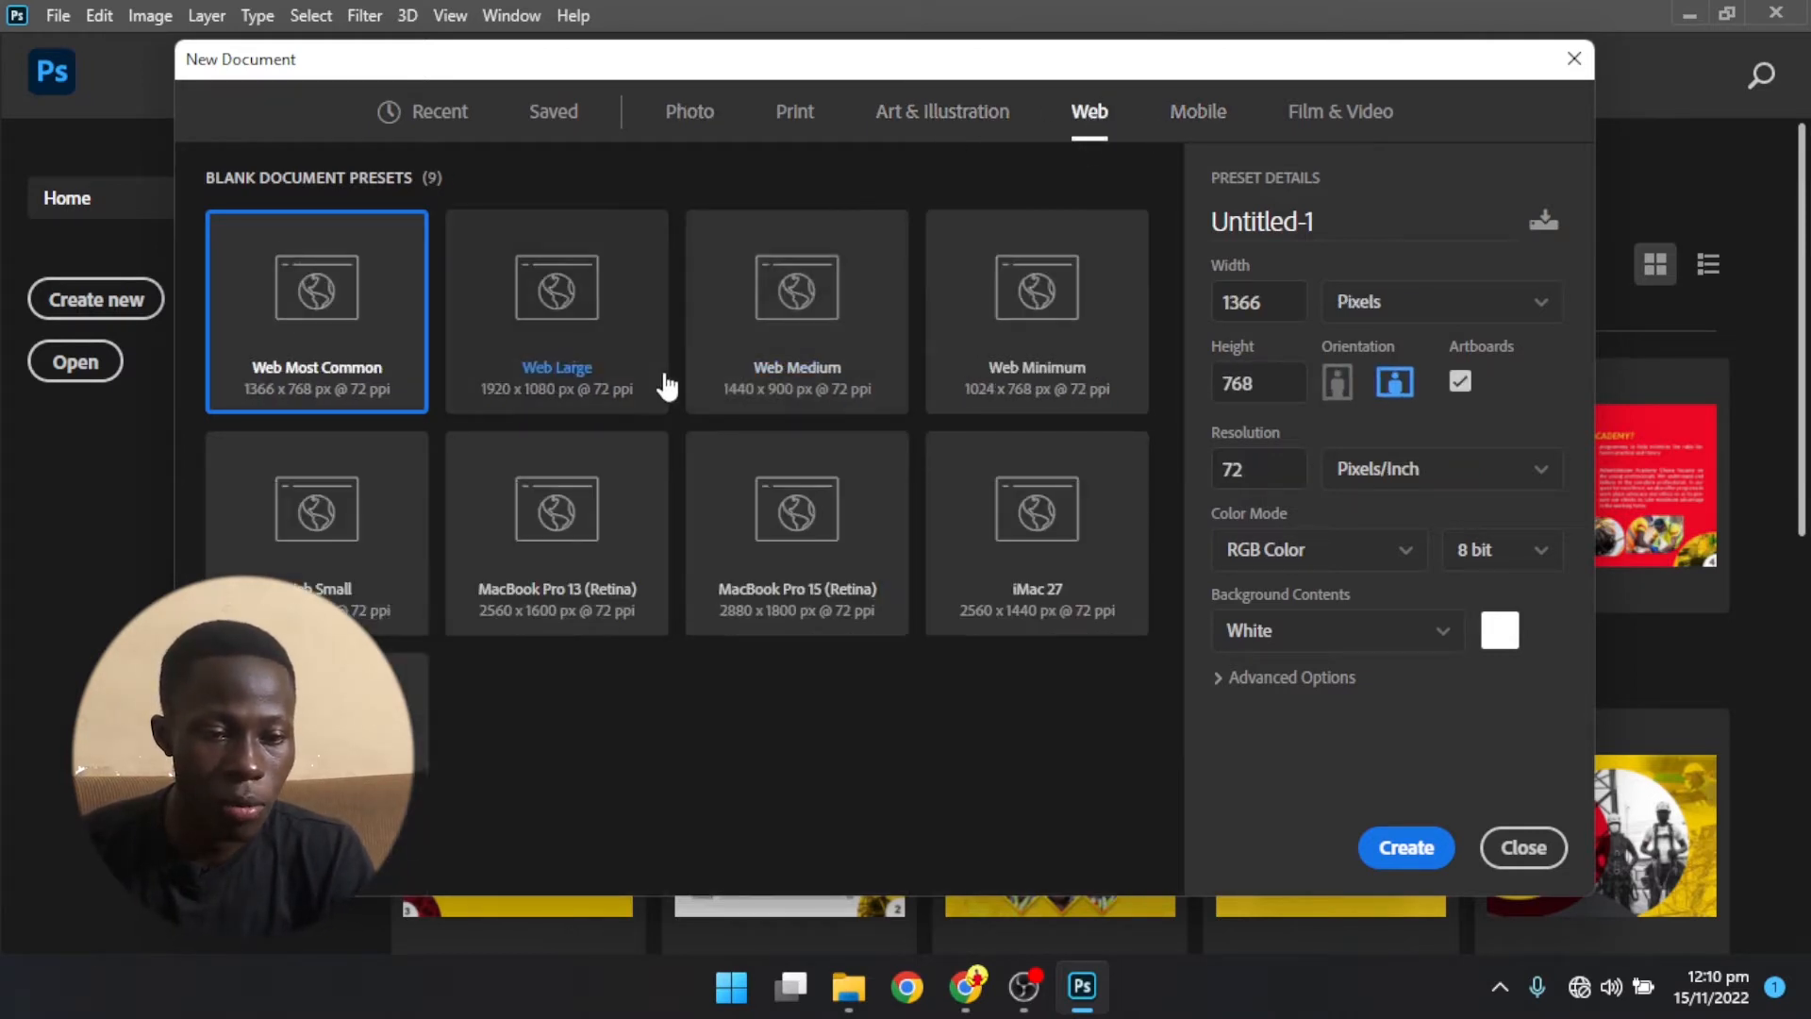
double_click(1264, 302)
text(1080)
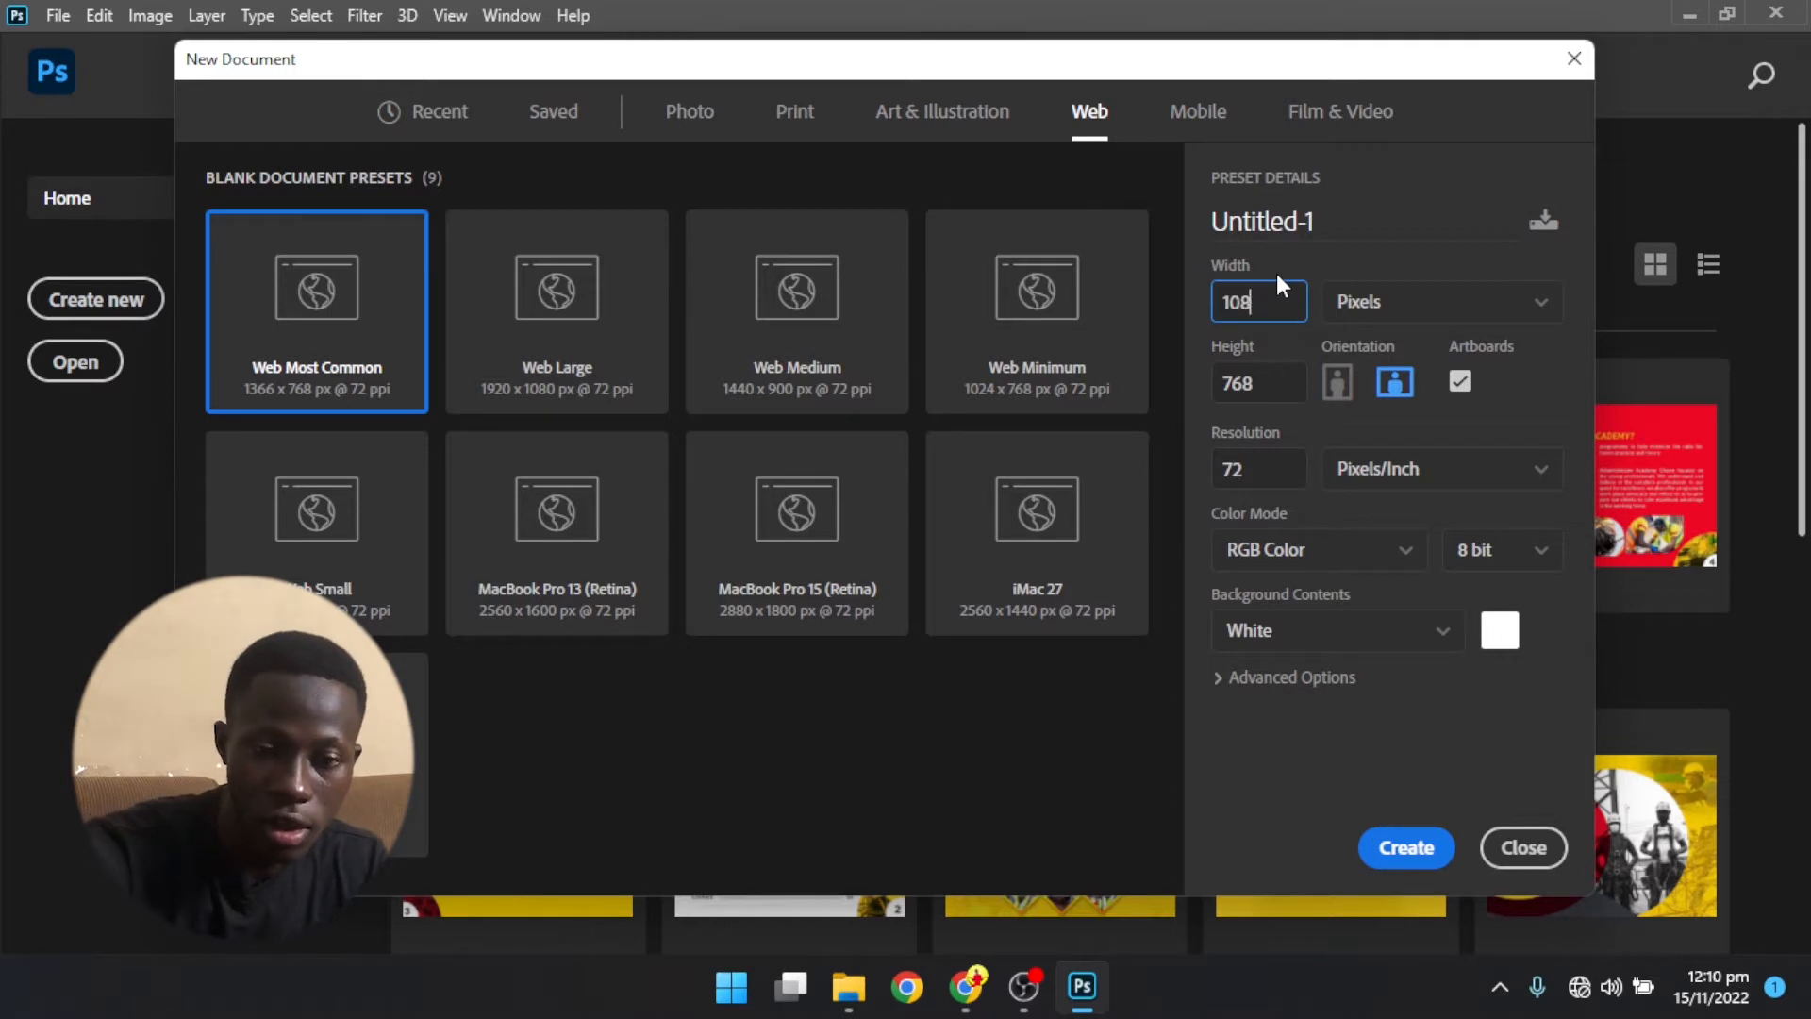
click(1236, 401)
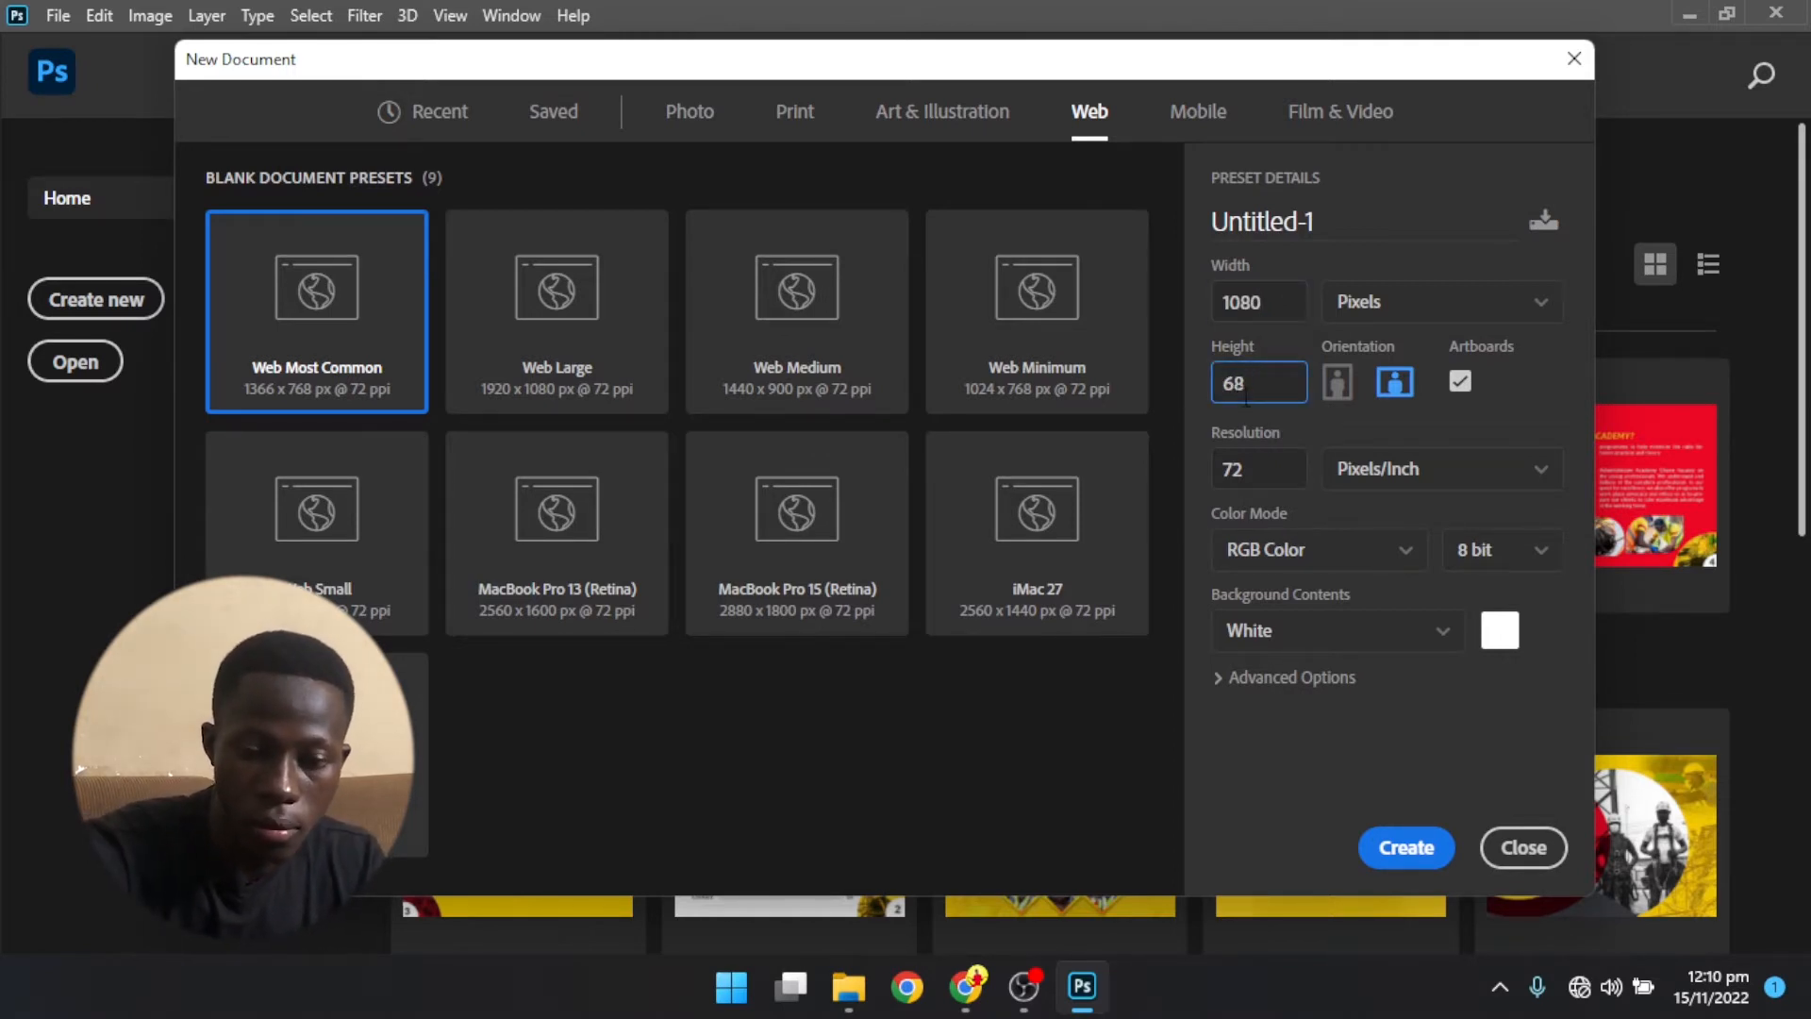
key(Delete)
key(Delete)
text(1080)
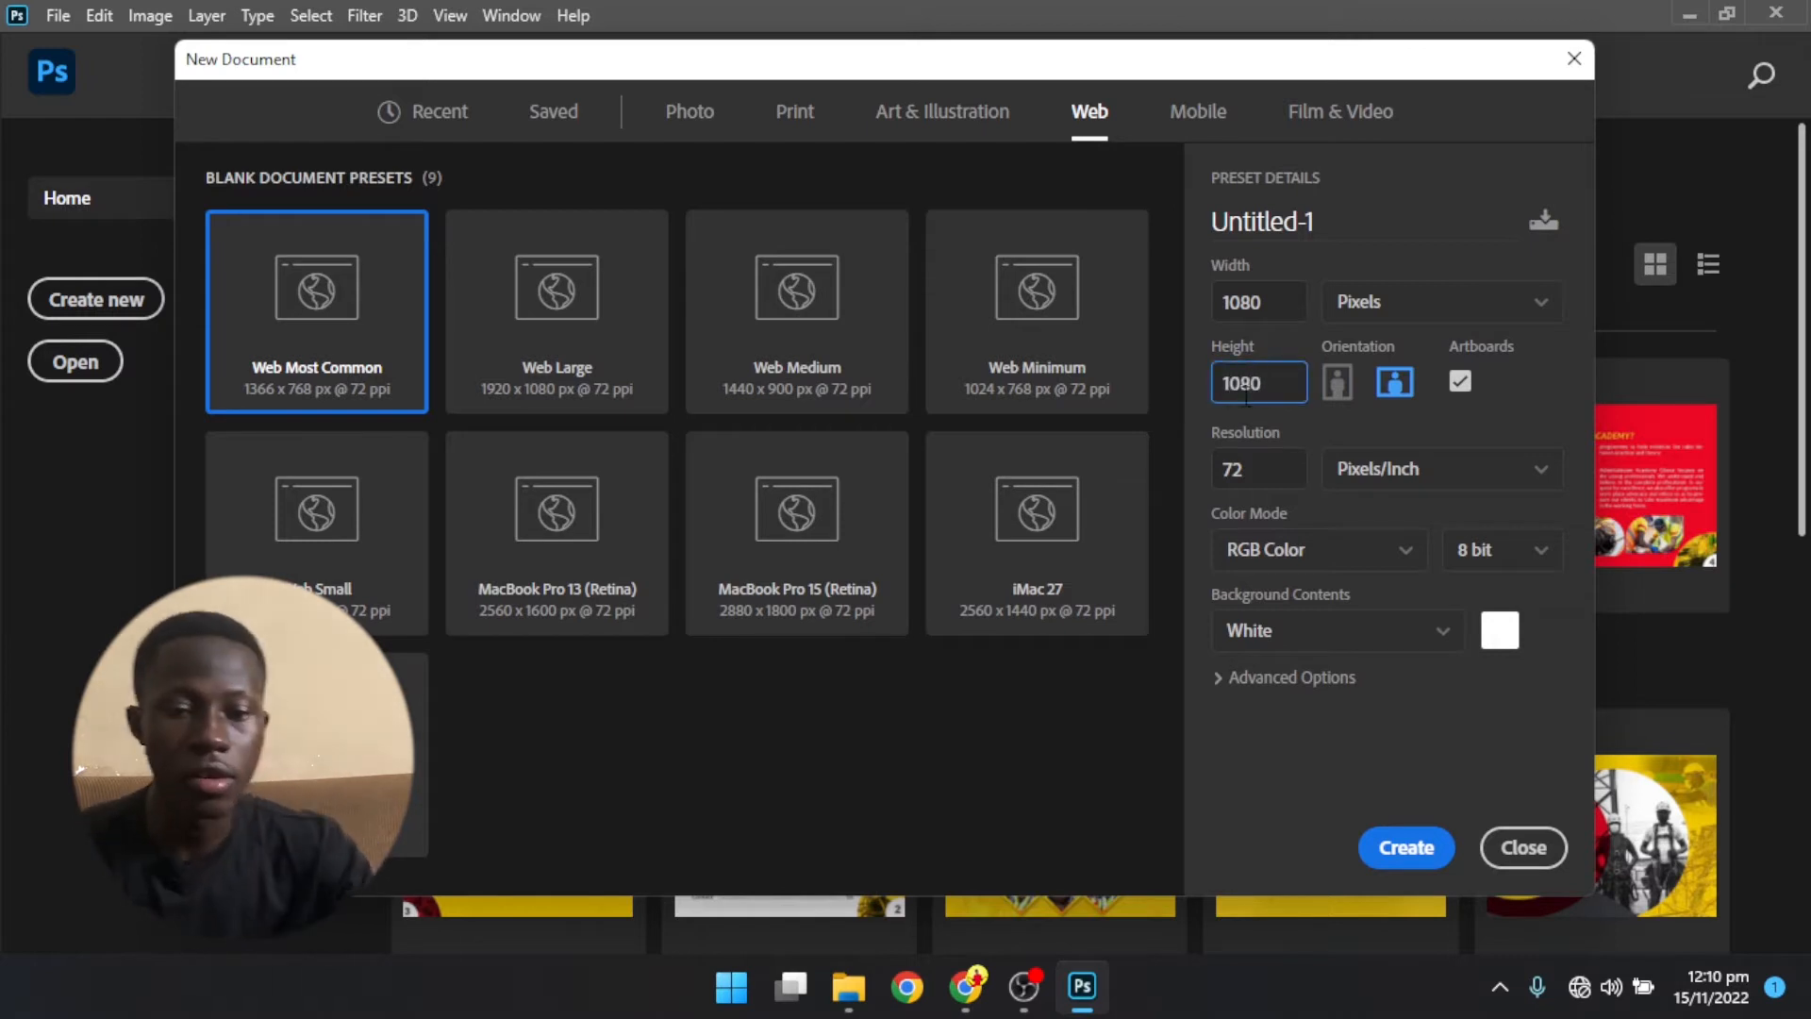
- Set the orientation to portrait, turn off artboards, and create the document
click(1338, 382)
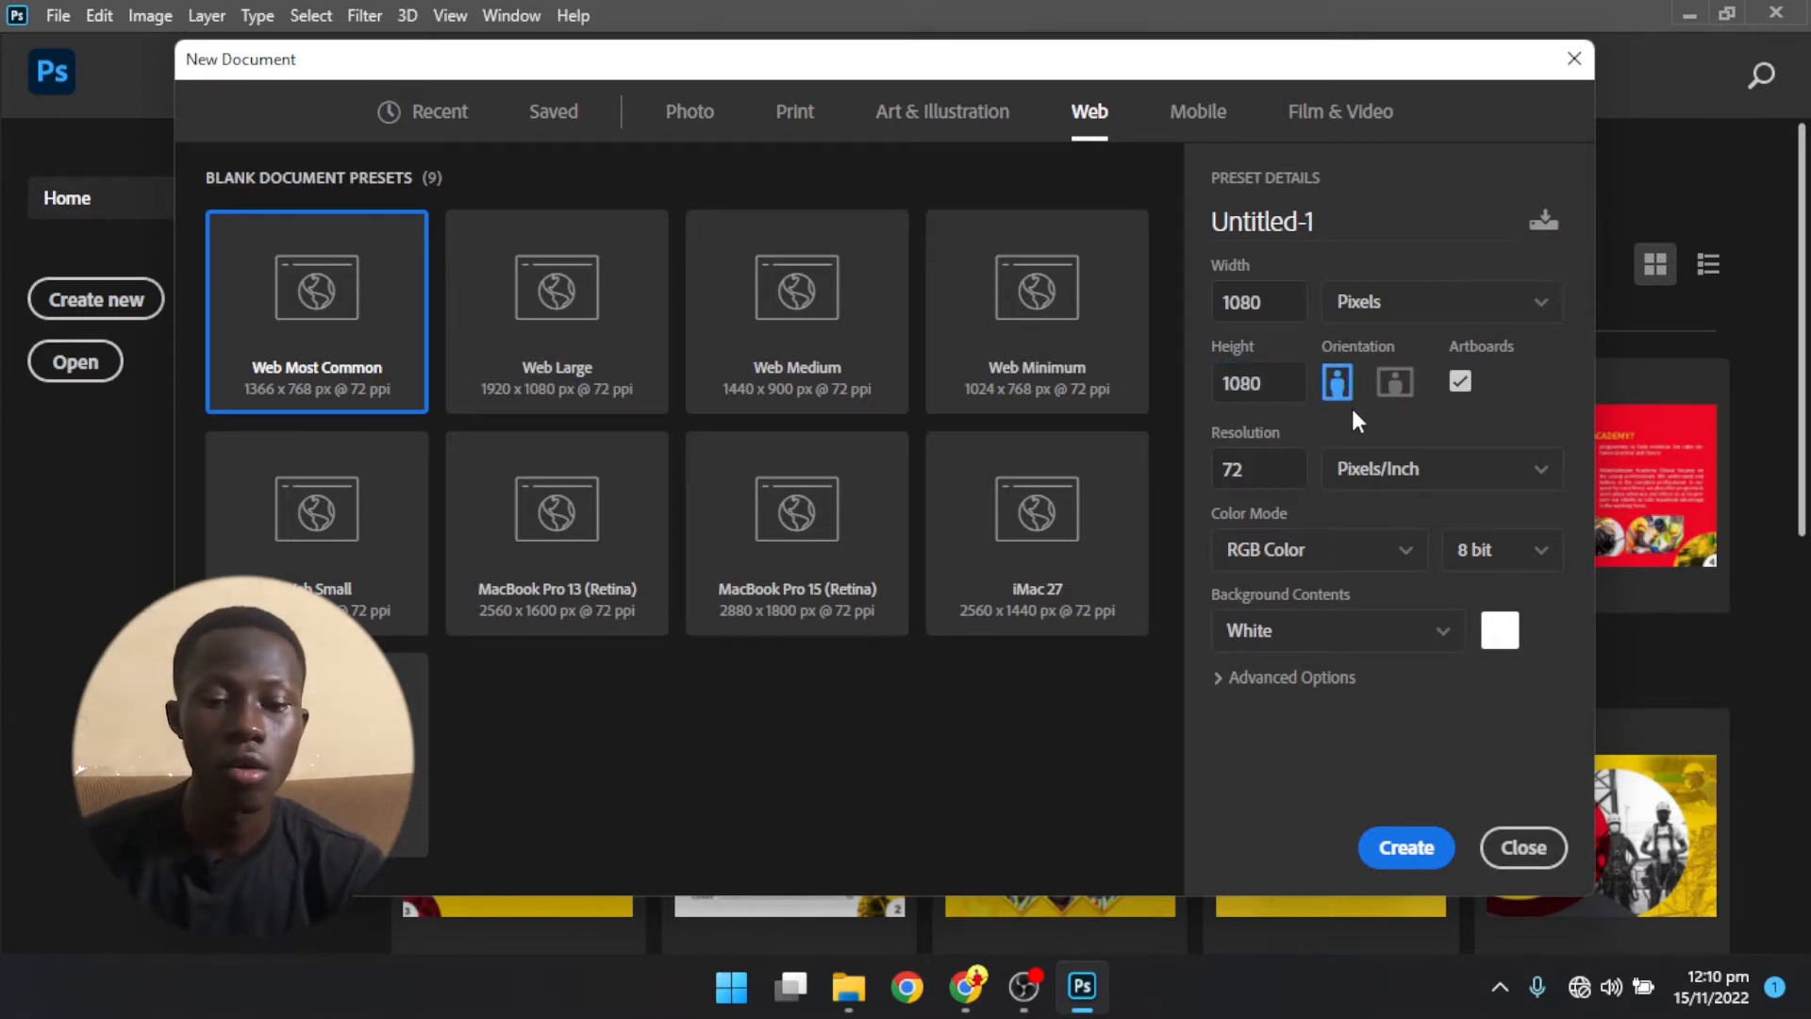
click(1466, 390)
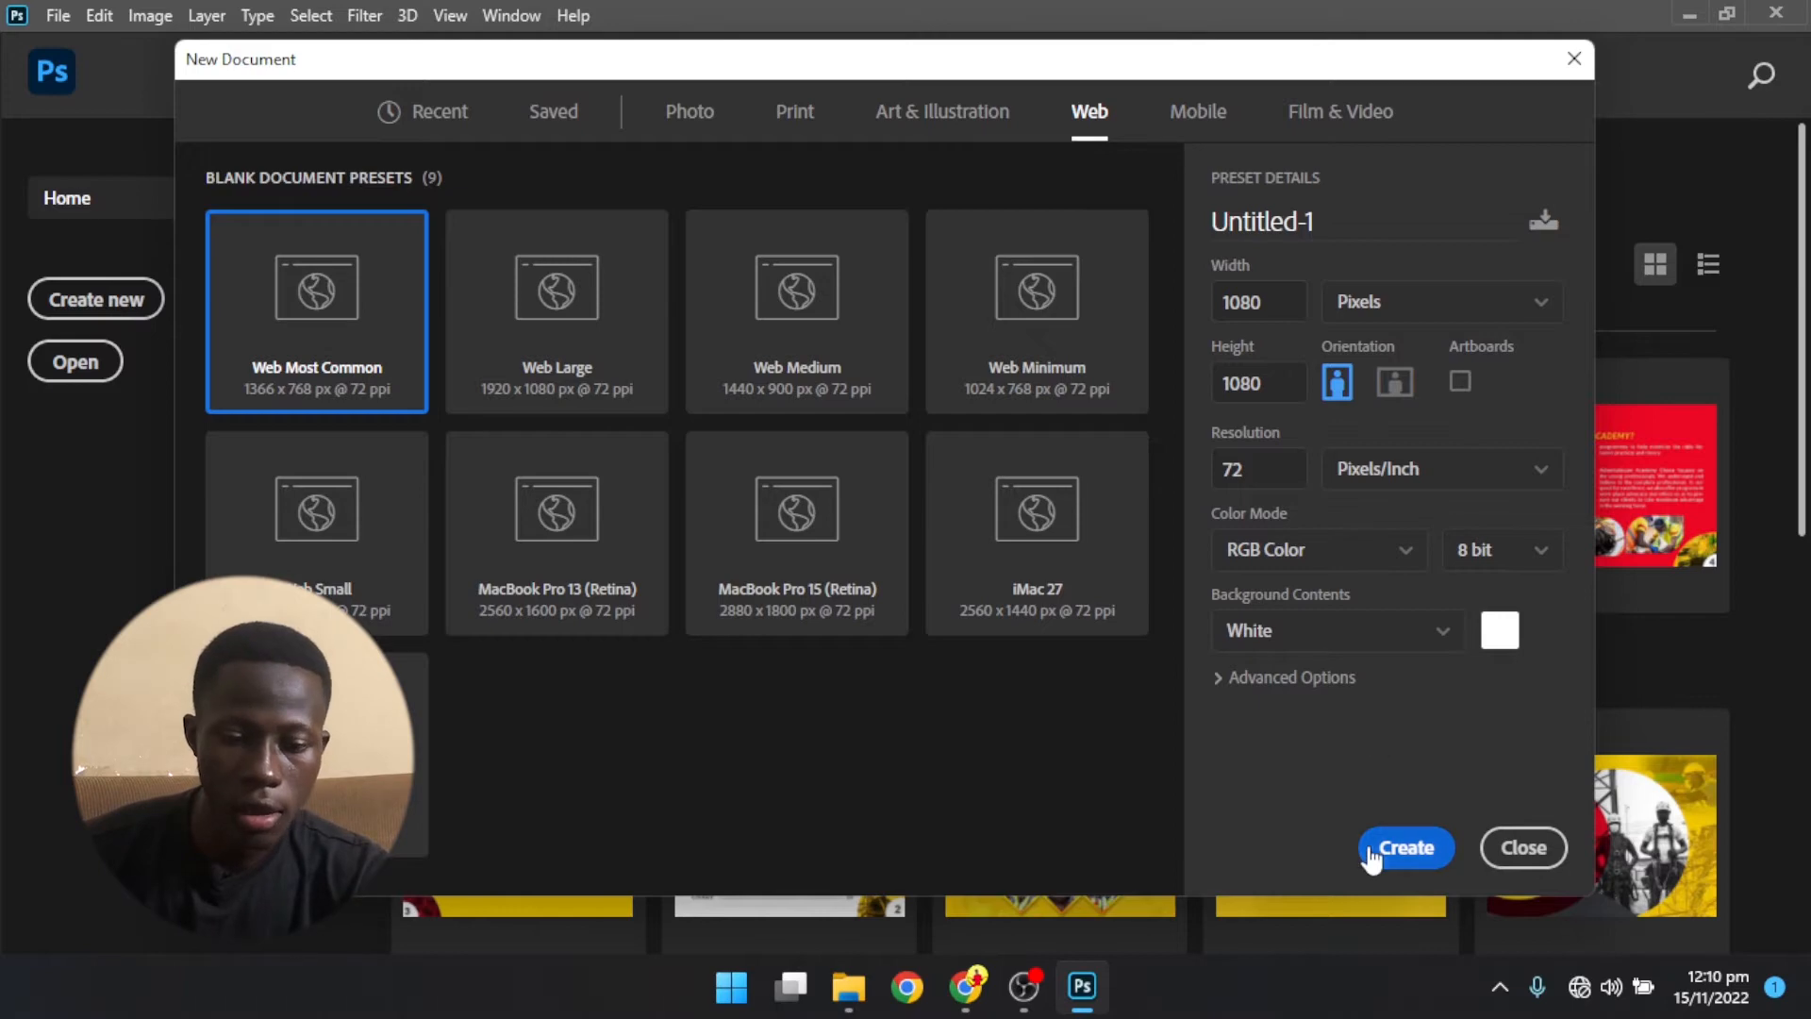
click(1418, 856)
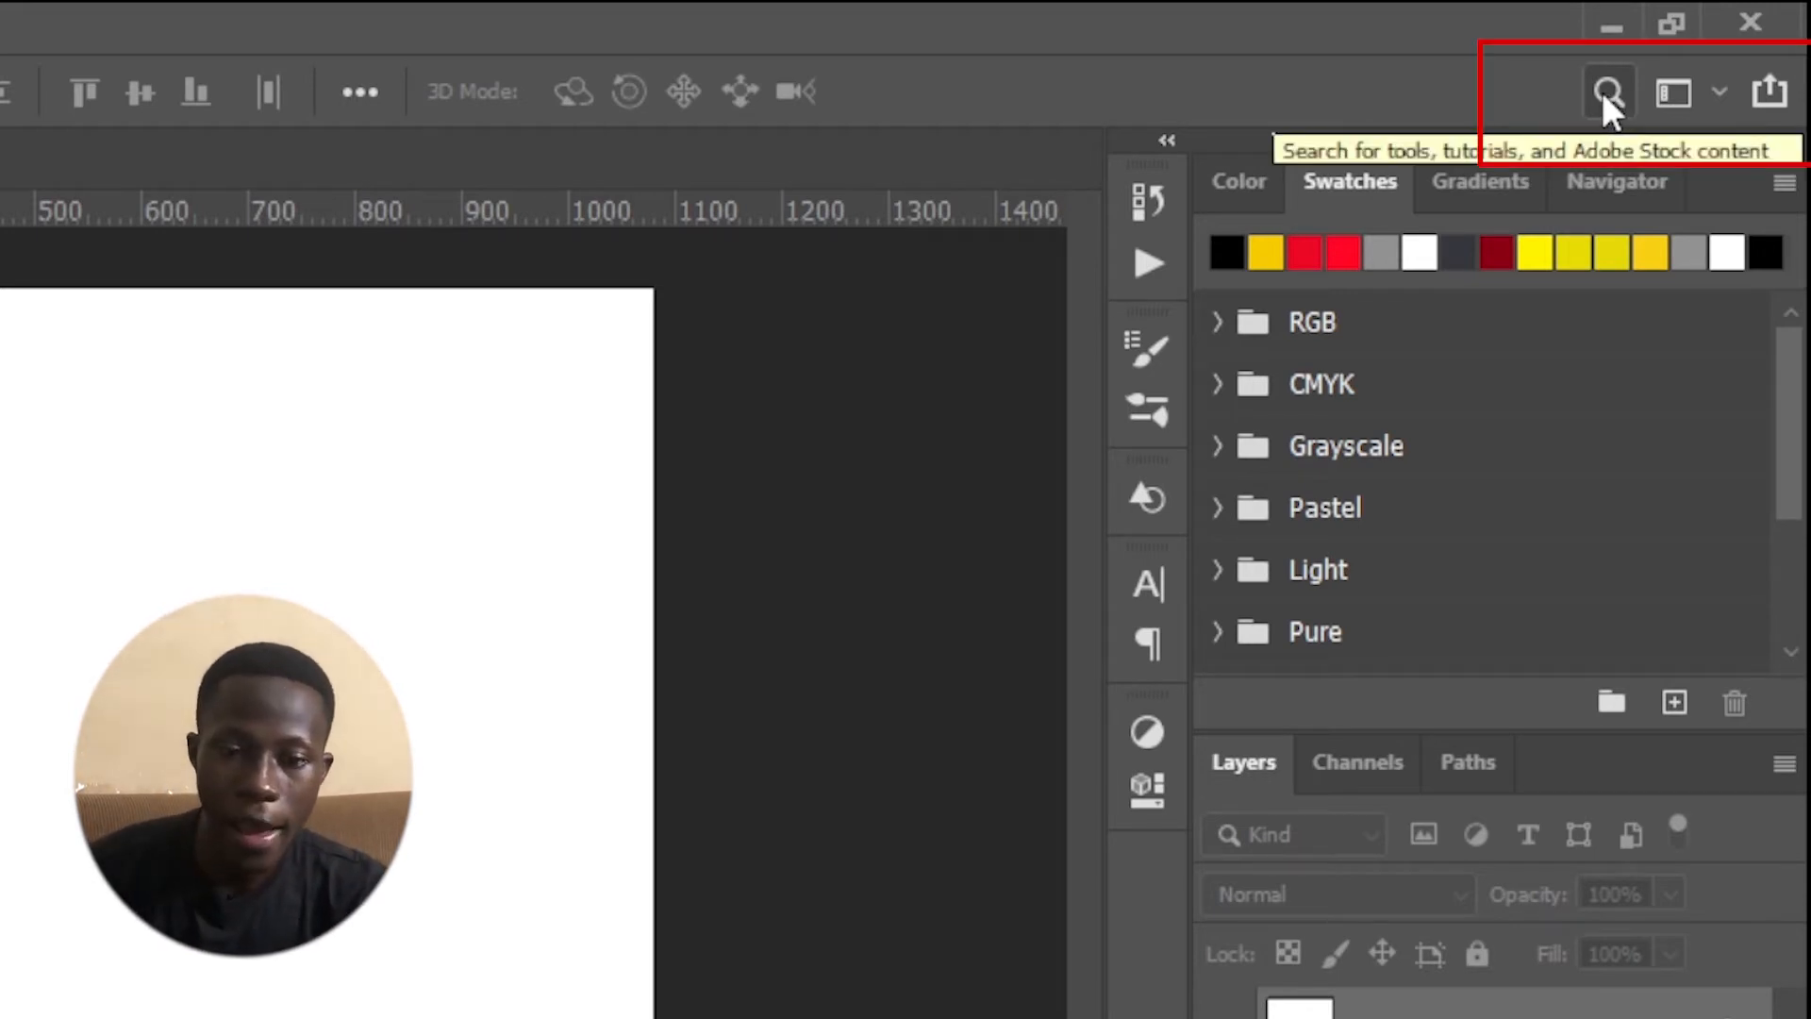
- Switch to the Essentials workspace and reset it to its default layout
click(1673, 94)
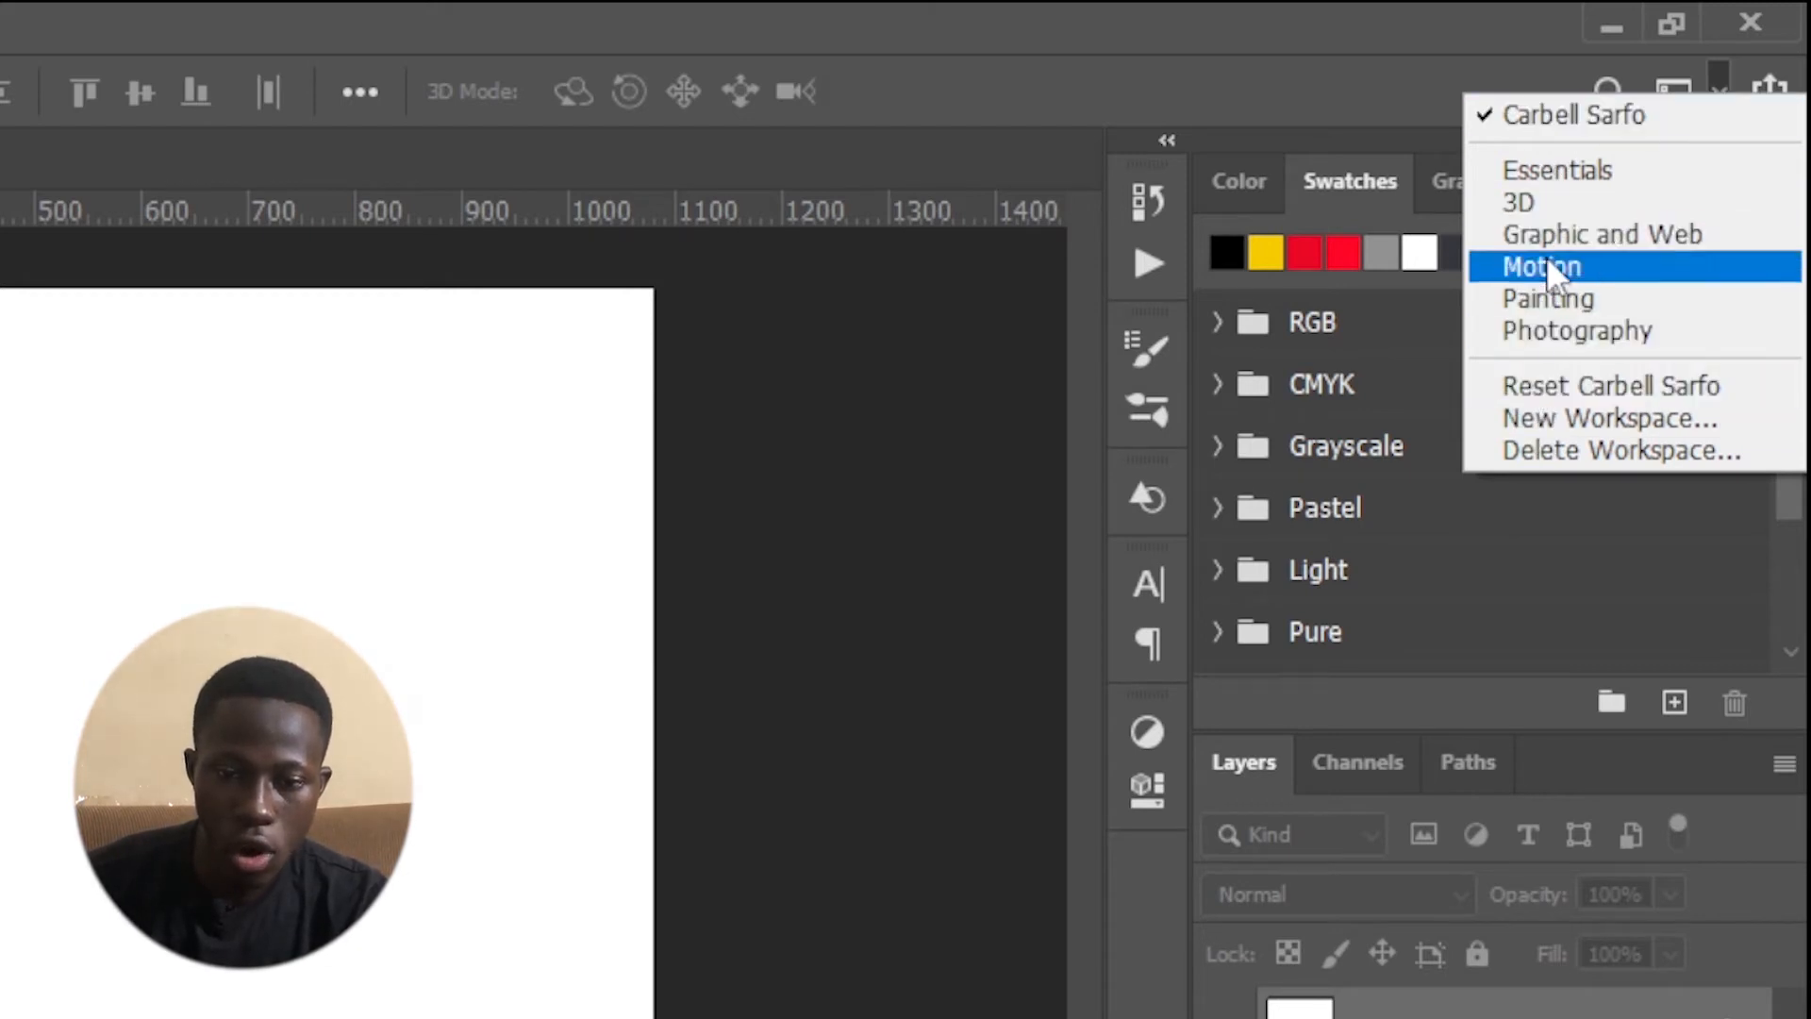
click(1541, 169)
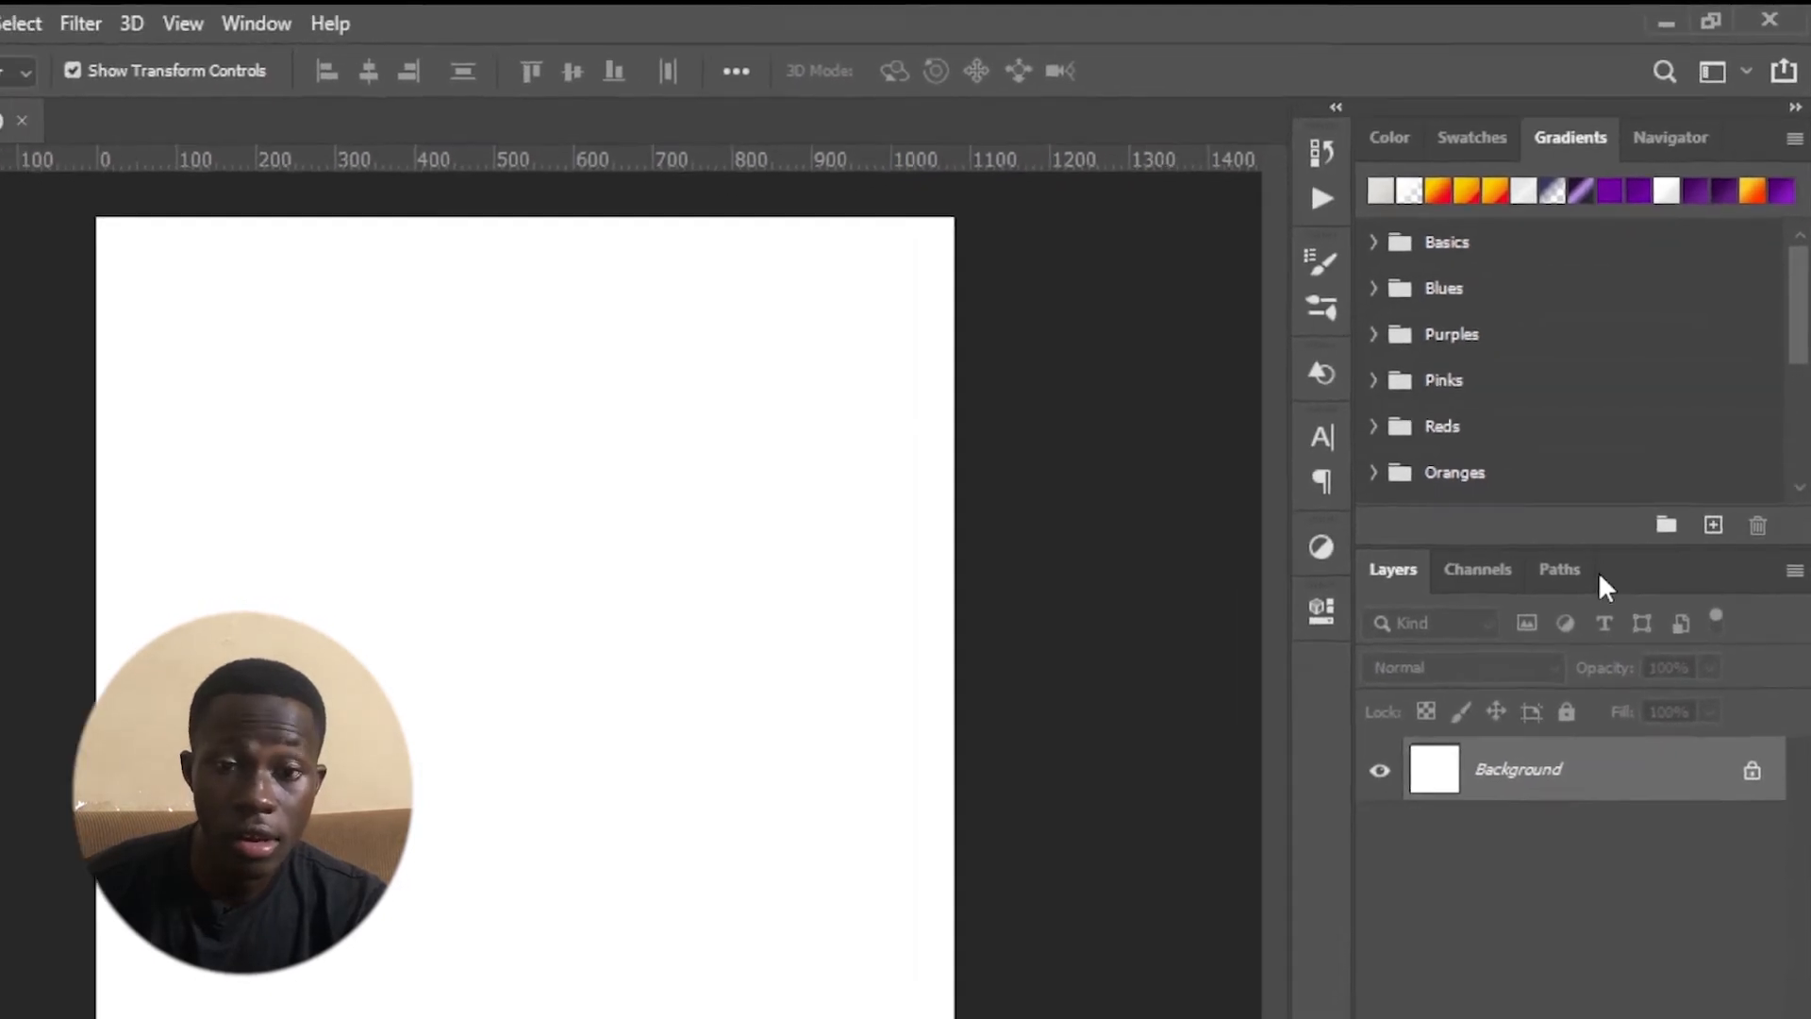
click(1712, 71)
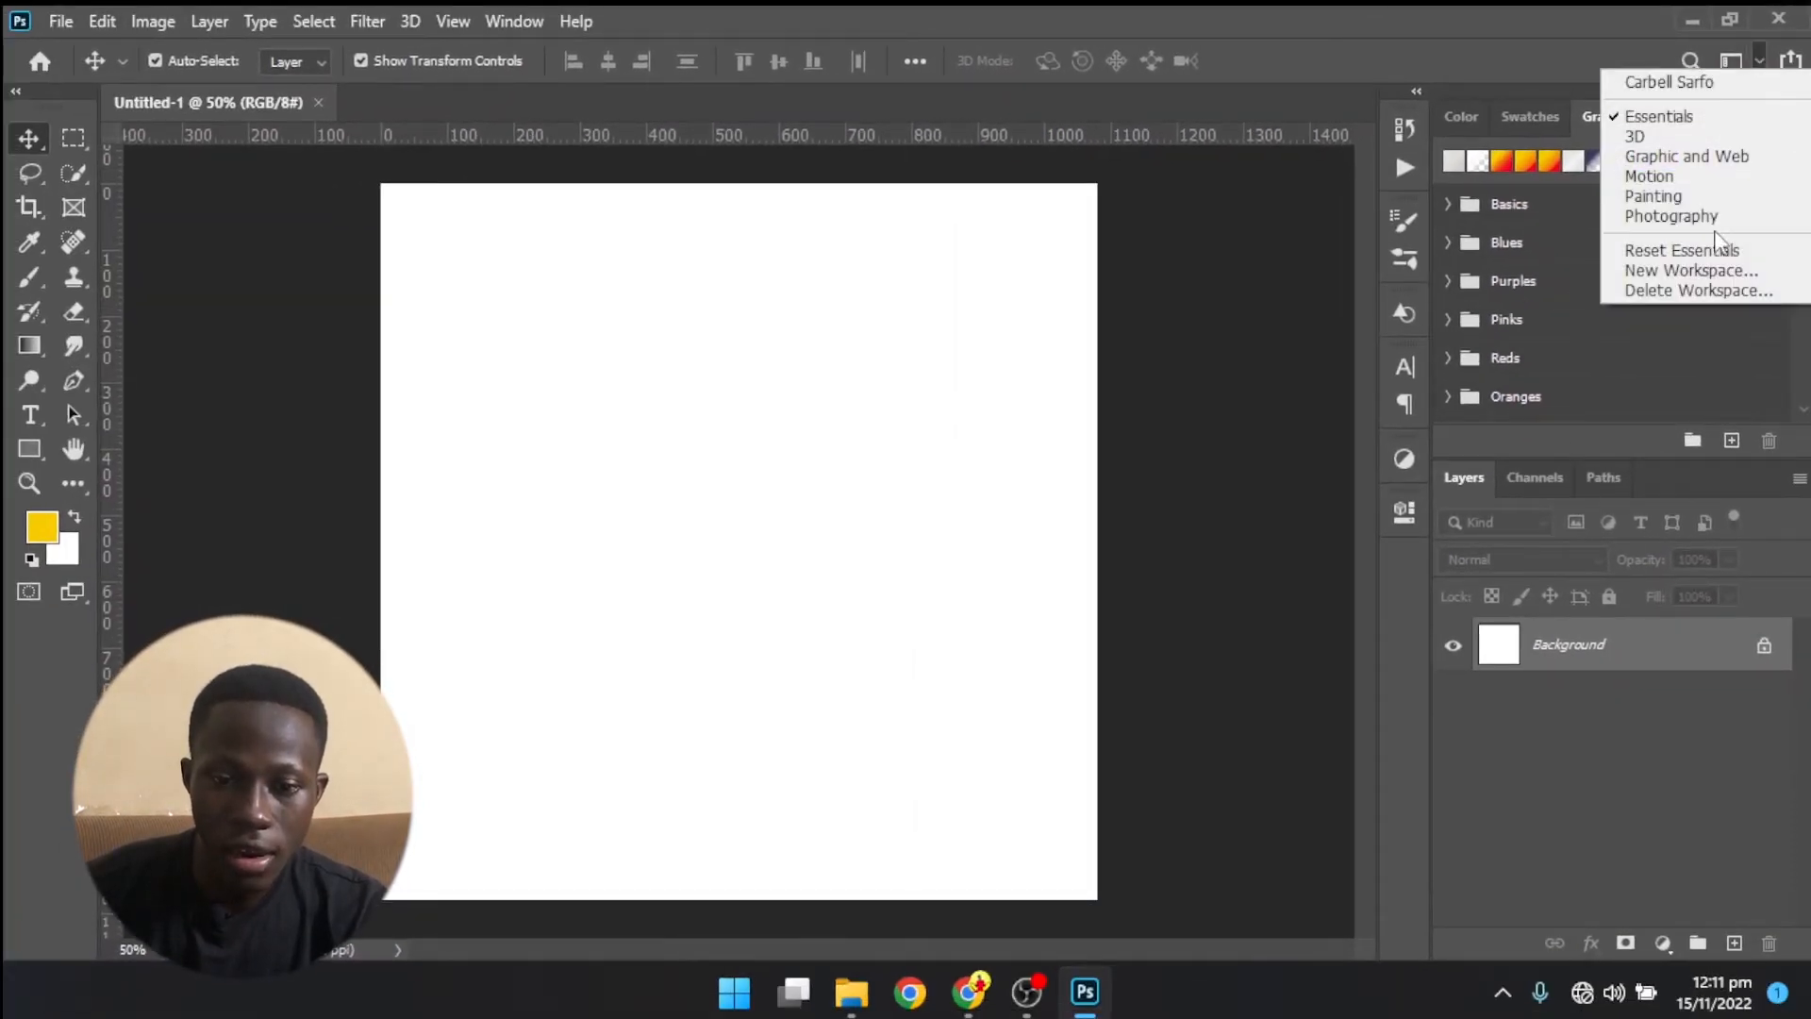
click(1648, 249)
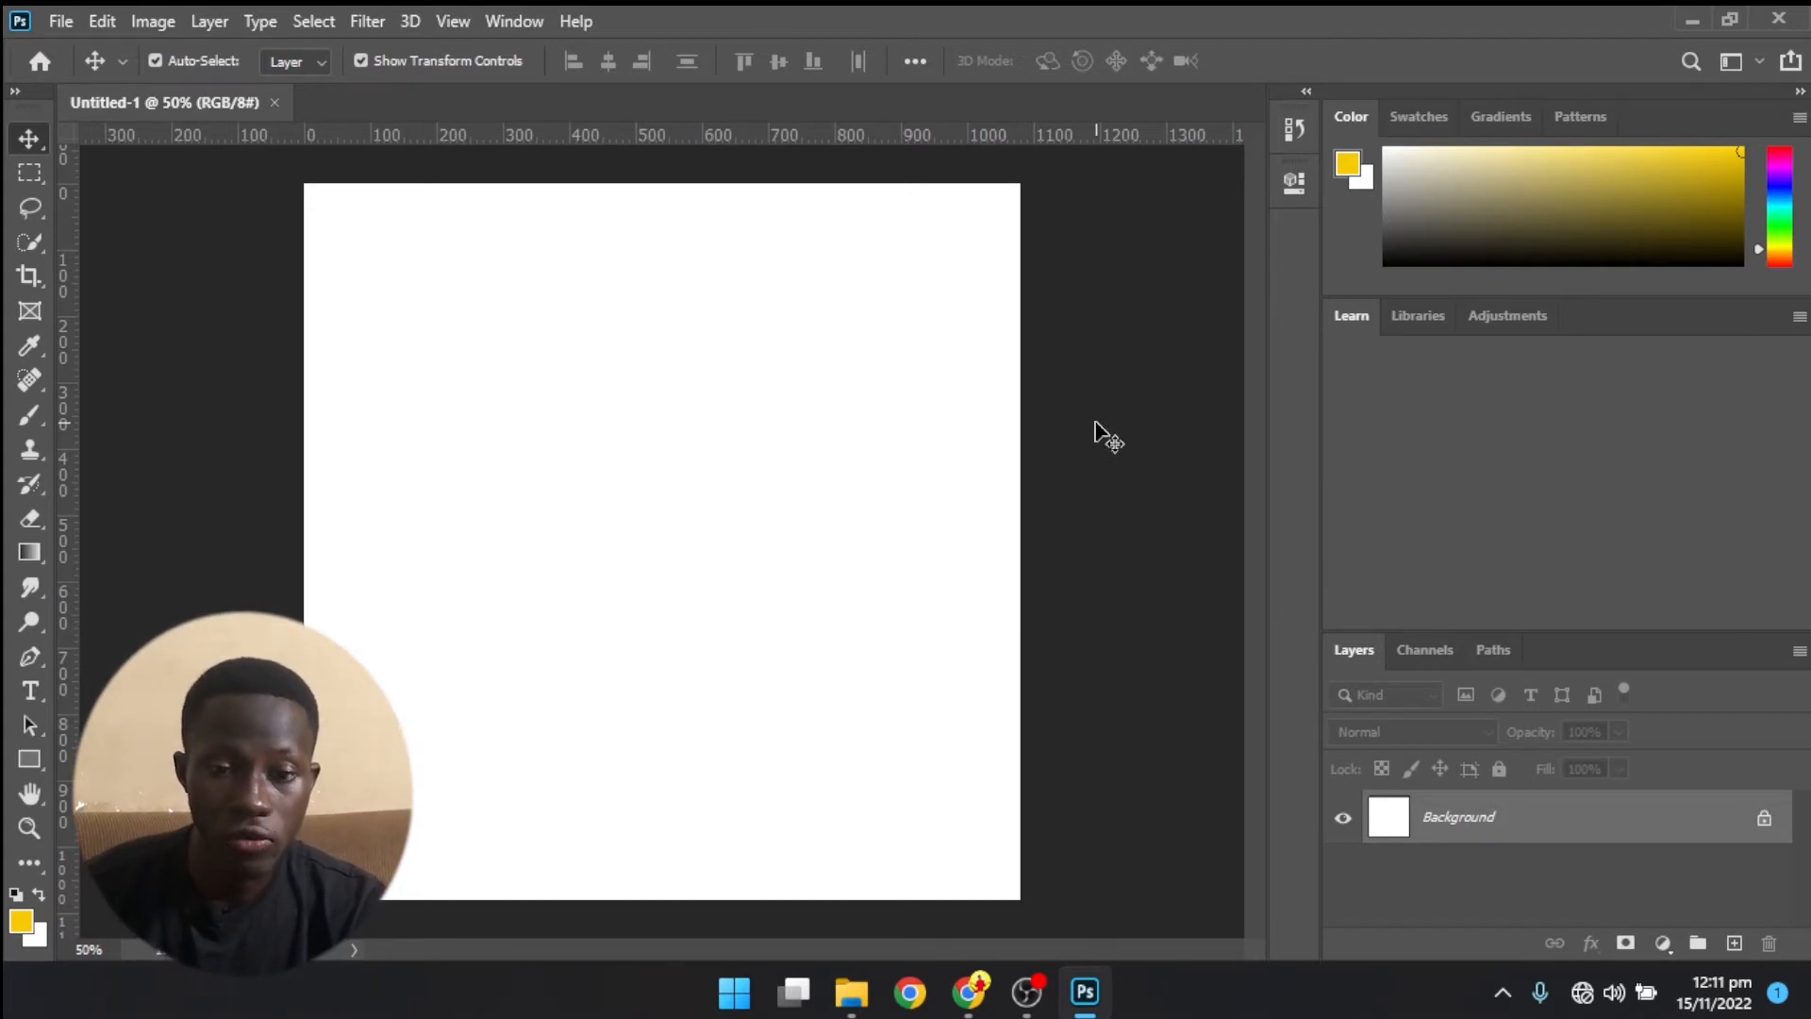
click(1747, 64)
click(1626, 243)
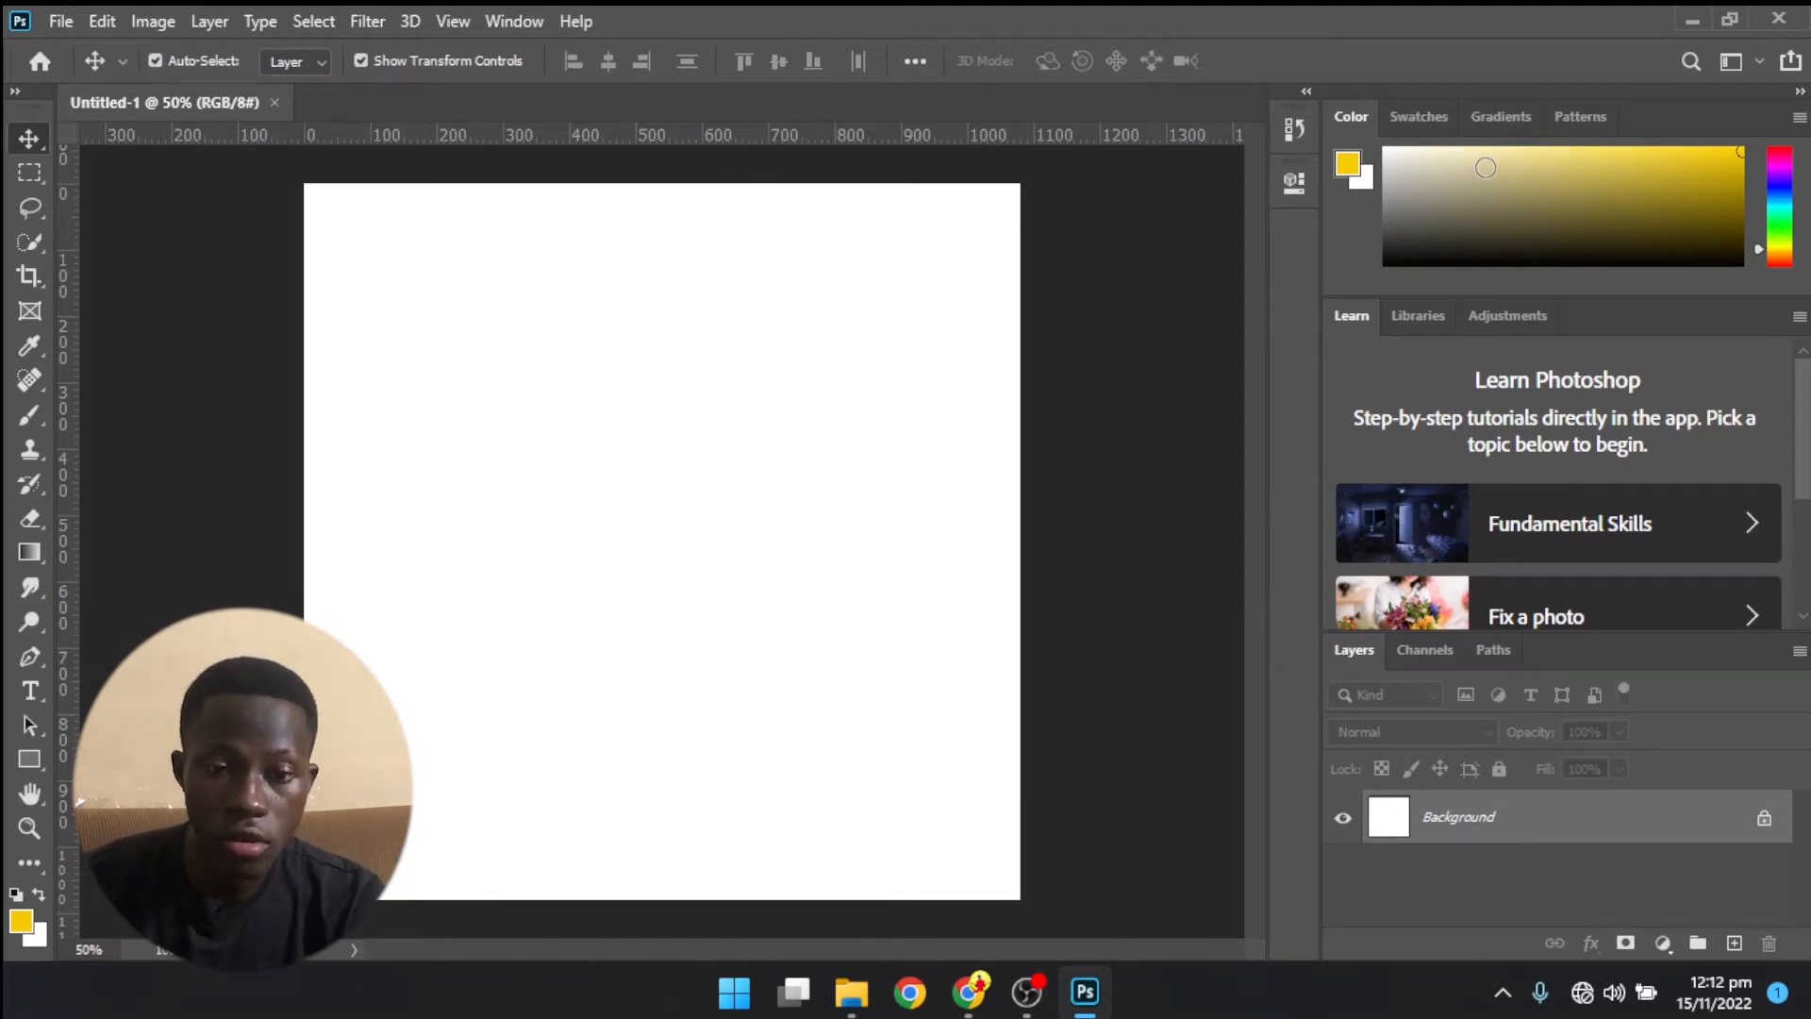
- Look through the Swatches, Gradients, Patterns, Color, Libraries, Adjustments, Layers, Channels and History panels of the workspace
click(1417, 118)
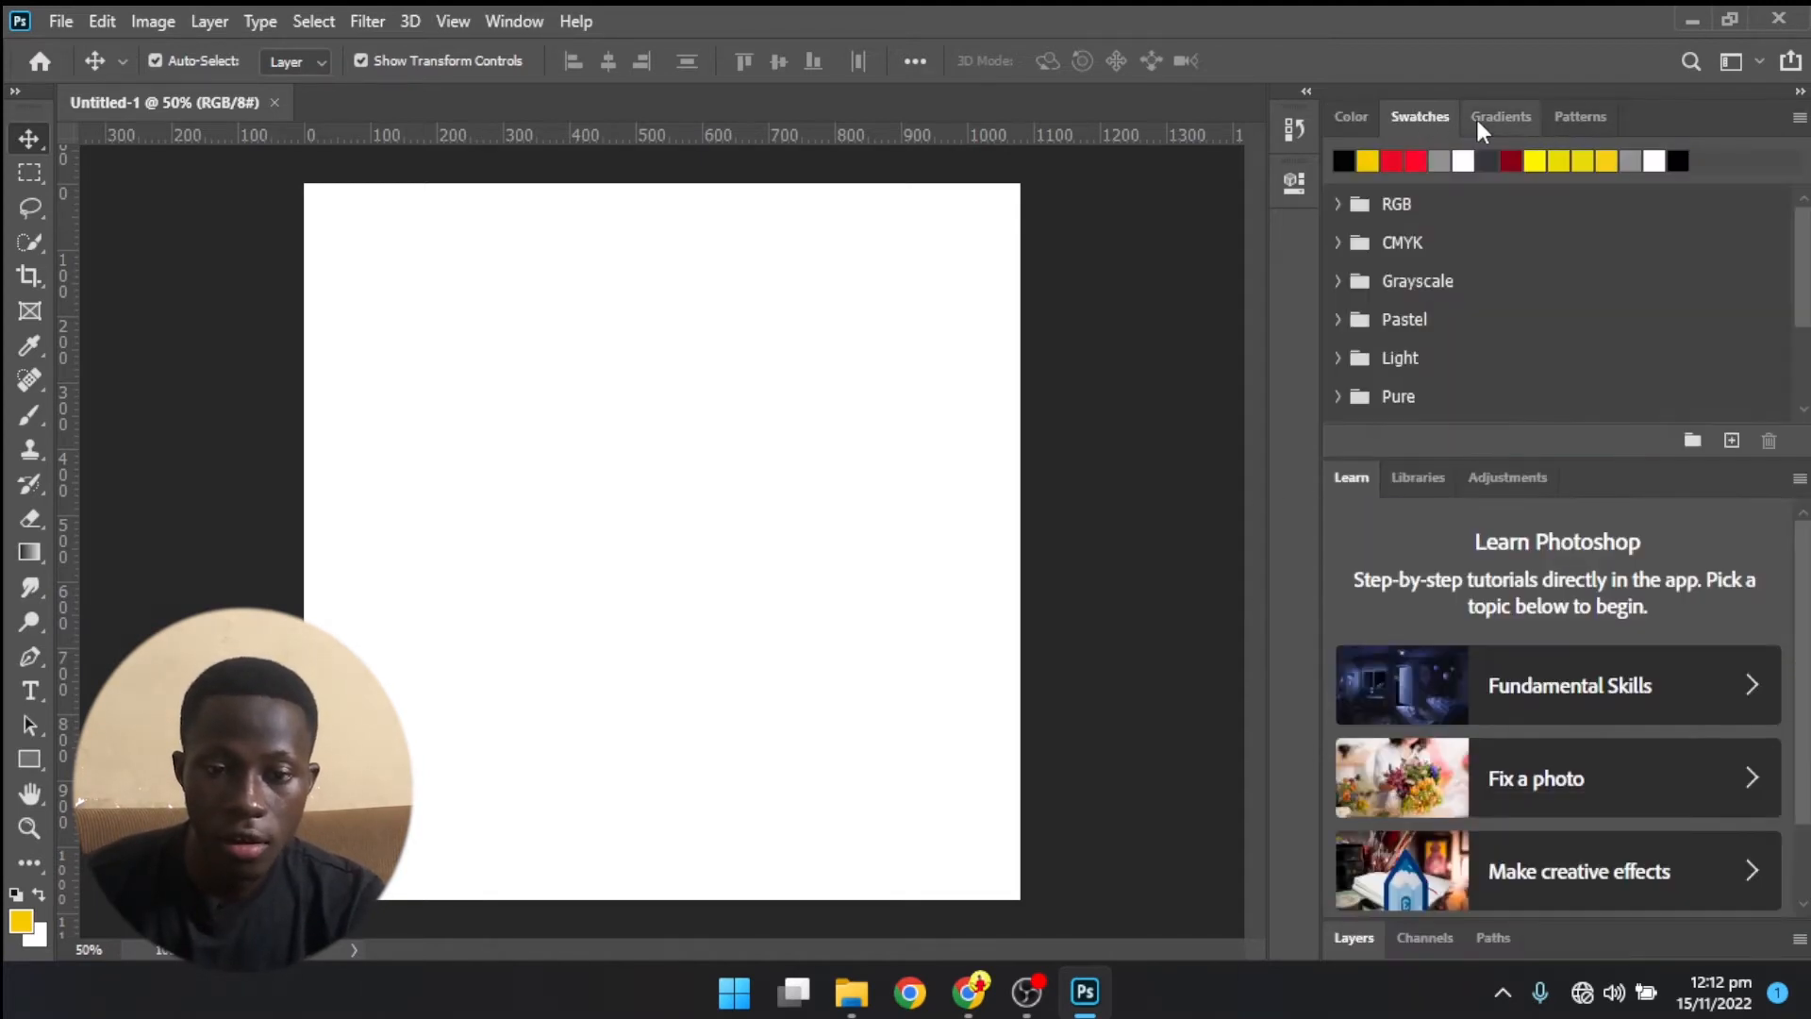
click(1477, 116)
click(1587, 117)
click(1351, 116)
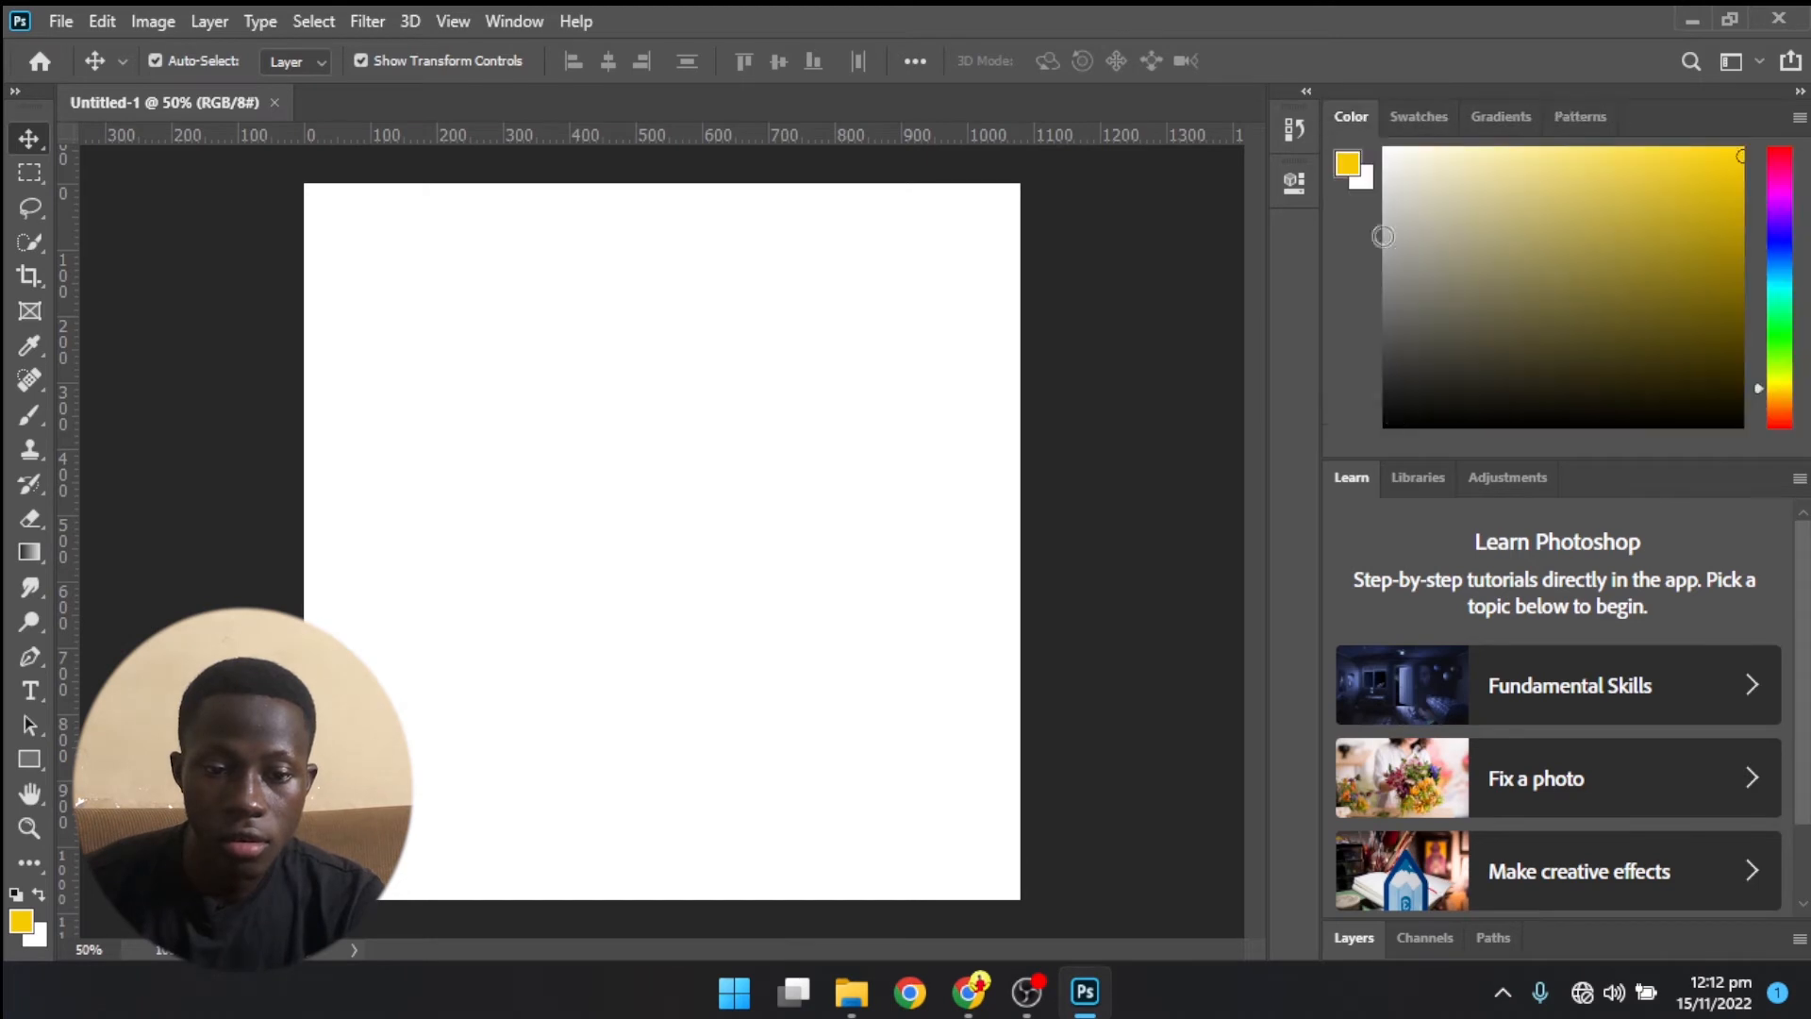
click(1415, 478)
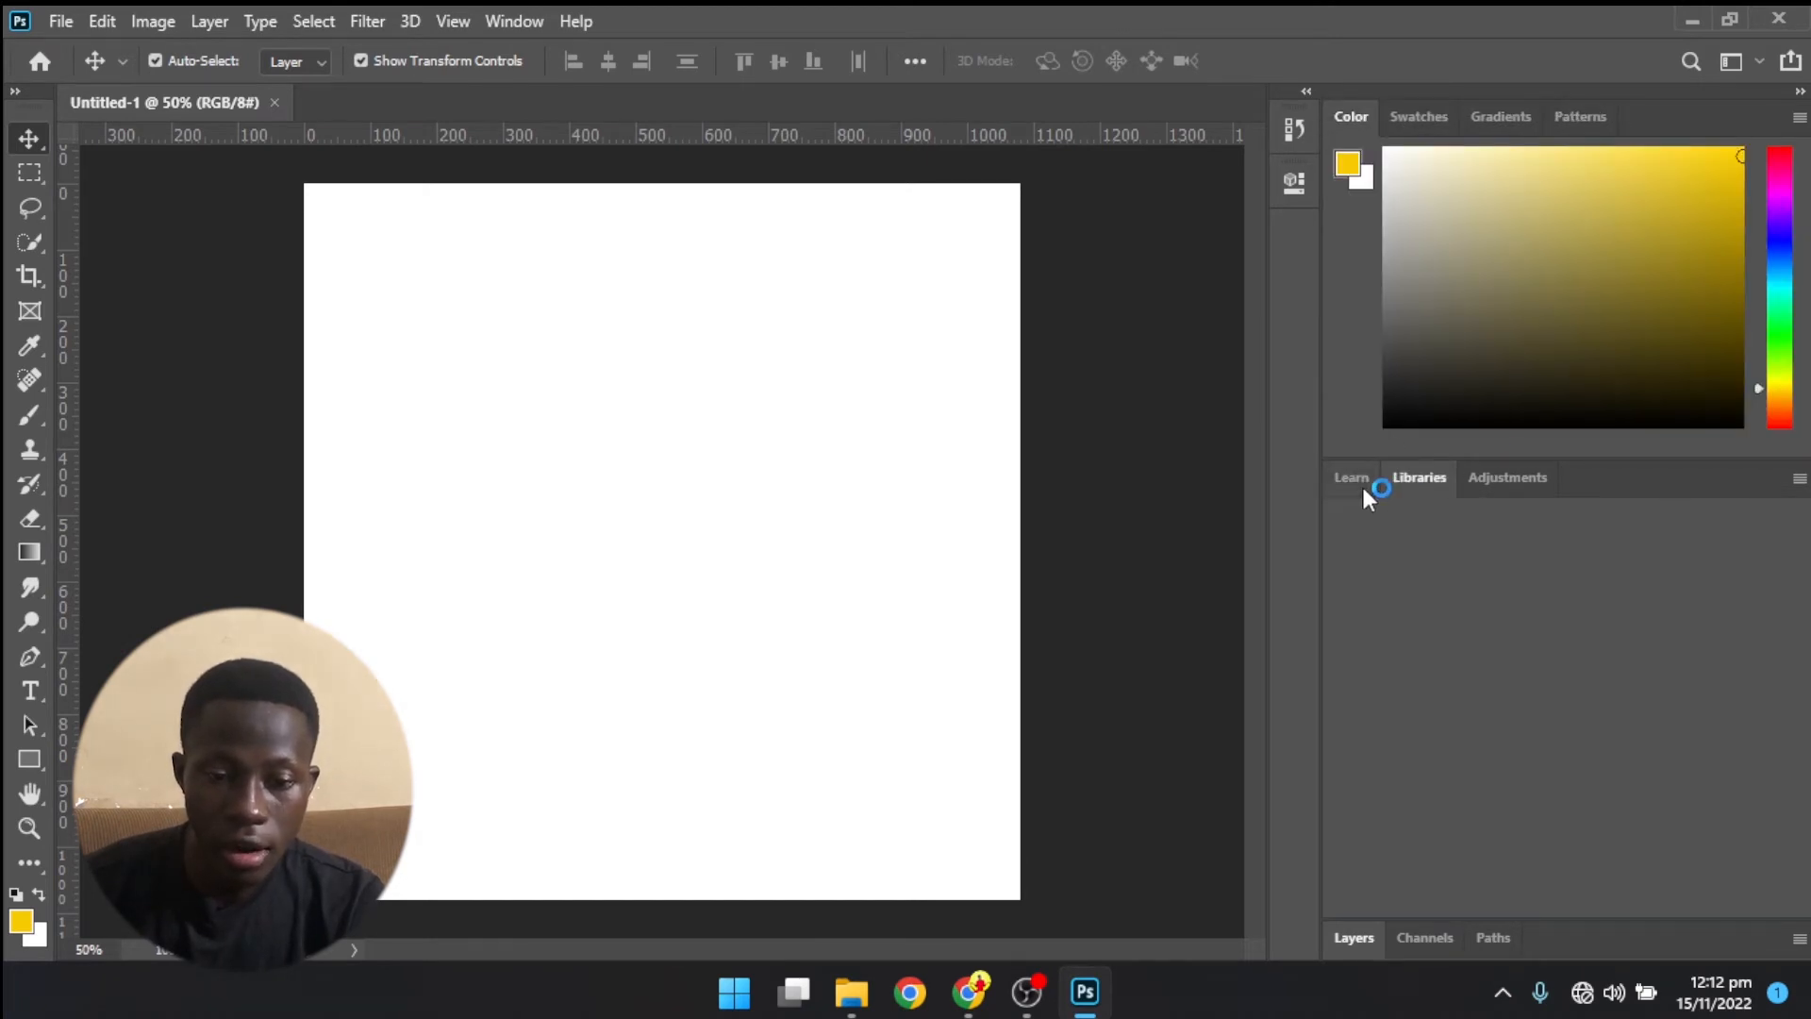
click(1504, 476)
click(1352, 934)
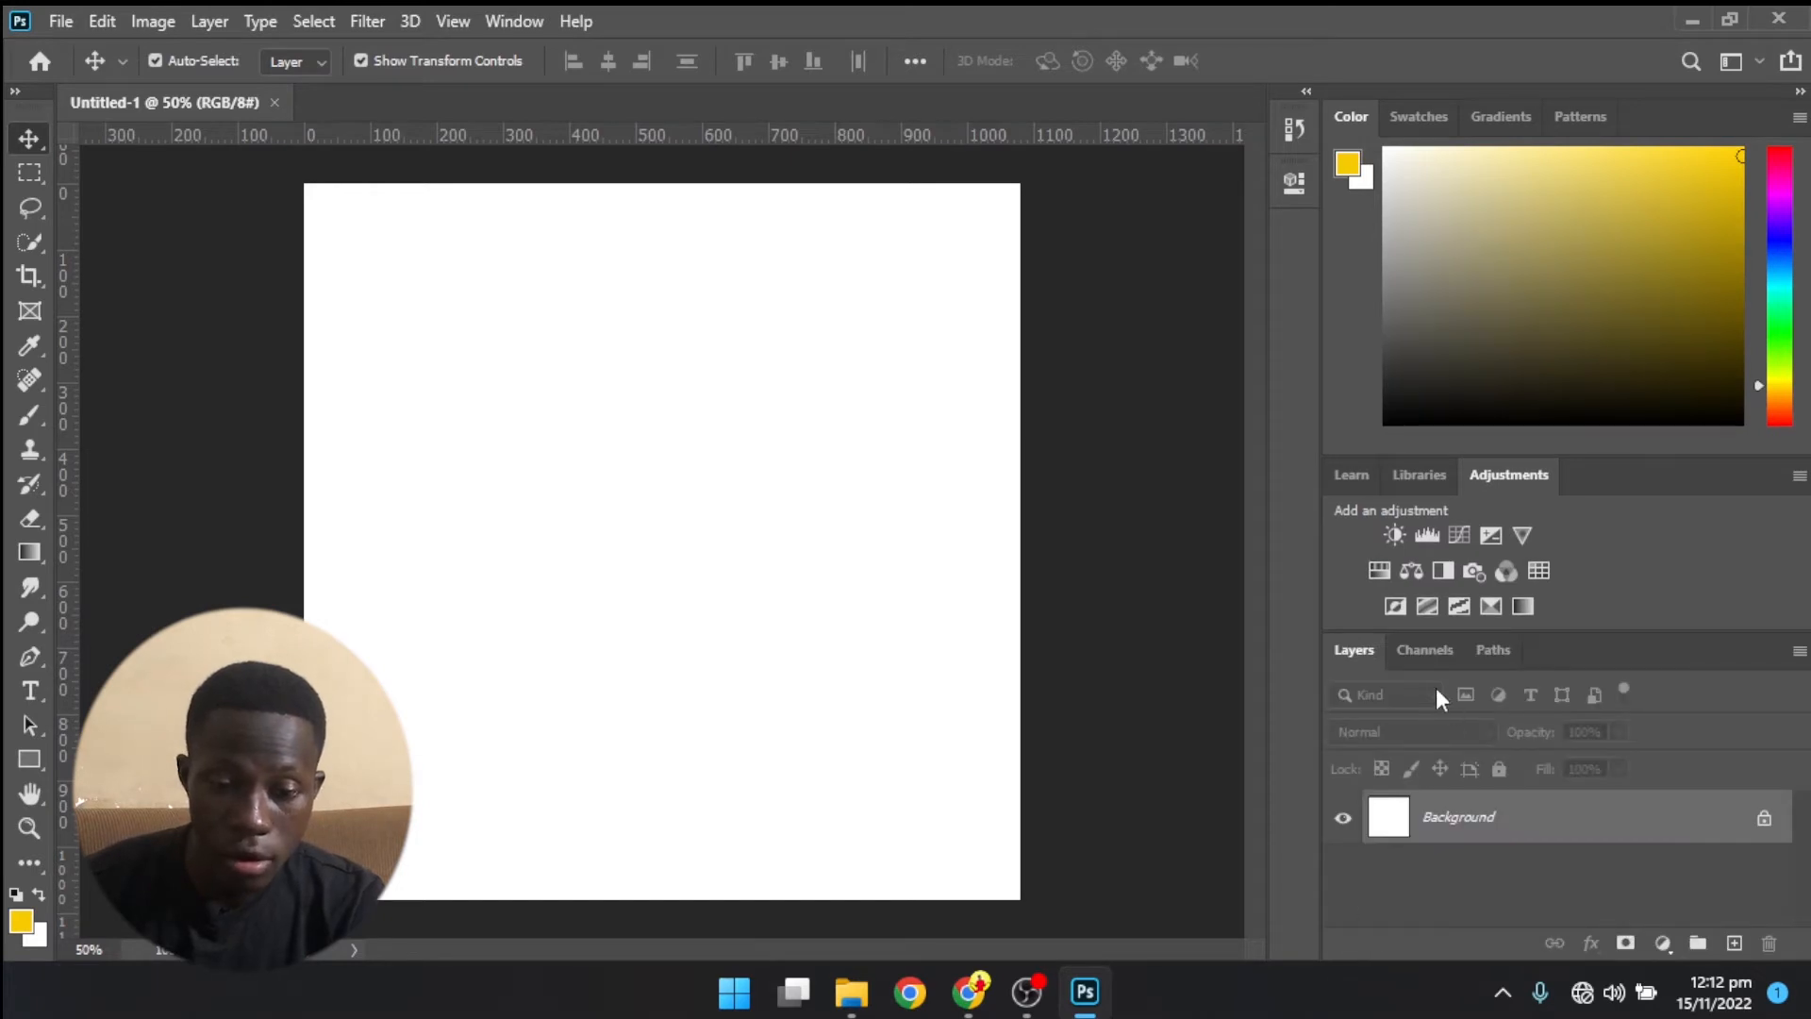
click(1419, 653)
click(1367, 651)
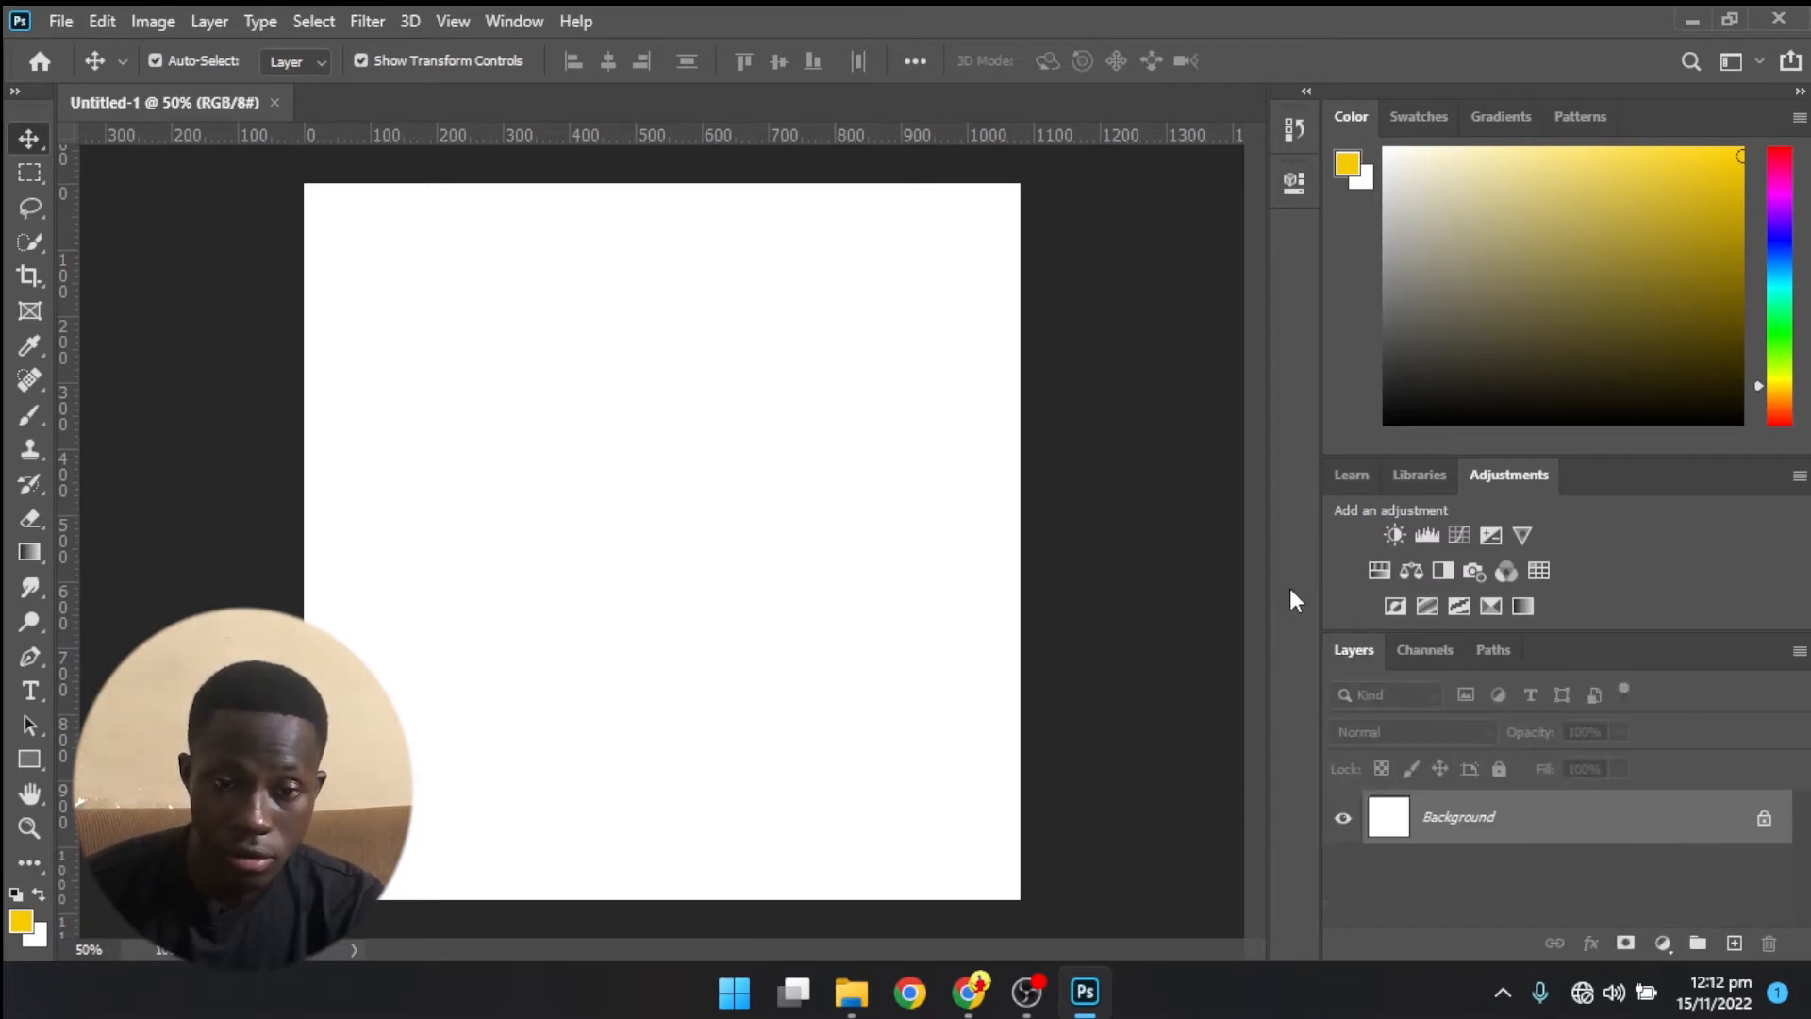
click(1292, 122)
click(1295, 125)
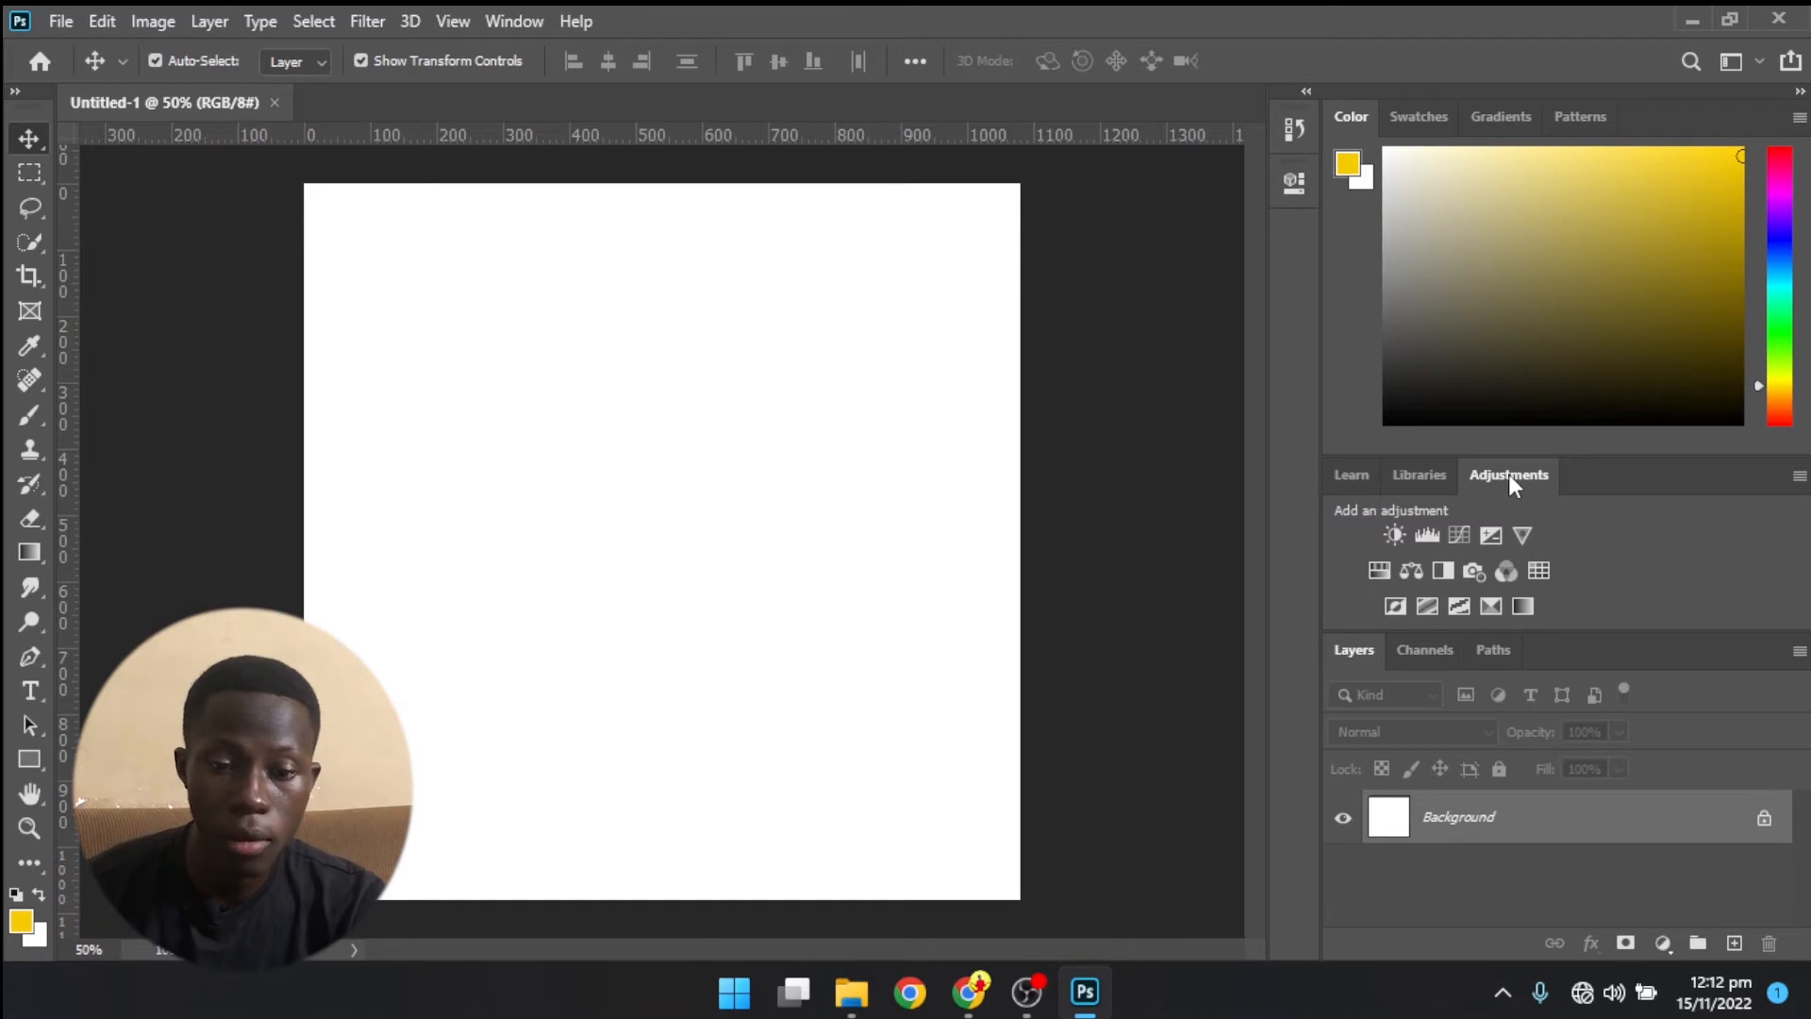
- Float the Libraries panel over the canvas and dock it back beside the Adjustments panel
click(1401, 475)
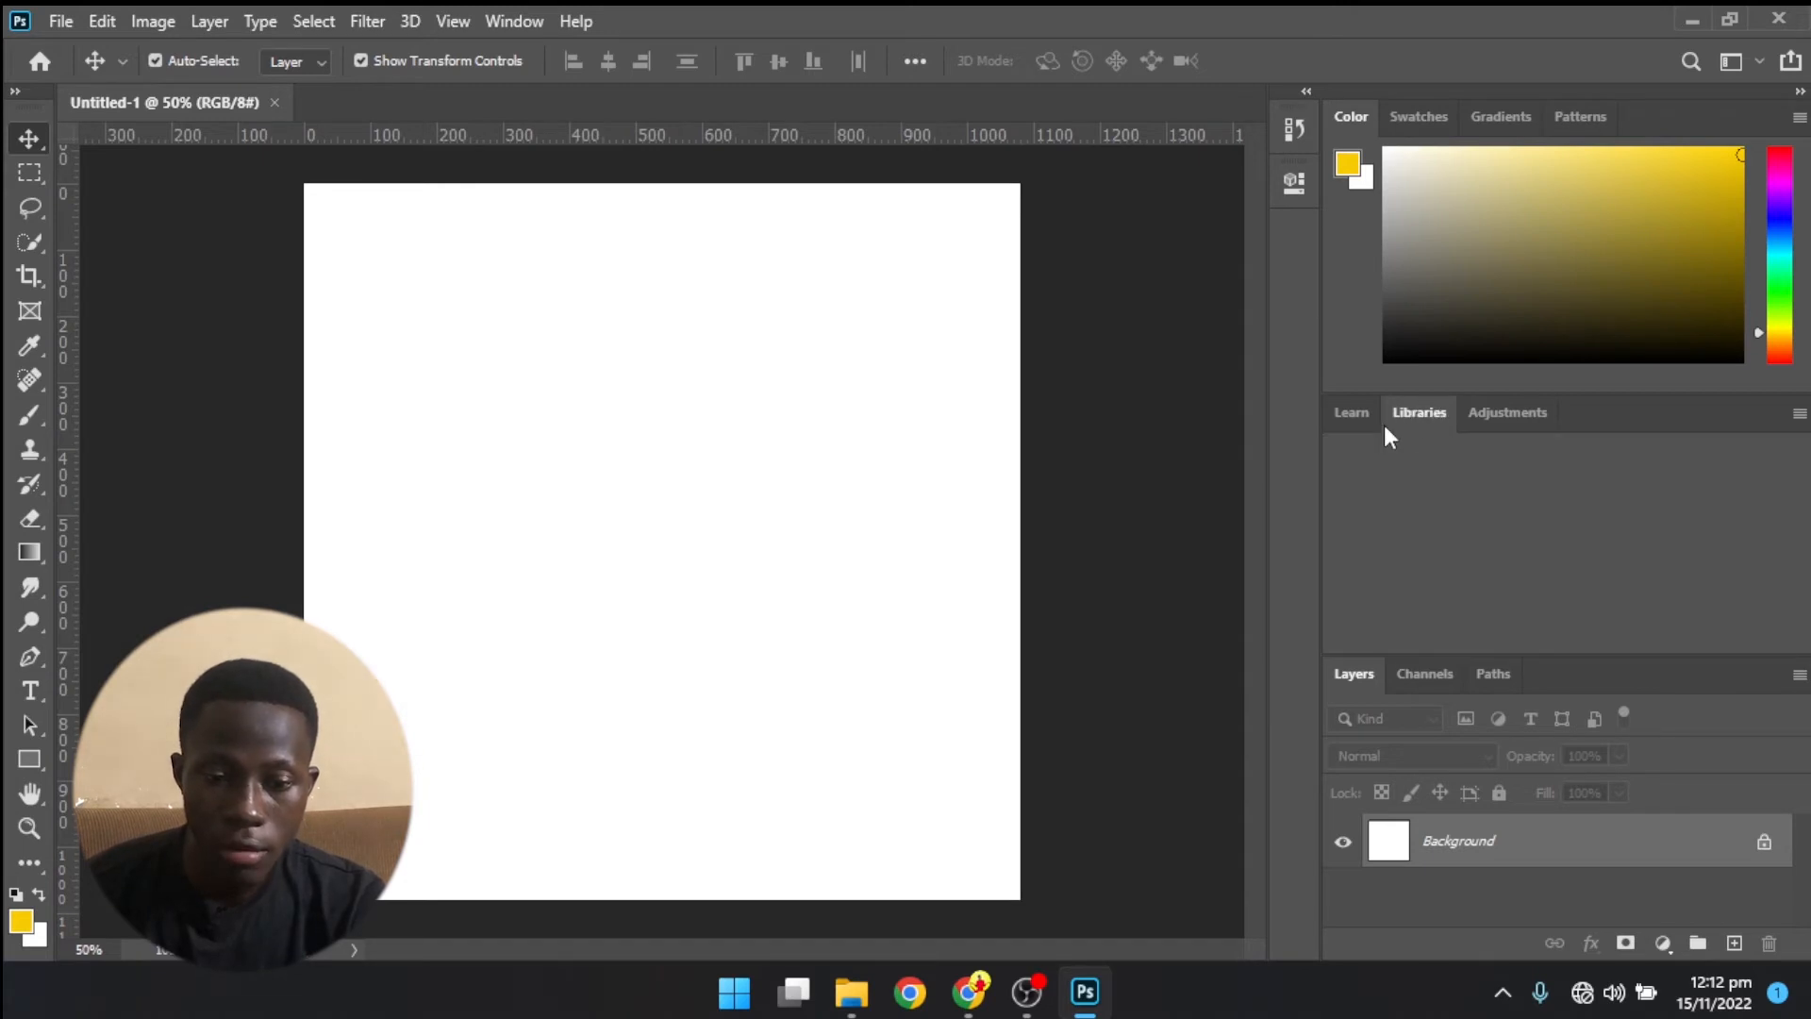
drag(1429, 411, 743, 269)
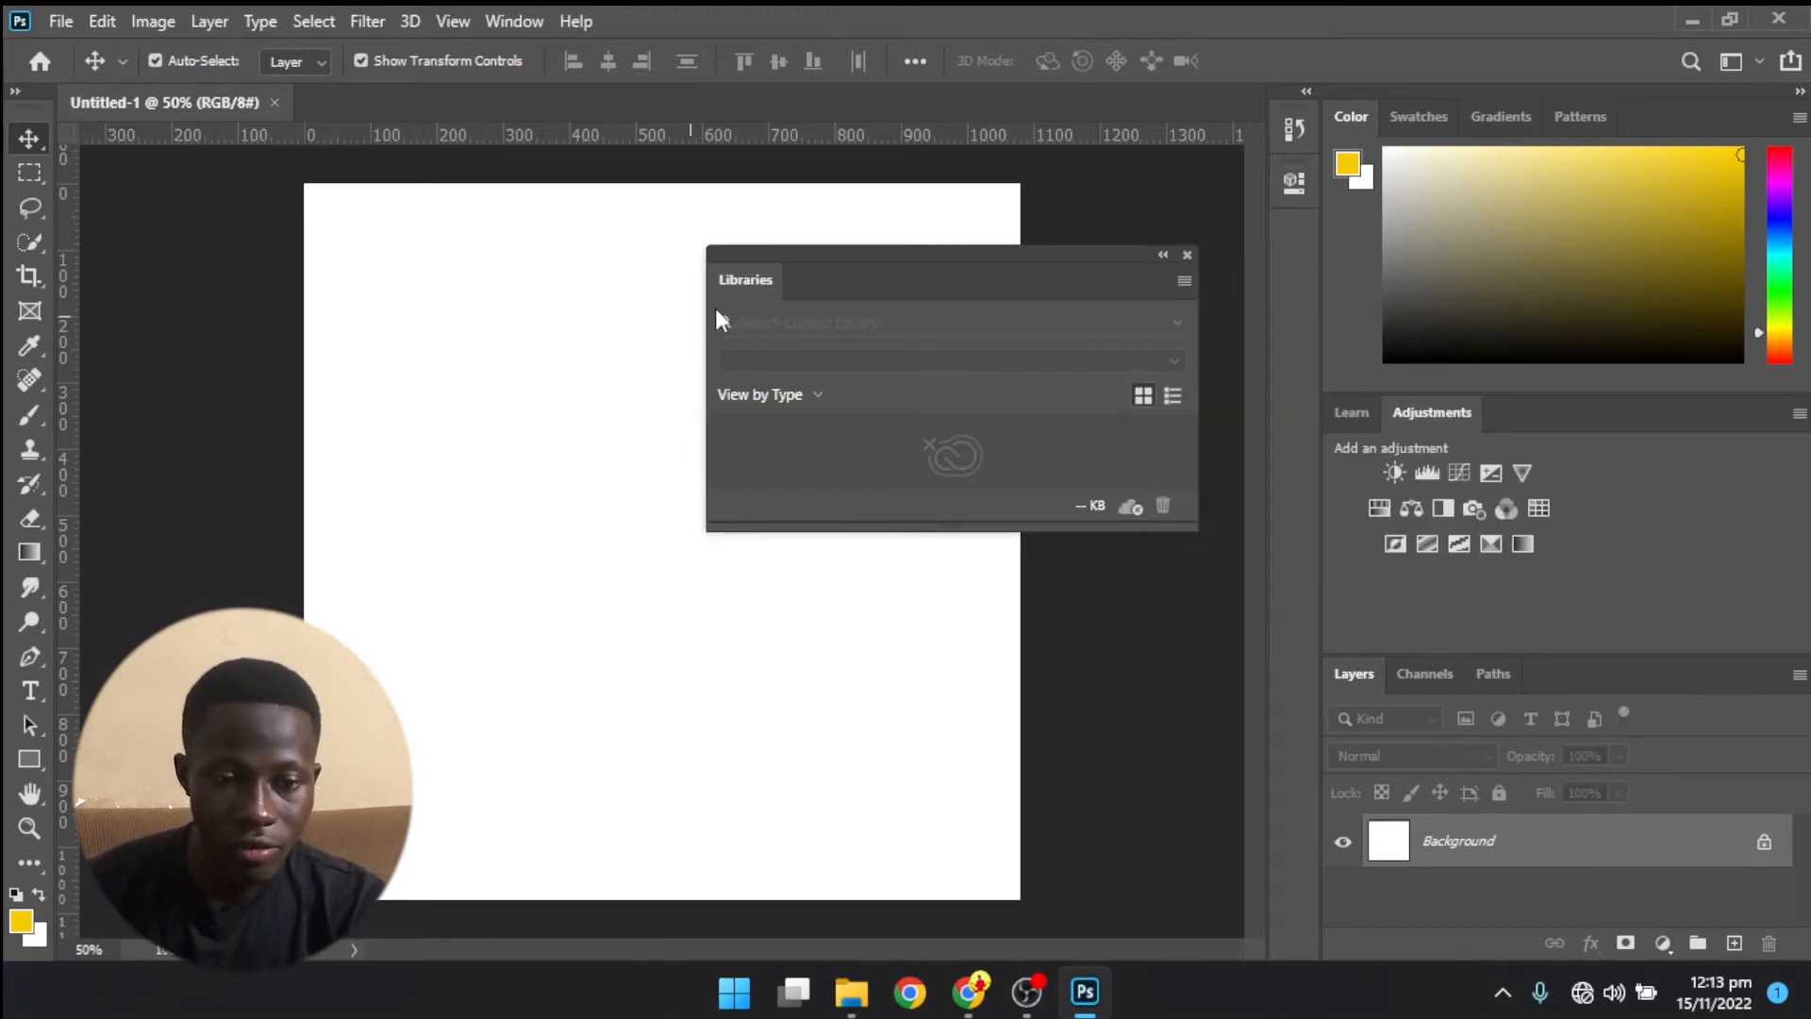
drag(745, 277, 1493, 437)
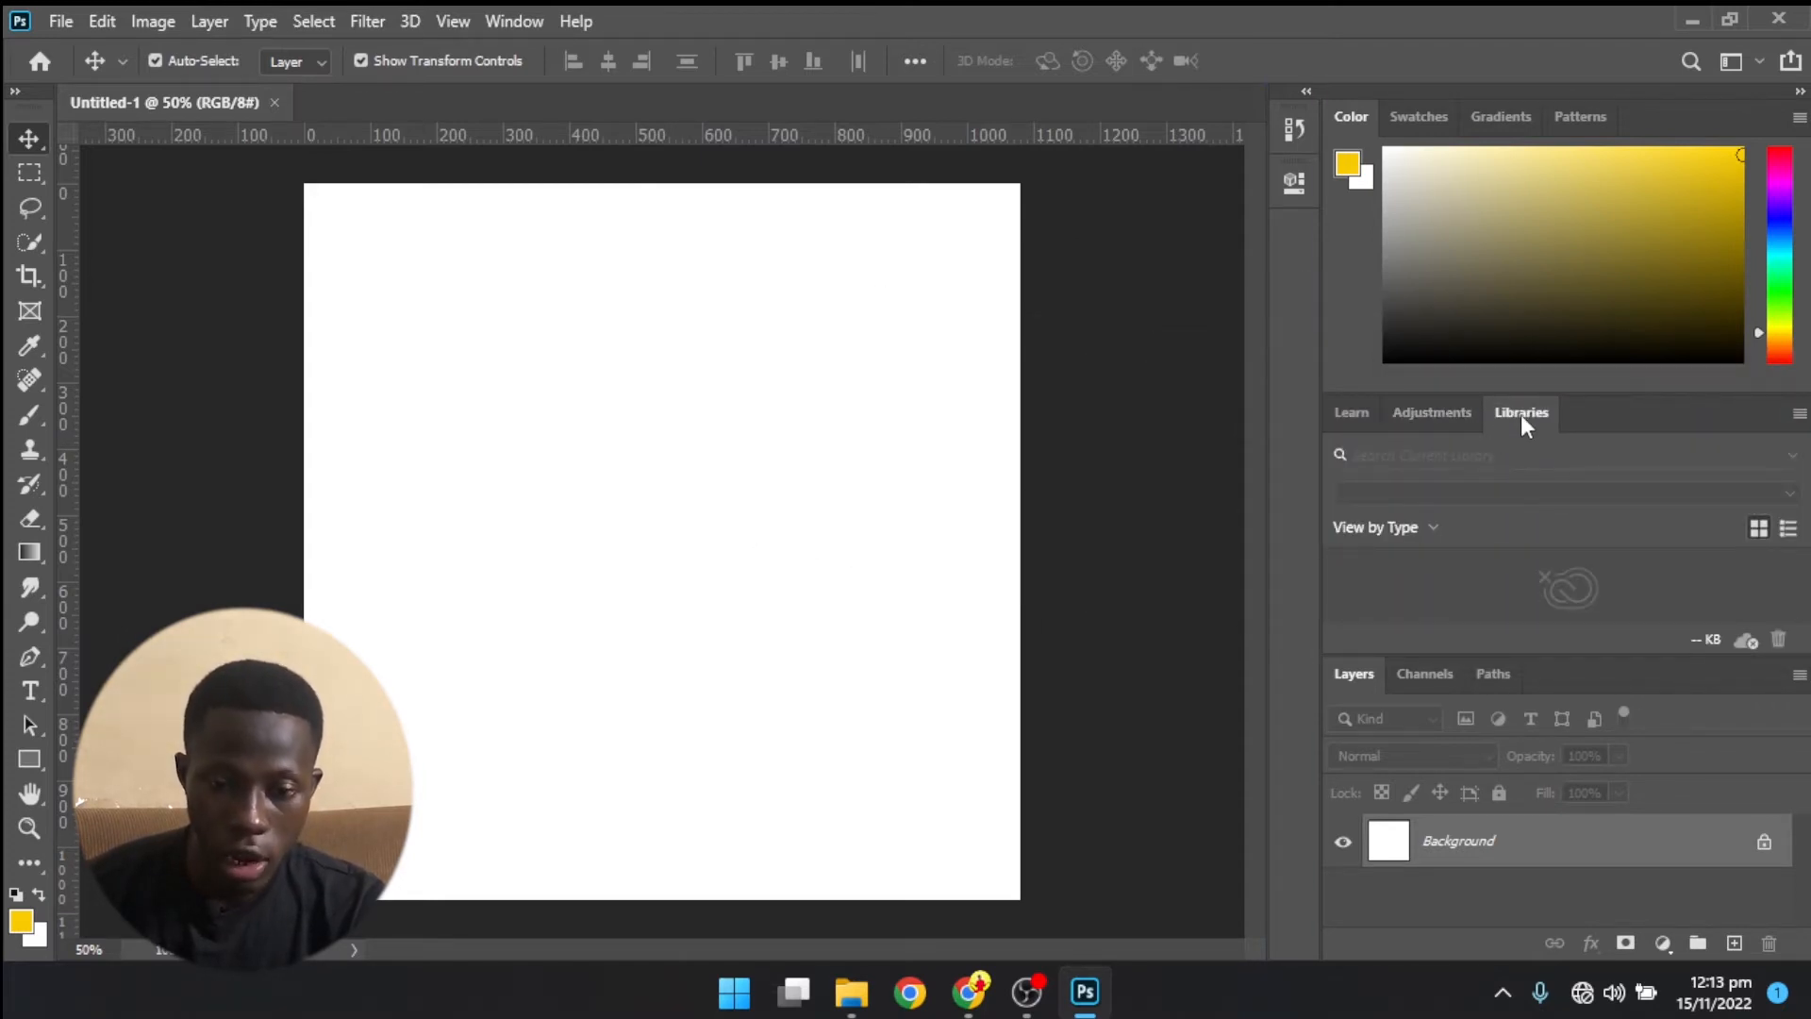
- Detach the Libraries, Adjustments and Learn panels from the dock and close each of them
drag(1517, 408, 769, 288)
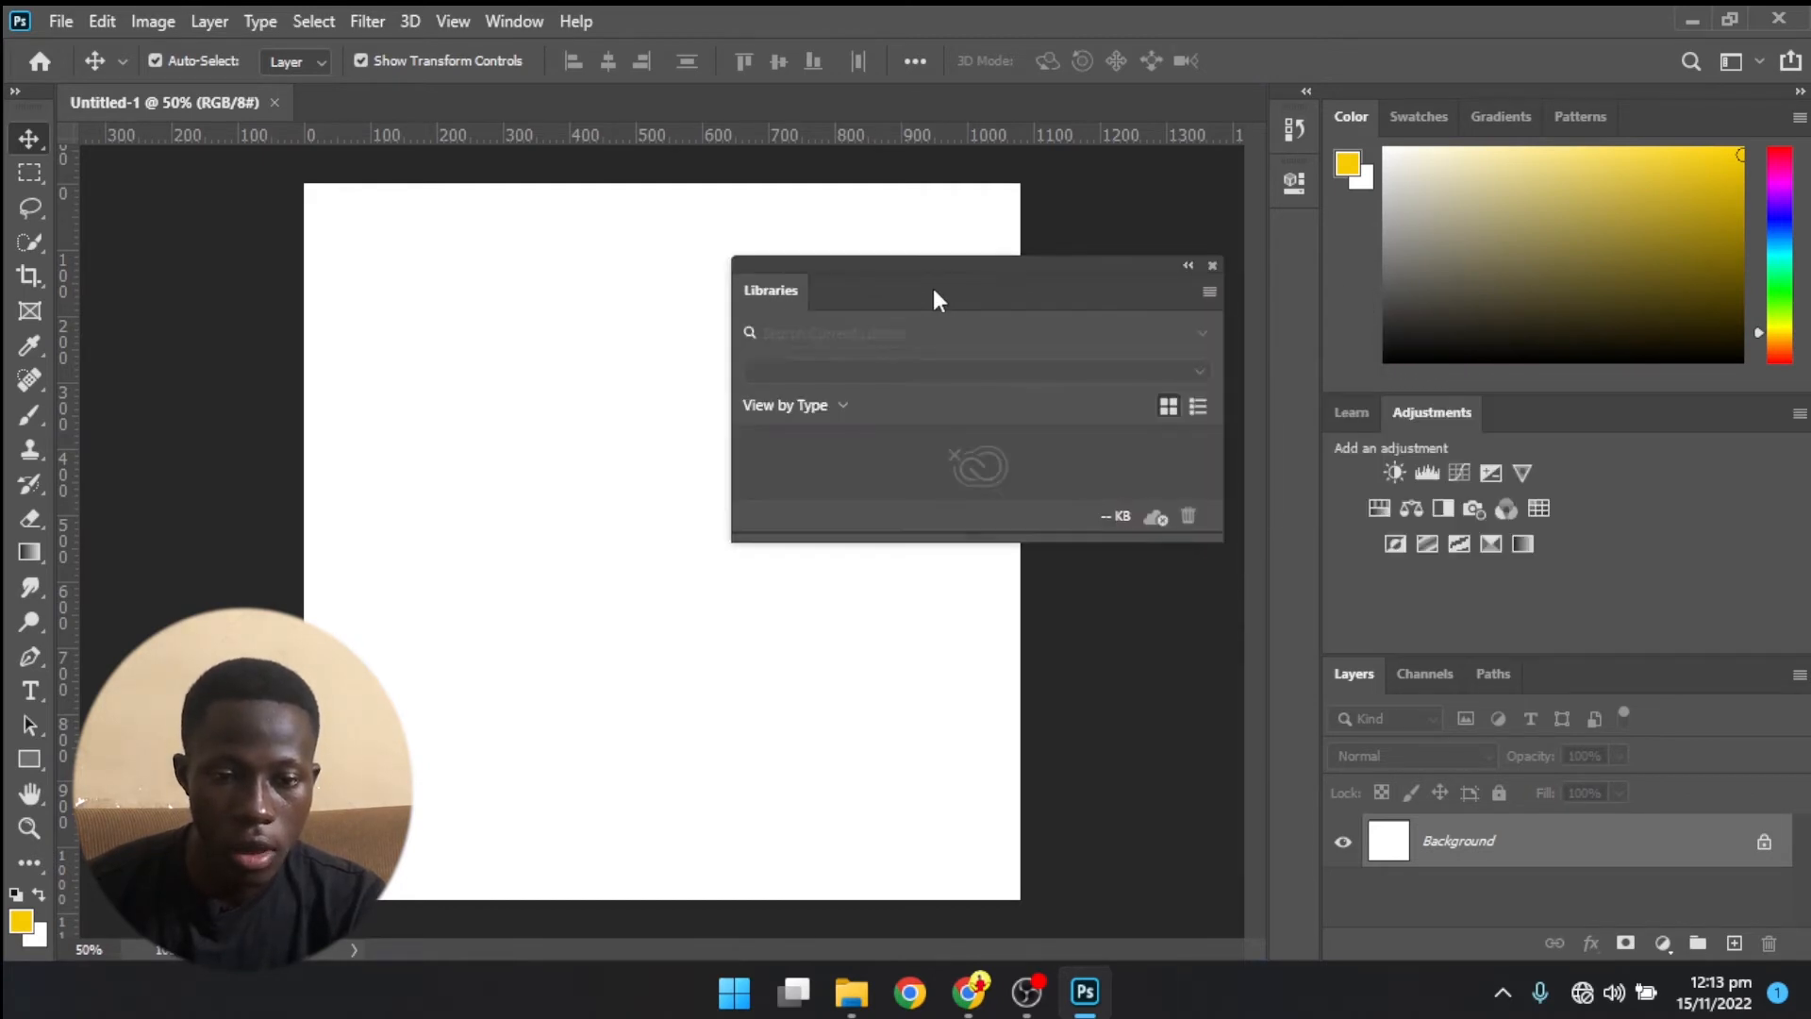
click(1214, 264)
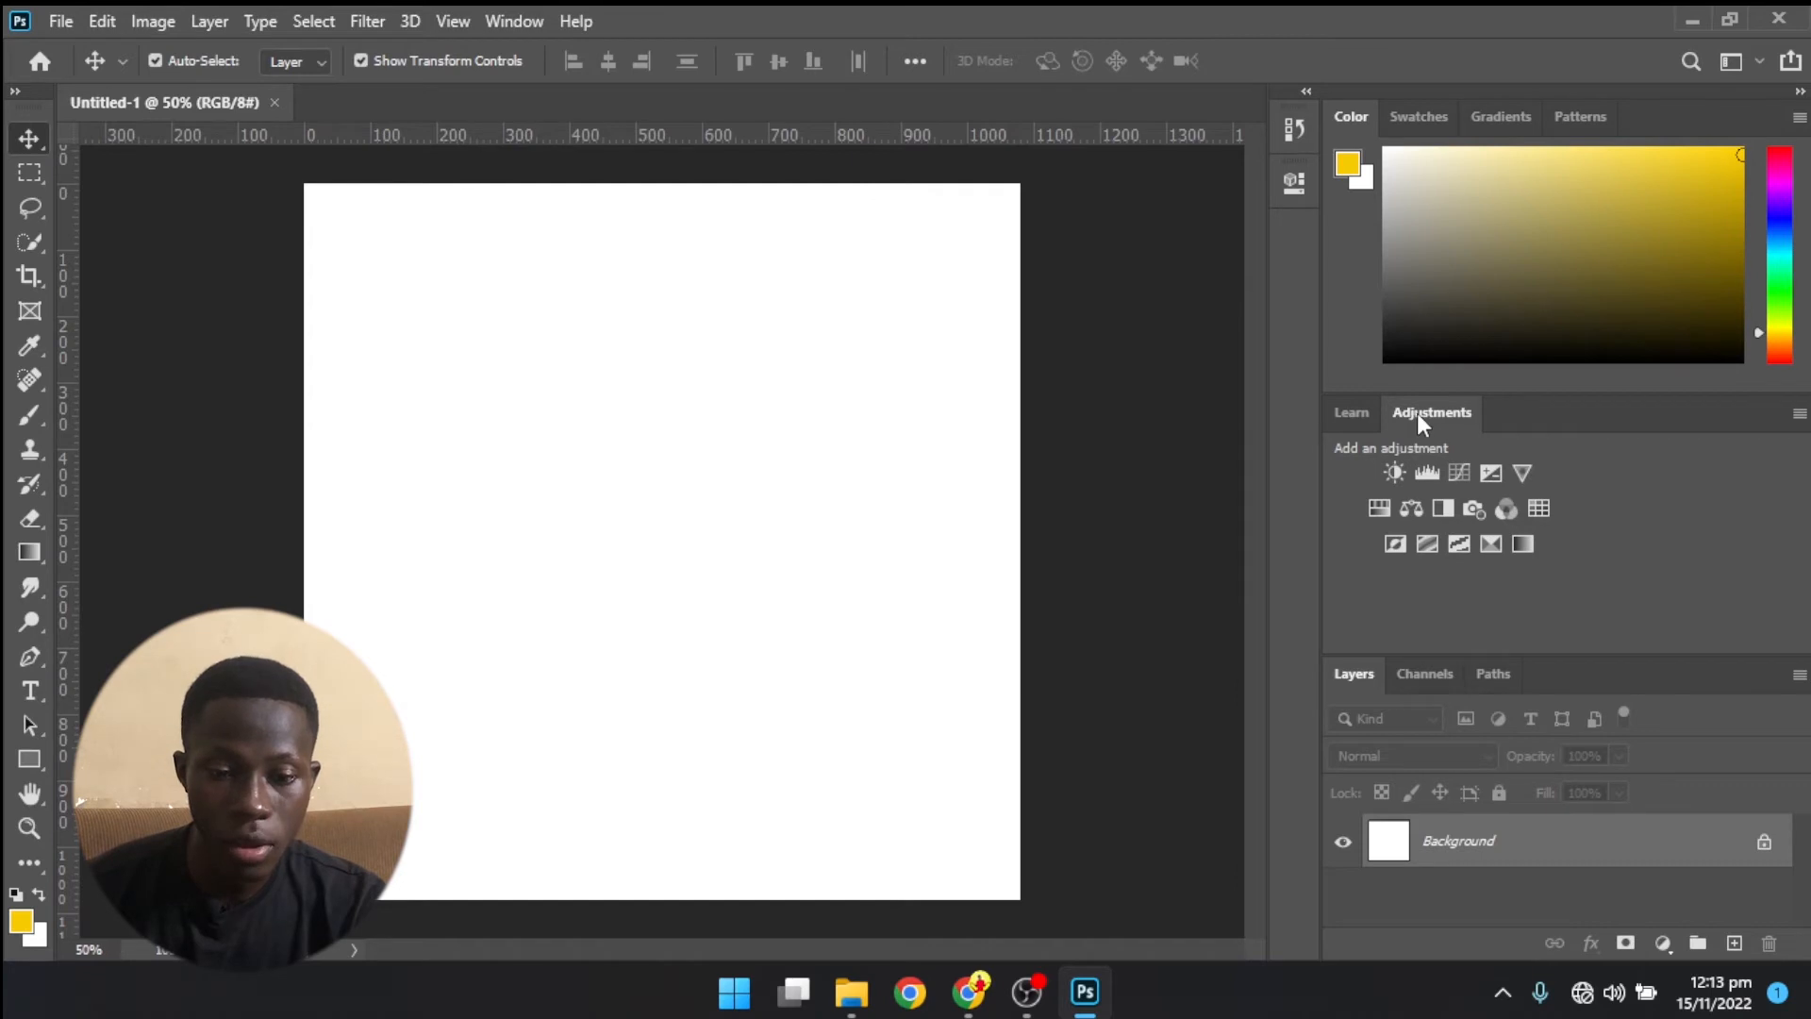
drag(1450, 412, 786, 311)
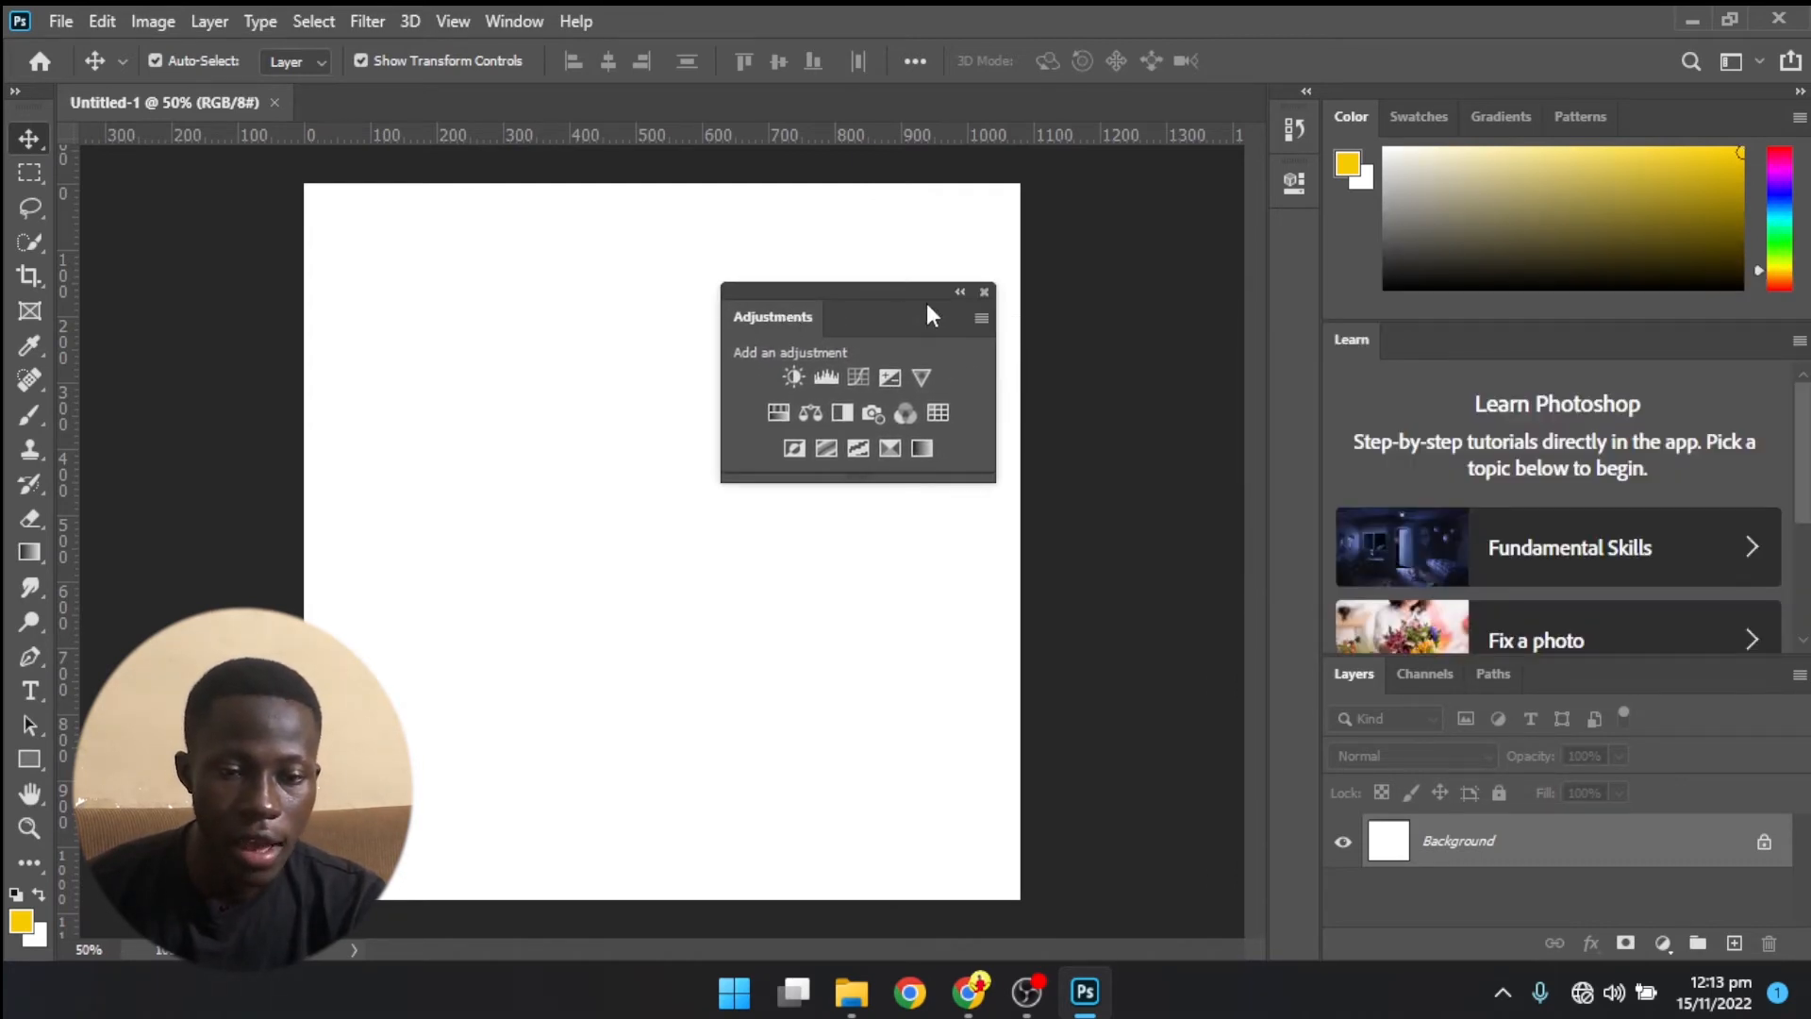
click(983, 293)
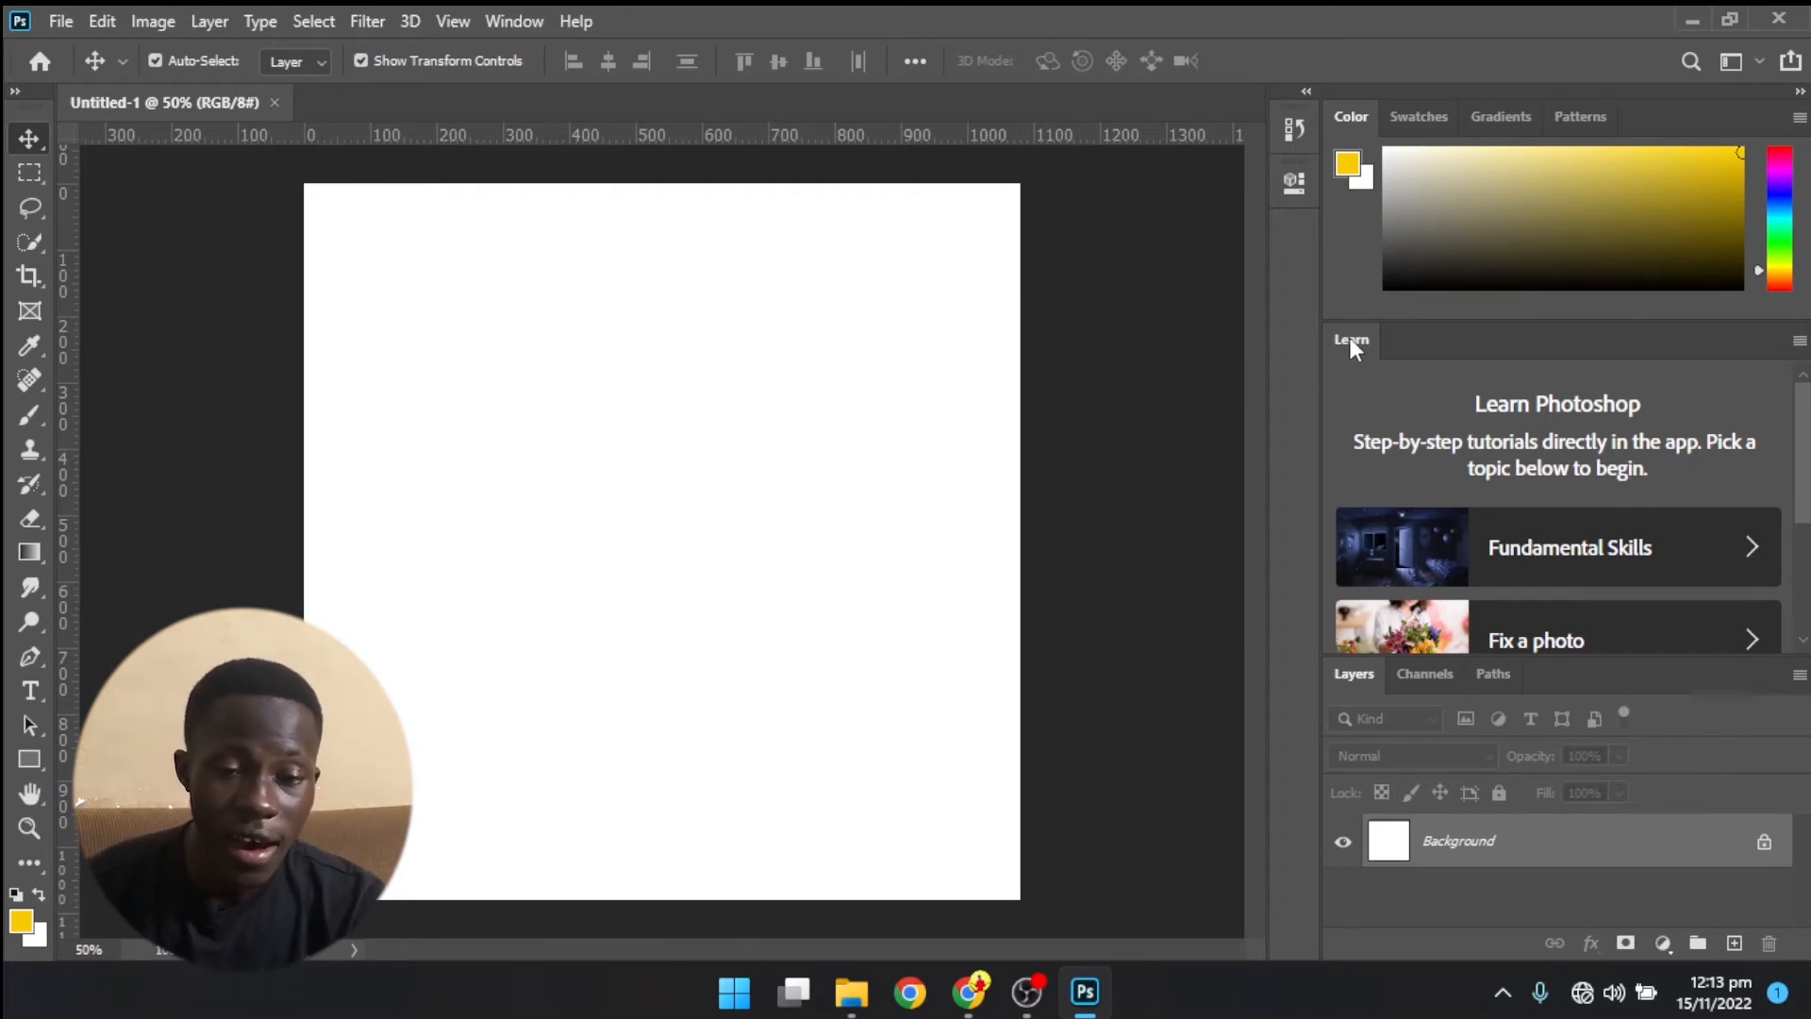
drag(1350, 335, 799, 293)
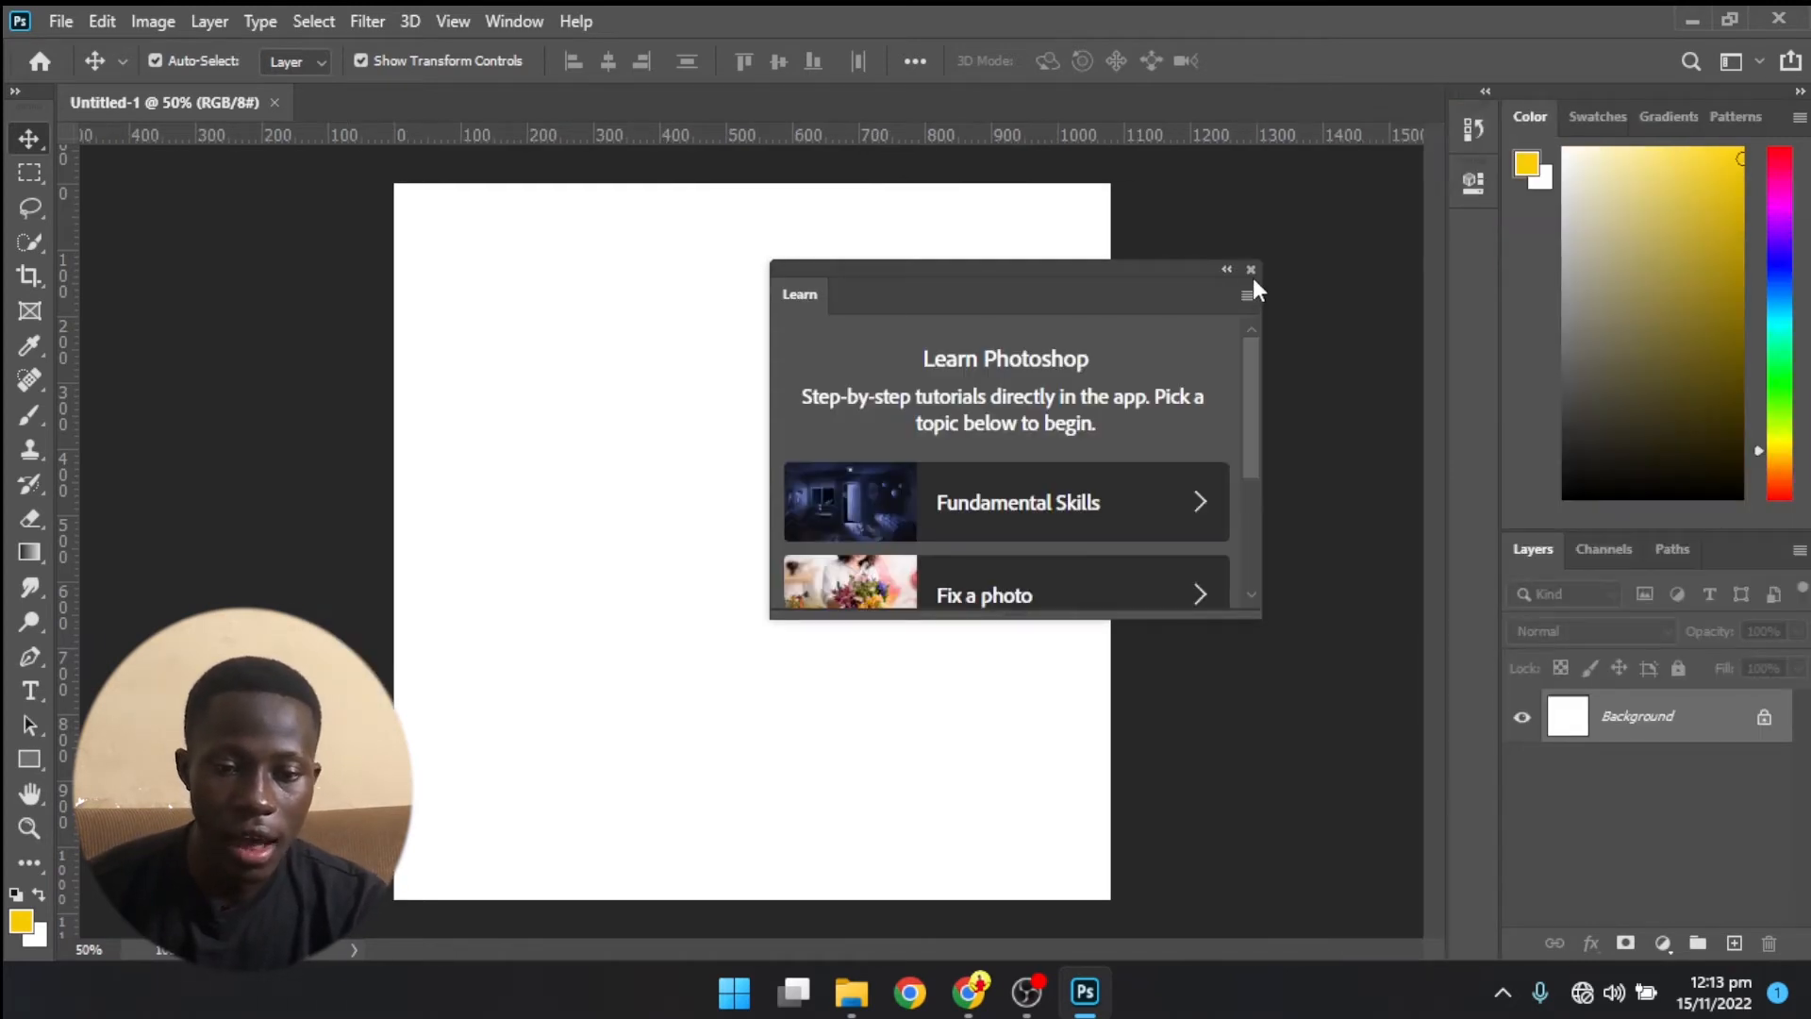
click(1251, 270)
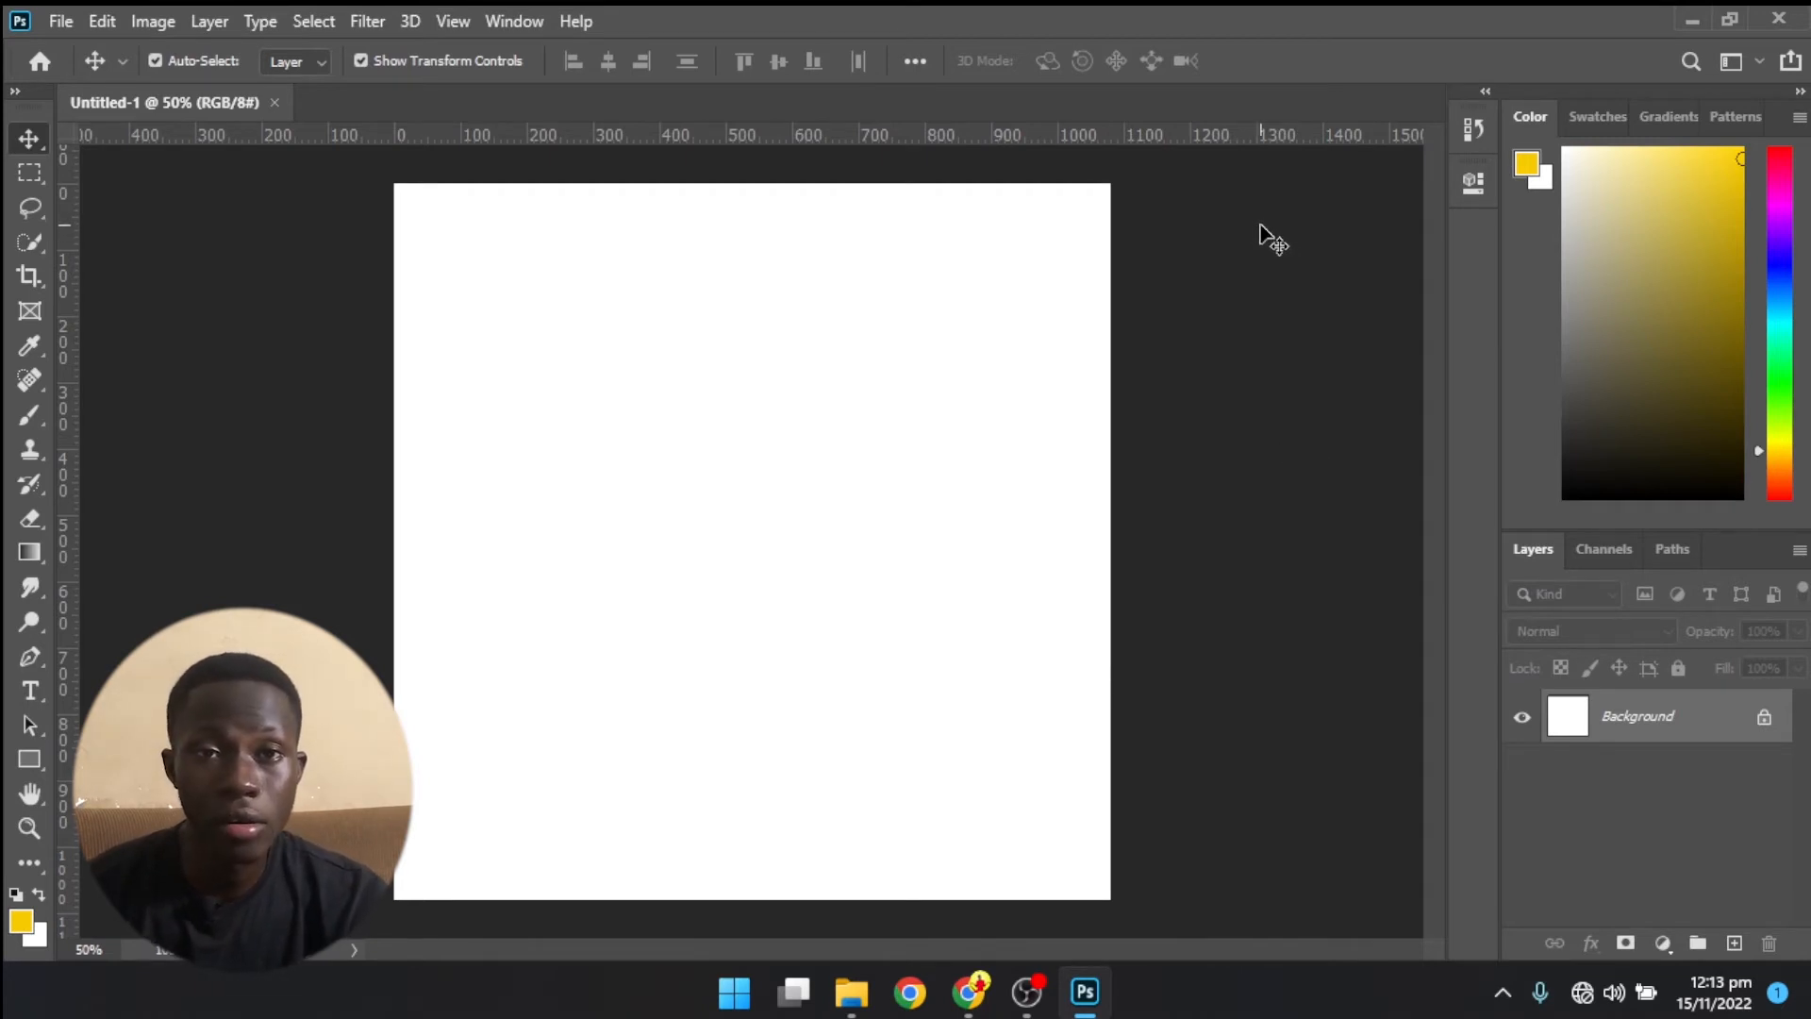
- Review the workspace options and available panels, and add the Actions panel to the workspace
click(538, 21)
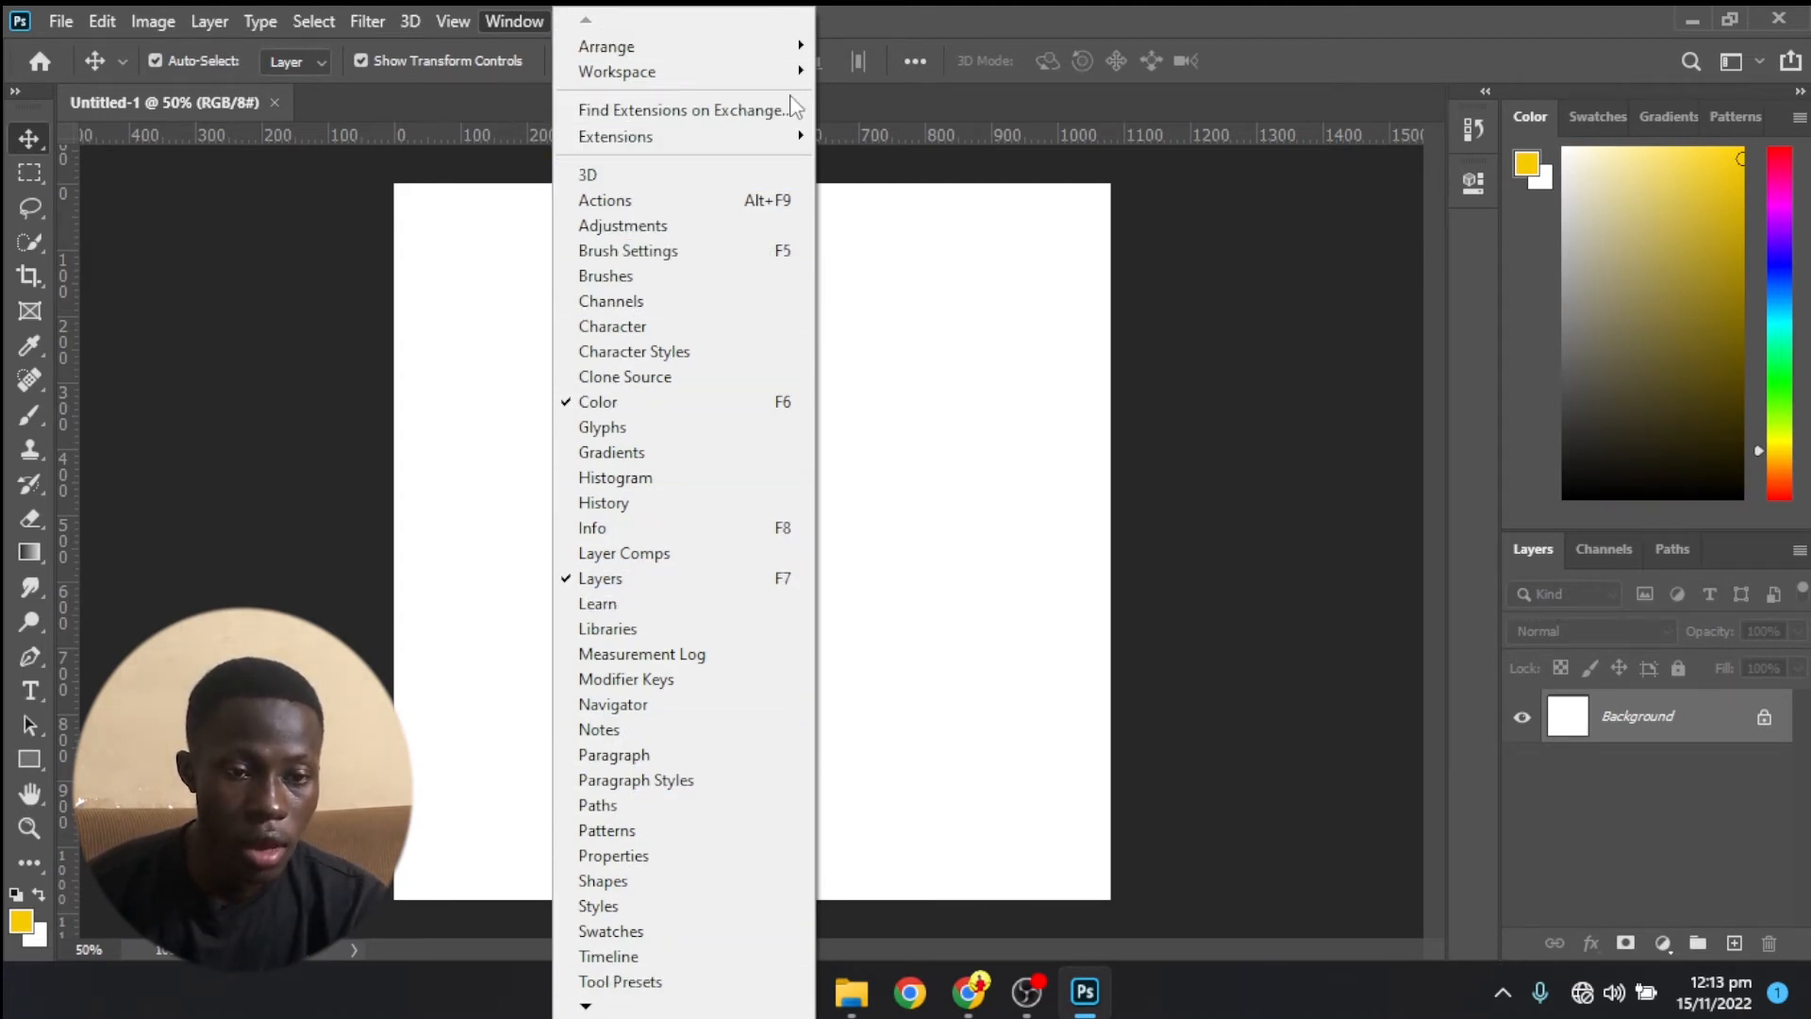
mouse_move(806, 72)
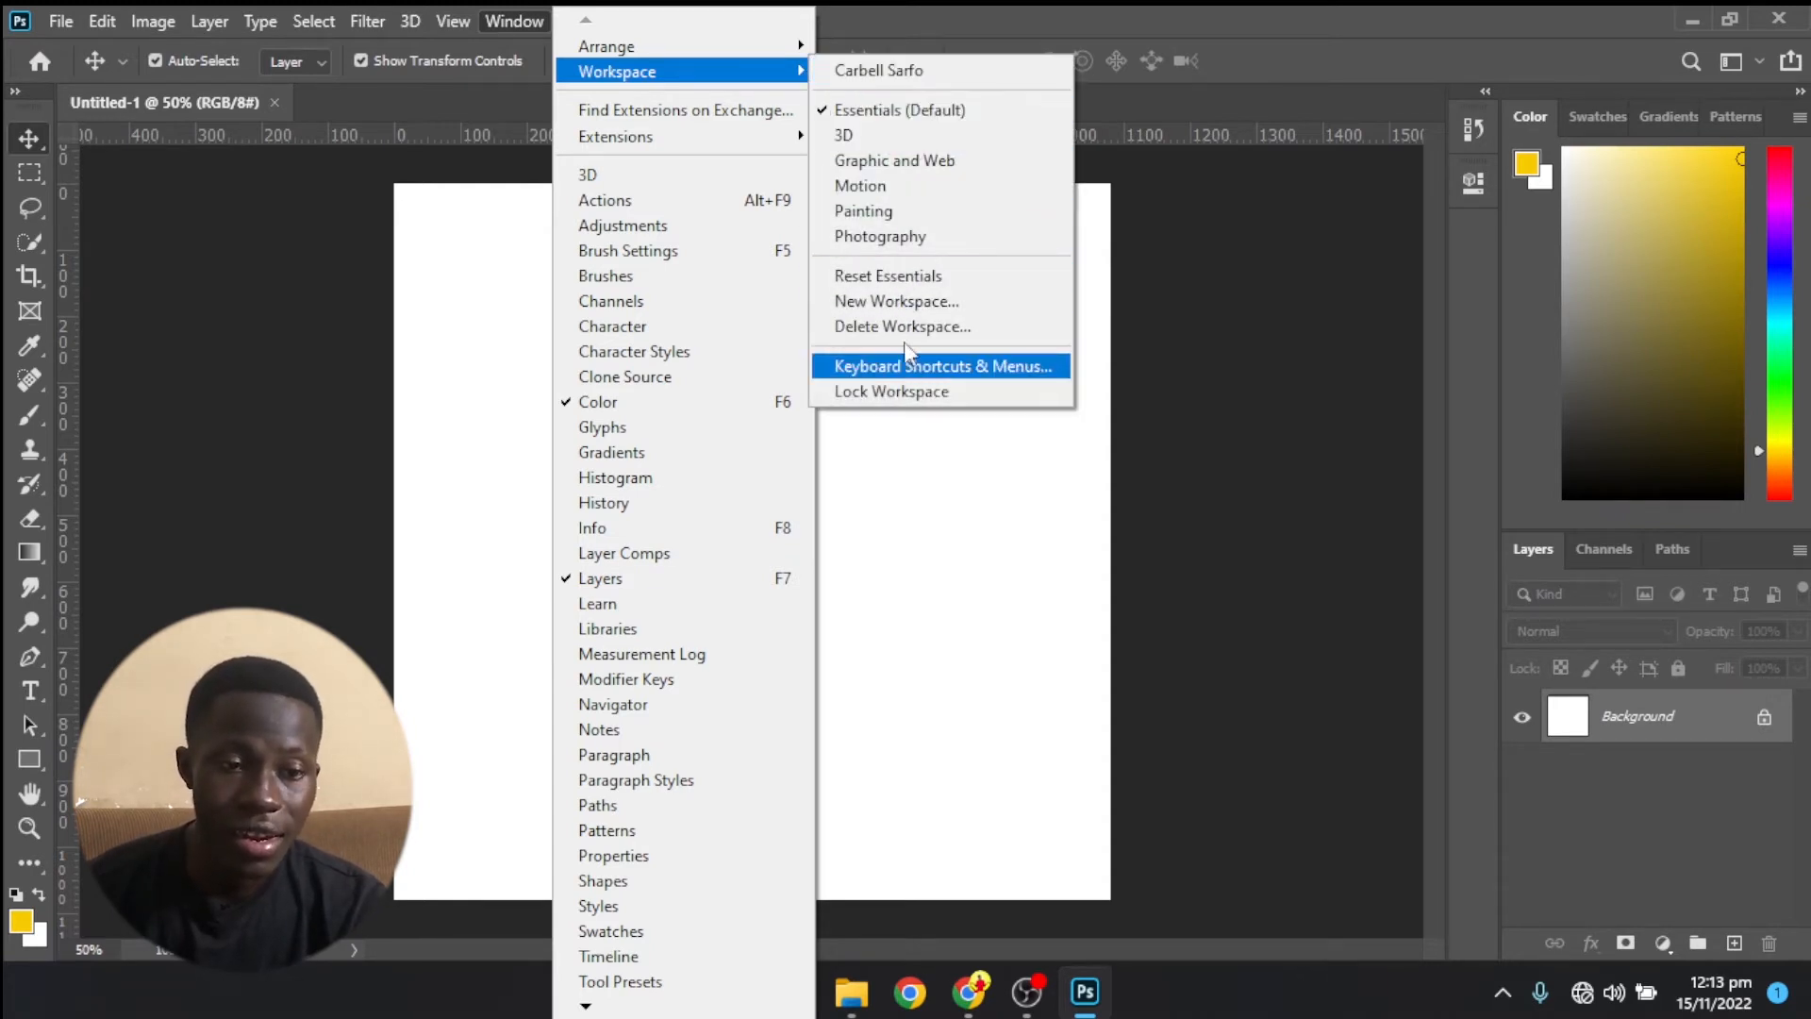
mouse_move(696, 137)
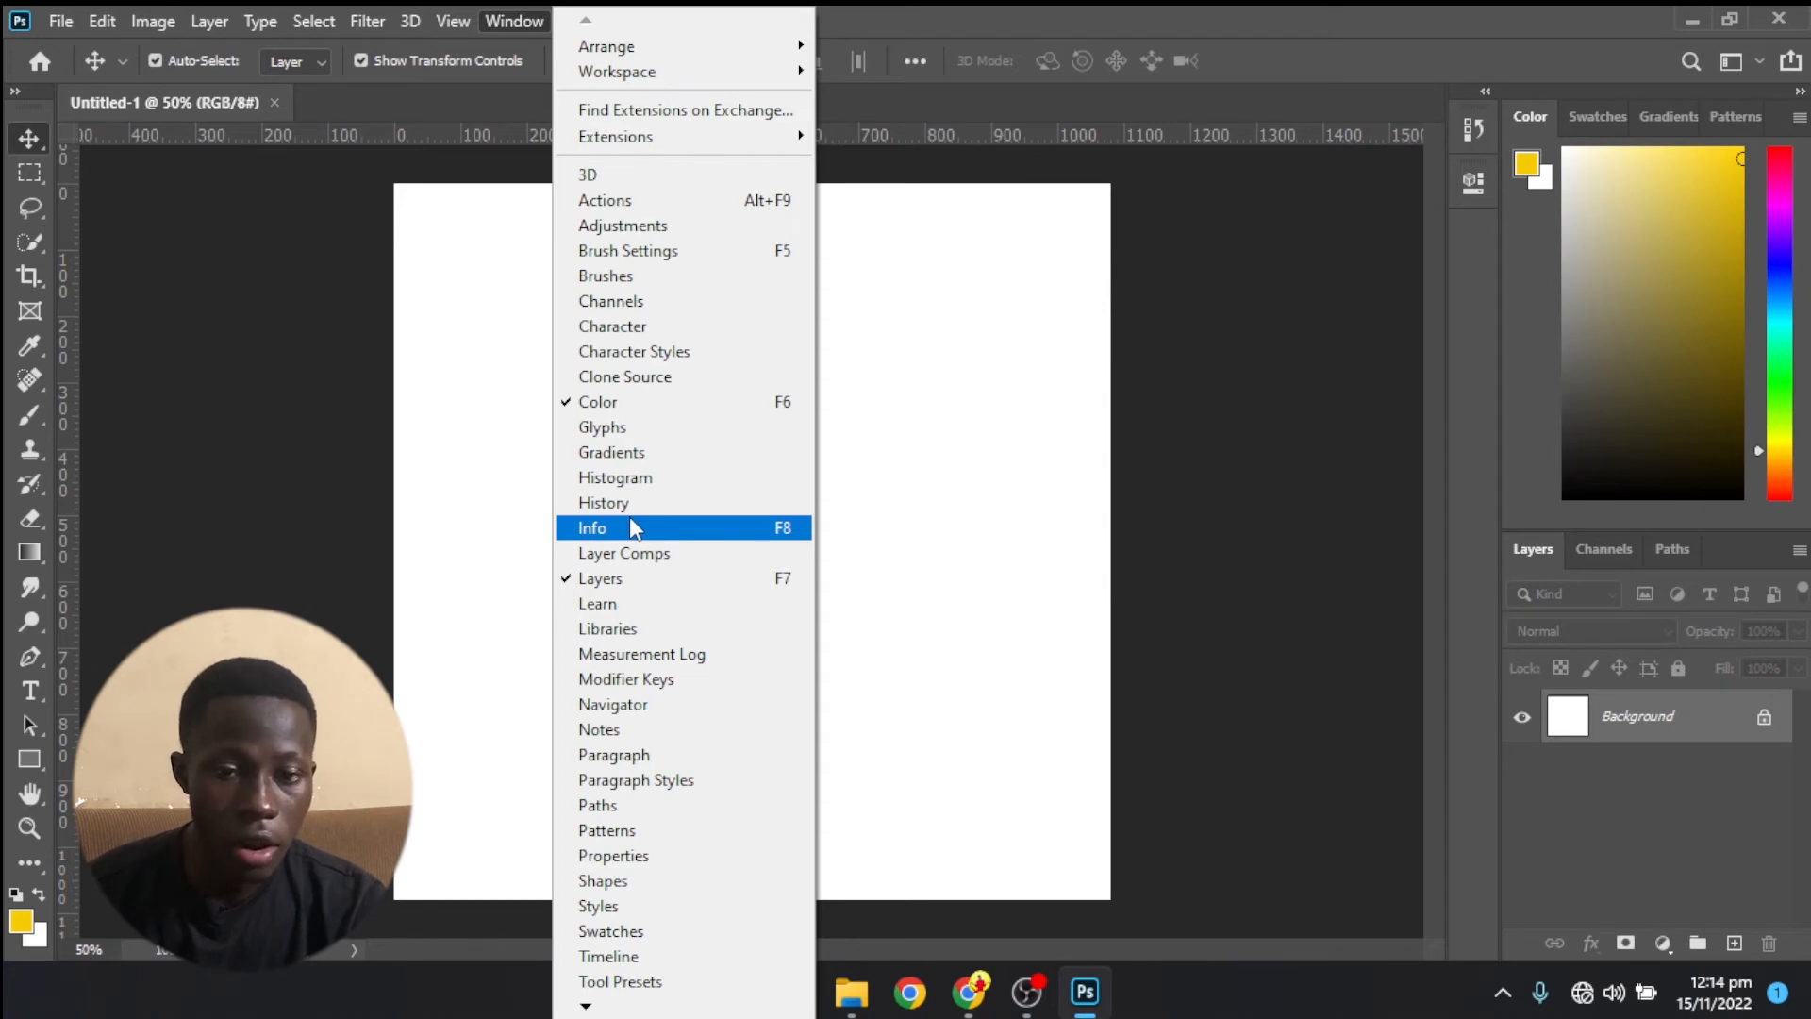
click(608, 201)
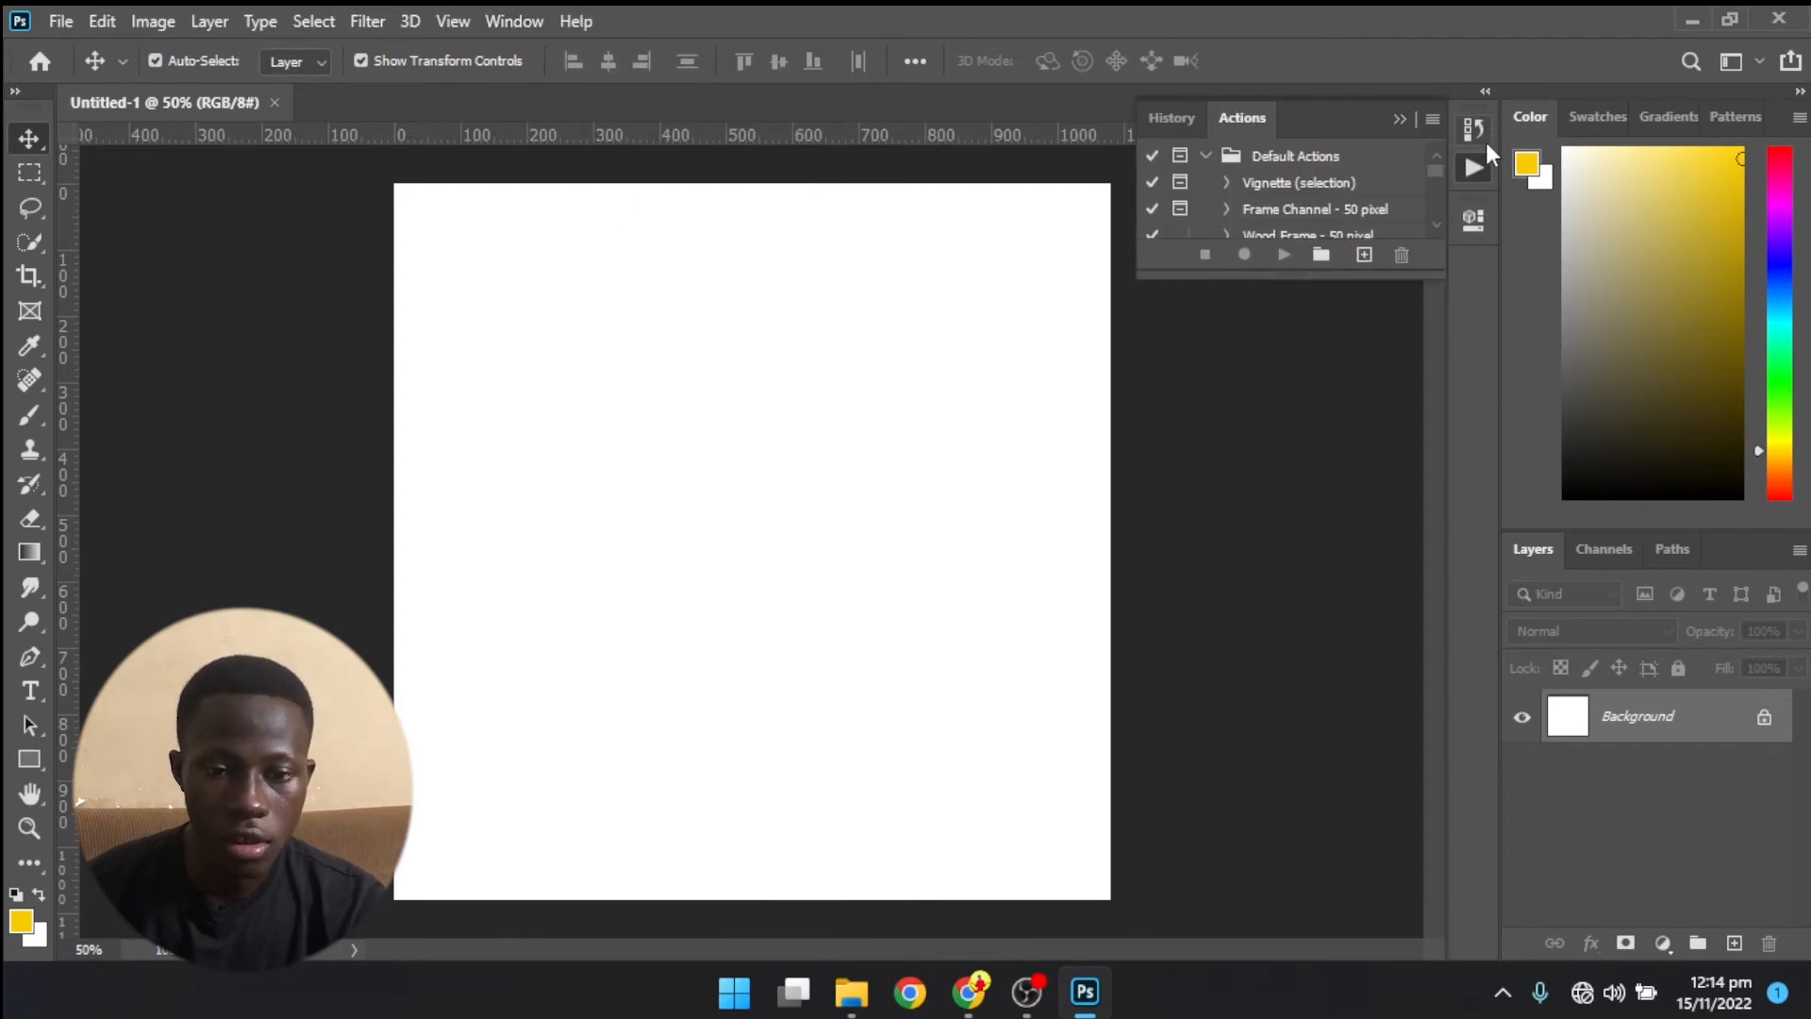
- Check the document's history states, and make the Actions panel taller to browse the list of default actions
click(1474, 130)
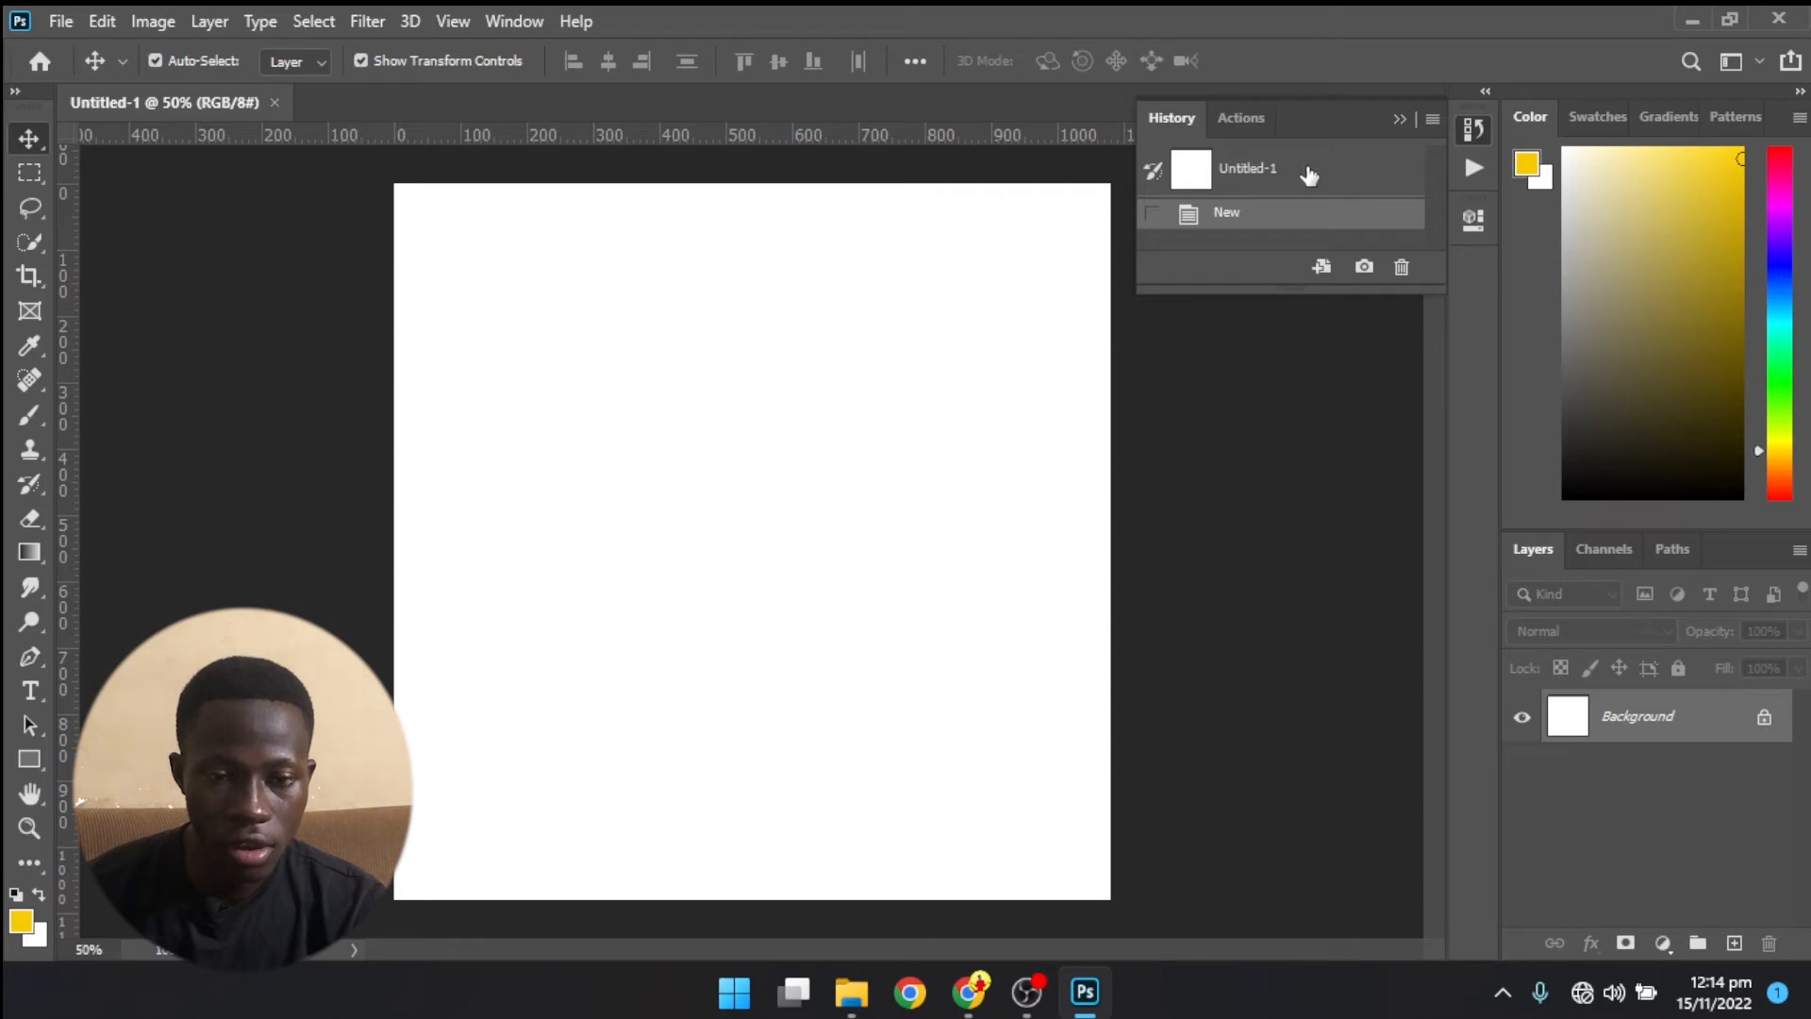
click(1474, 168)
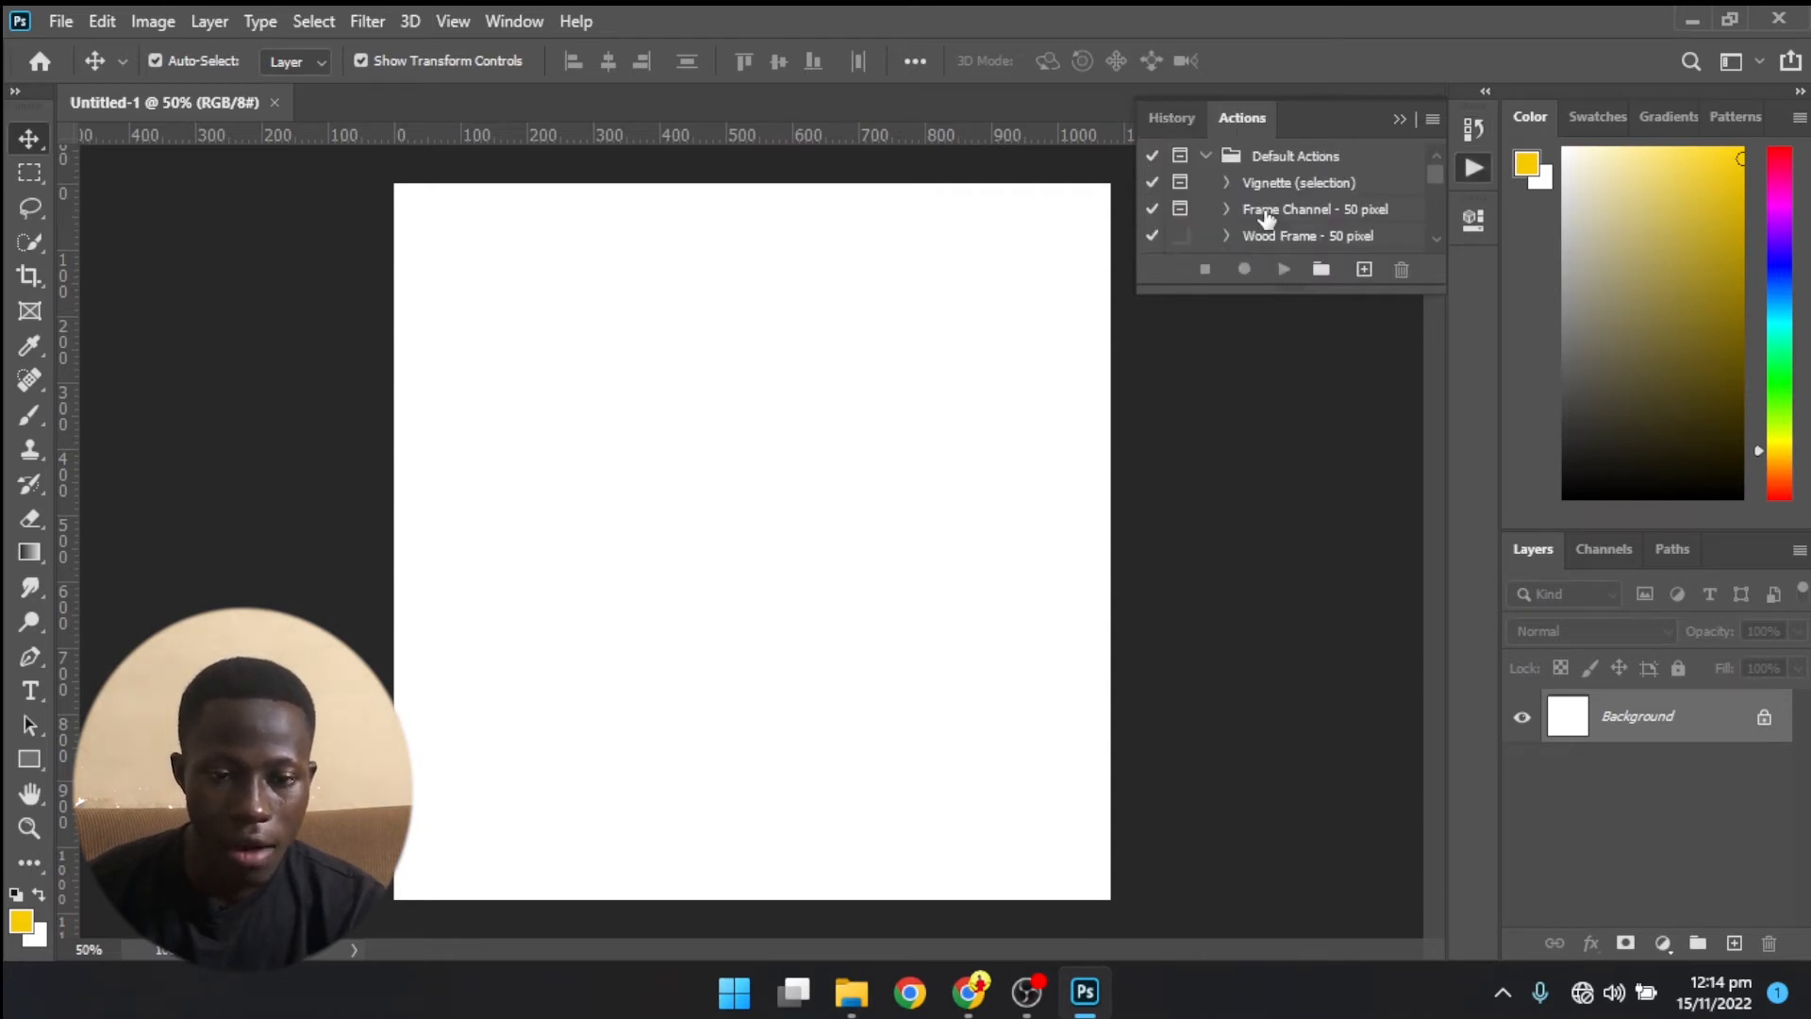
scroll(1269, 221, down, 2)
drag(1300, 281, 1294, 389)
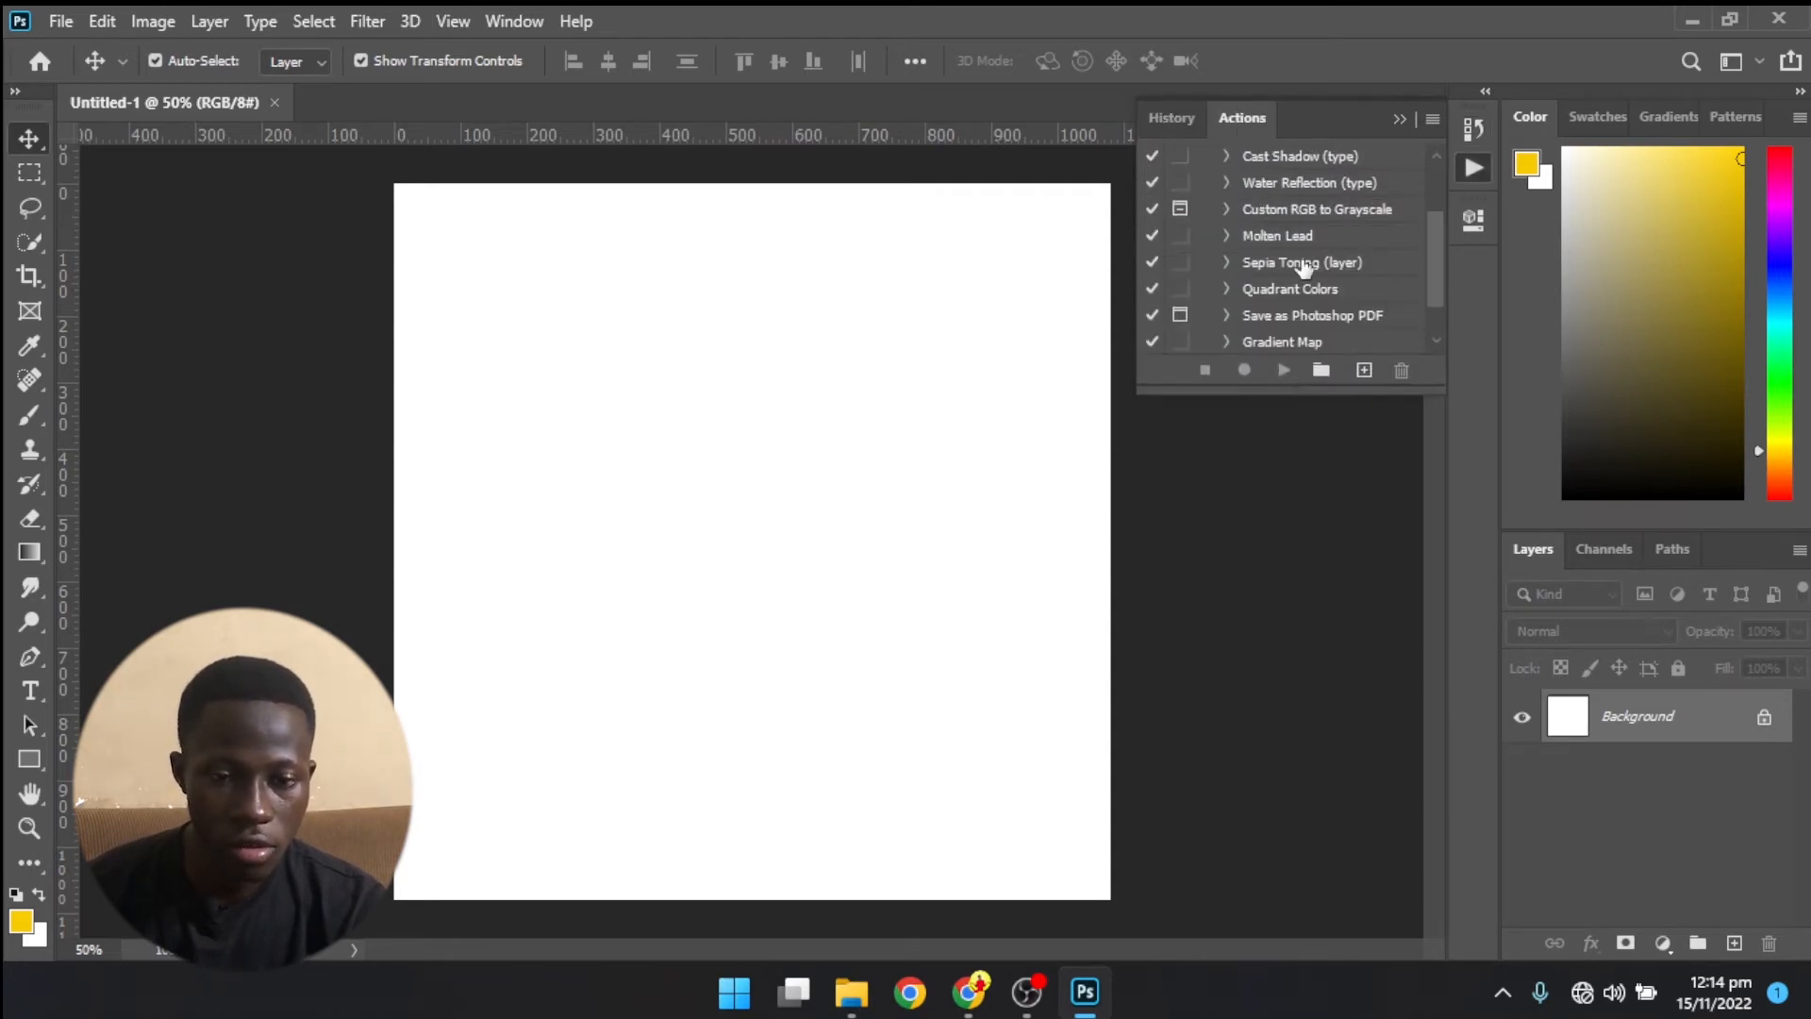
scroll(1306, 267, down, 2)
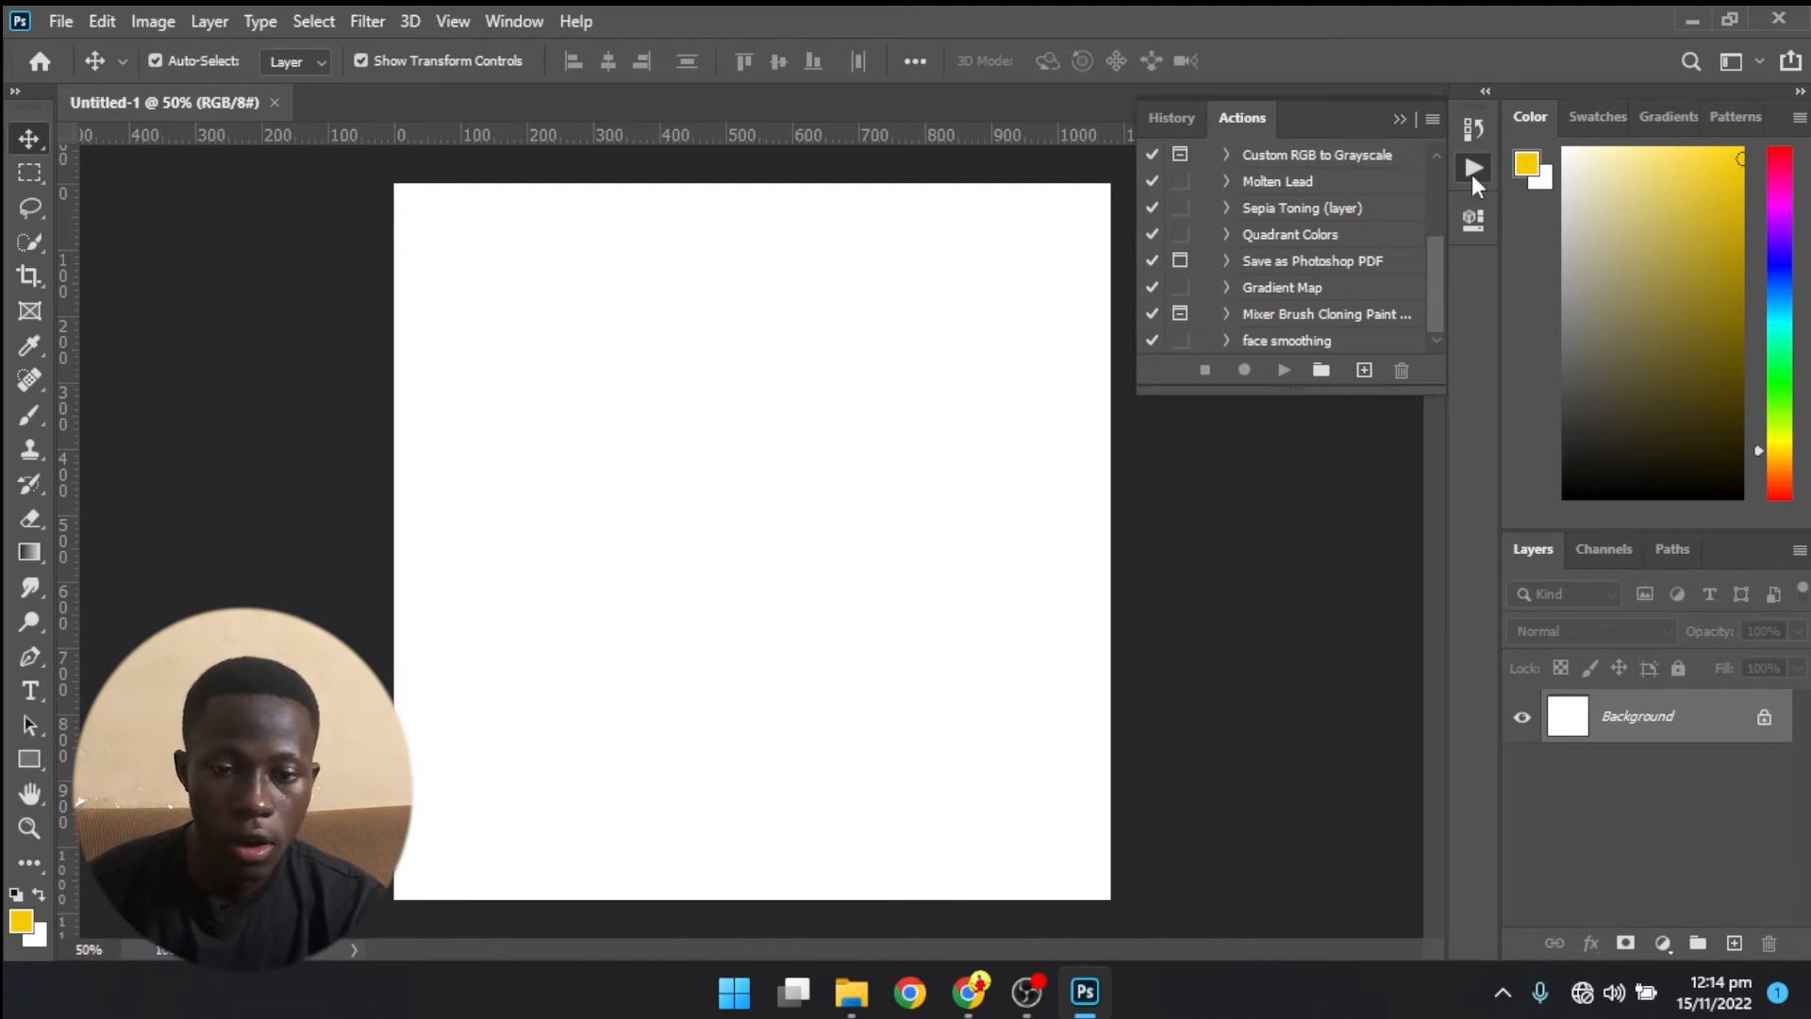
- Collapse the Actions panel, reopen it briefly, and collapse it again to clear the canvas area
click(1473, 175)
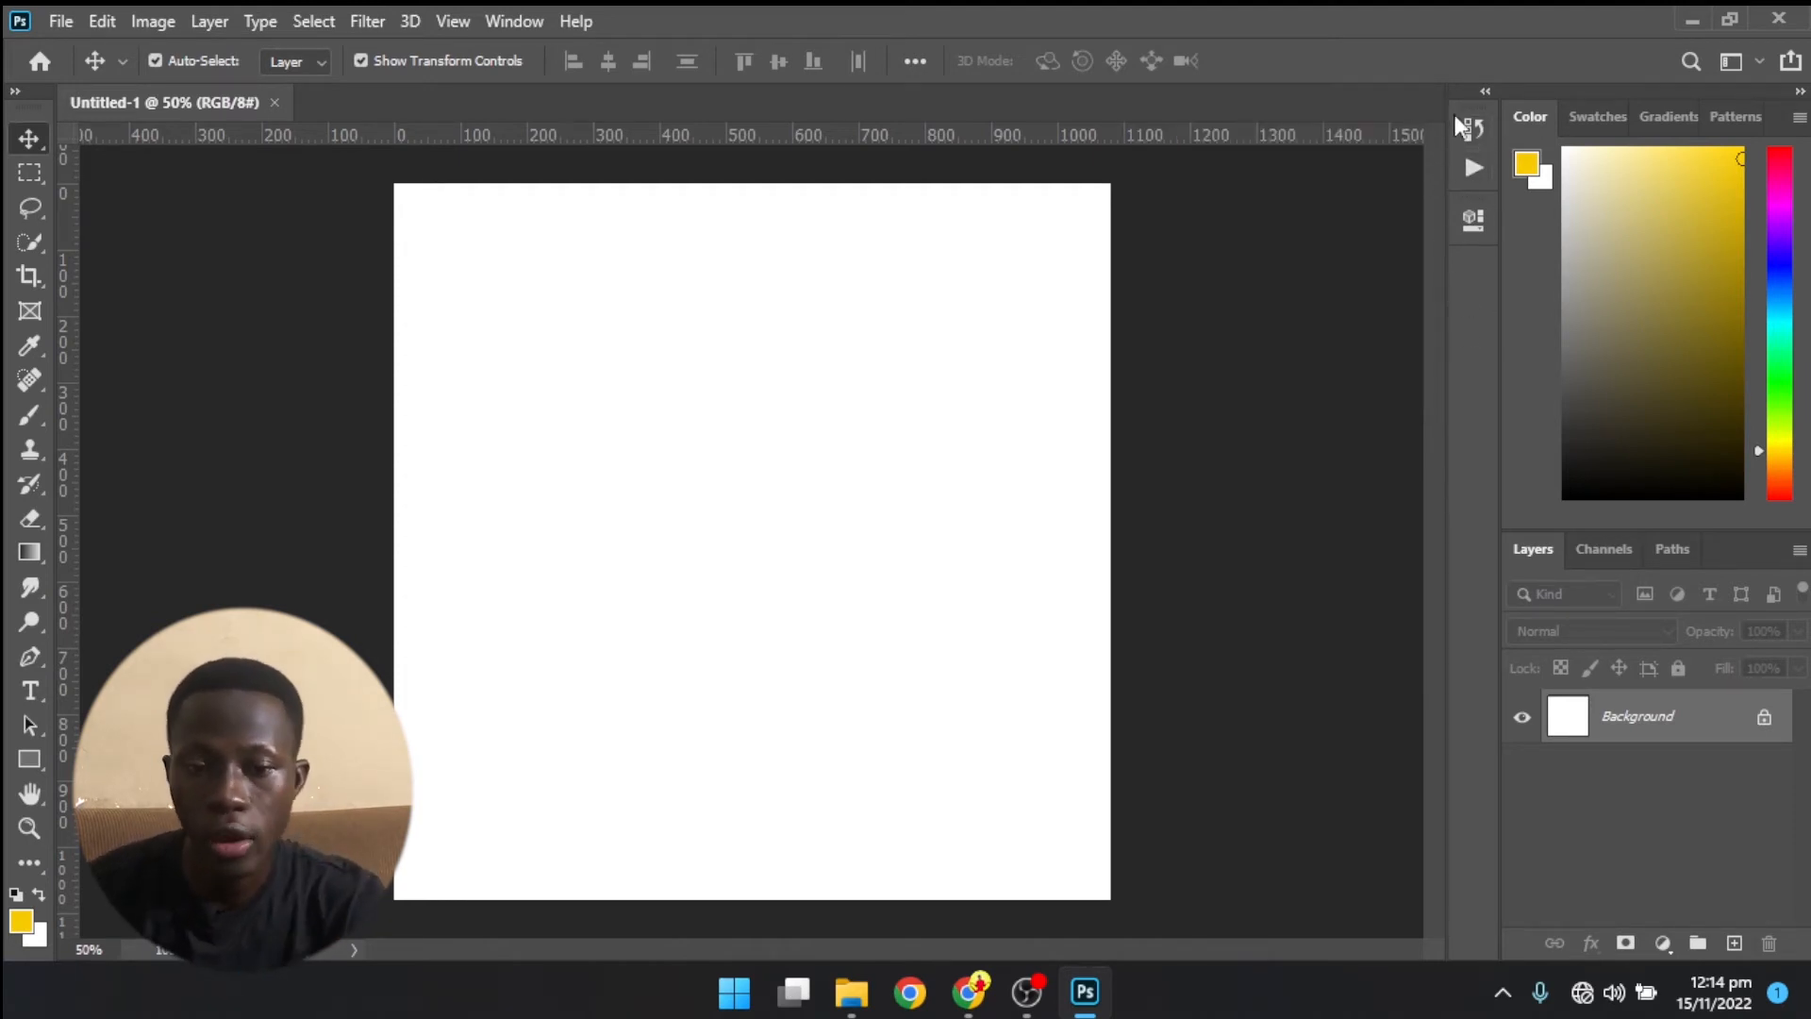
click(1471, 168)
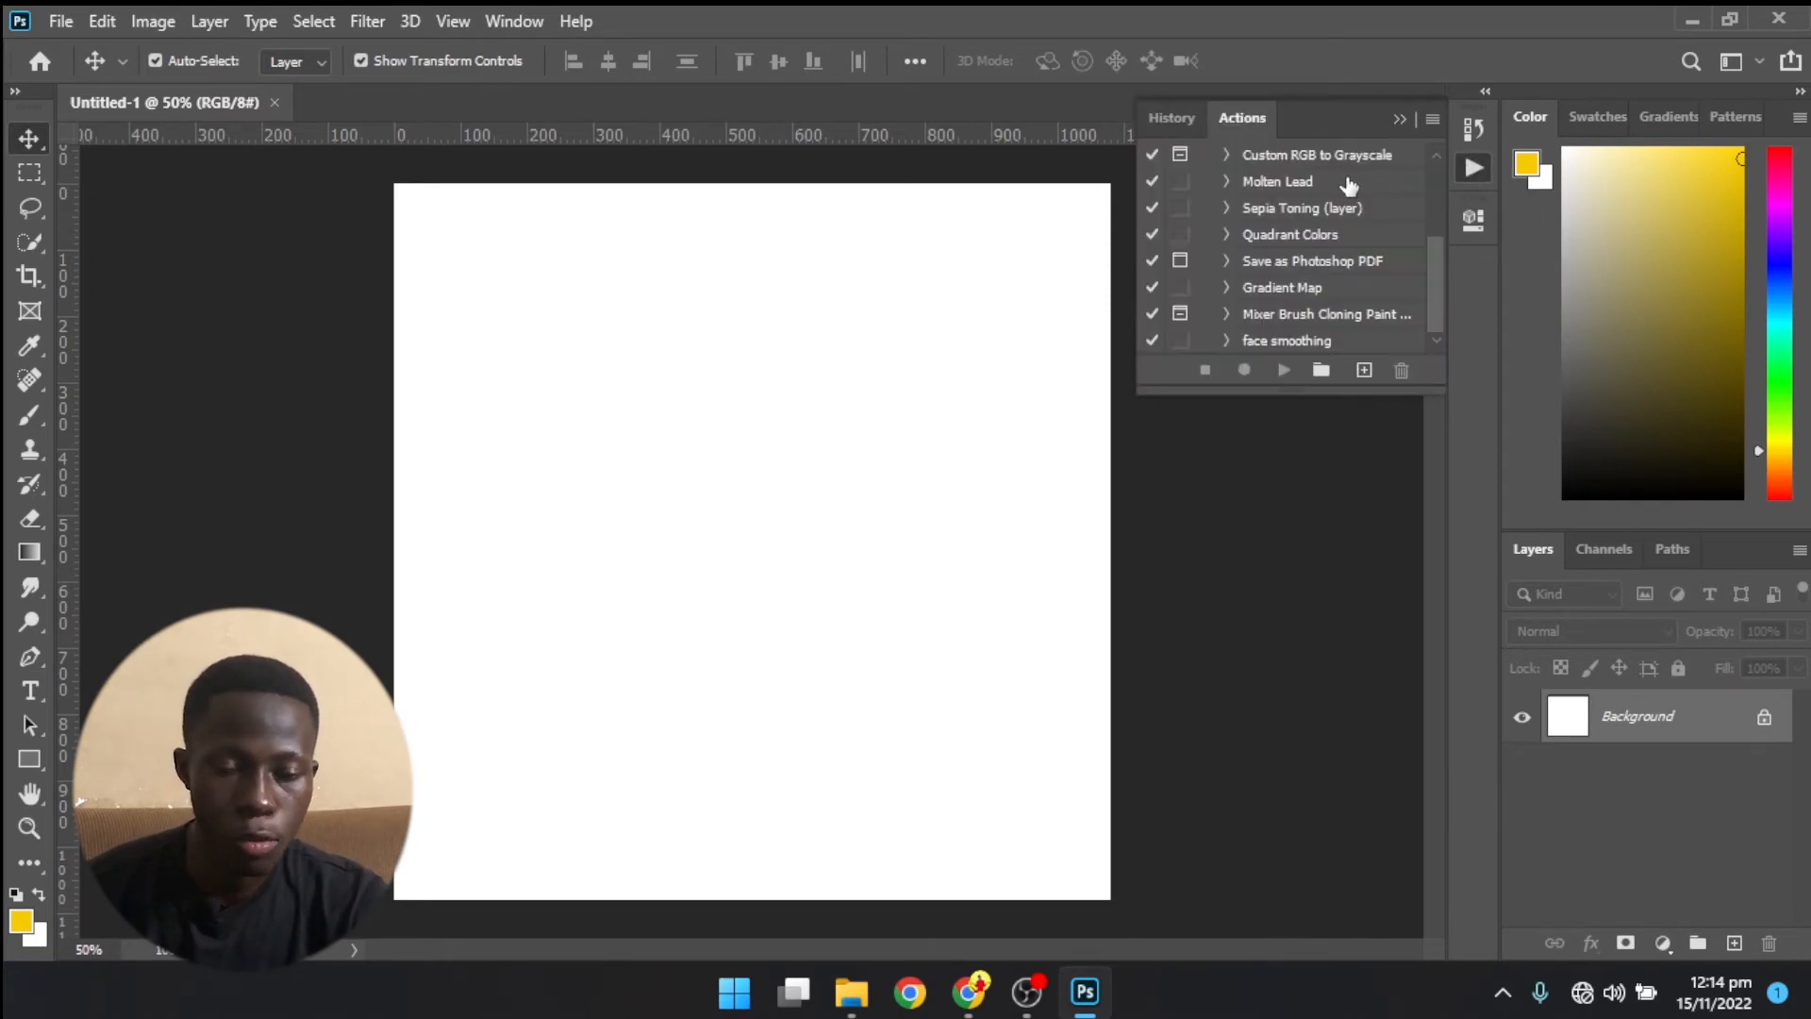
click(1479, 168)
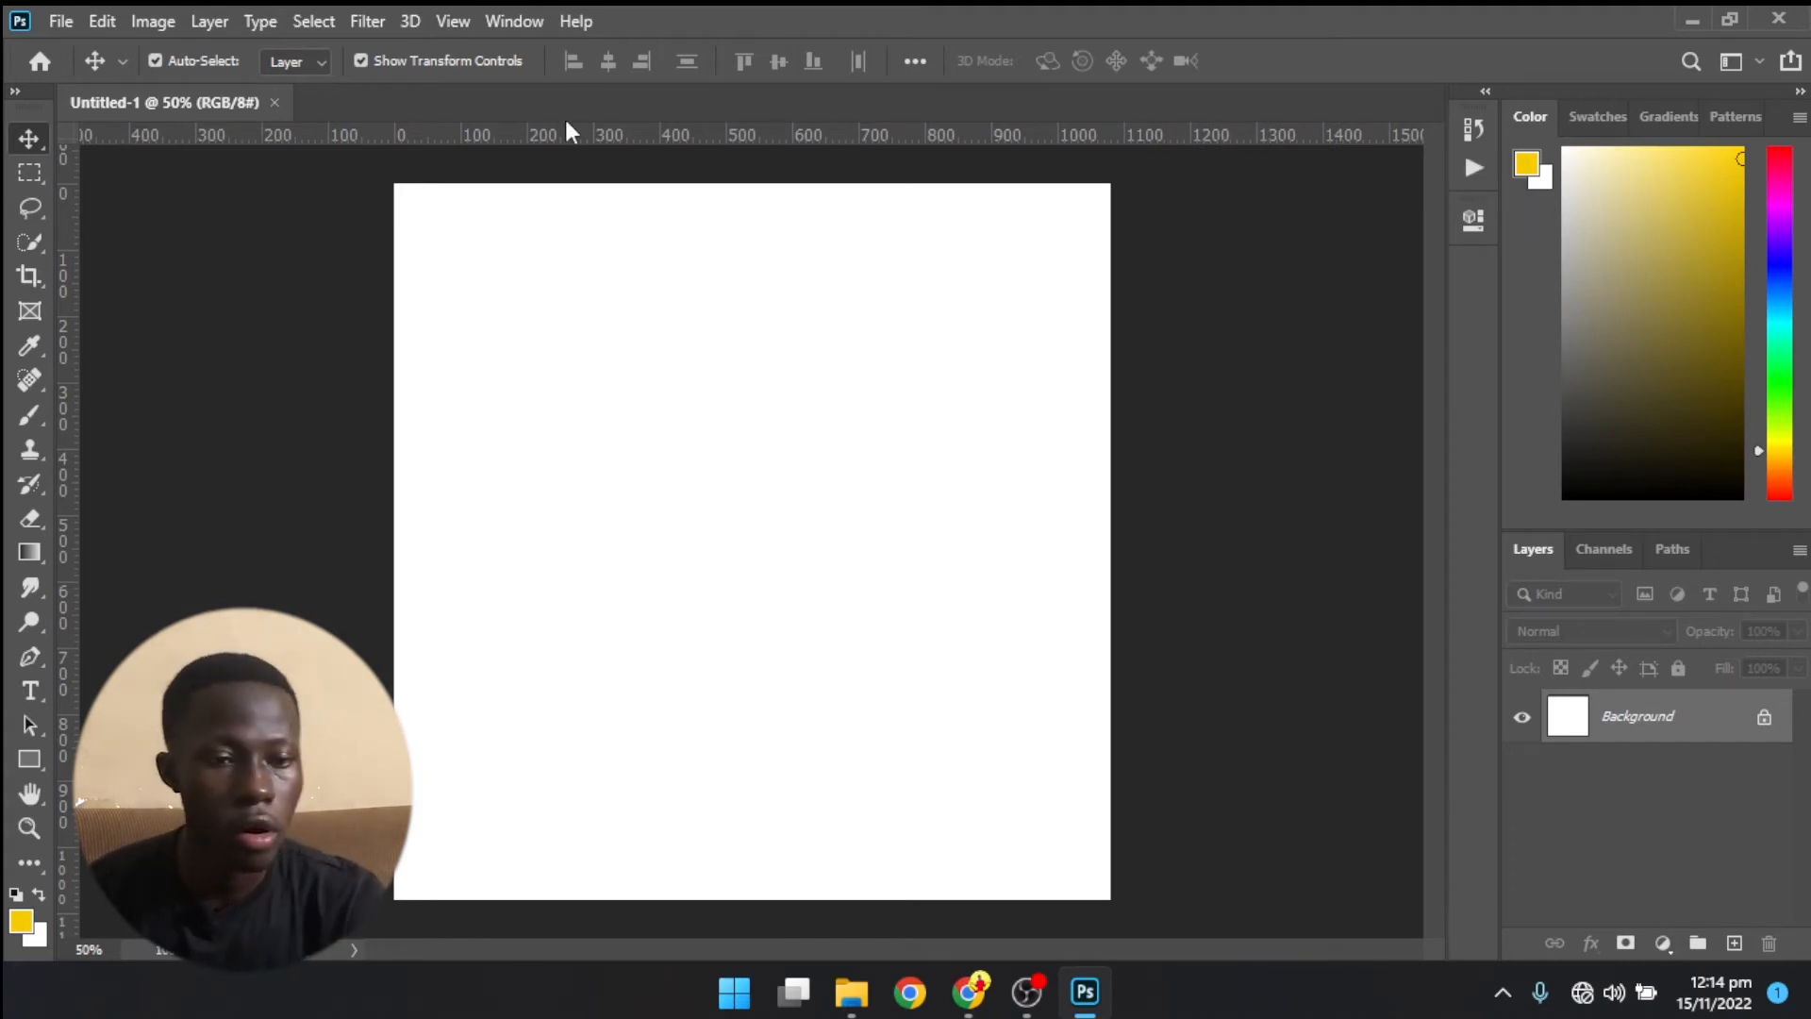
- Add the Character panel to the workspace, review its settings and the Paragraph settings, and collapse the panel group
click(514, 19)
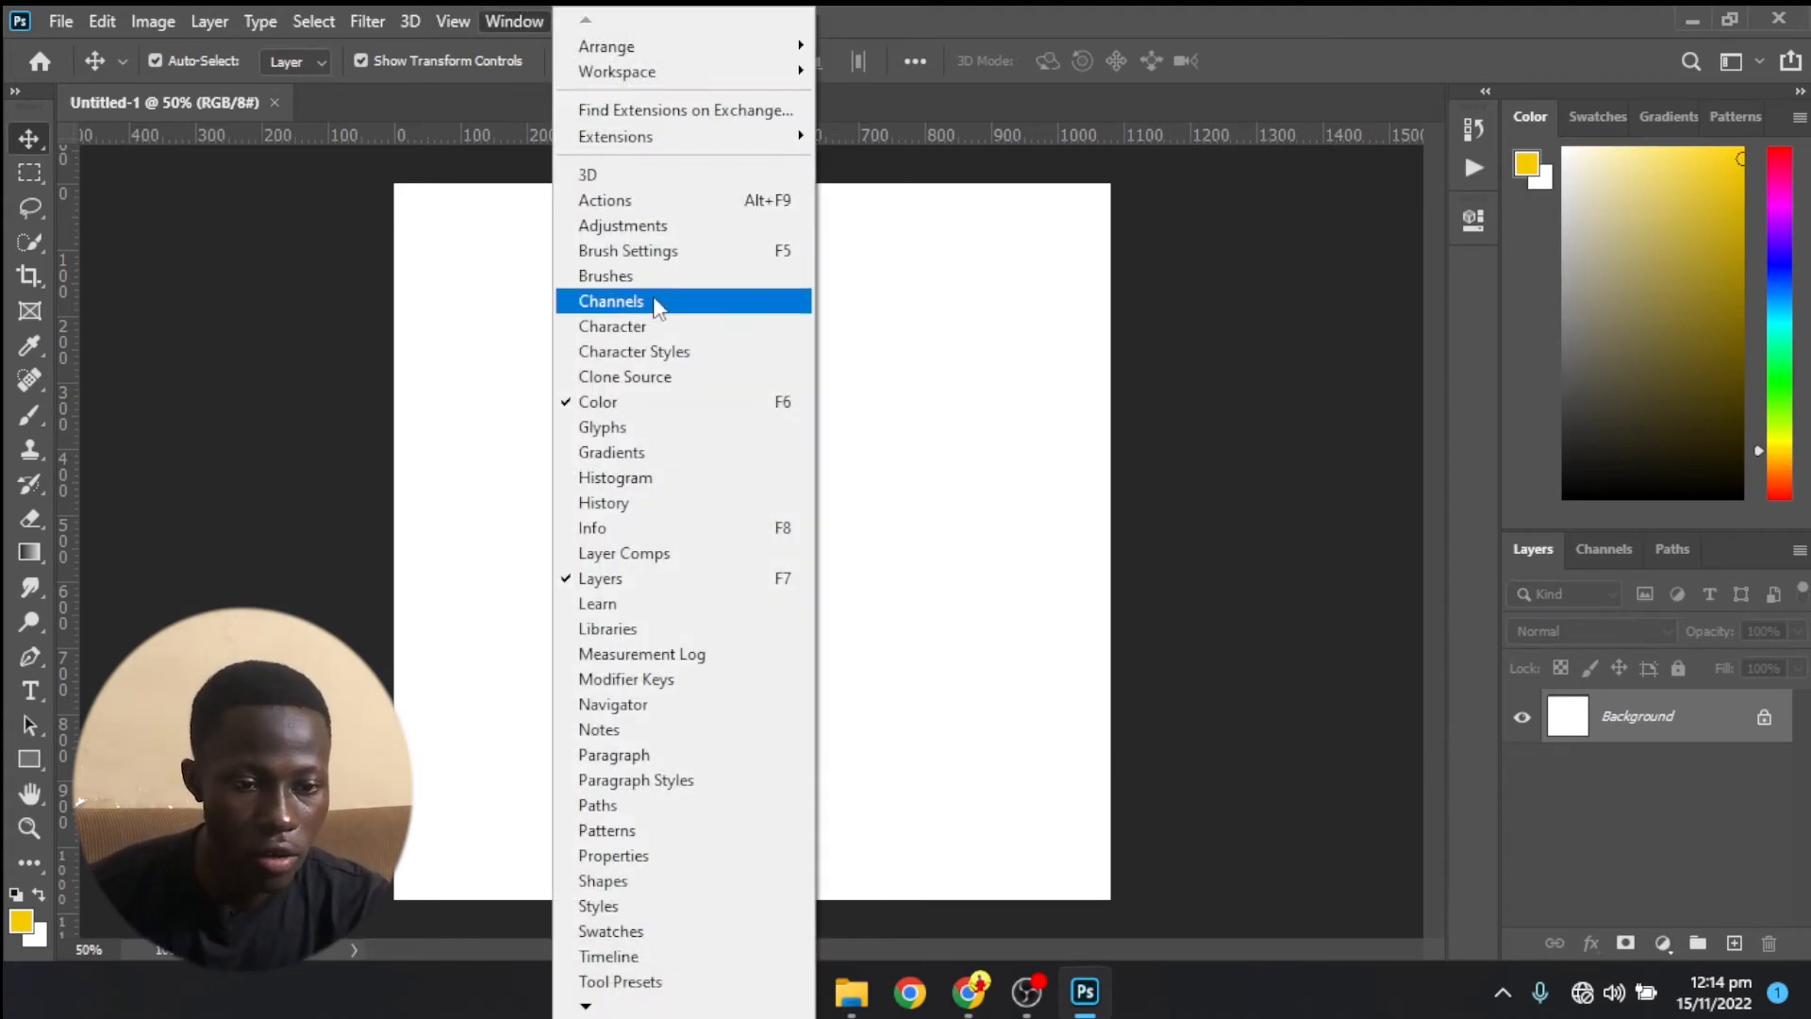
click(653, 331)
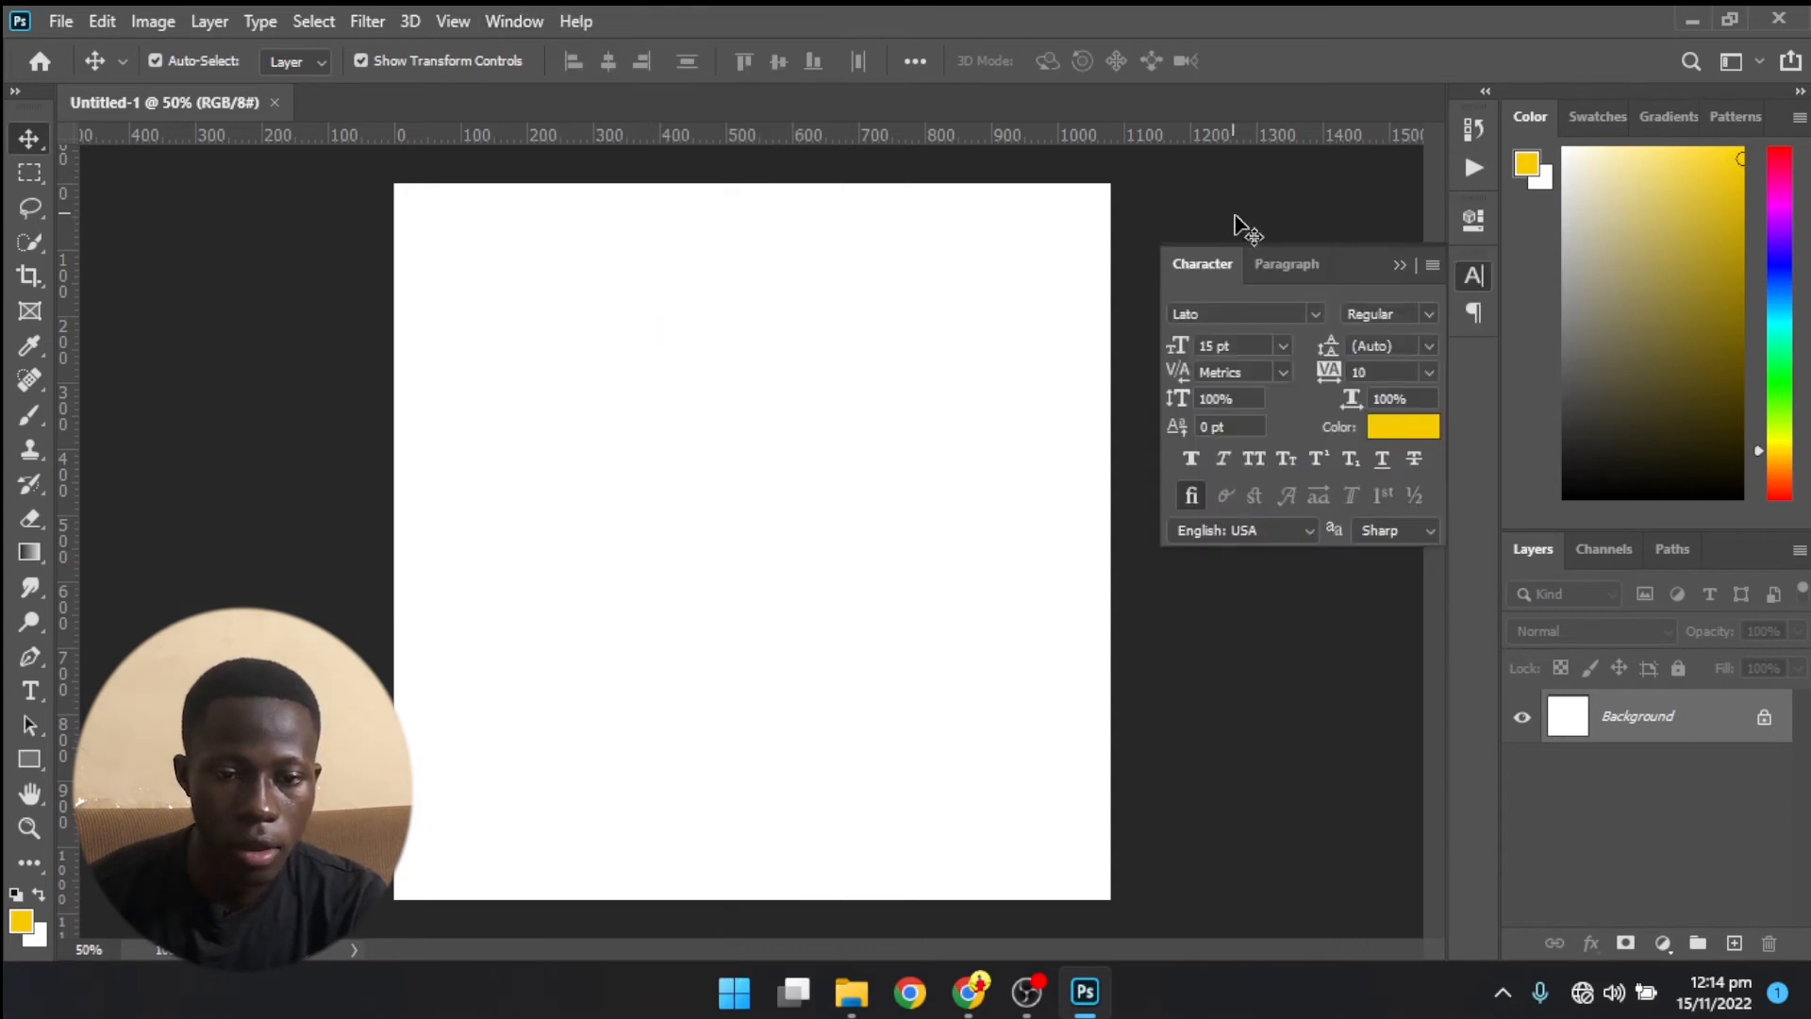
click(1473, 279)
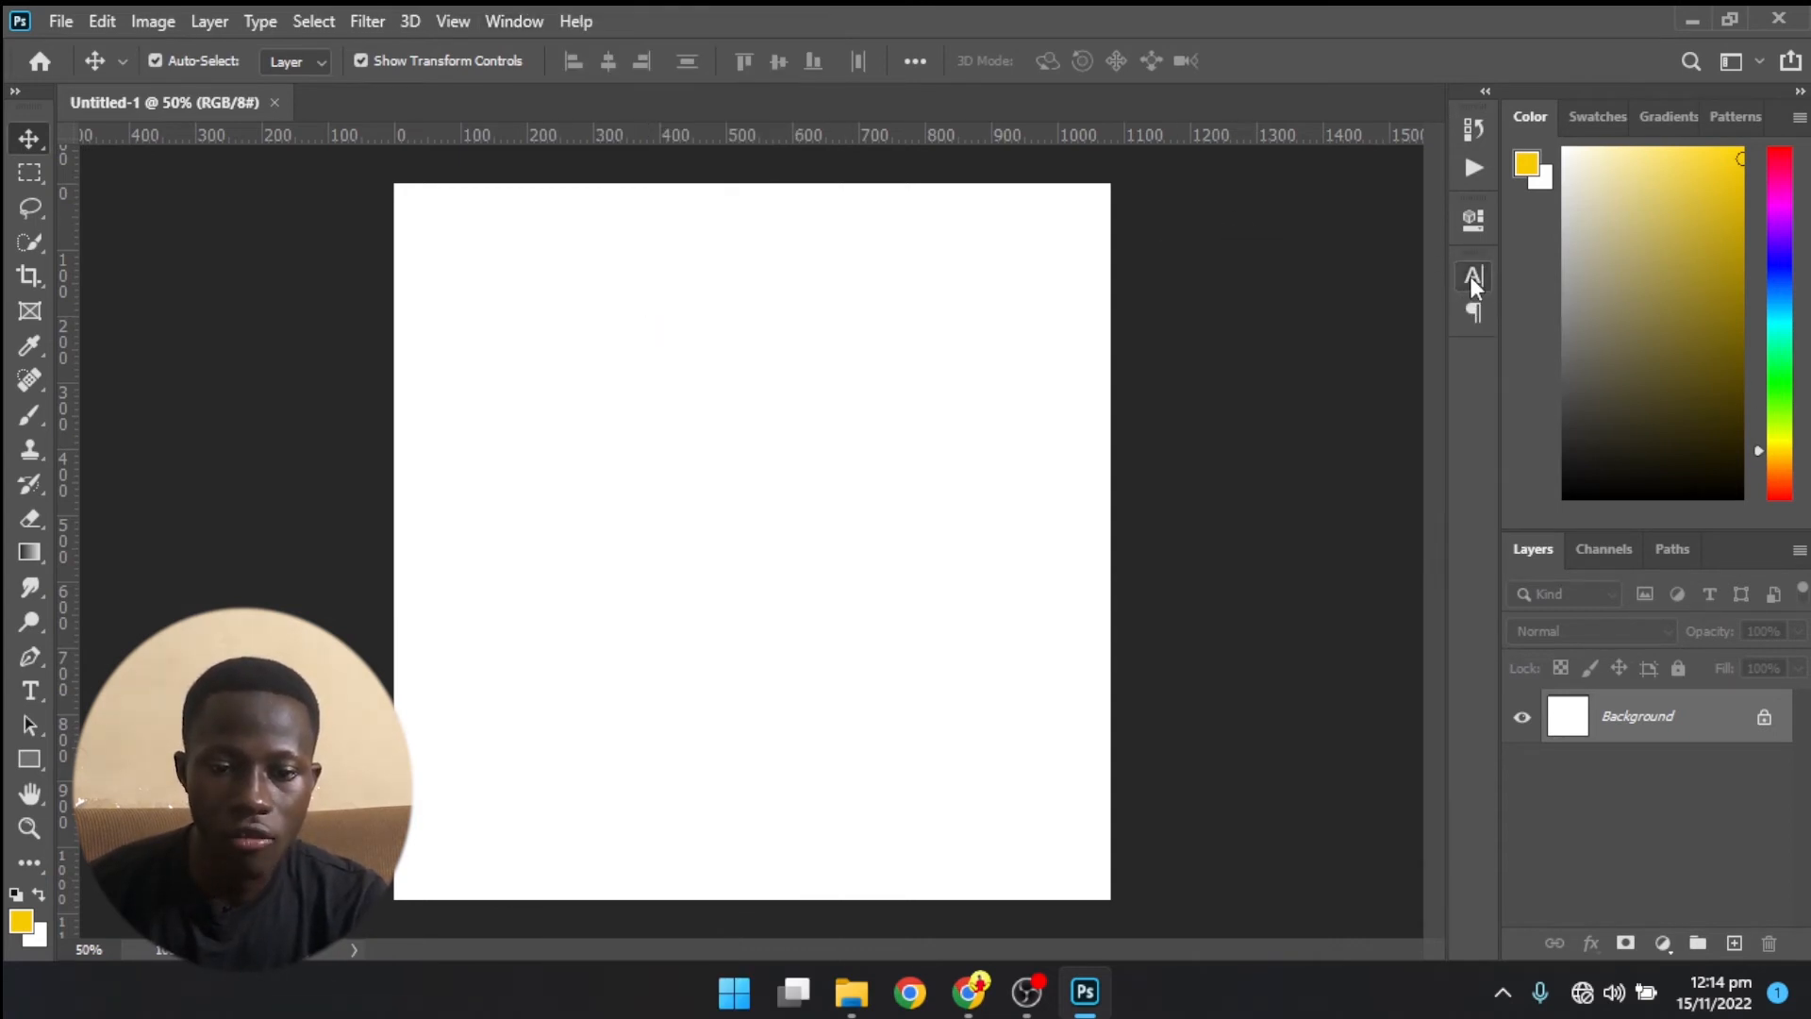
click(1473, 279)
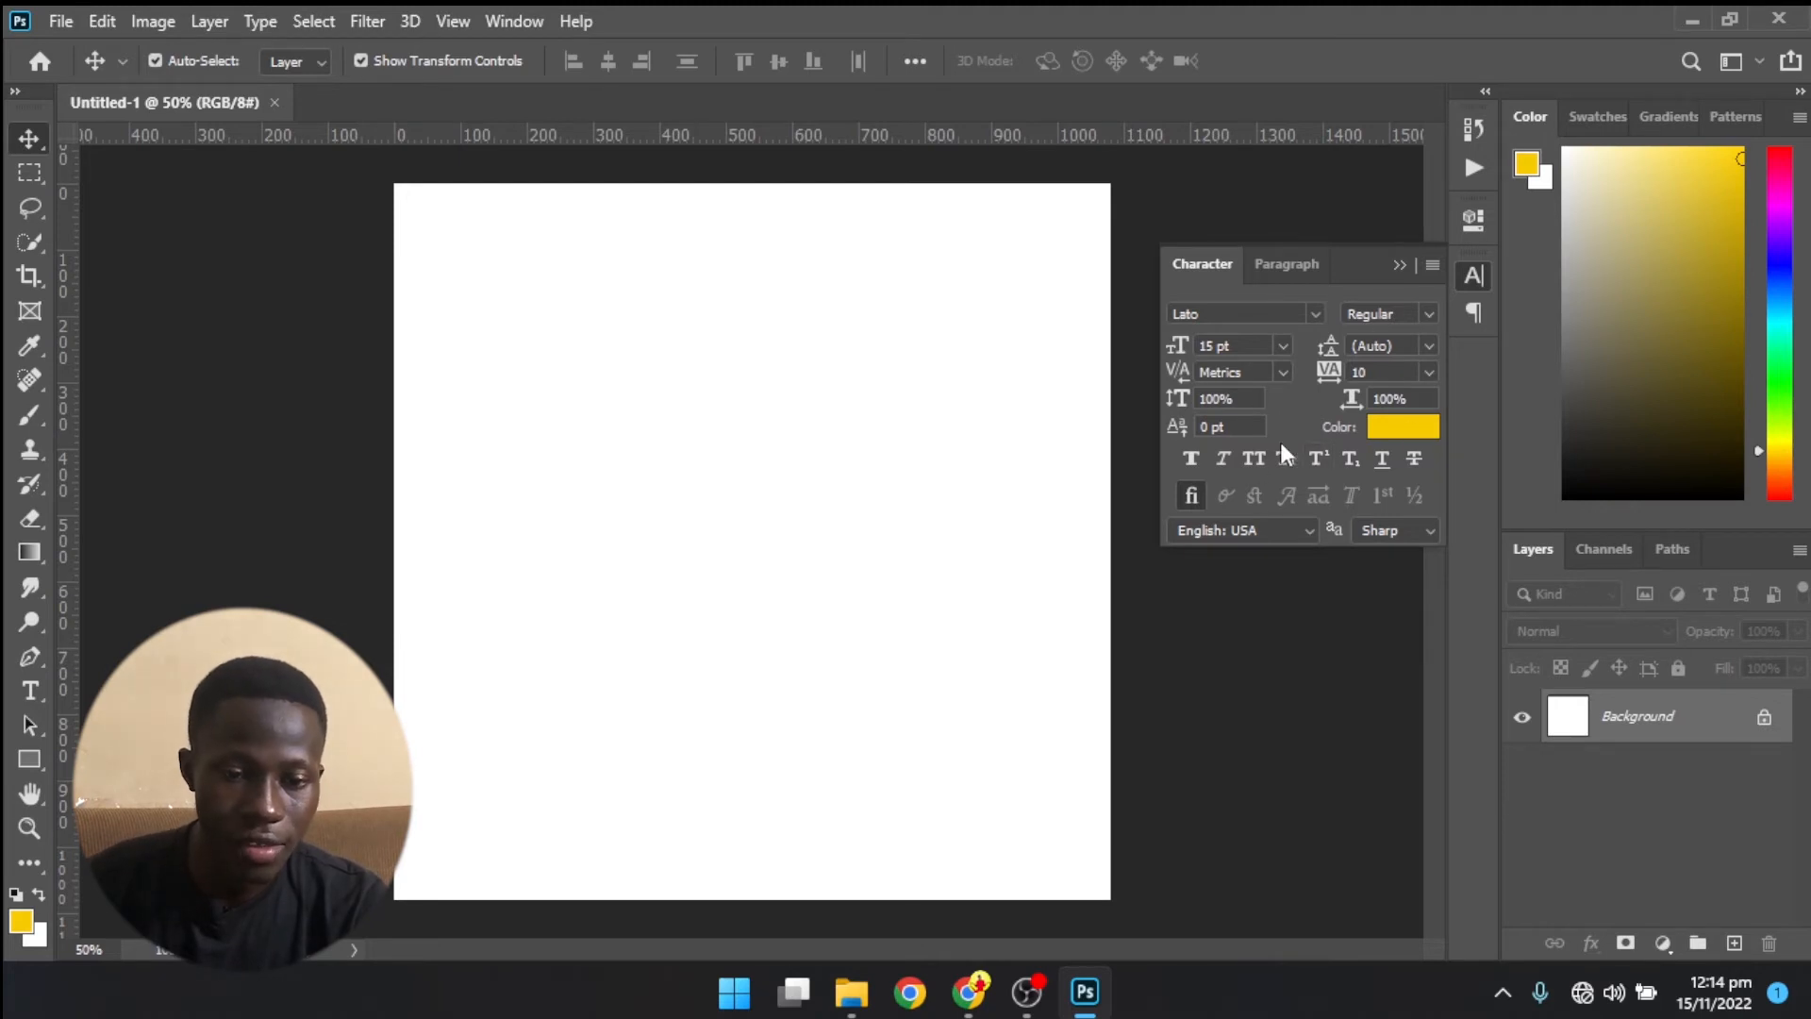
click(1460, 319)
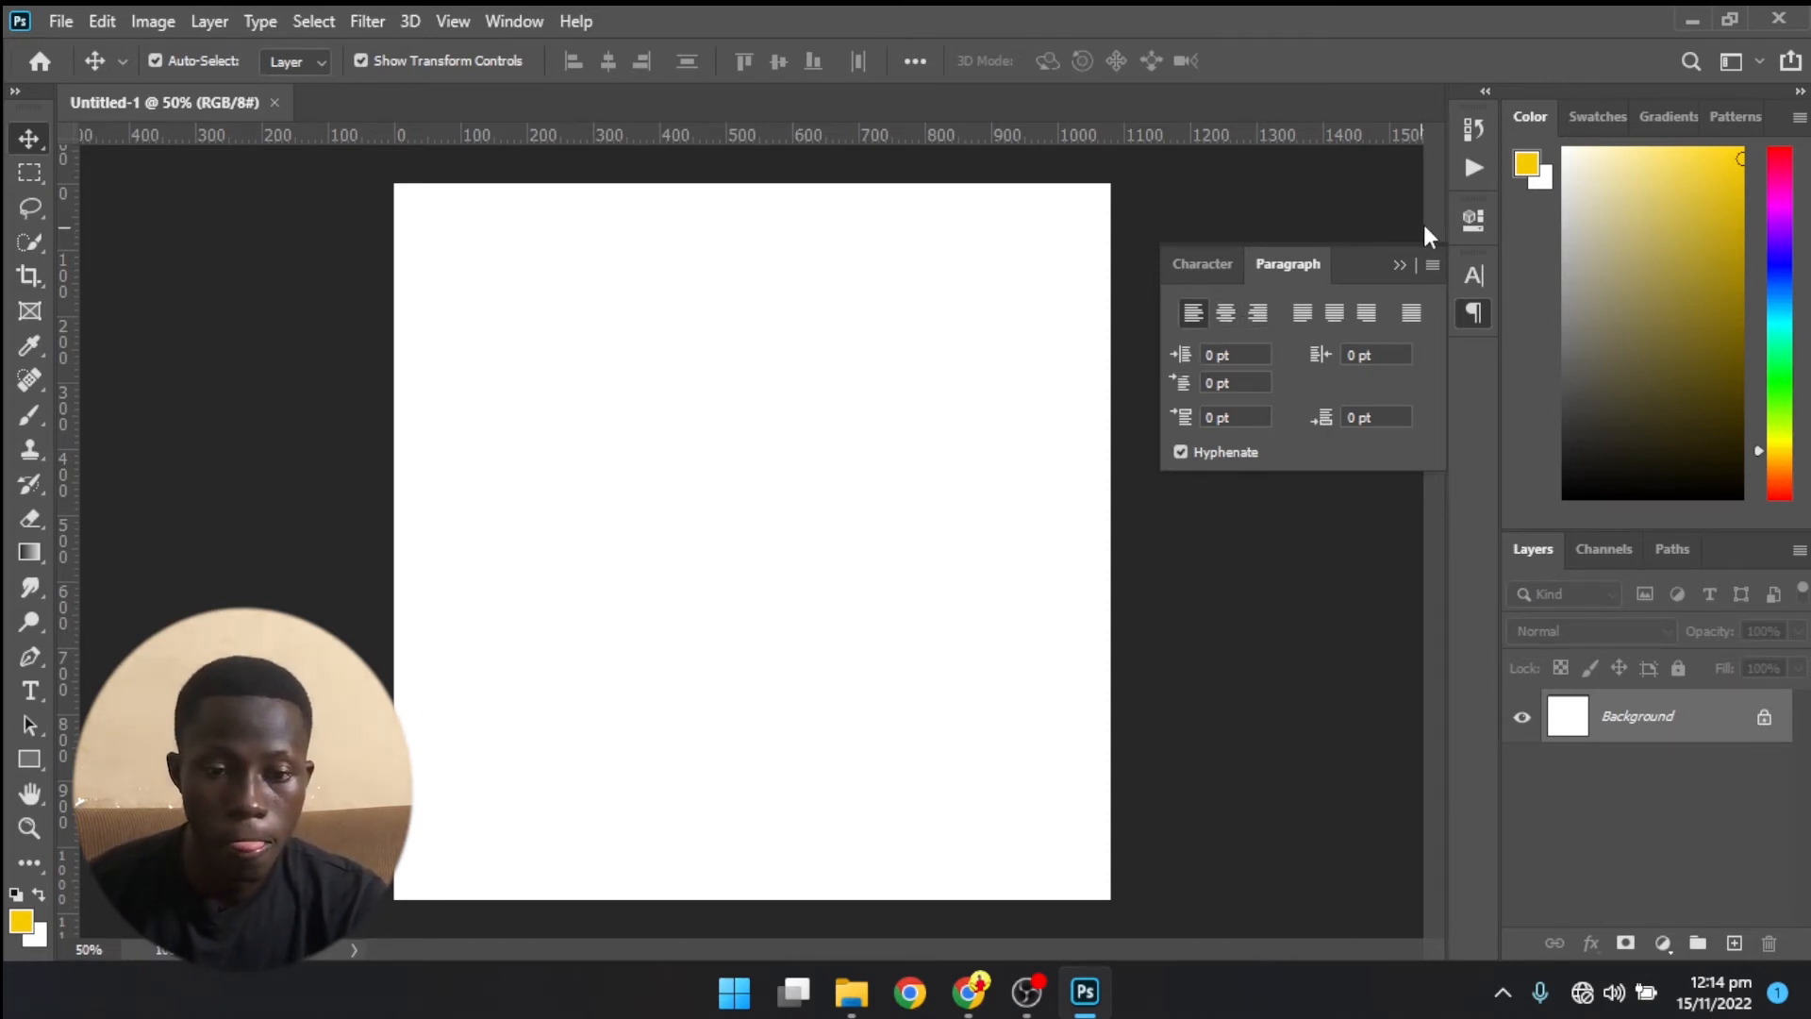
click(1400, 268)
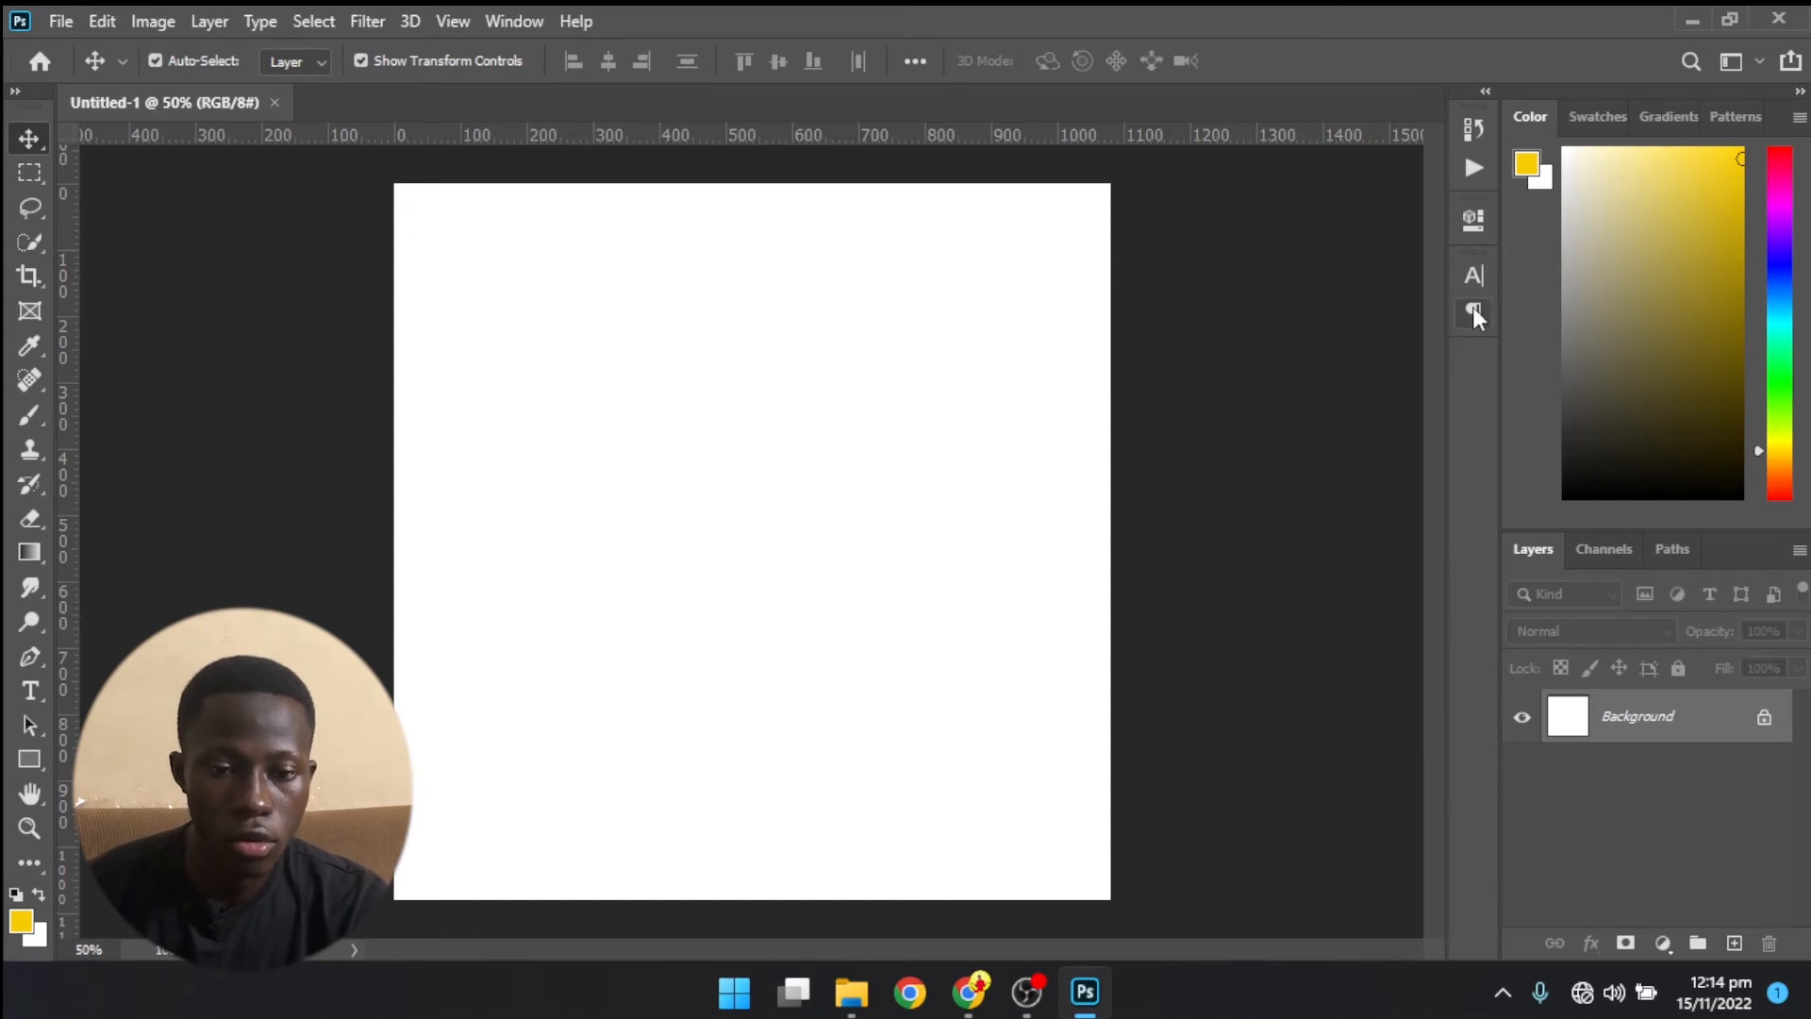
- Add the Navigator panel, dock it in the Color panel group after Patterns, and widen the dock
click(516, 21)
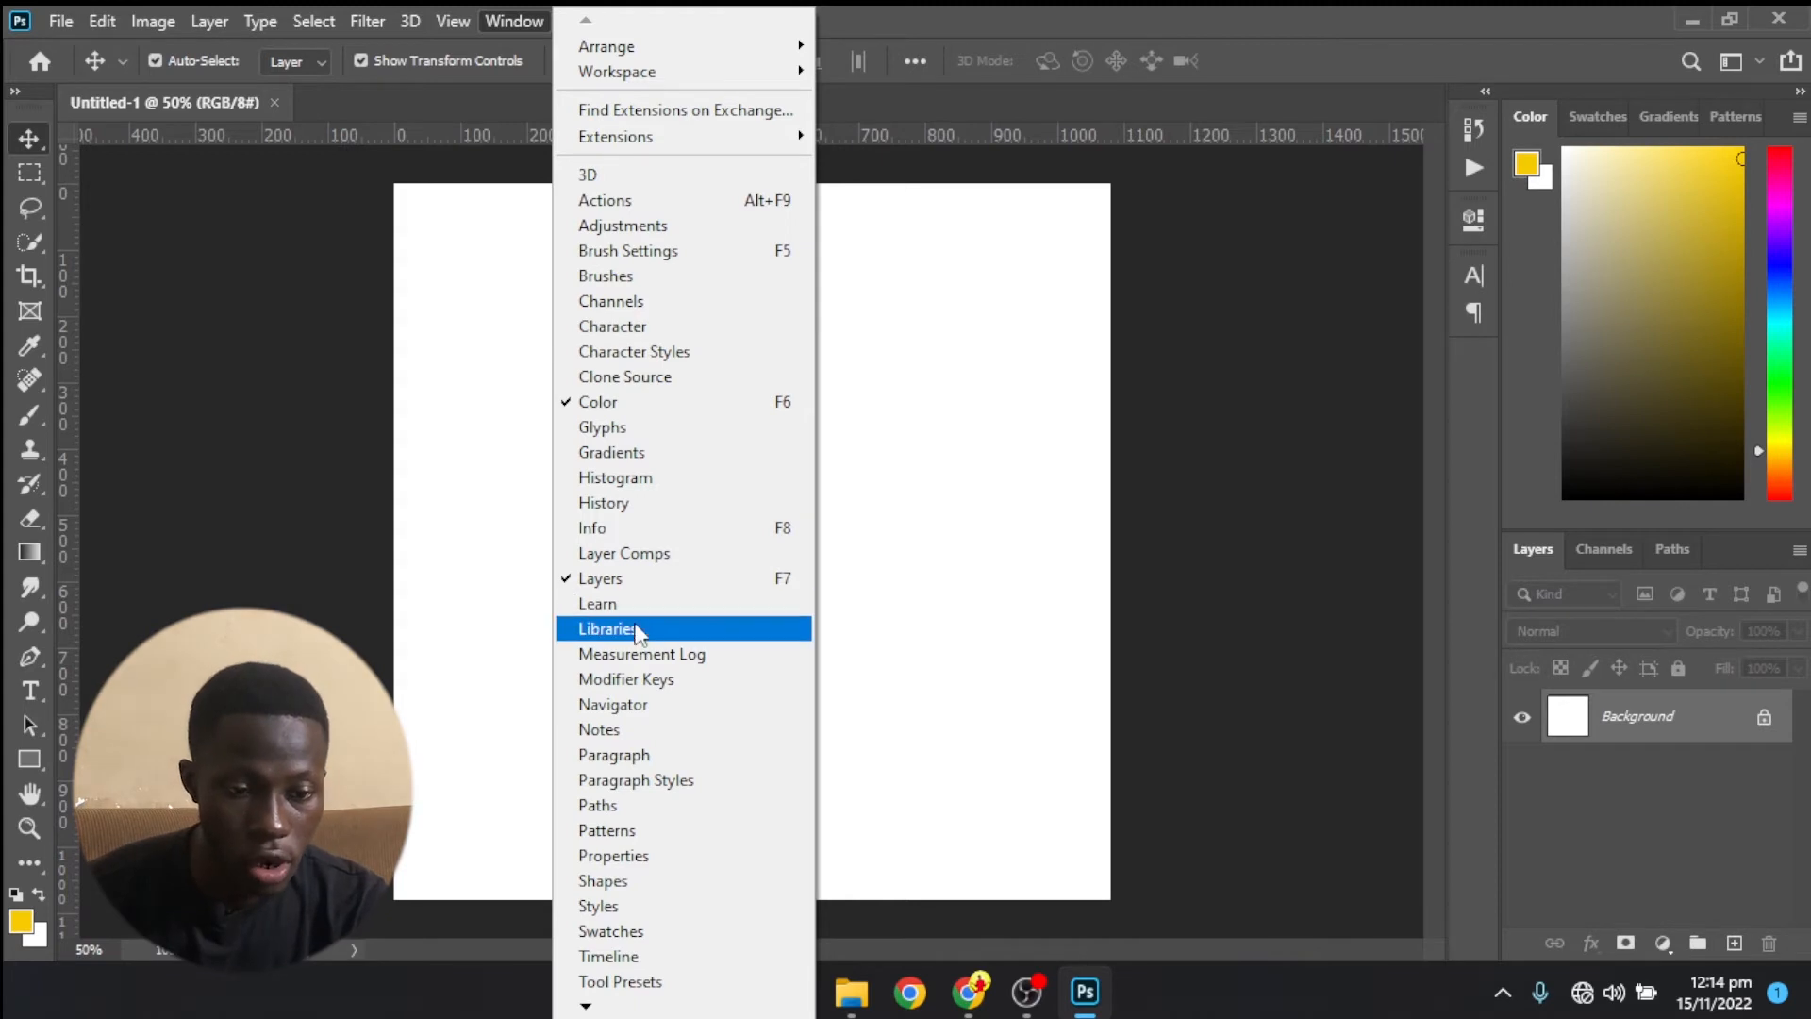
click(660, 704)
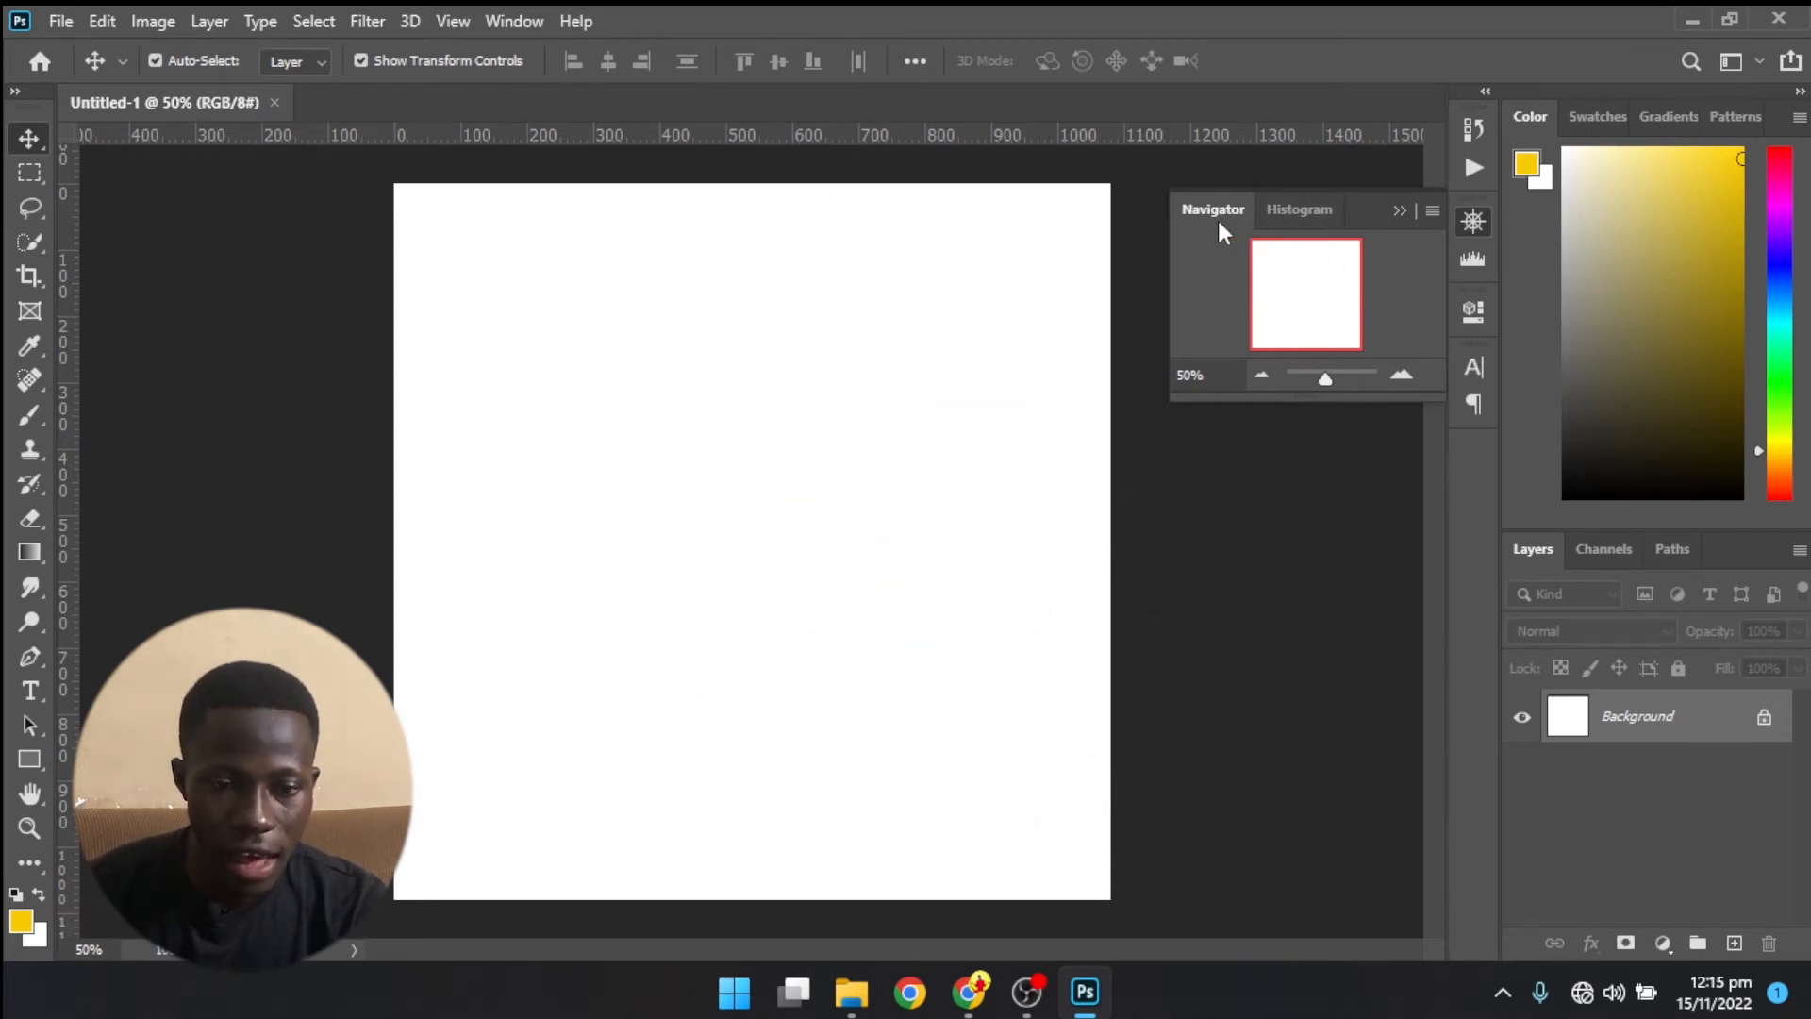
drag(1215, 213, 1746, 116)
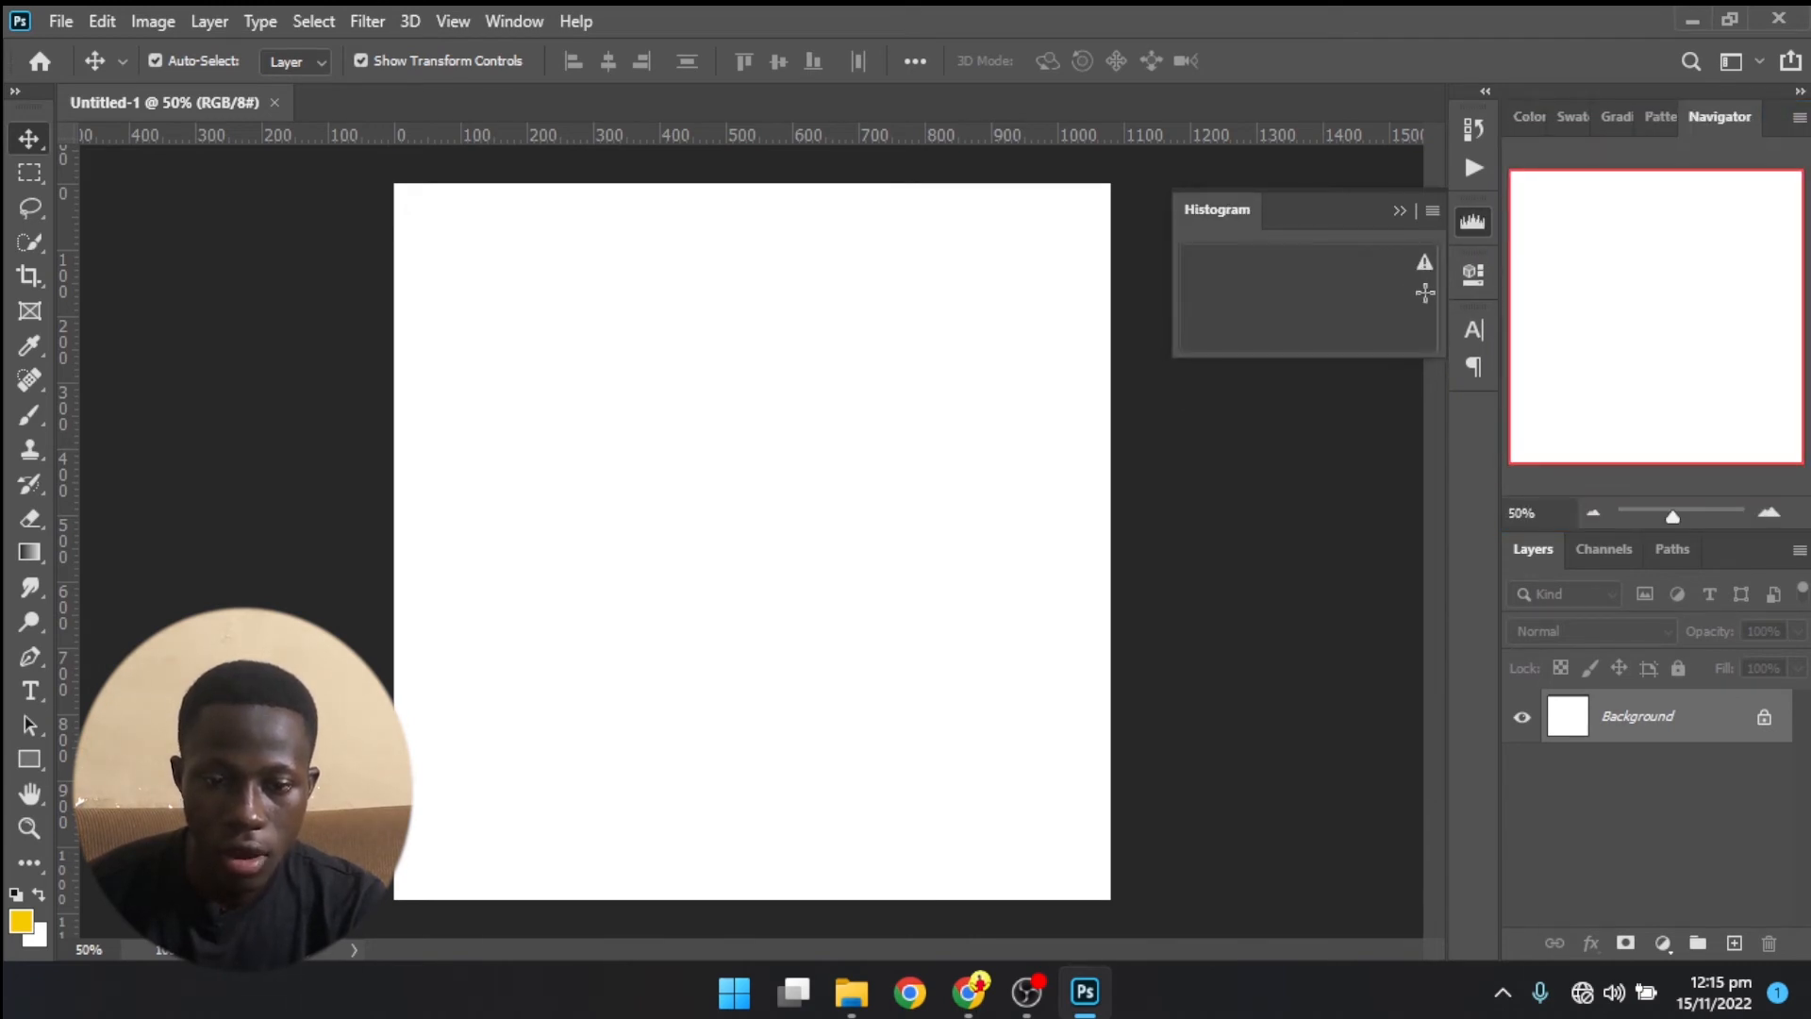
drag(1499, 435, 1423, 433)
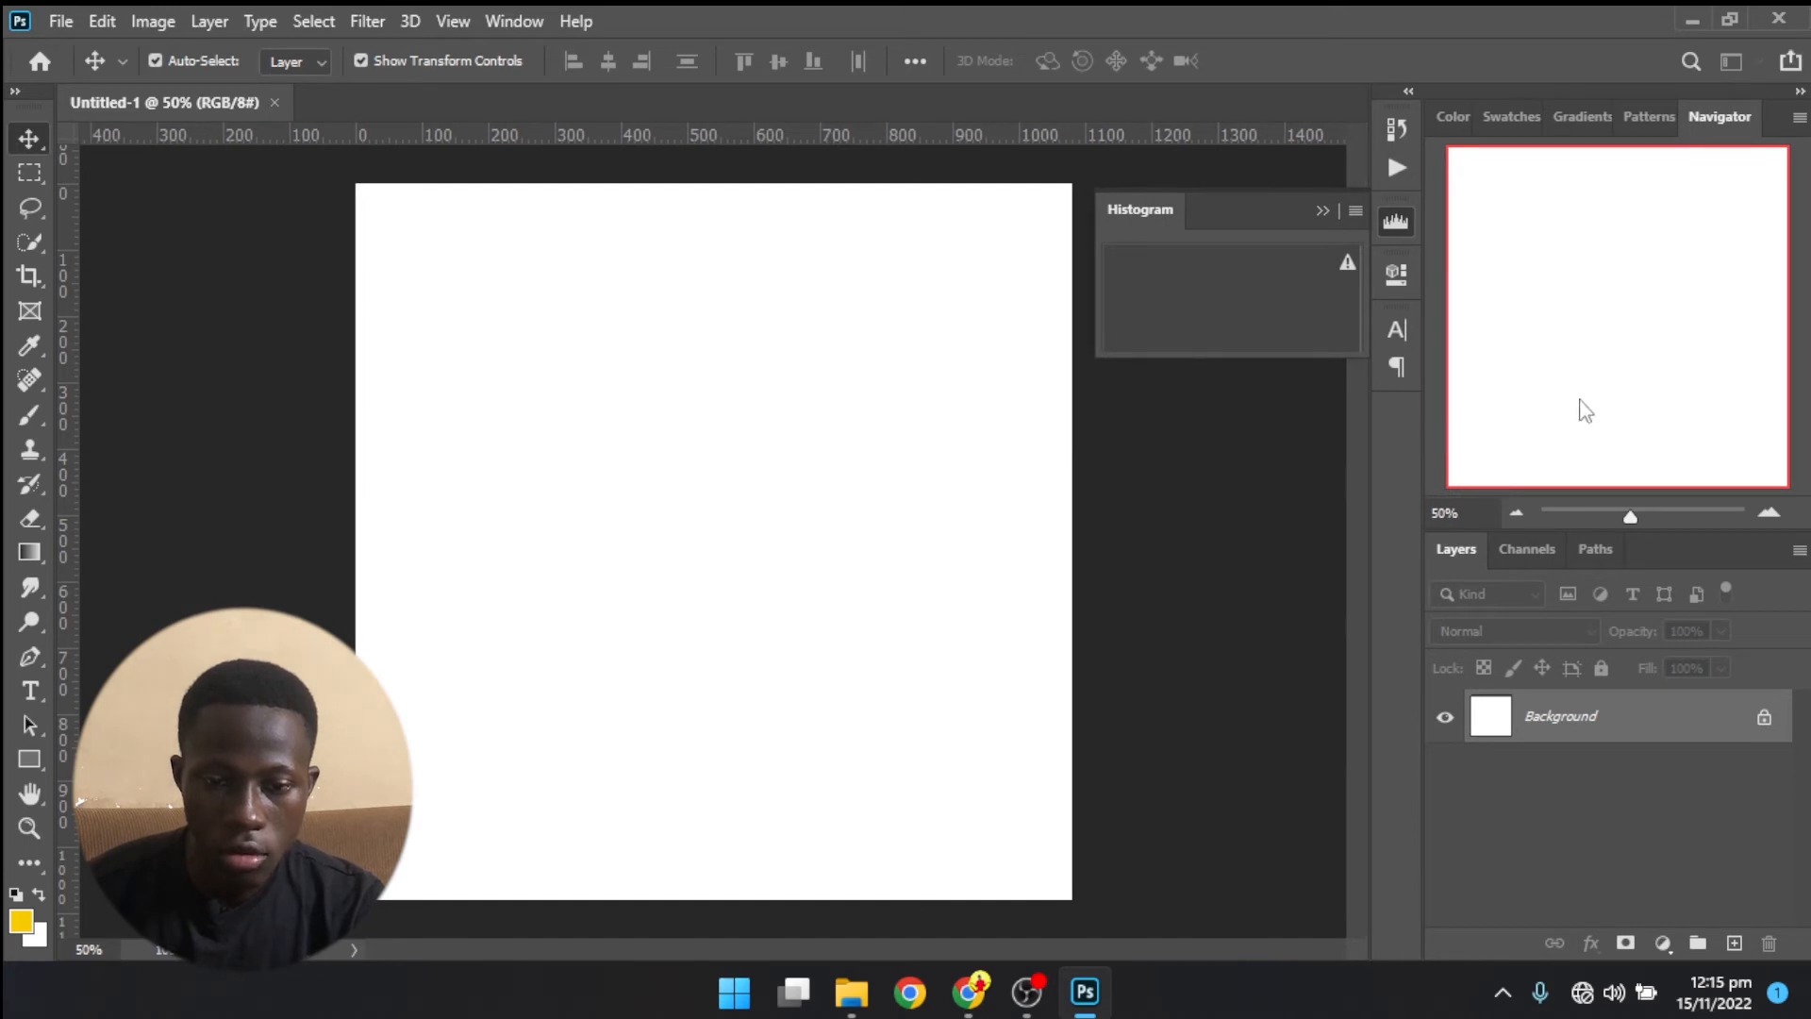
- Zoom the canvas out and in from the Navigator, finishing at 25%
click(1518, 512)
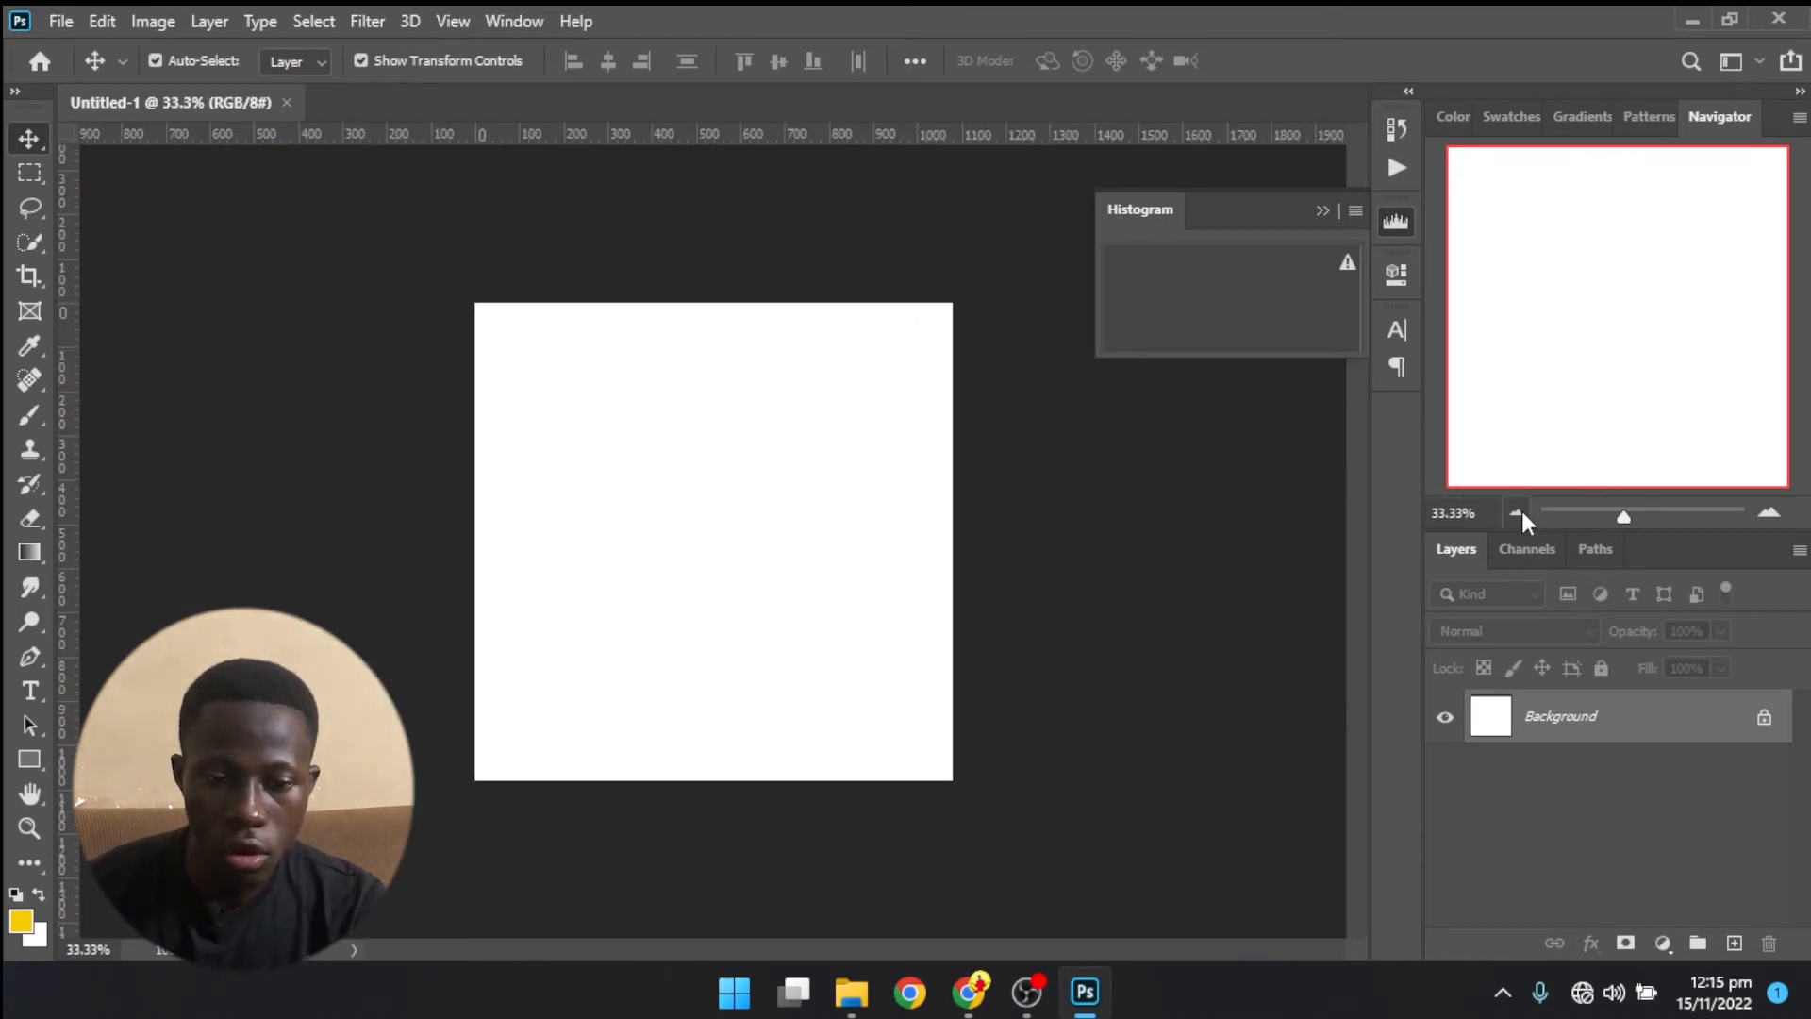
click(1518, 512)
click(1765, 515)
click(1766, 515)
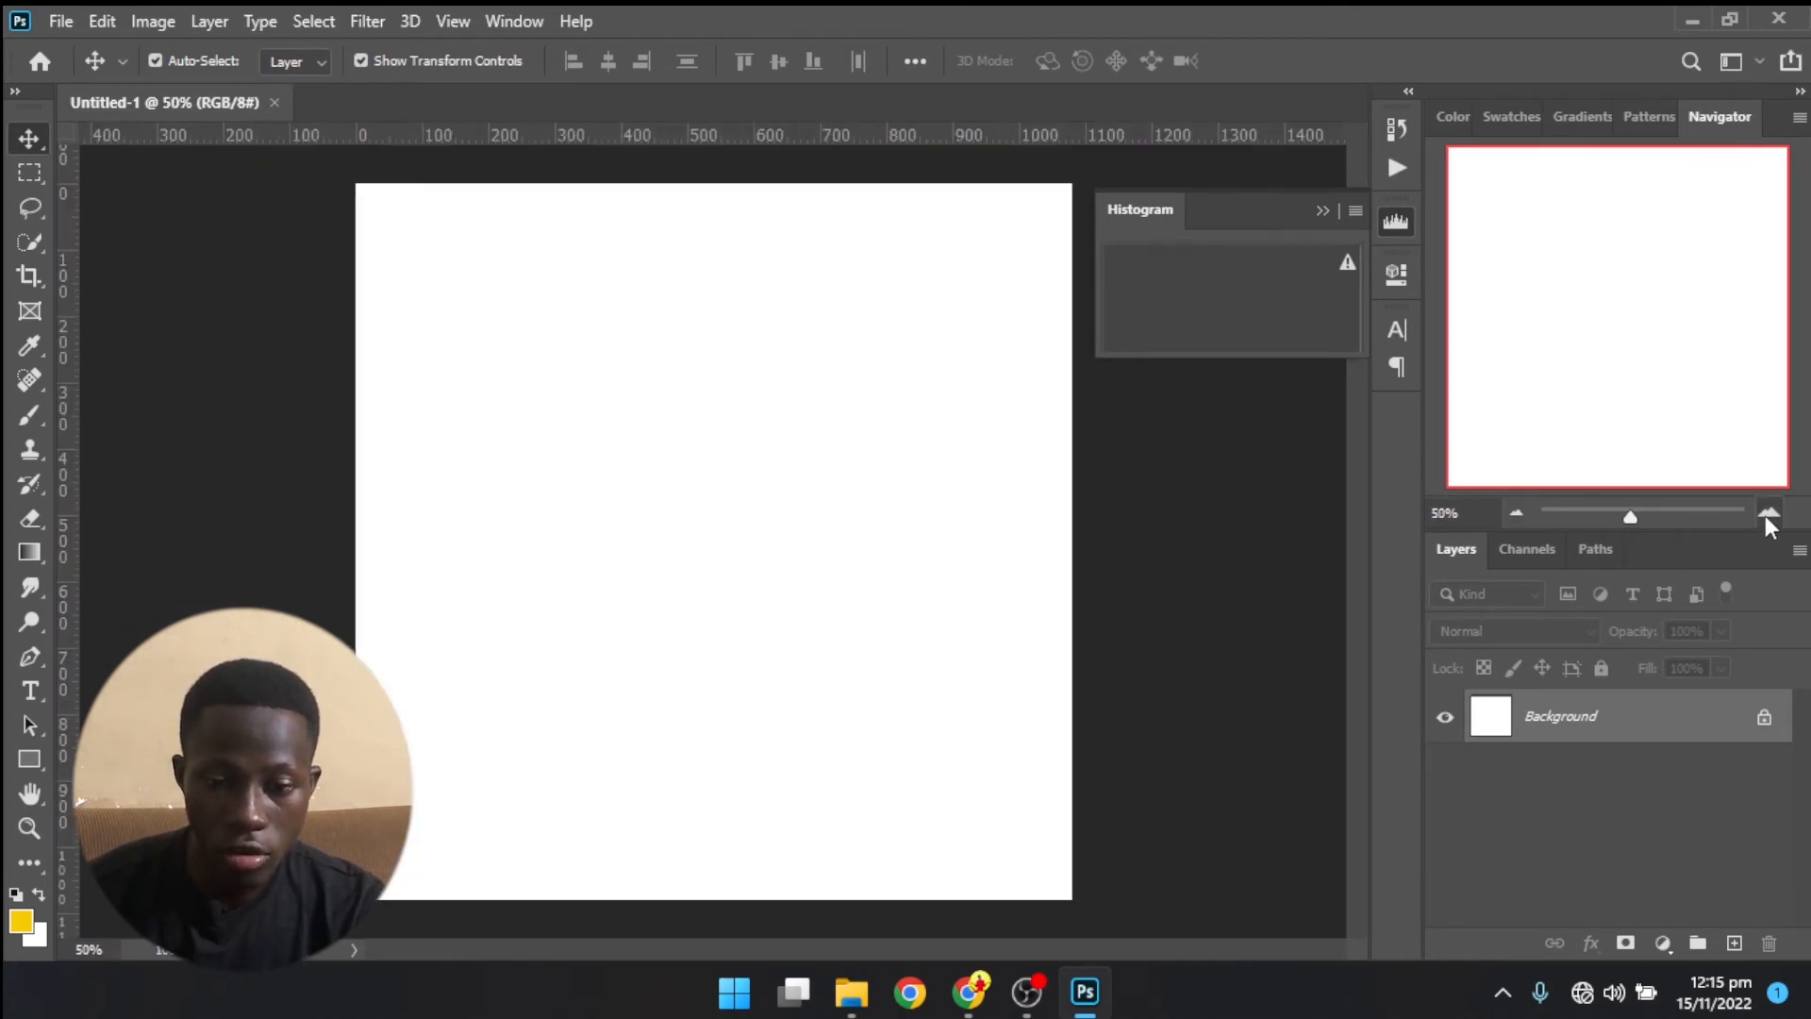
click(1519, 512)
click(1519, 512)
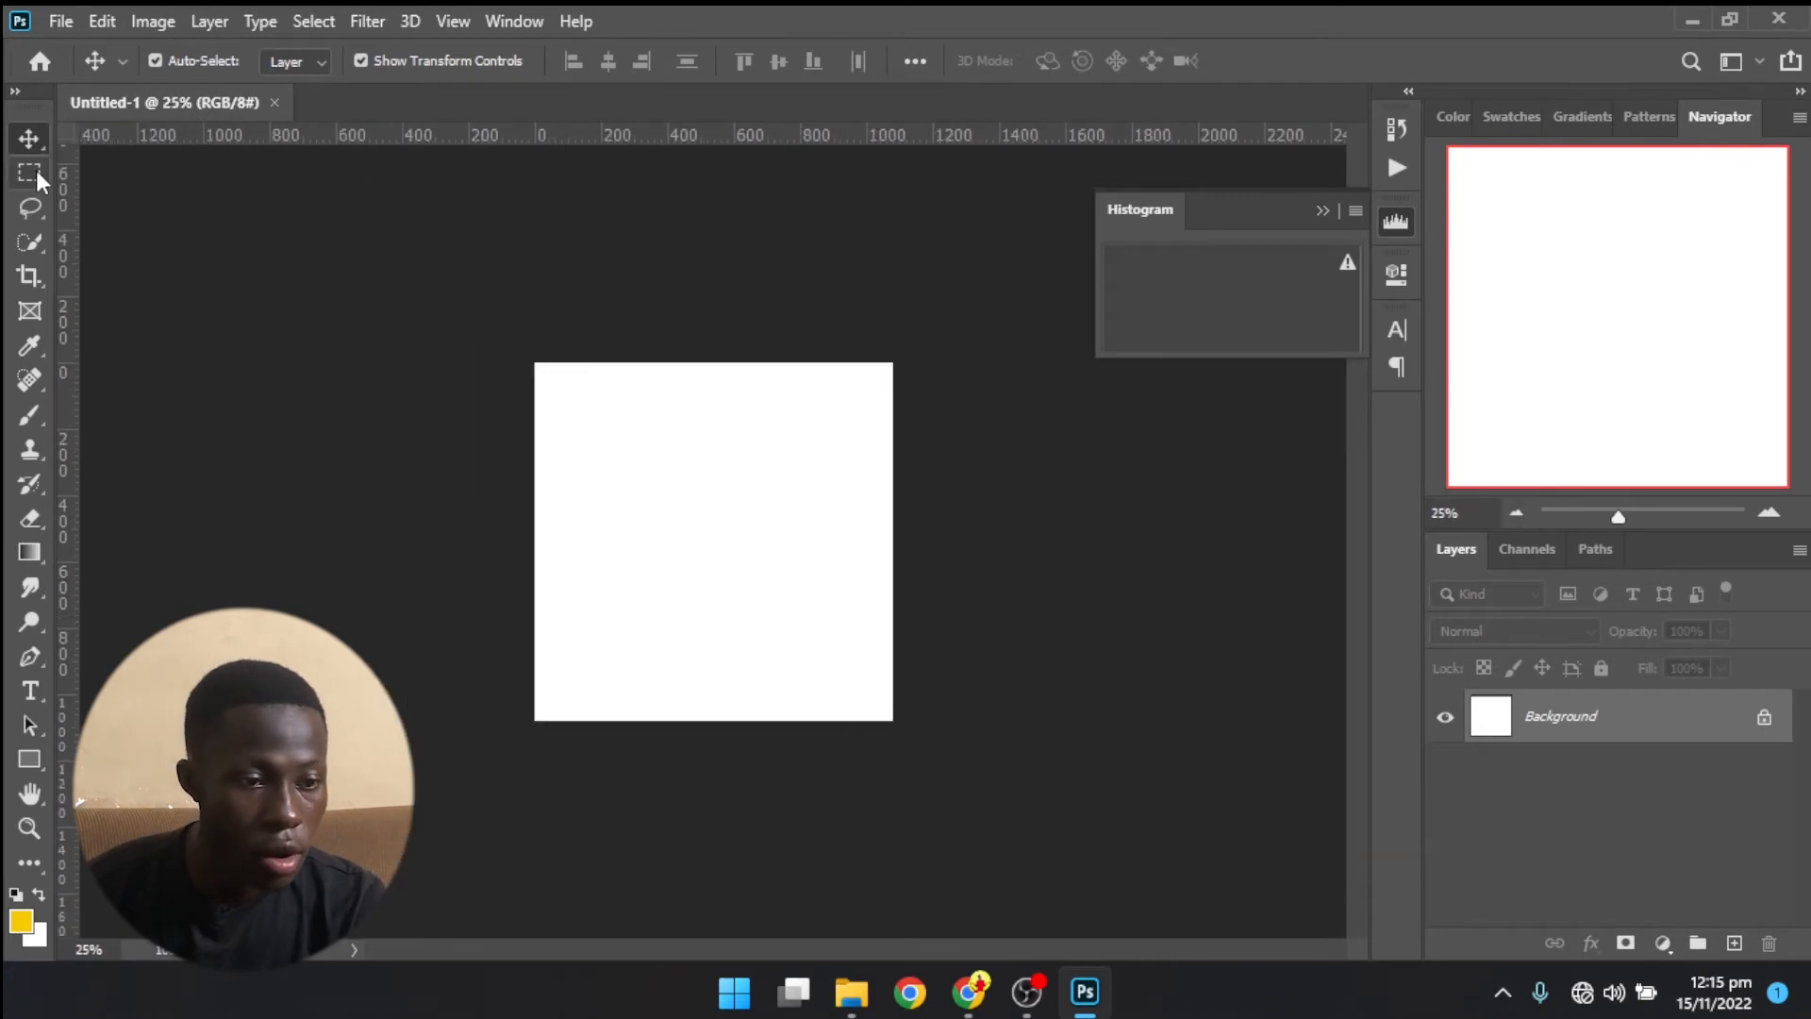
- Draw a yellow rectangle about 744 x 580 px in the middle of the canvas and collapse its Properties panel
key(u)
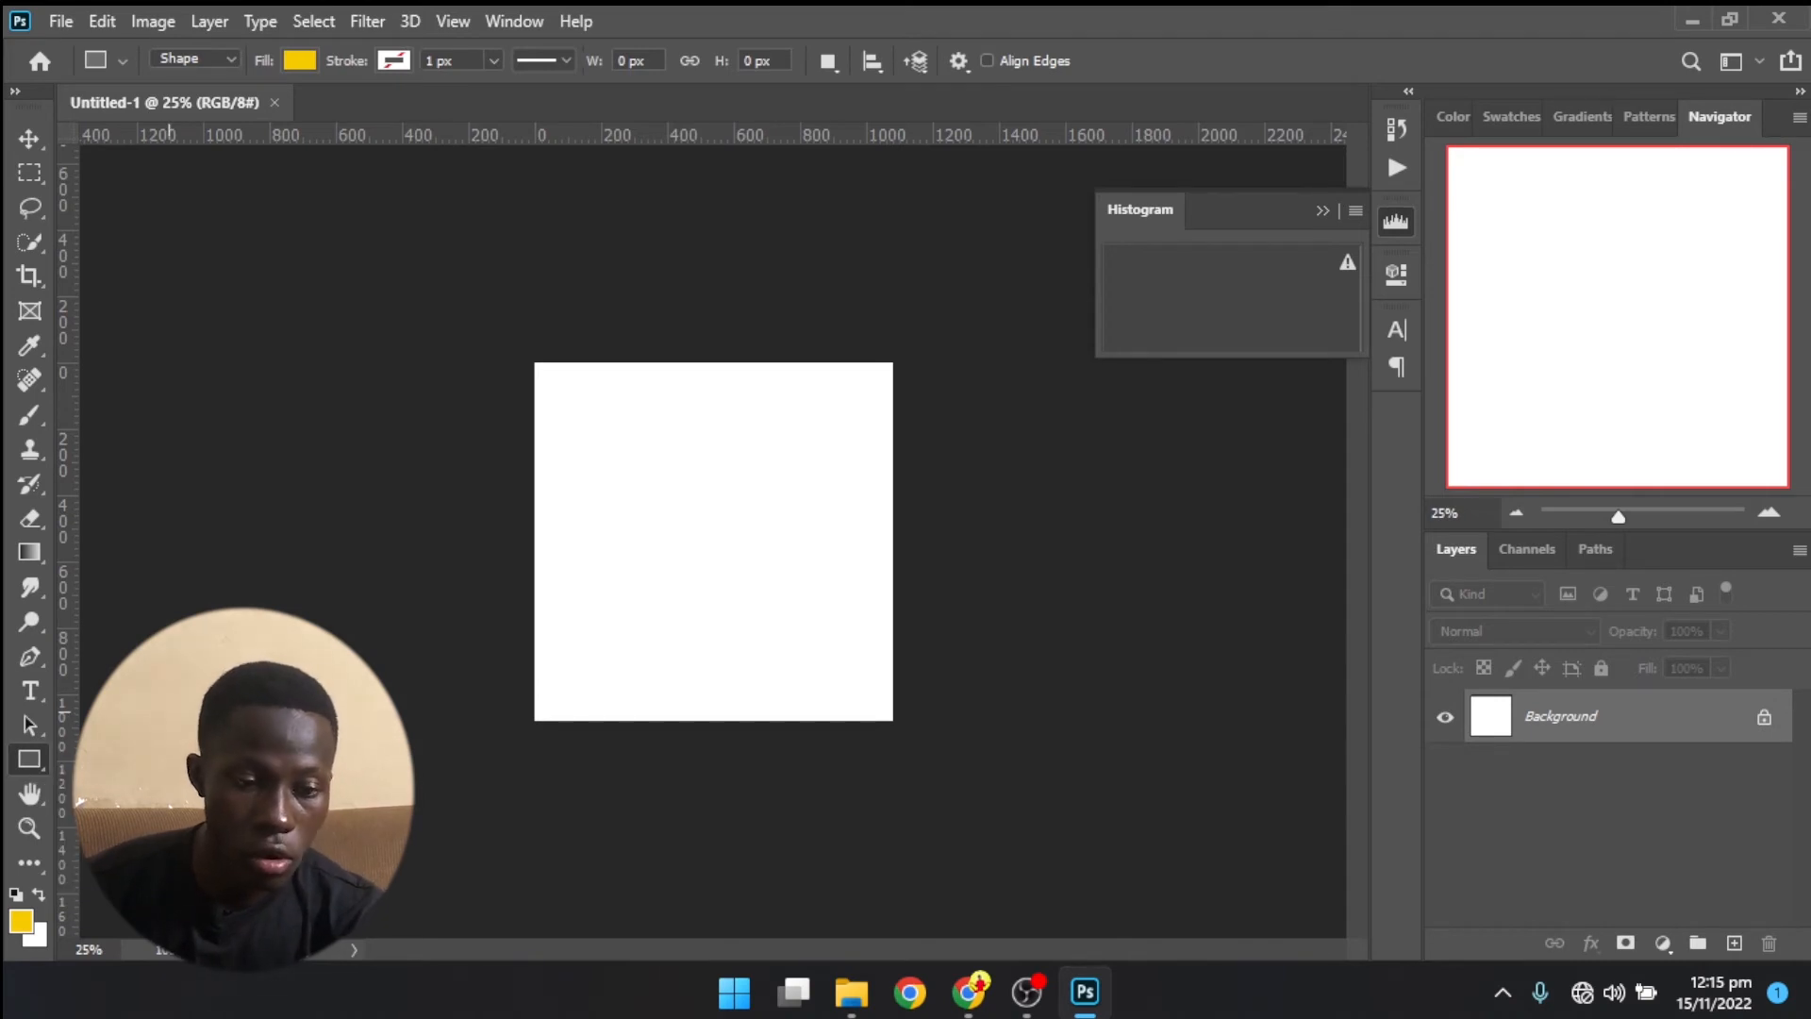
drag(599, 433, 847, 627)
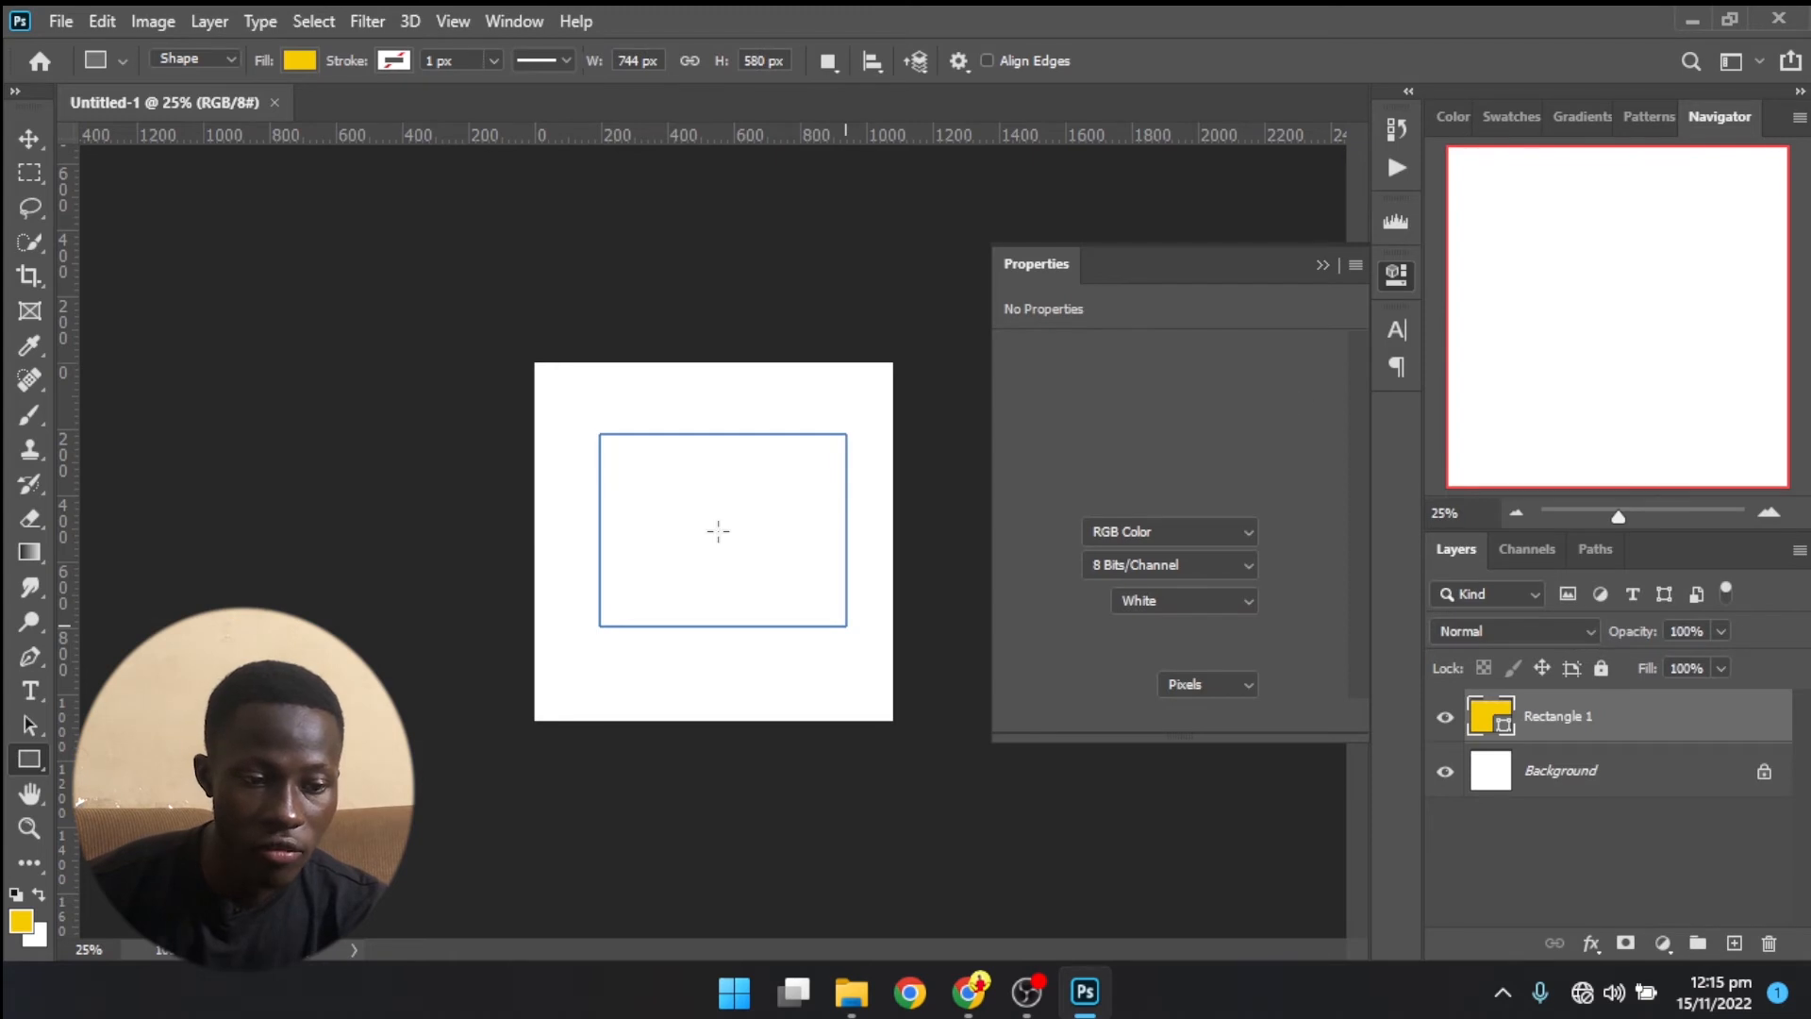
click(1323, 265)
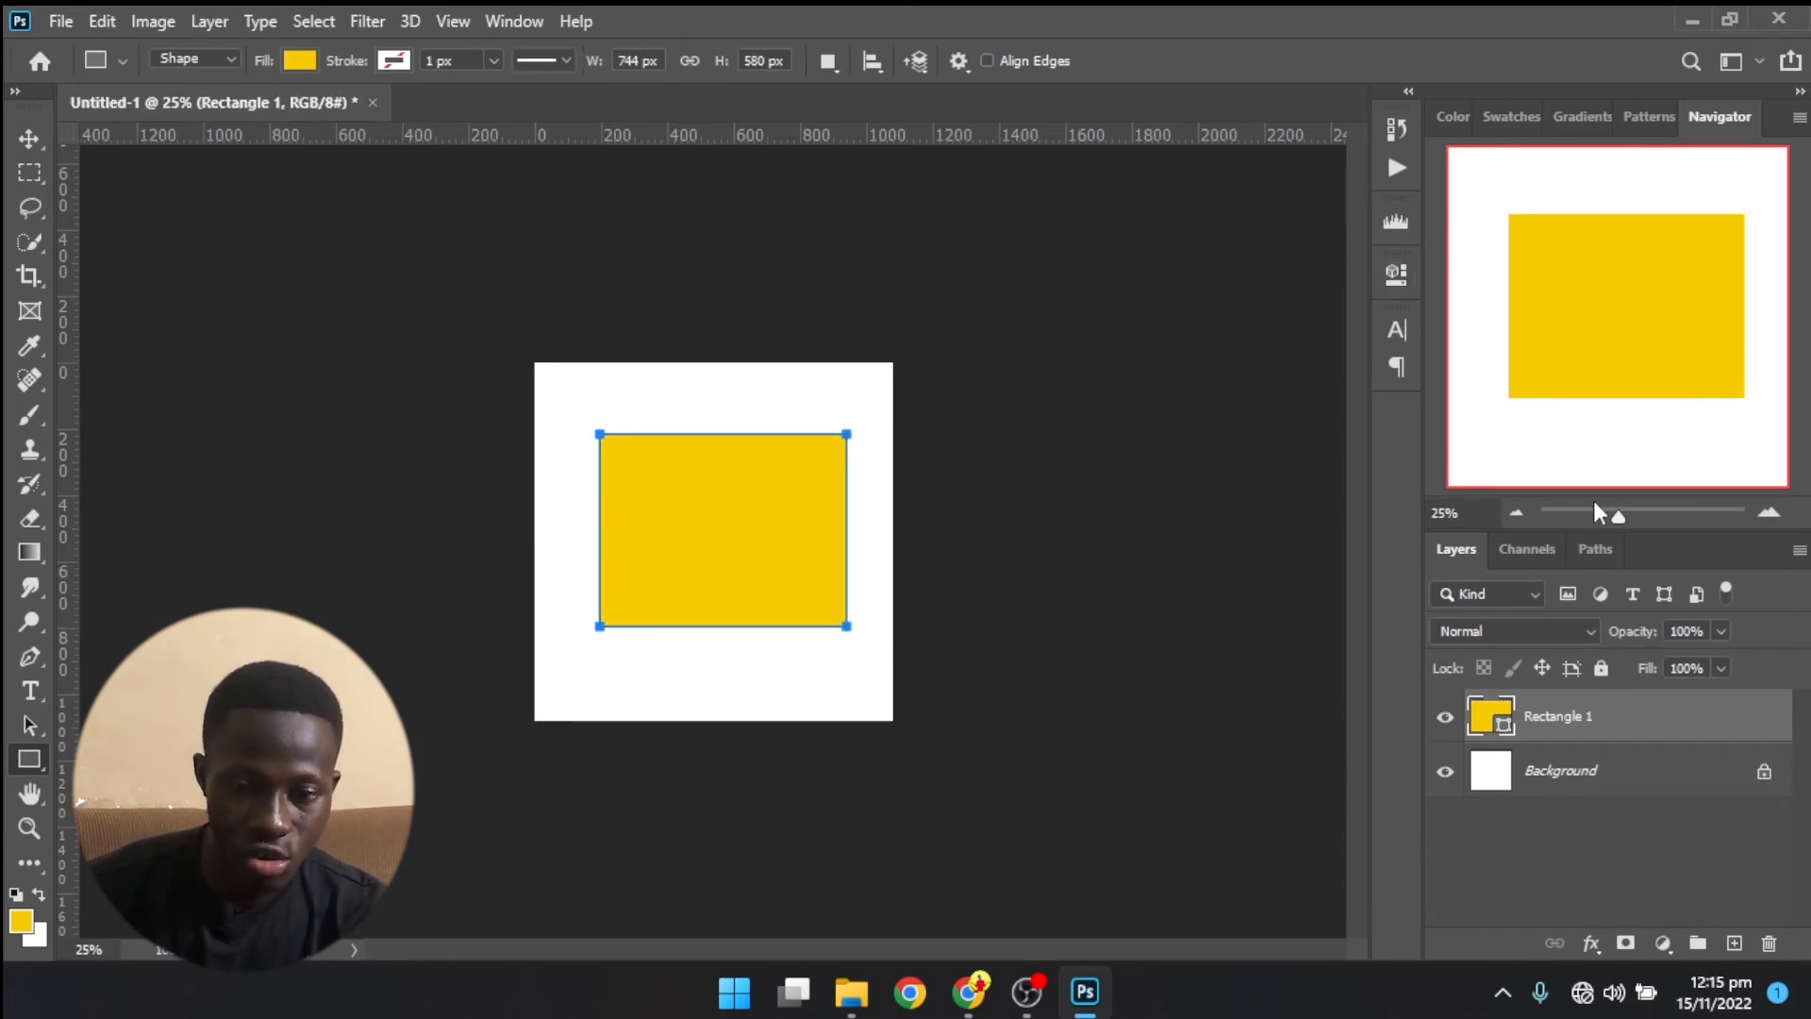
- Zoom and pan around the yellow rectangle with the Navigator, finishing with the whole canvas in view at 33.33%
click(1514, 514)
click(1514, 514)
click(1513, 514)
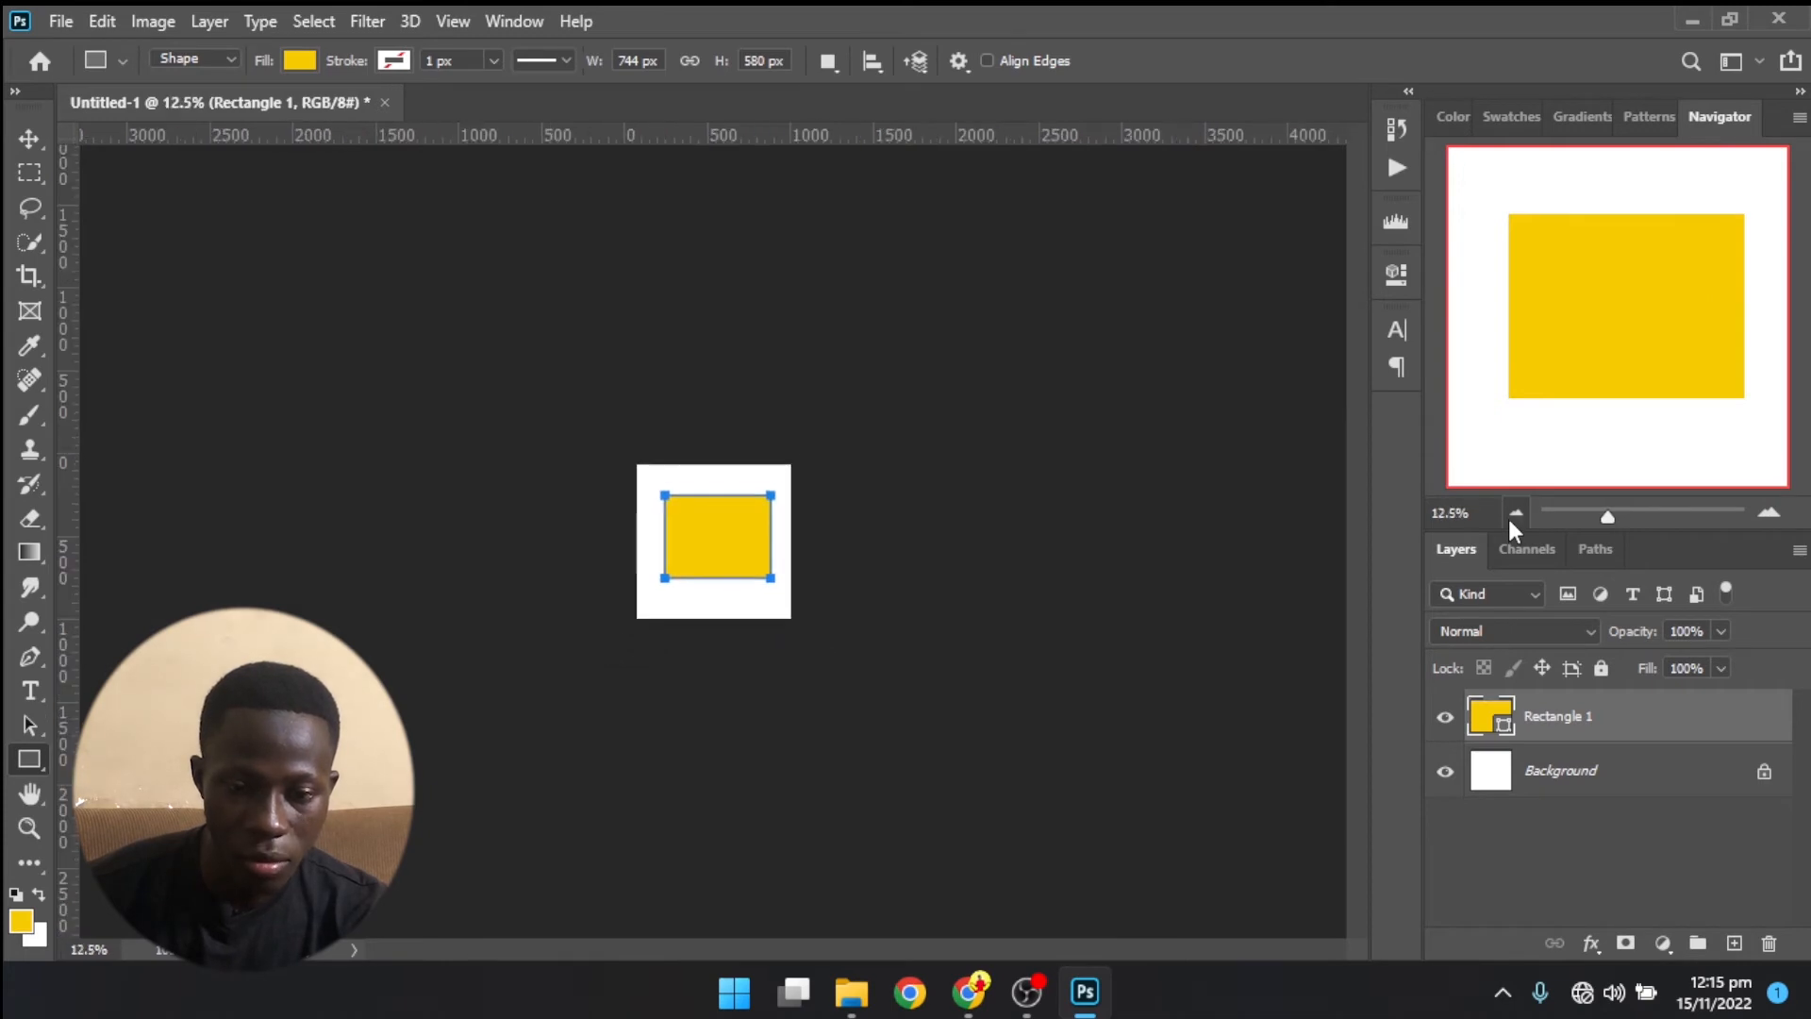
click(1510, 517)
click(1767, 514)
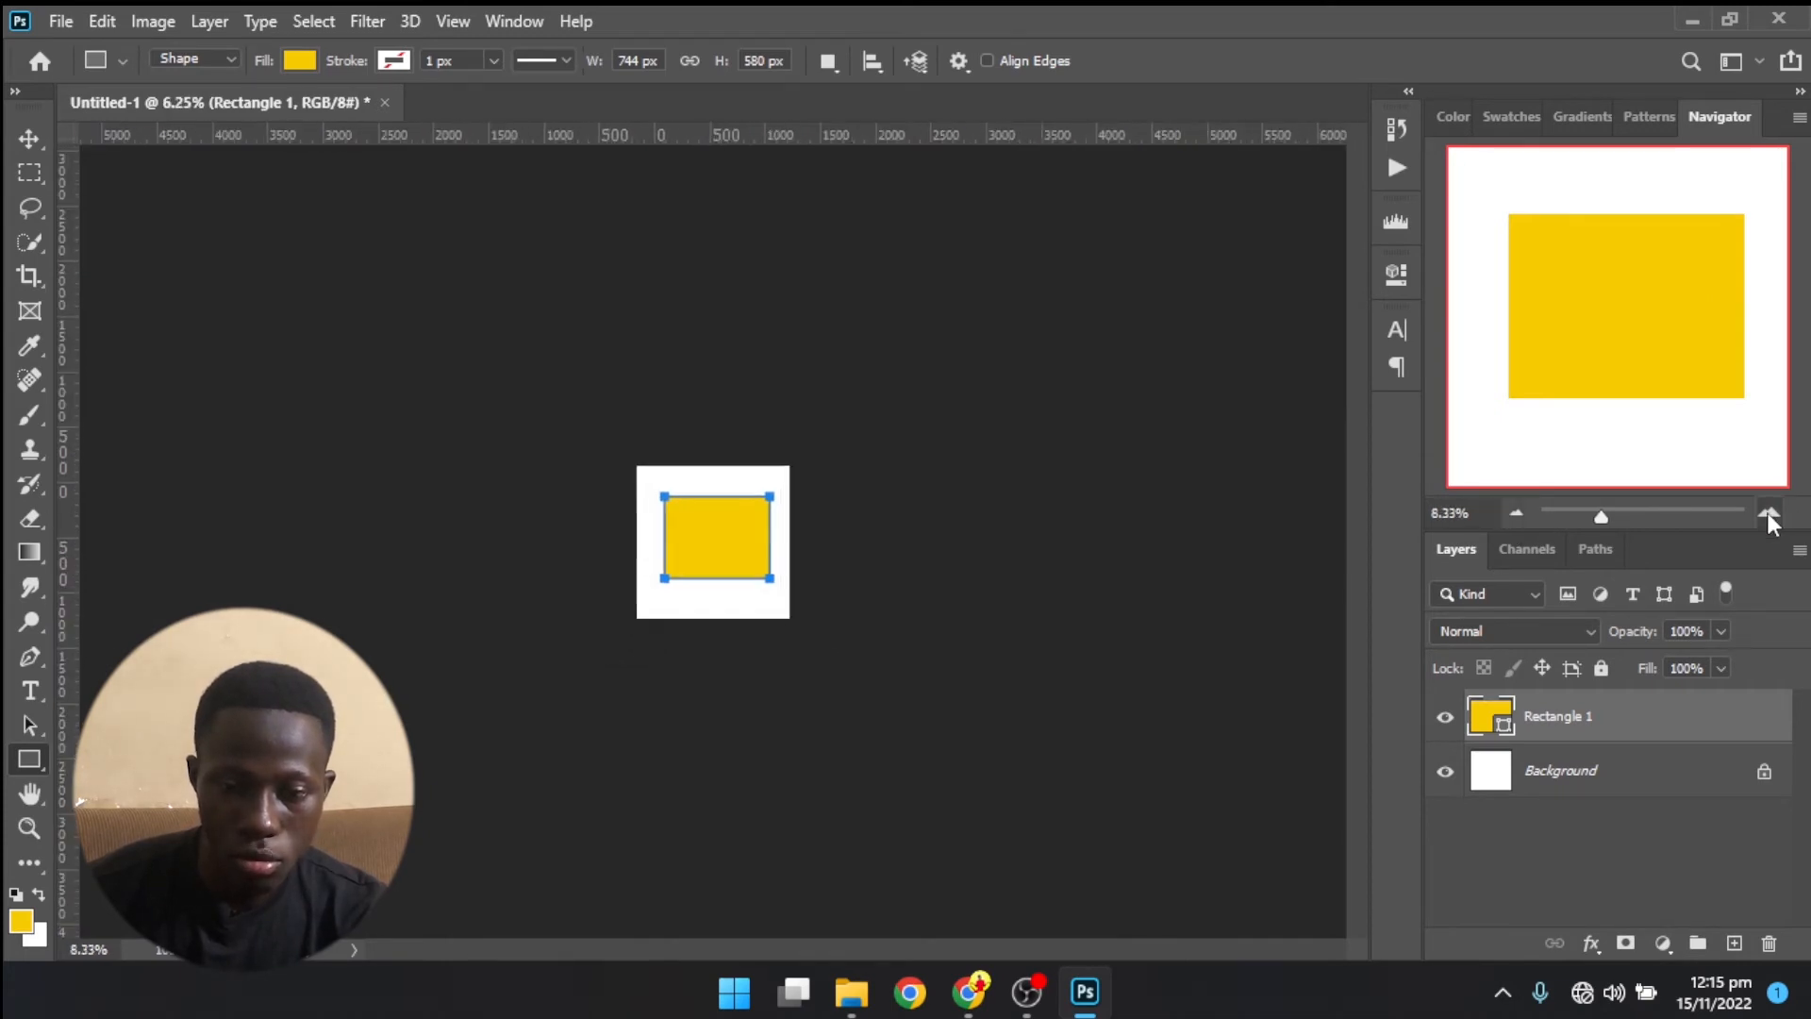
click(1767, 514)
click(1767, 514)
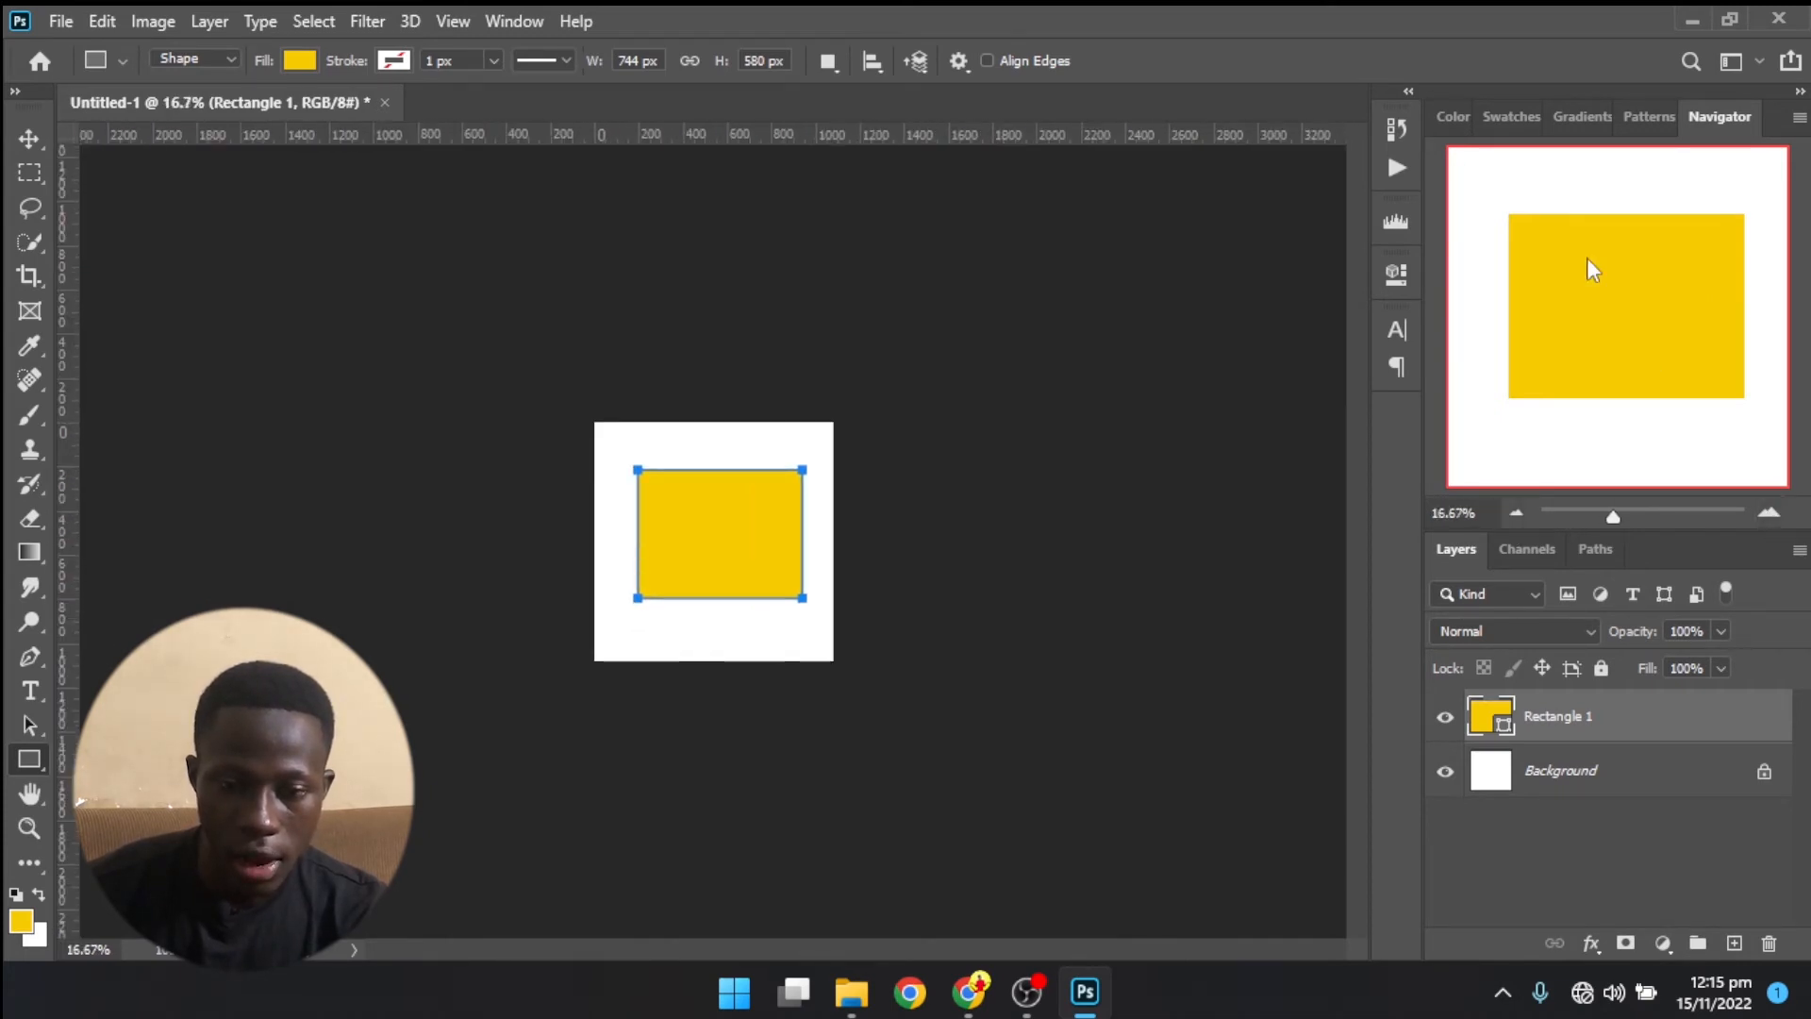
click(1765, 514)
click(1765, 514)
click(1766, 514)
click(1766, 514)
click(1766, 514)
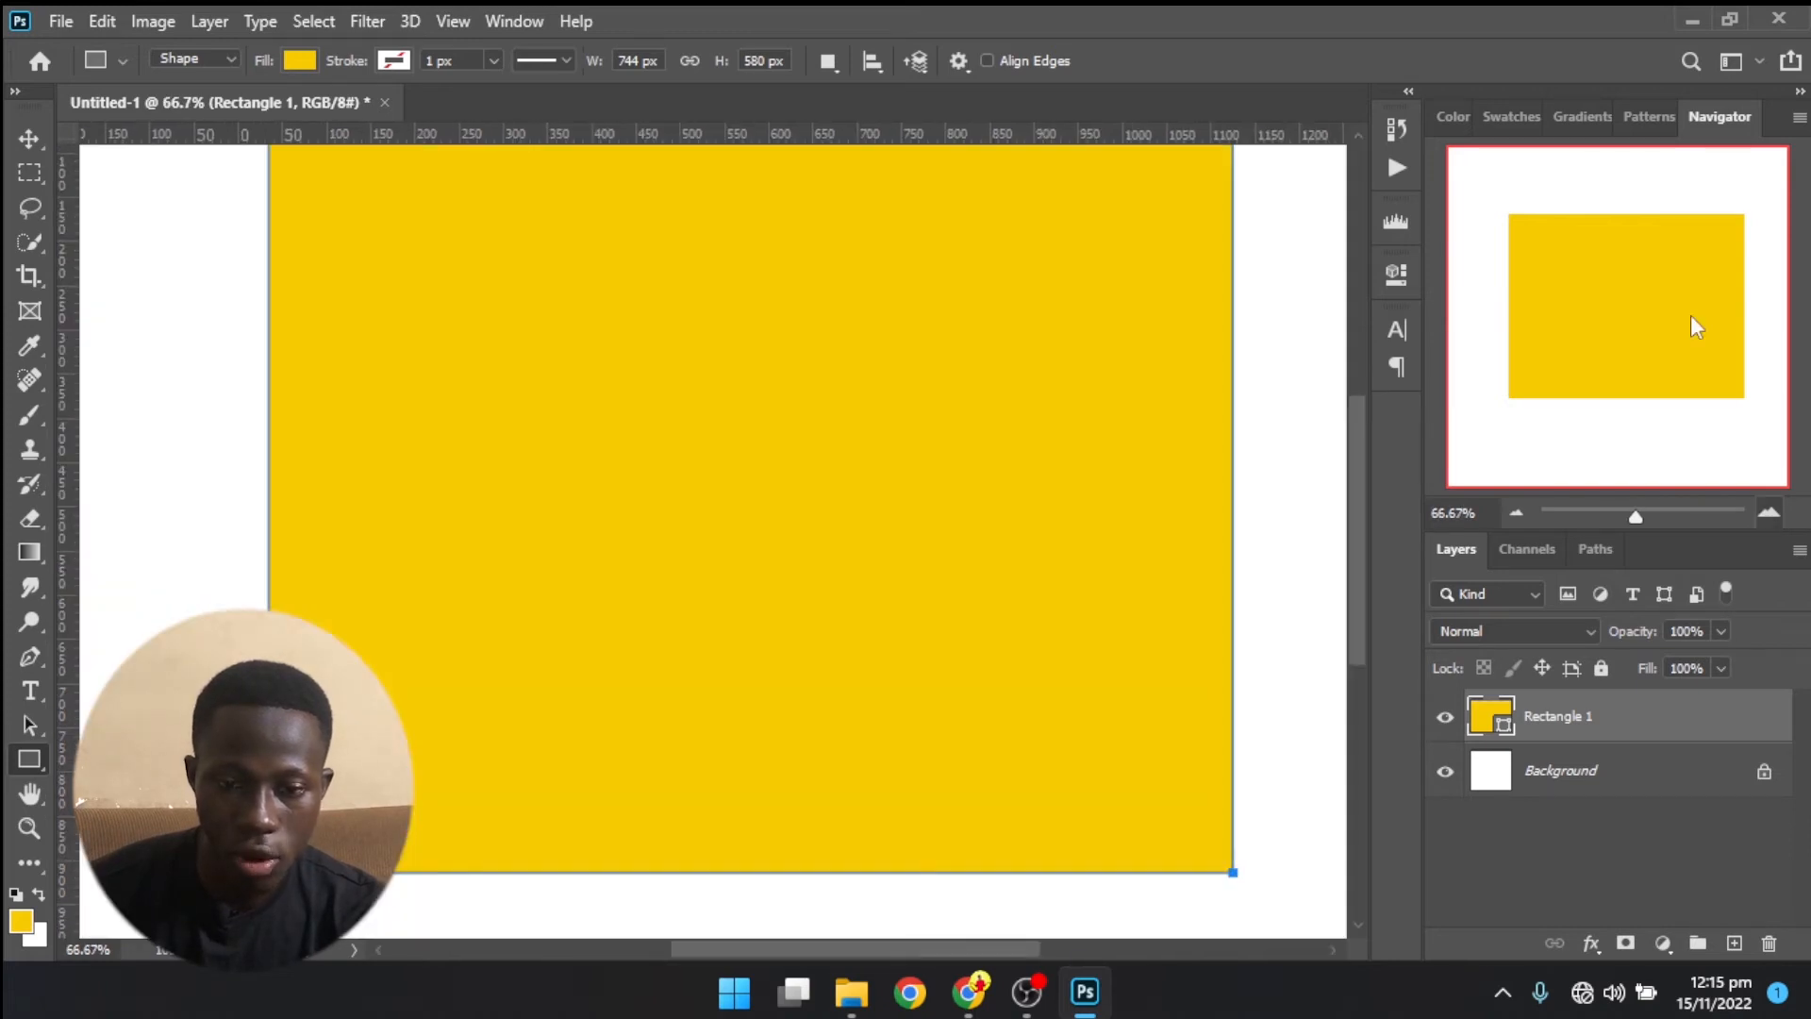
drag(1648, 327, 1541, 417)
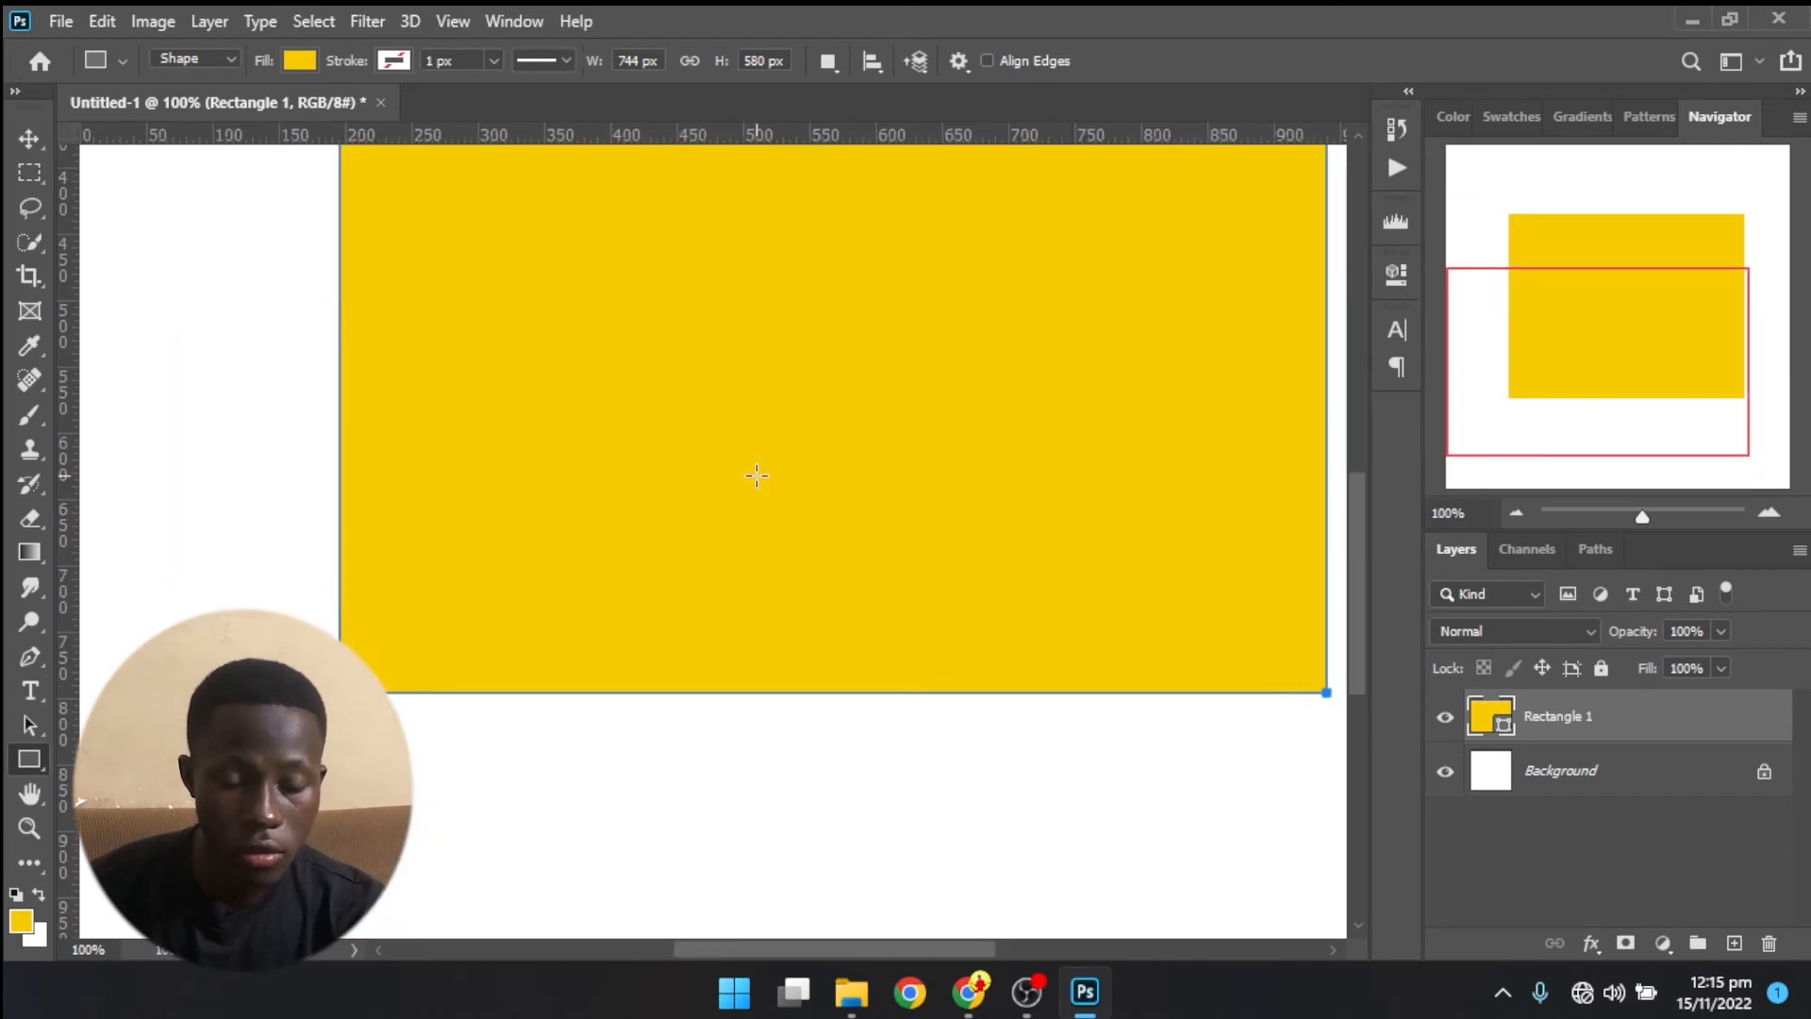
drag(940, 235, 830, 514)
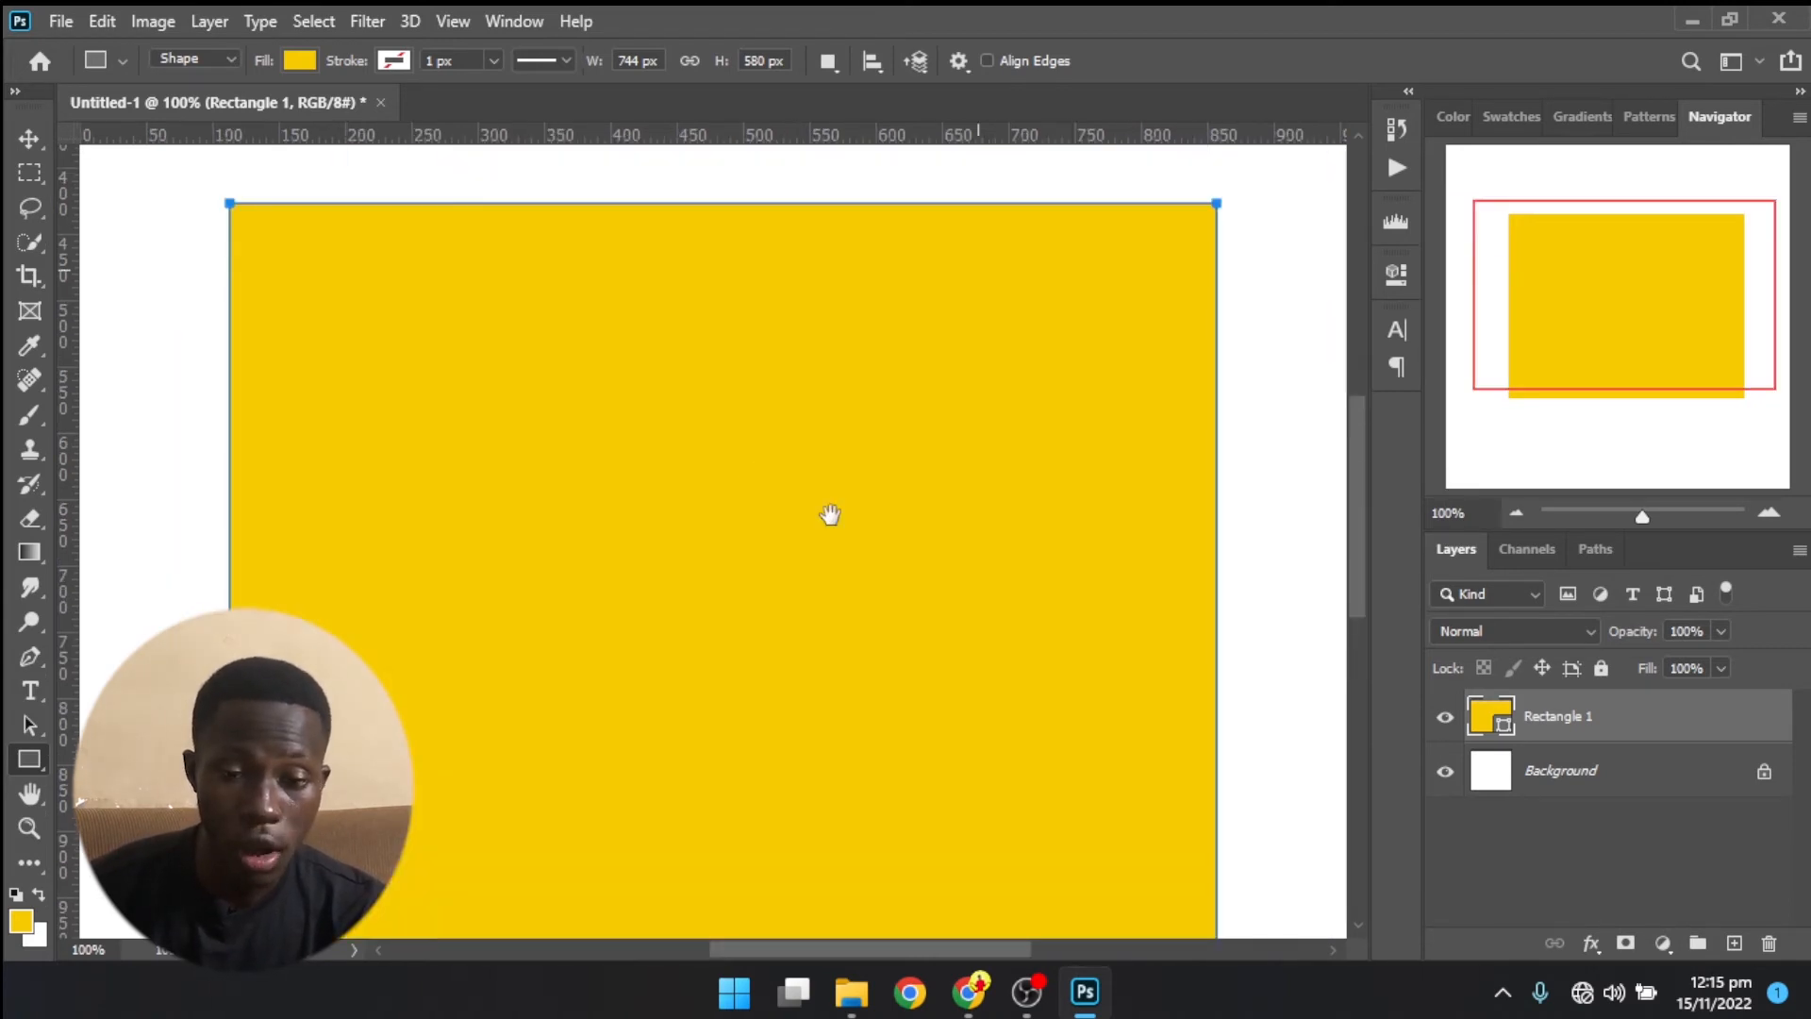
drag(1654, 217, 1622, 240)
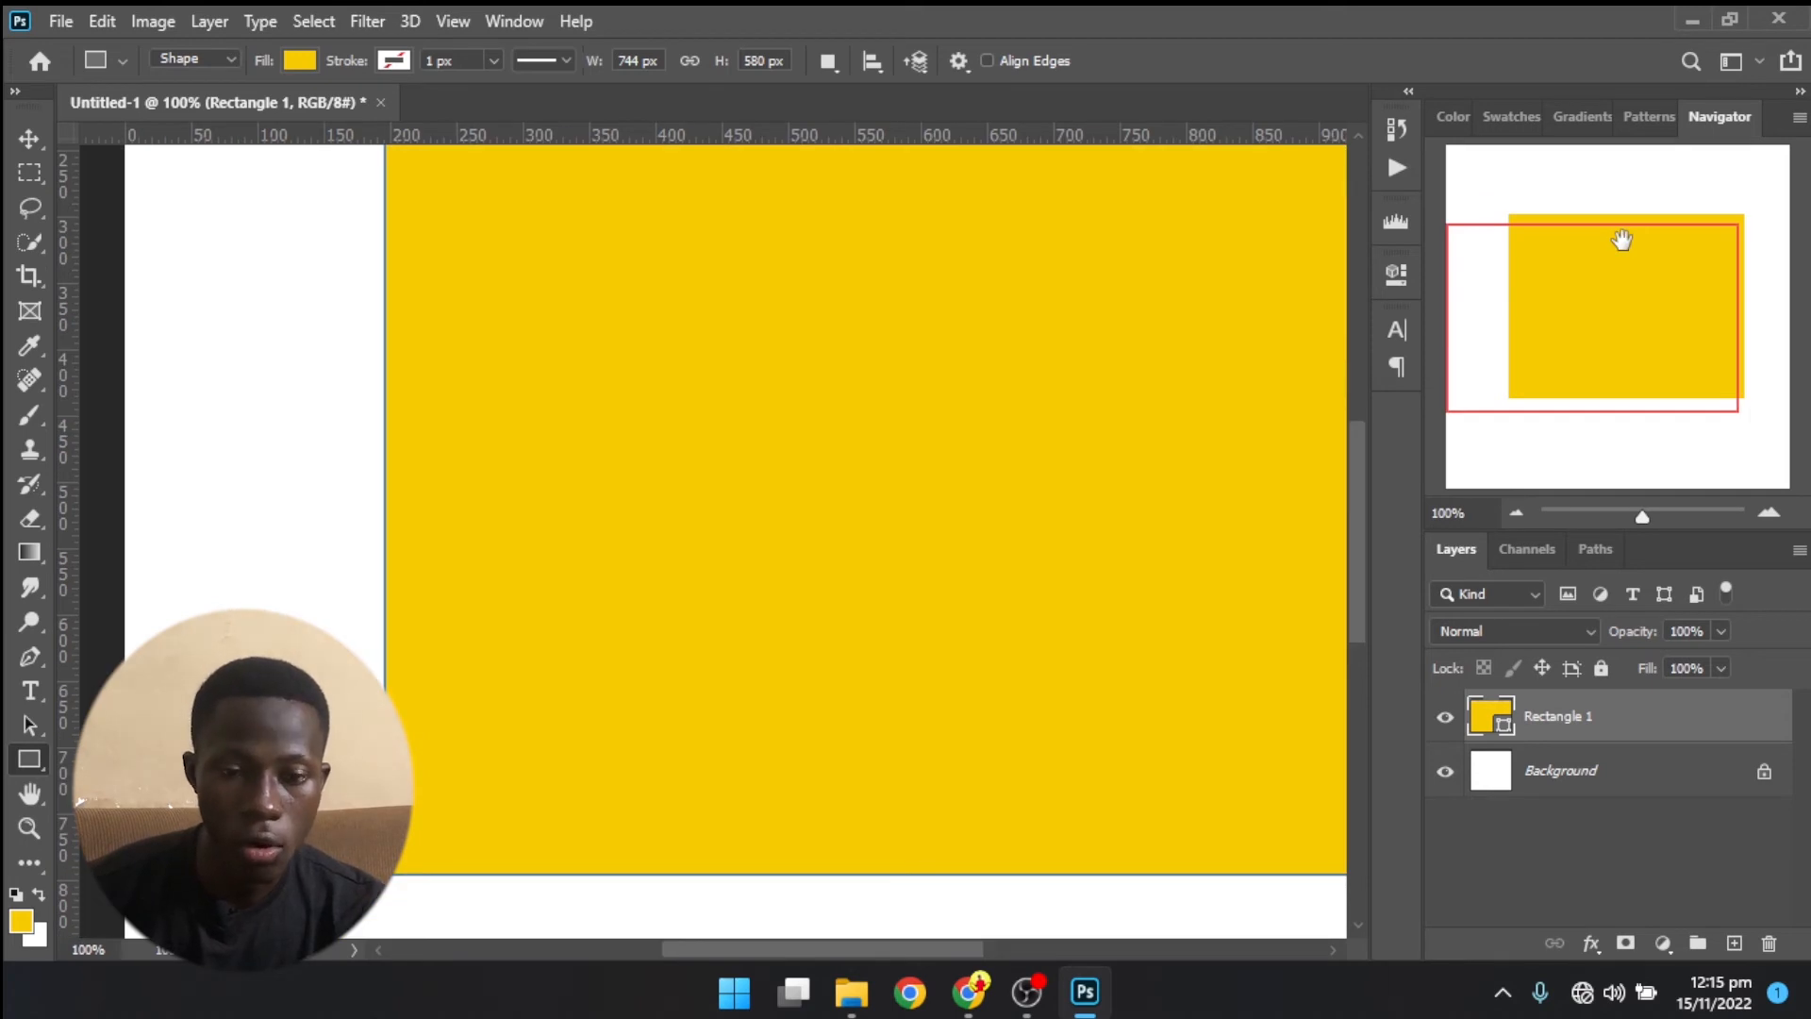
click(1518, 512)
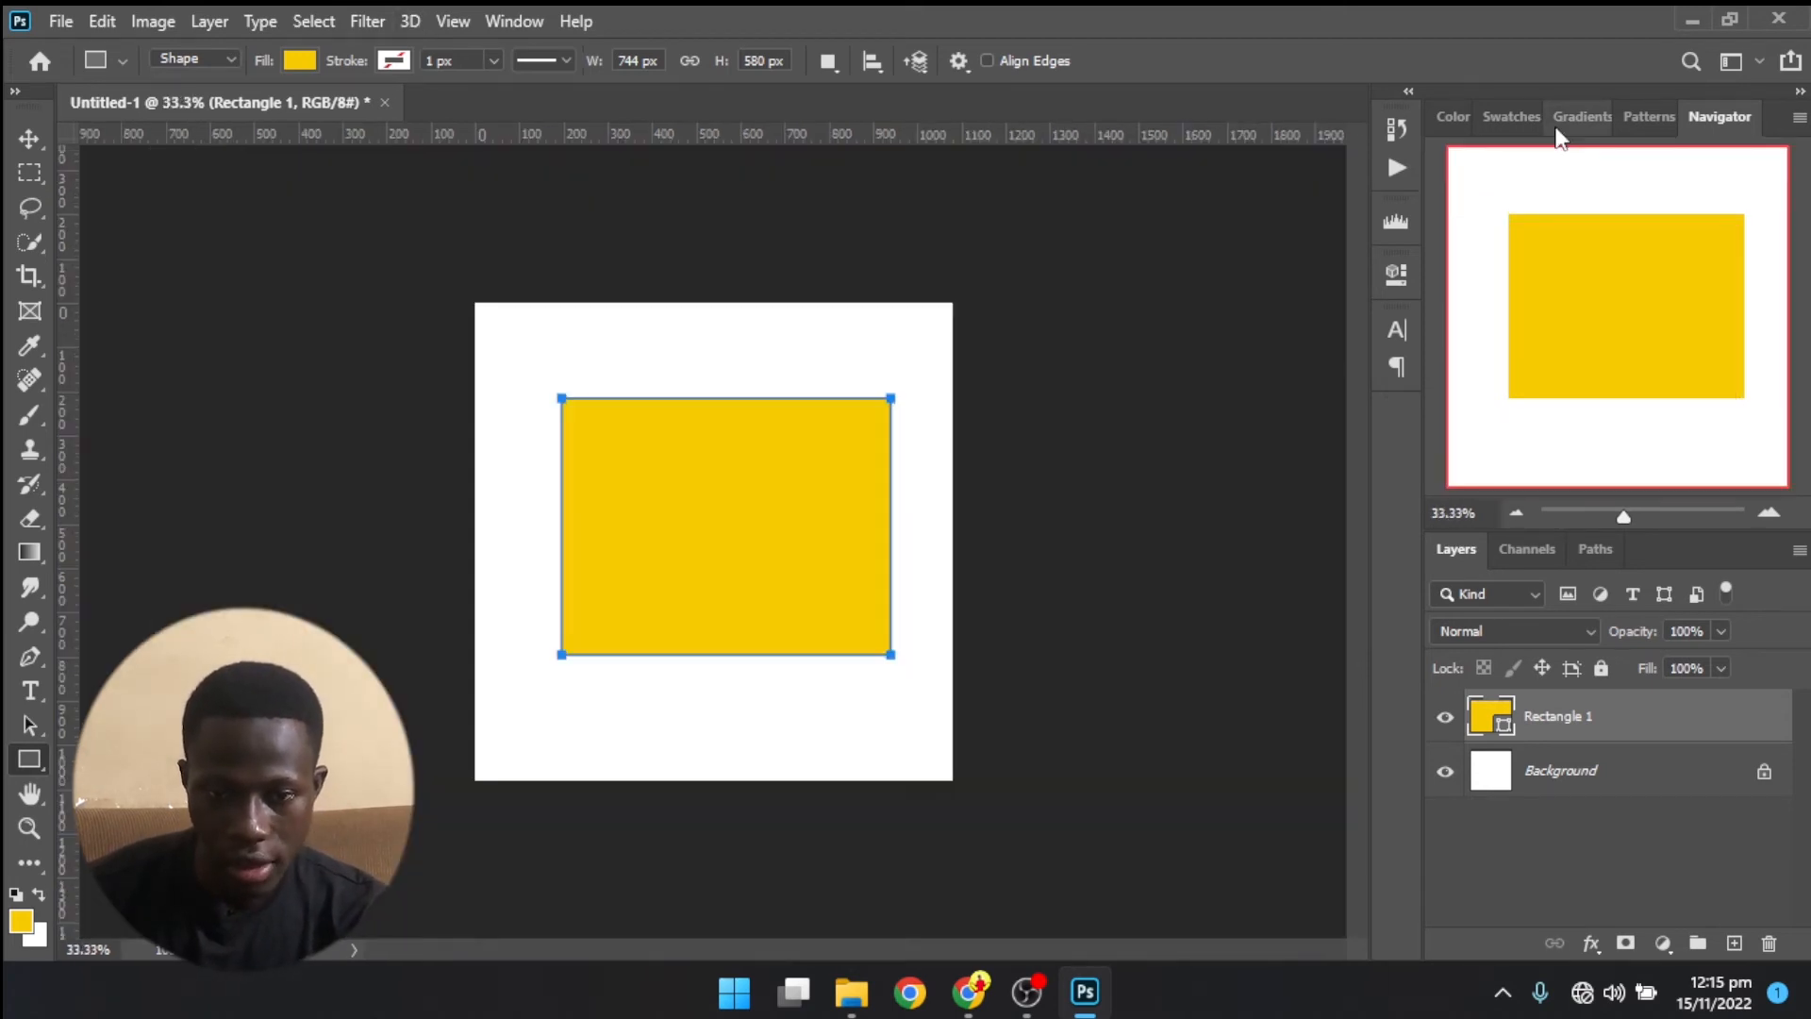
- Detach the Patterns panel from the Color panel group, close it, and bring the Gradients panel to the front
click(1514, 116)
click(1741, 110)
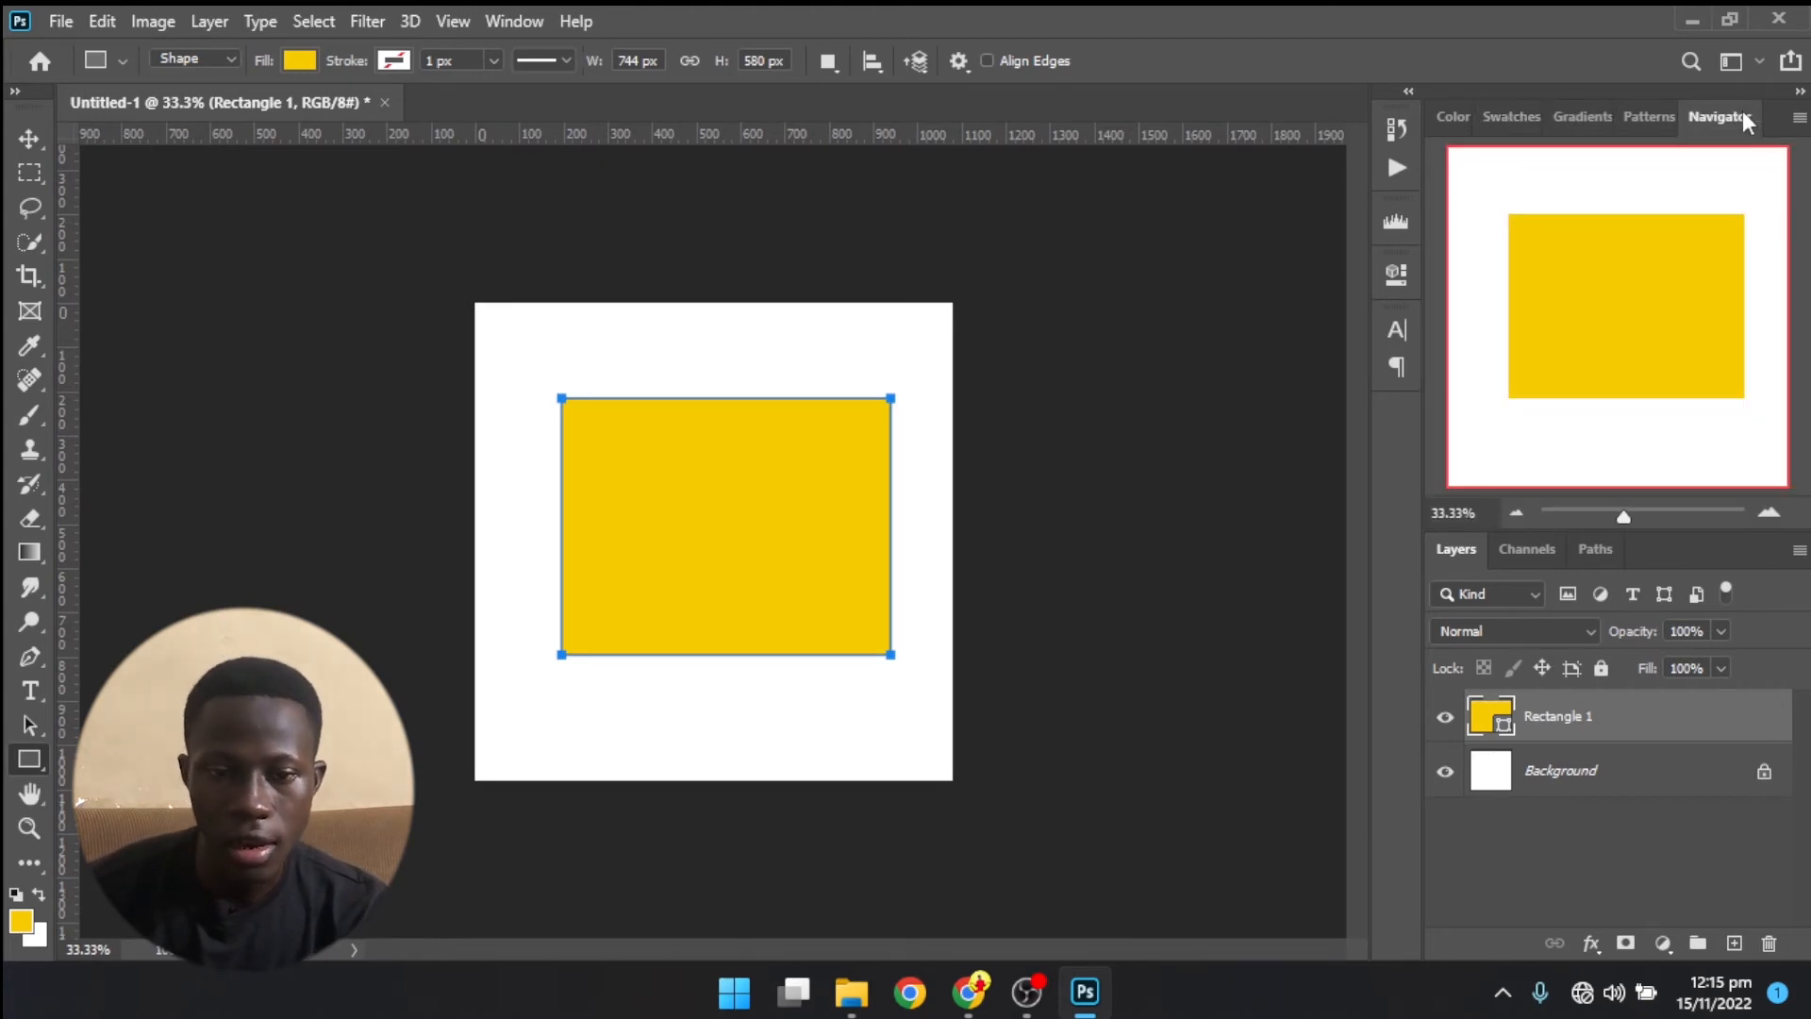
click(1645, 120)
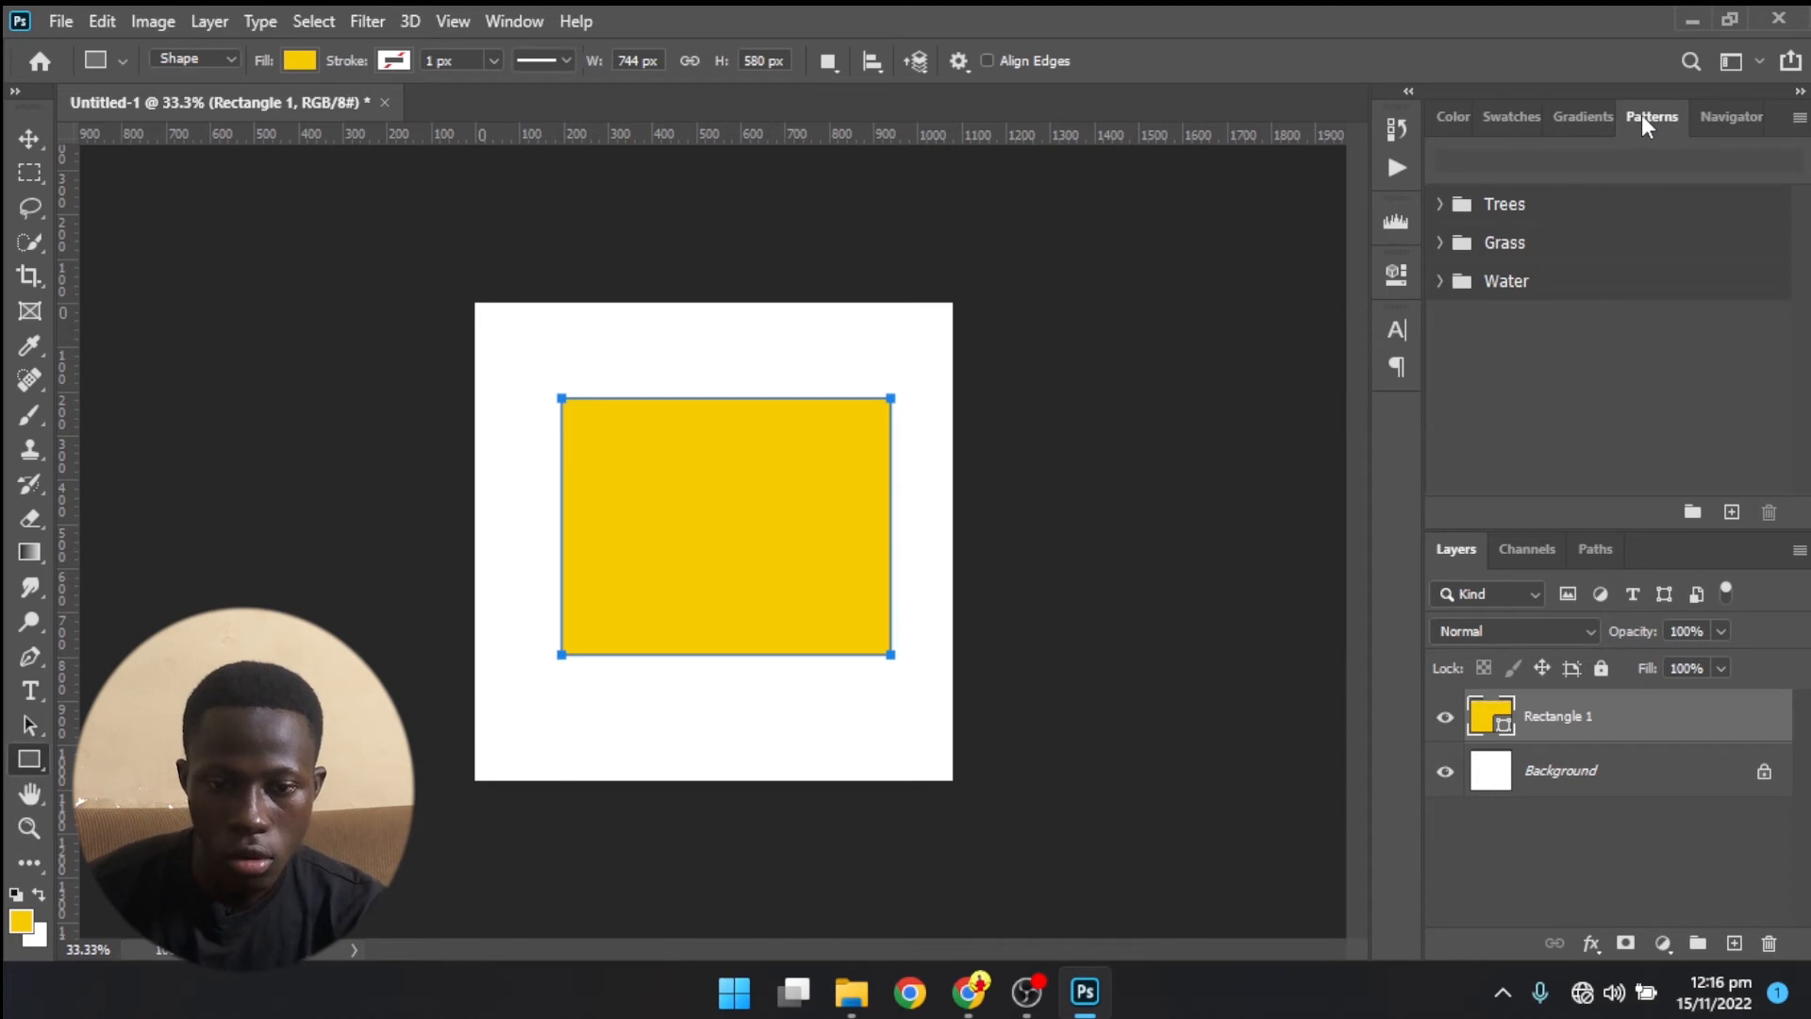
drag(1641, 117, 1082, 200)
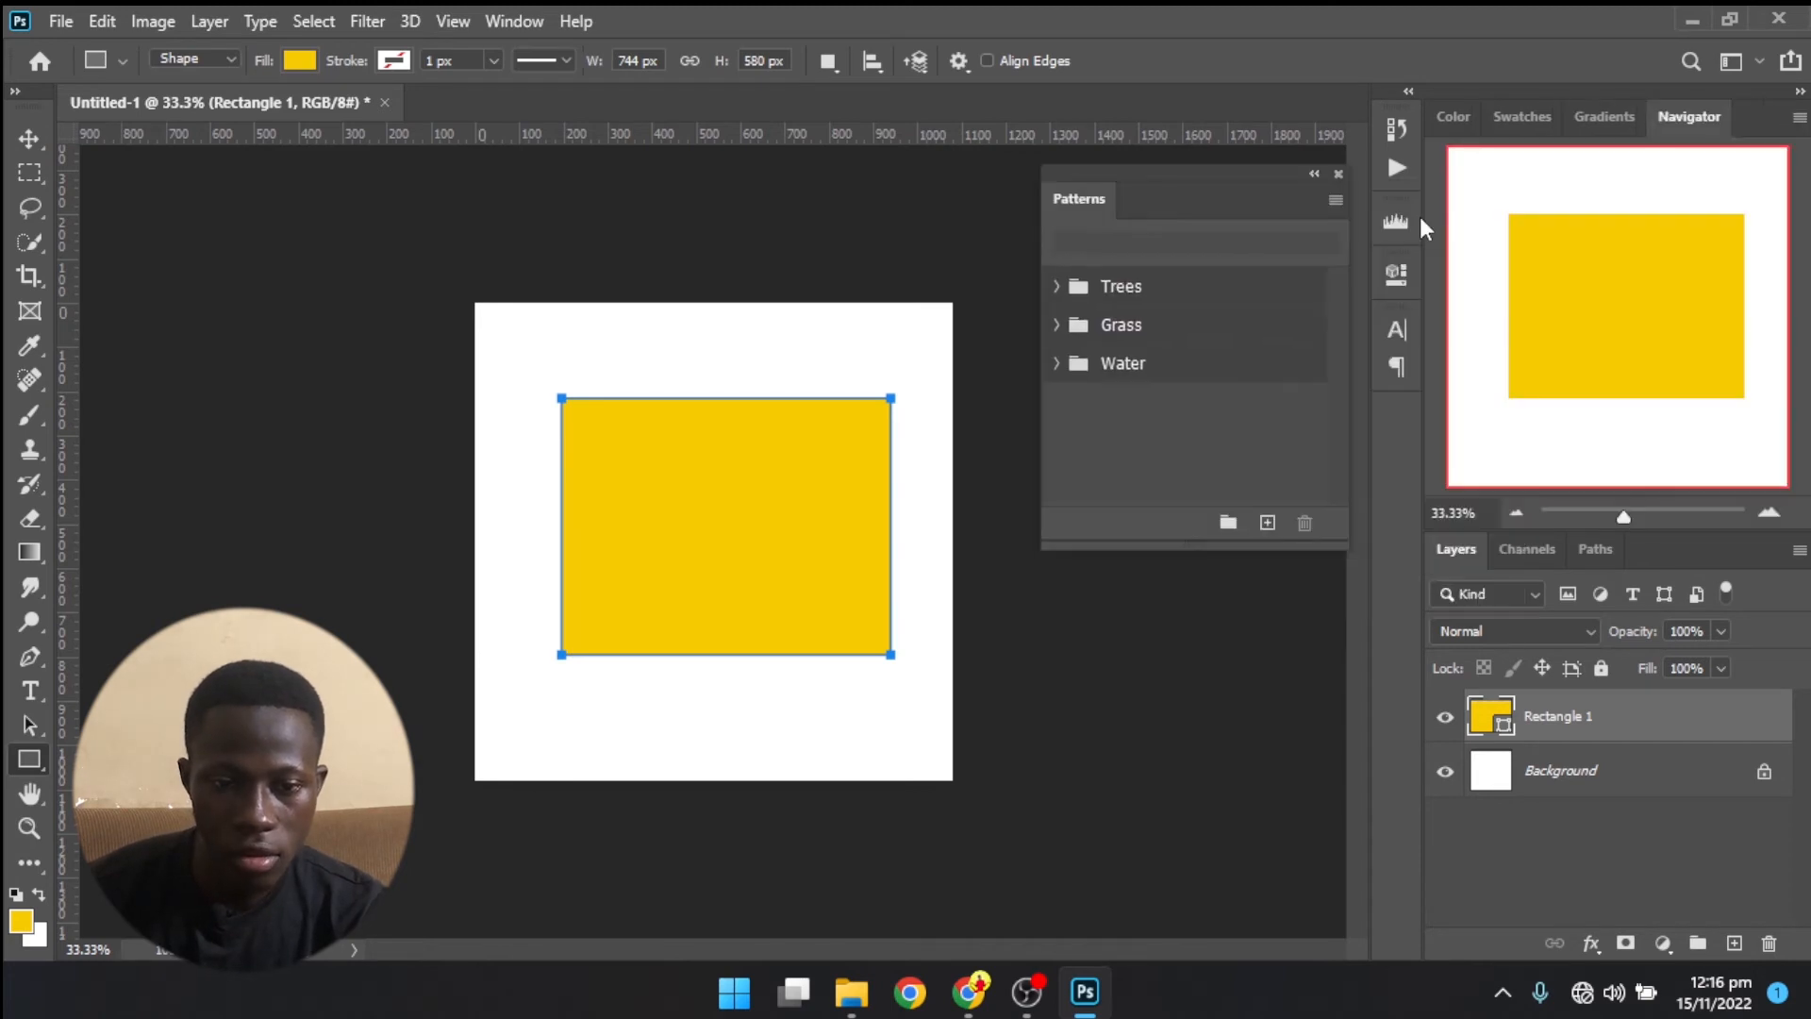
click(1337, 174)
click(1615, 115)
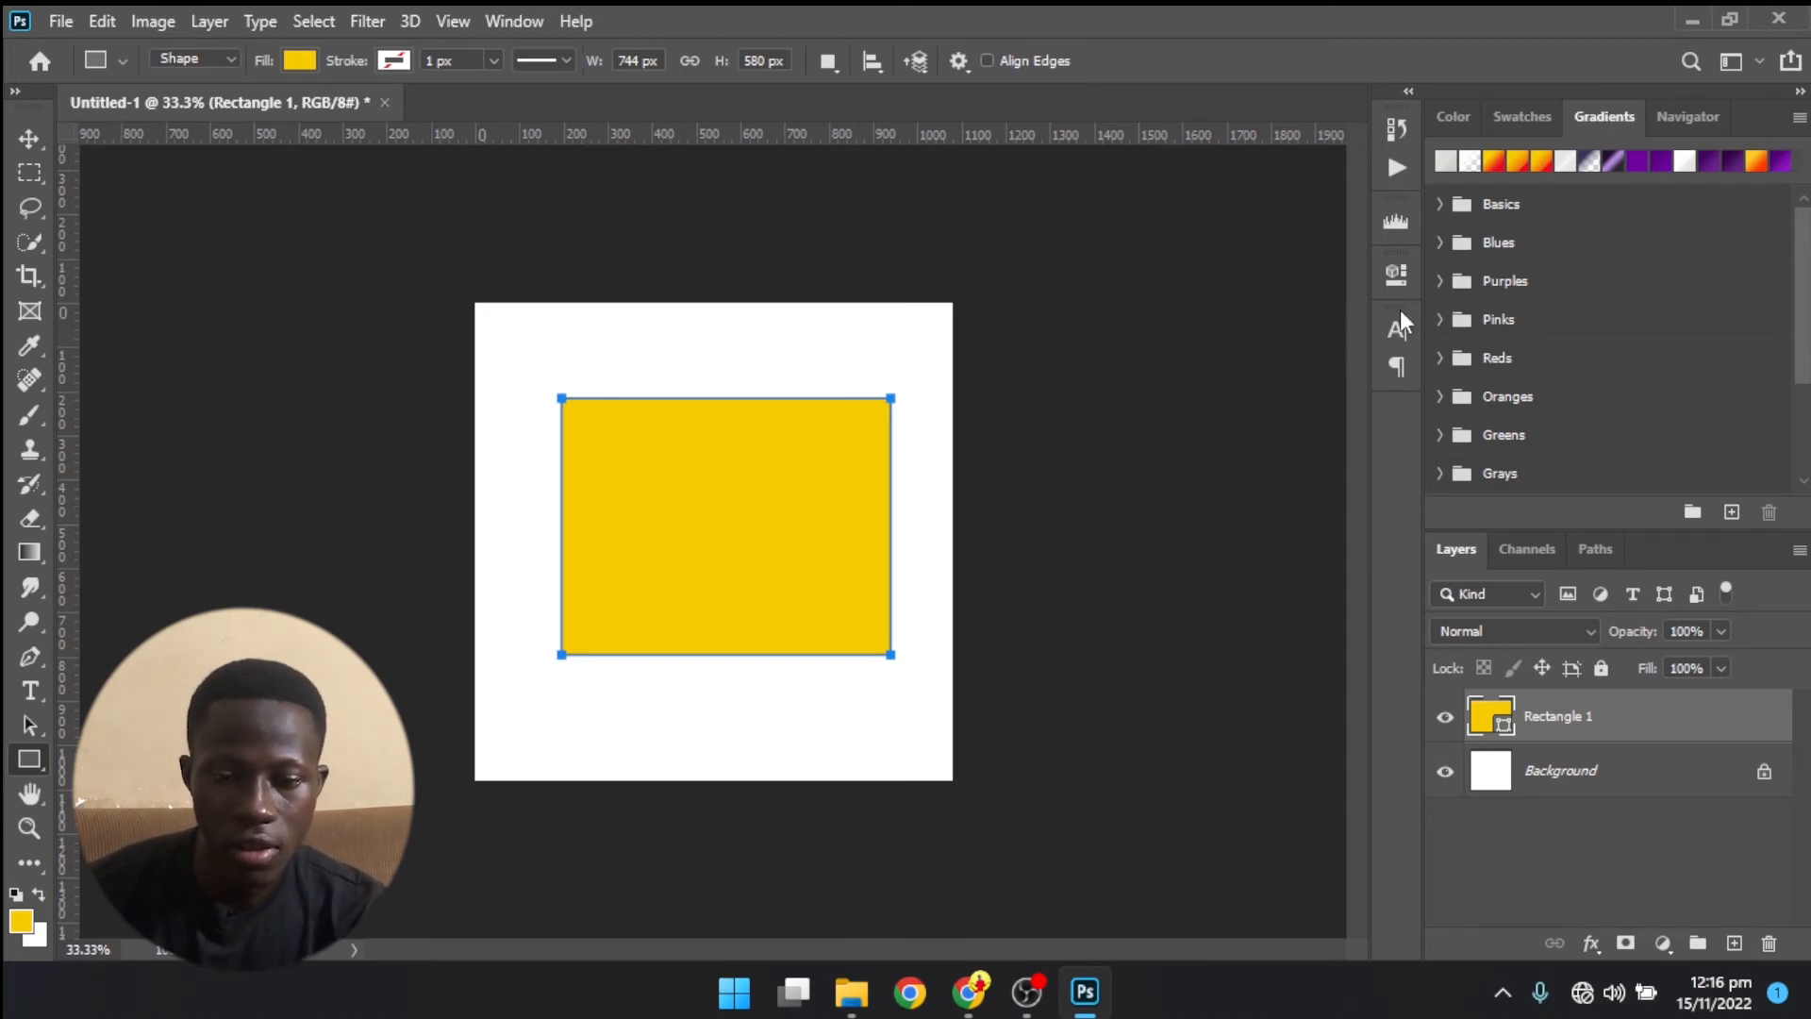
- Display the Paragraph panel and then the Properties panel for the rectangle
click(514, 21)
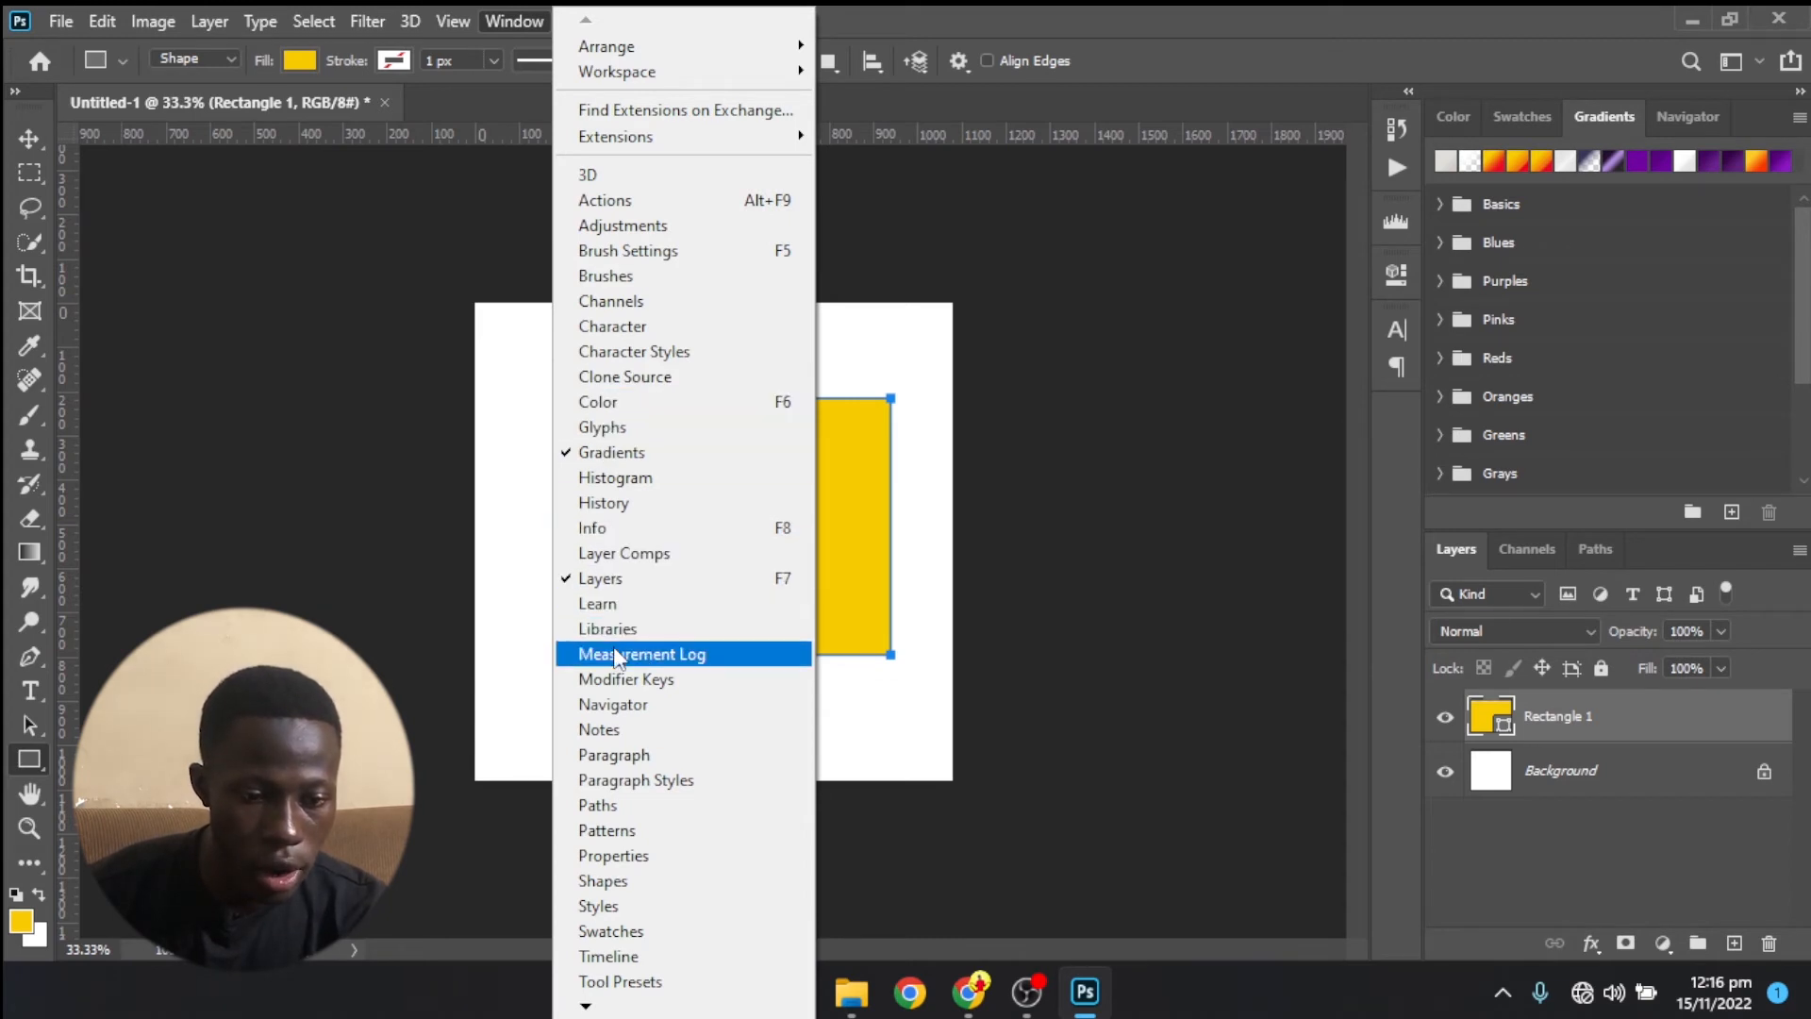
click(613, 754)
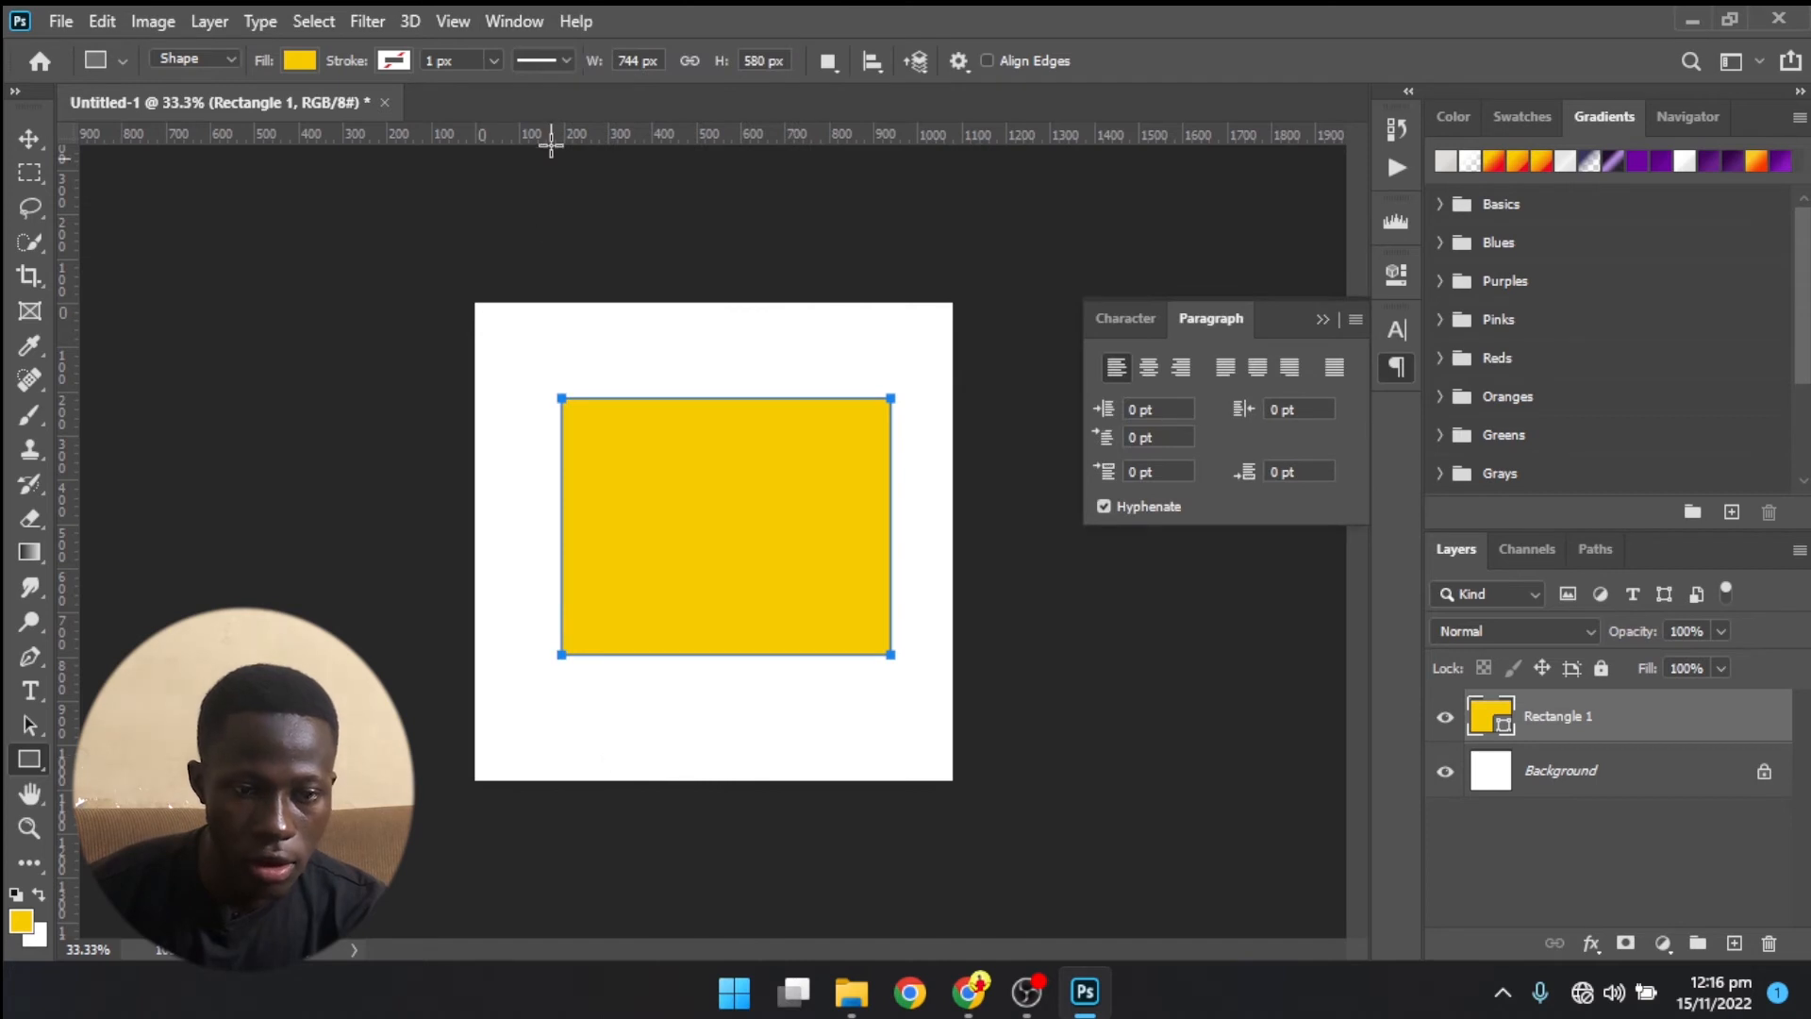
click(517, 19)
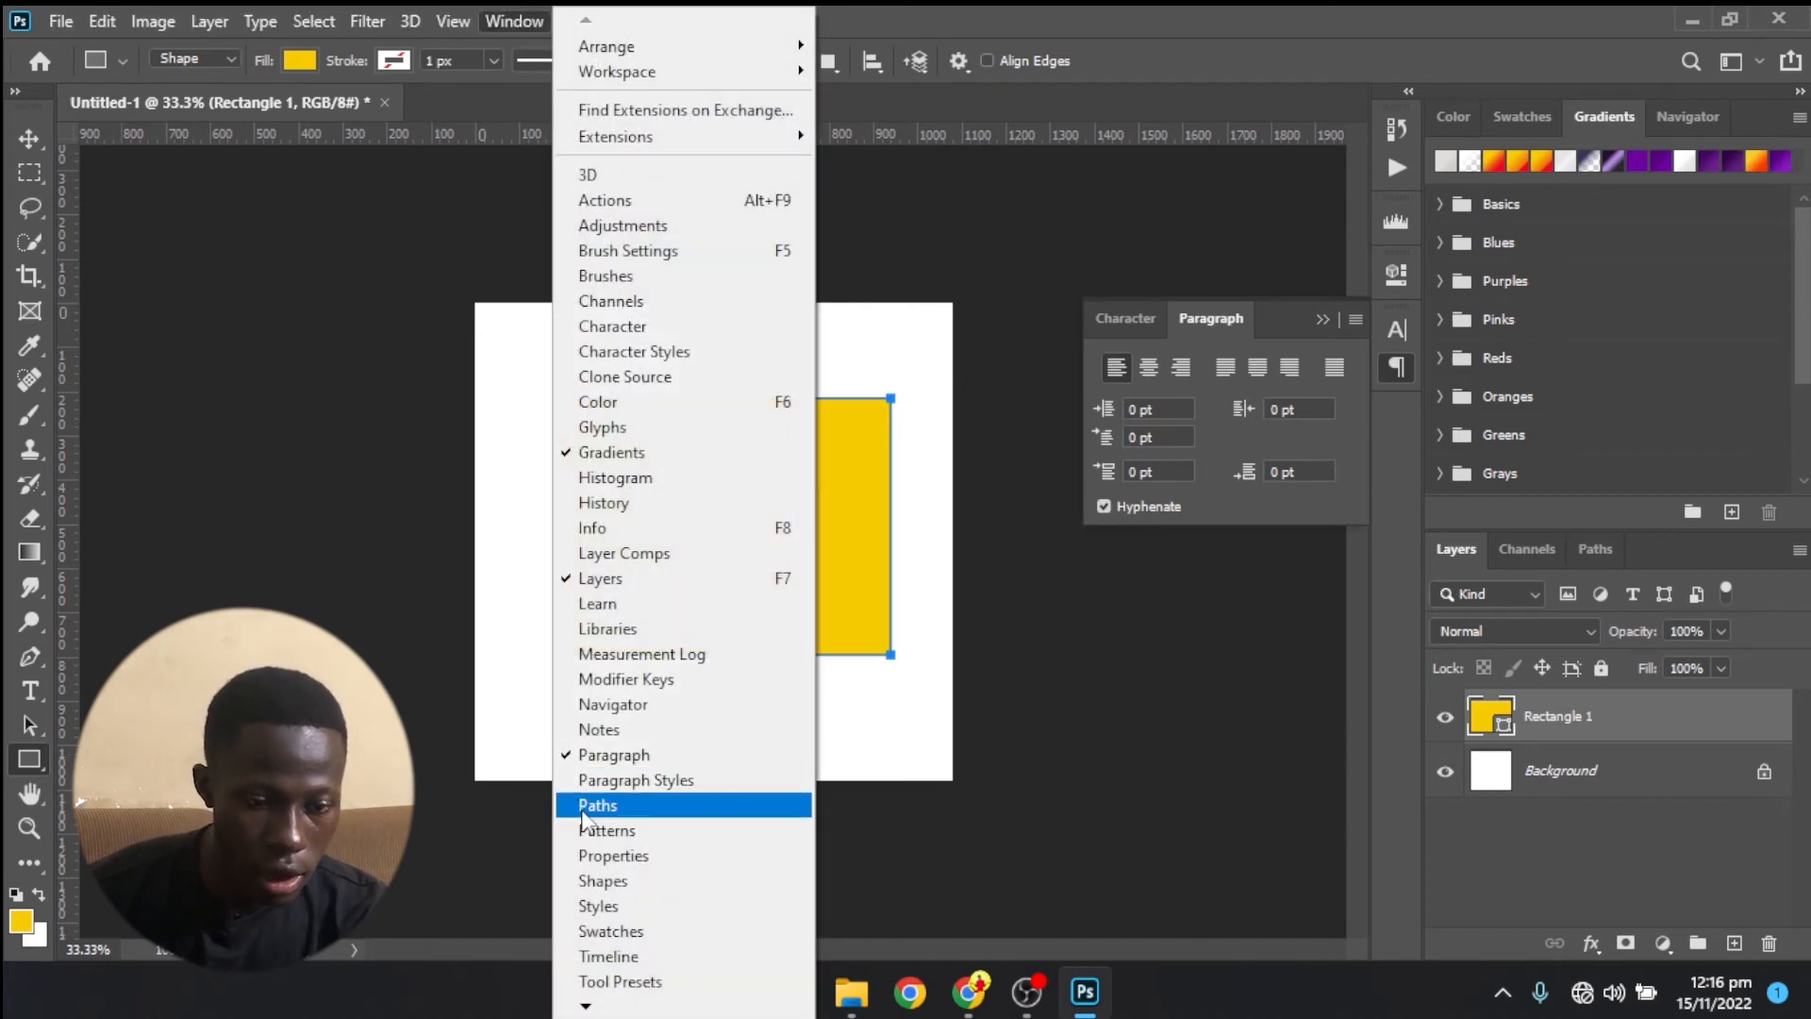
click(600, 857)
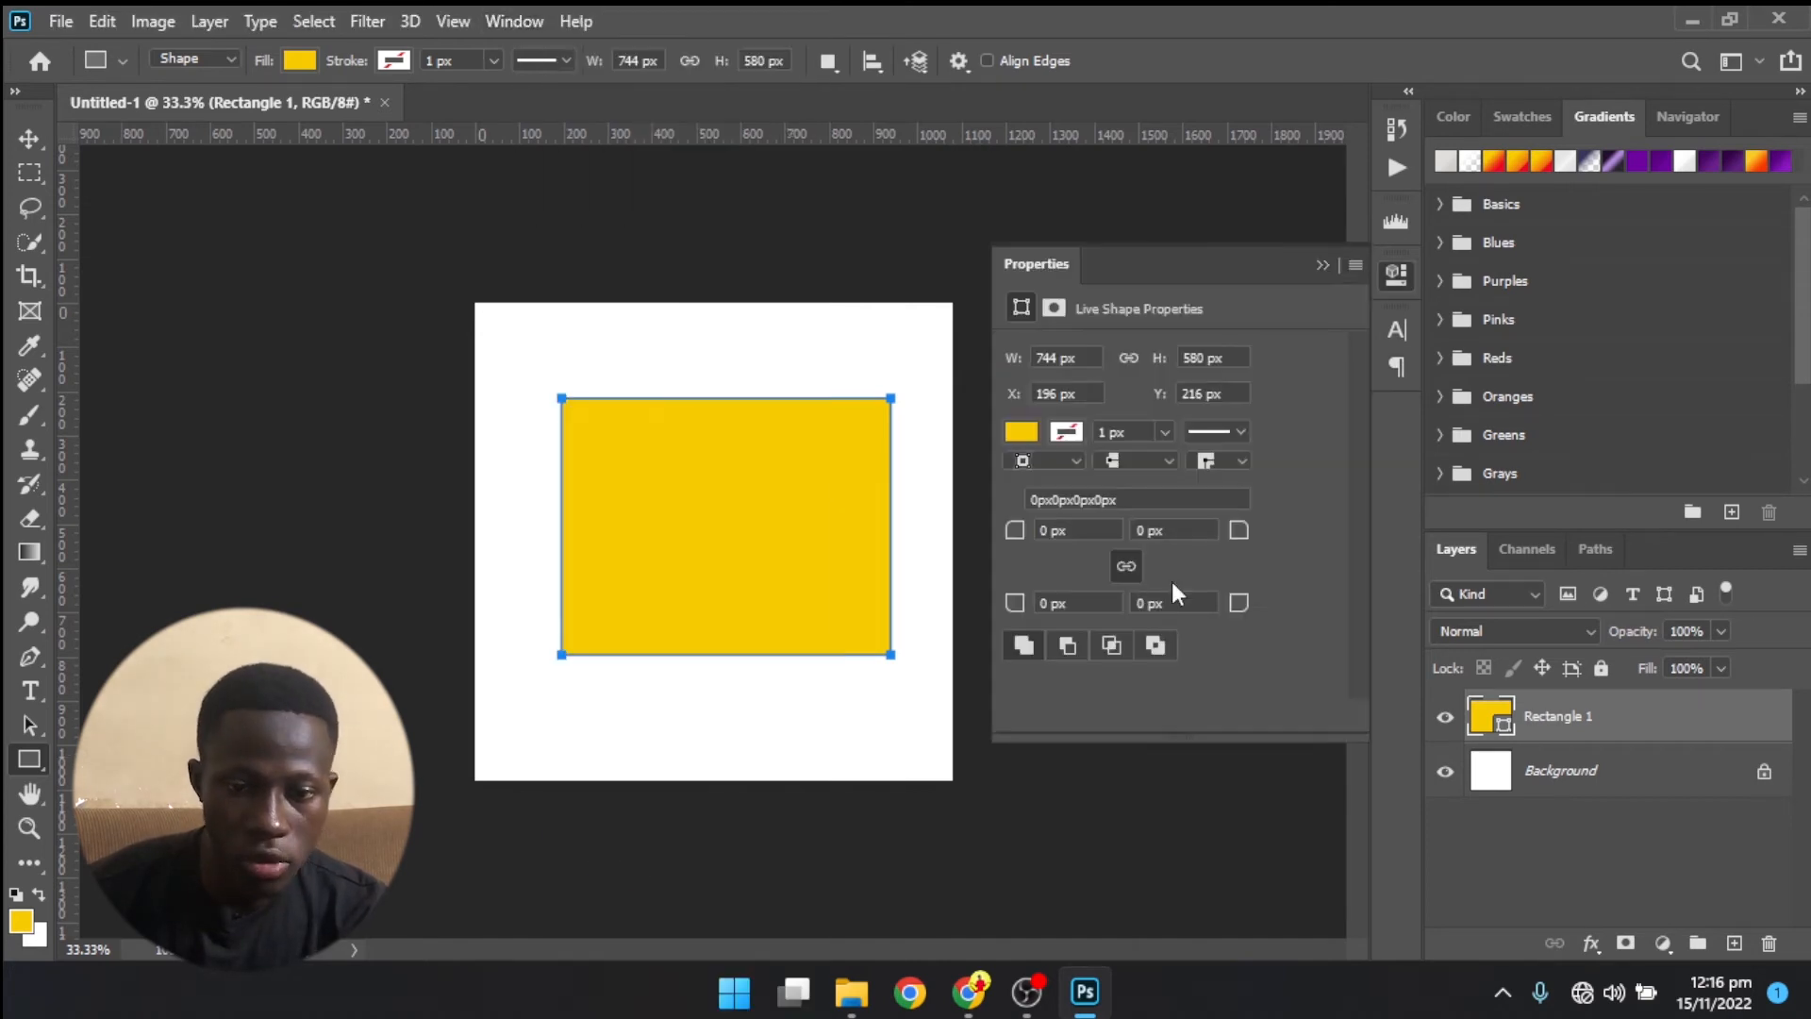
- Move the collapsed Properties panel below the Character and Paragraph panels as its own group, and expand it
drag(1388, 281, 1418, 462)
drag(1411, 102, 1360, 300)
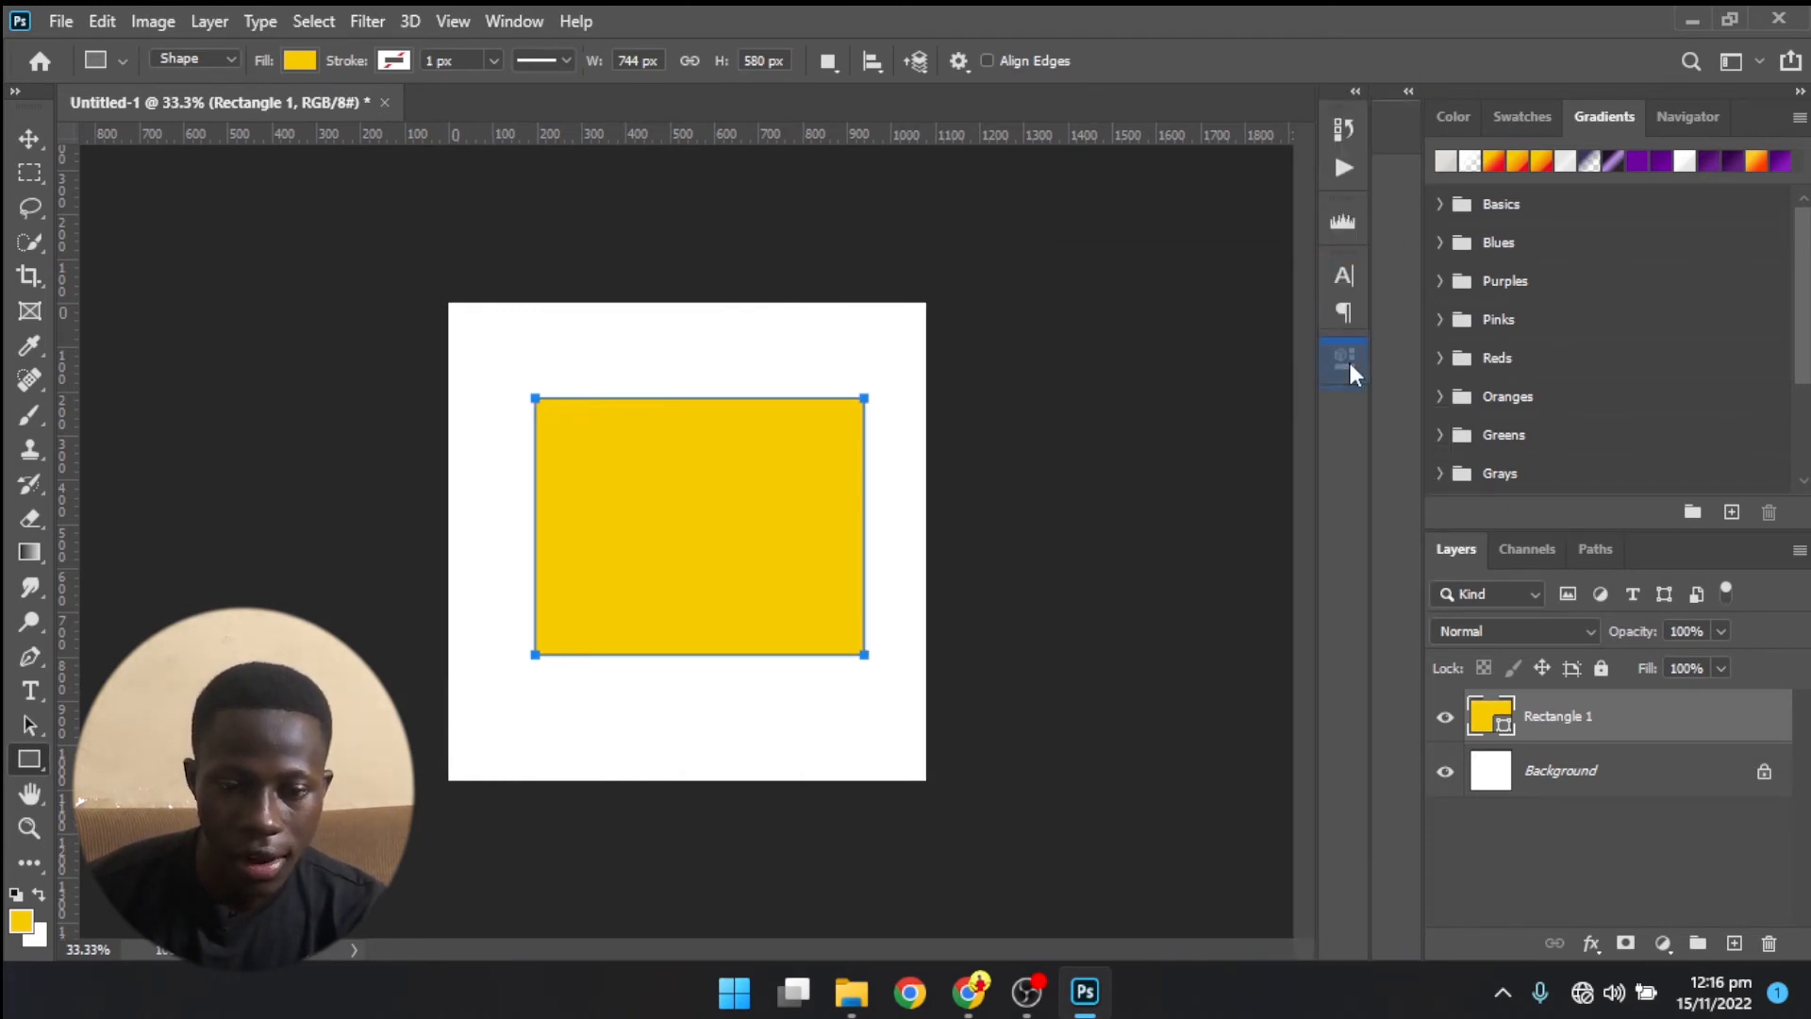
drag(1350, 364, 1348, 364)
click(1397, 366)
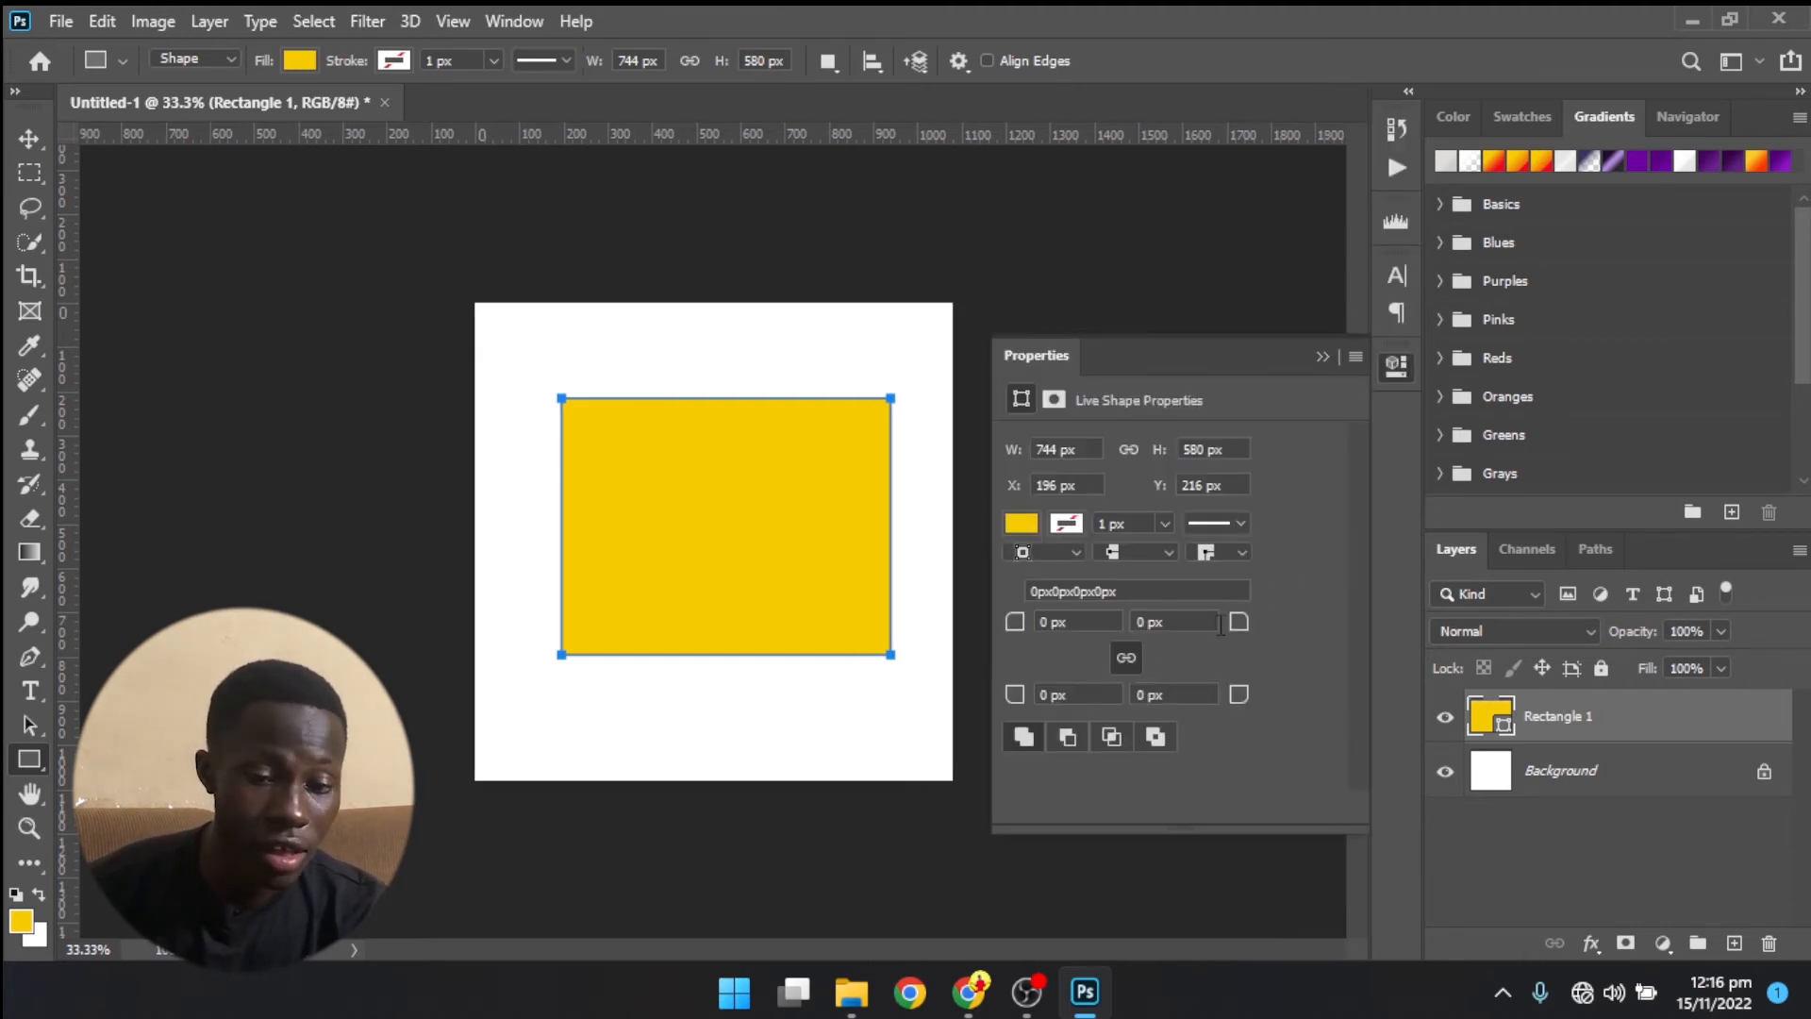
- Round all four corners of the rectangle to 191 px, change its fill to red, and collapse the Properties panel
drag(1239, 622, 1323, 495)
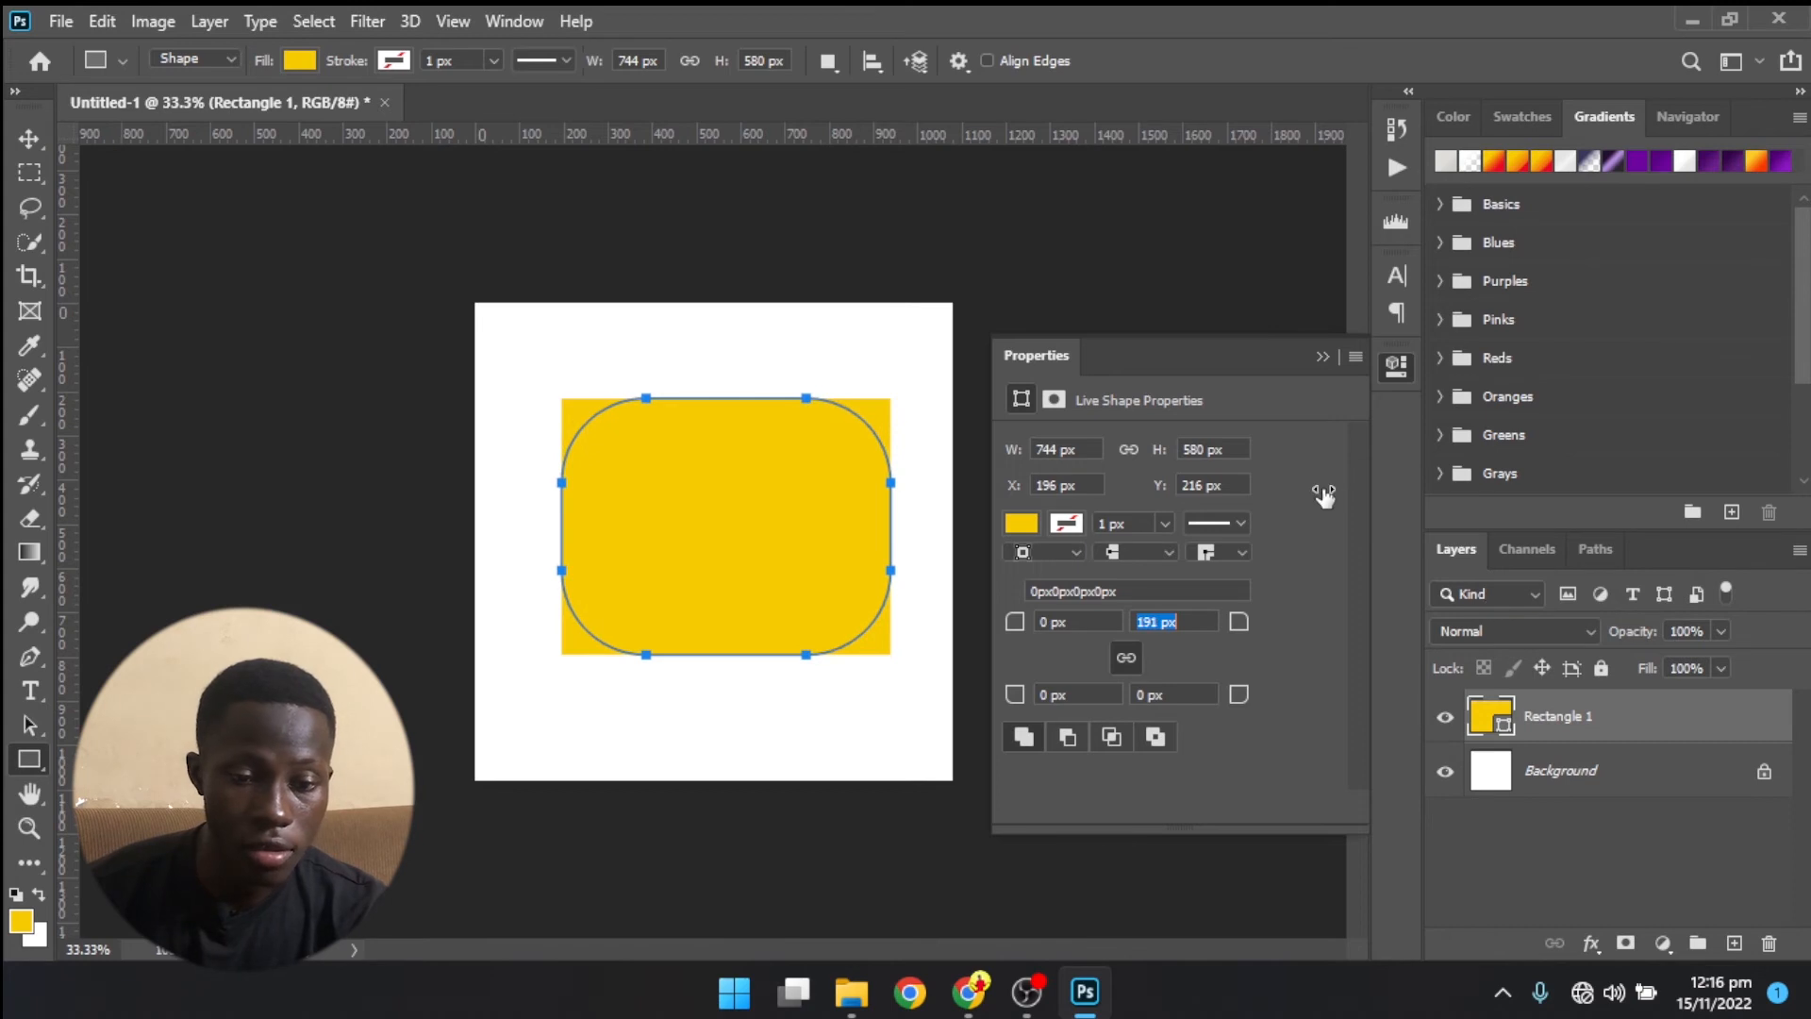
click(1019, 523)
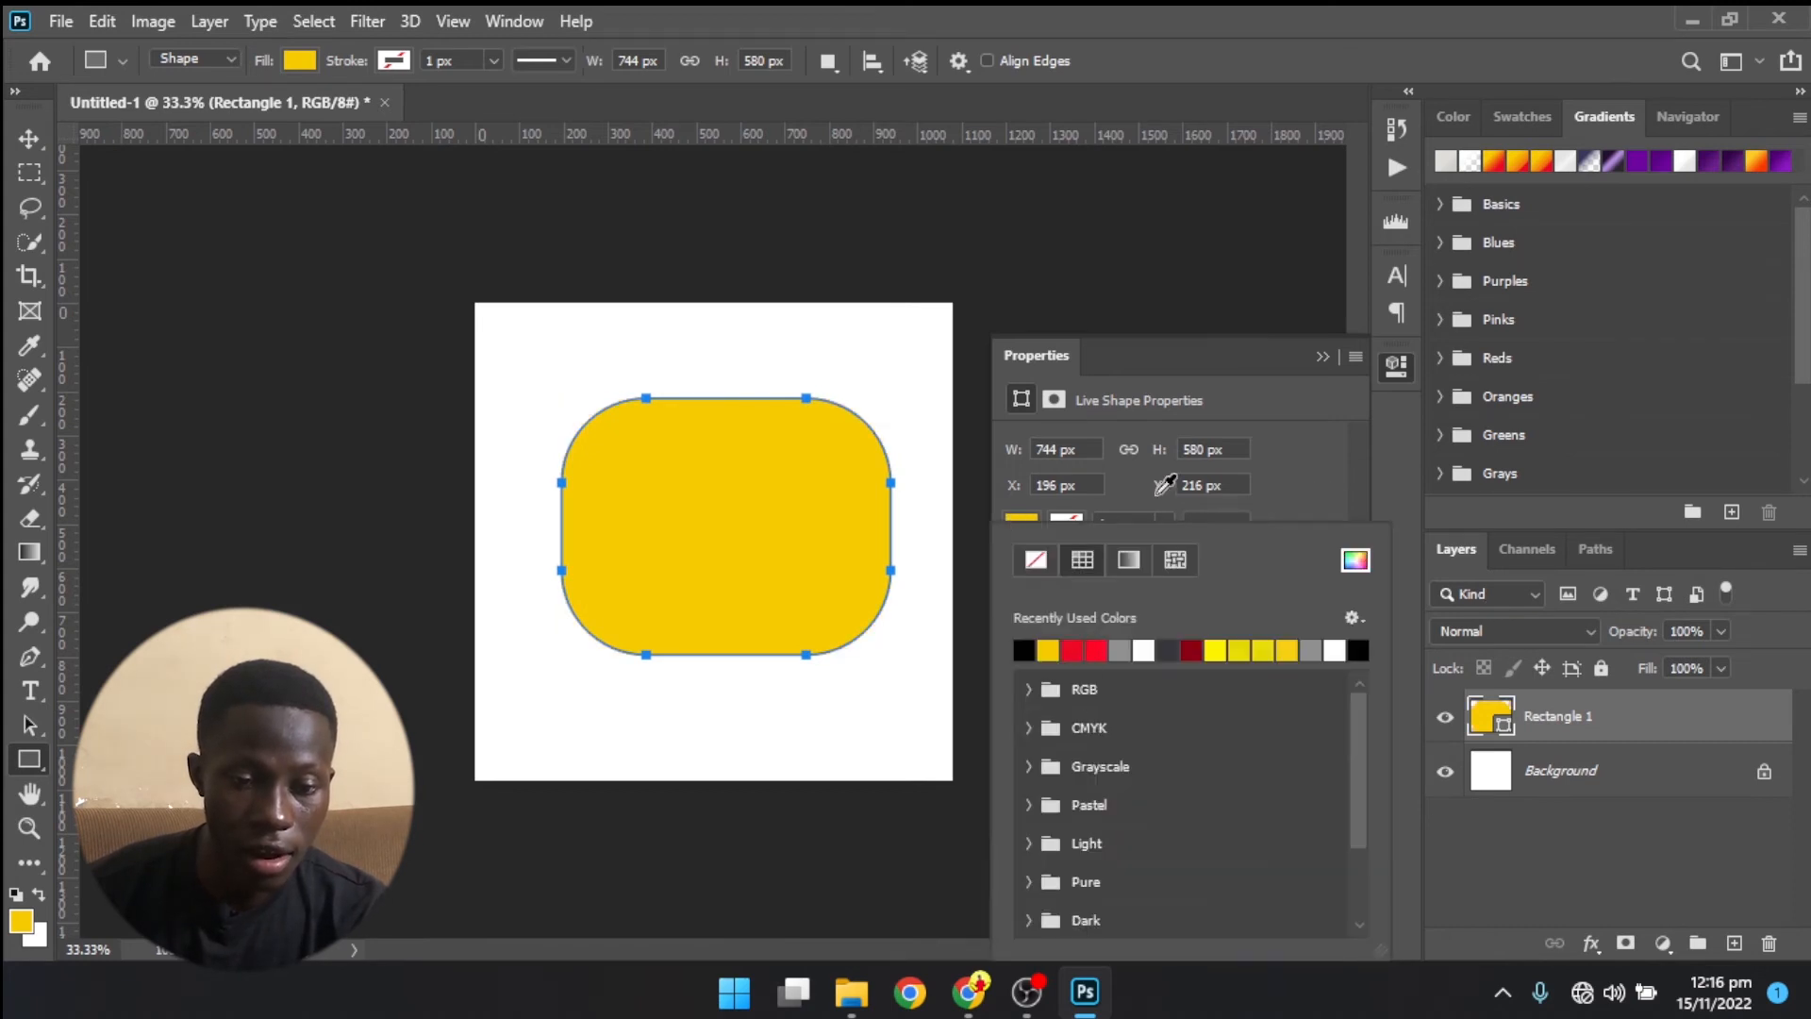
click(1072, 650)
click(1152, 488)
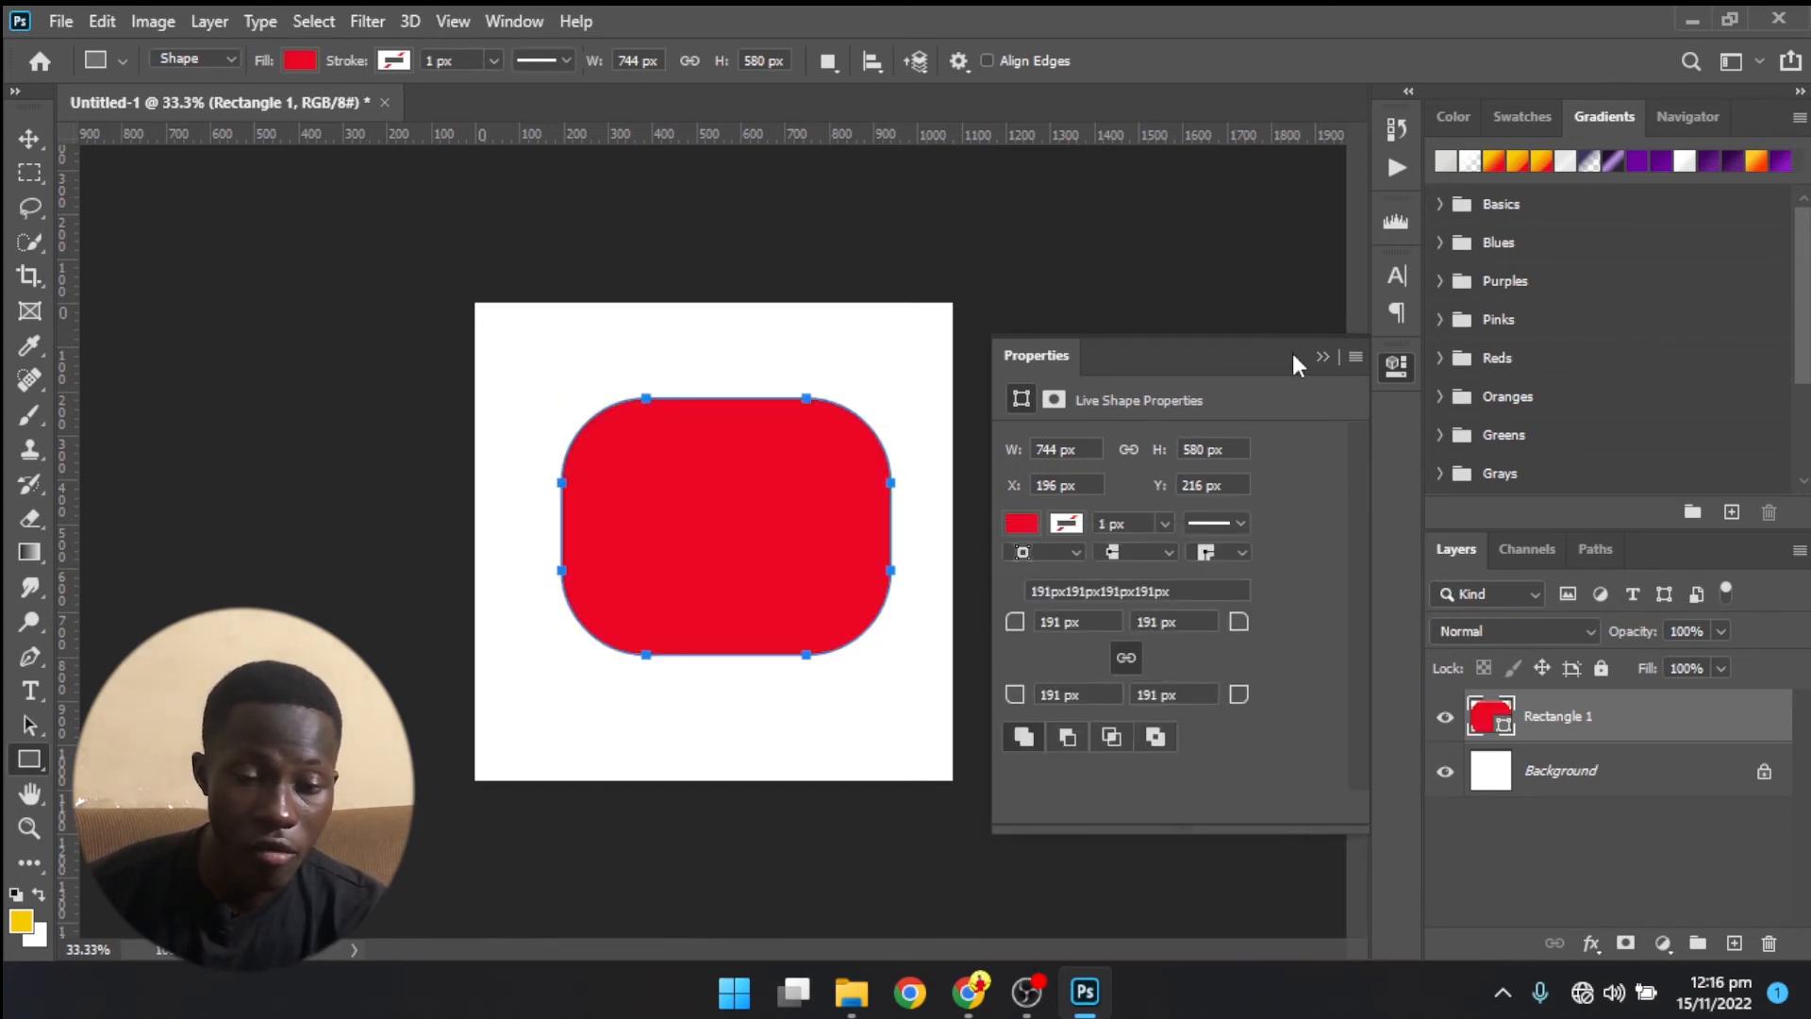
click(1321, 357)
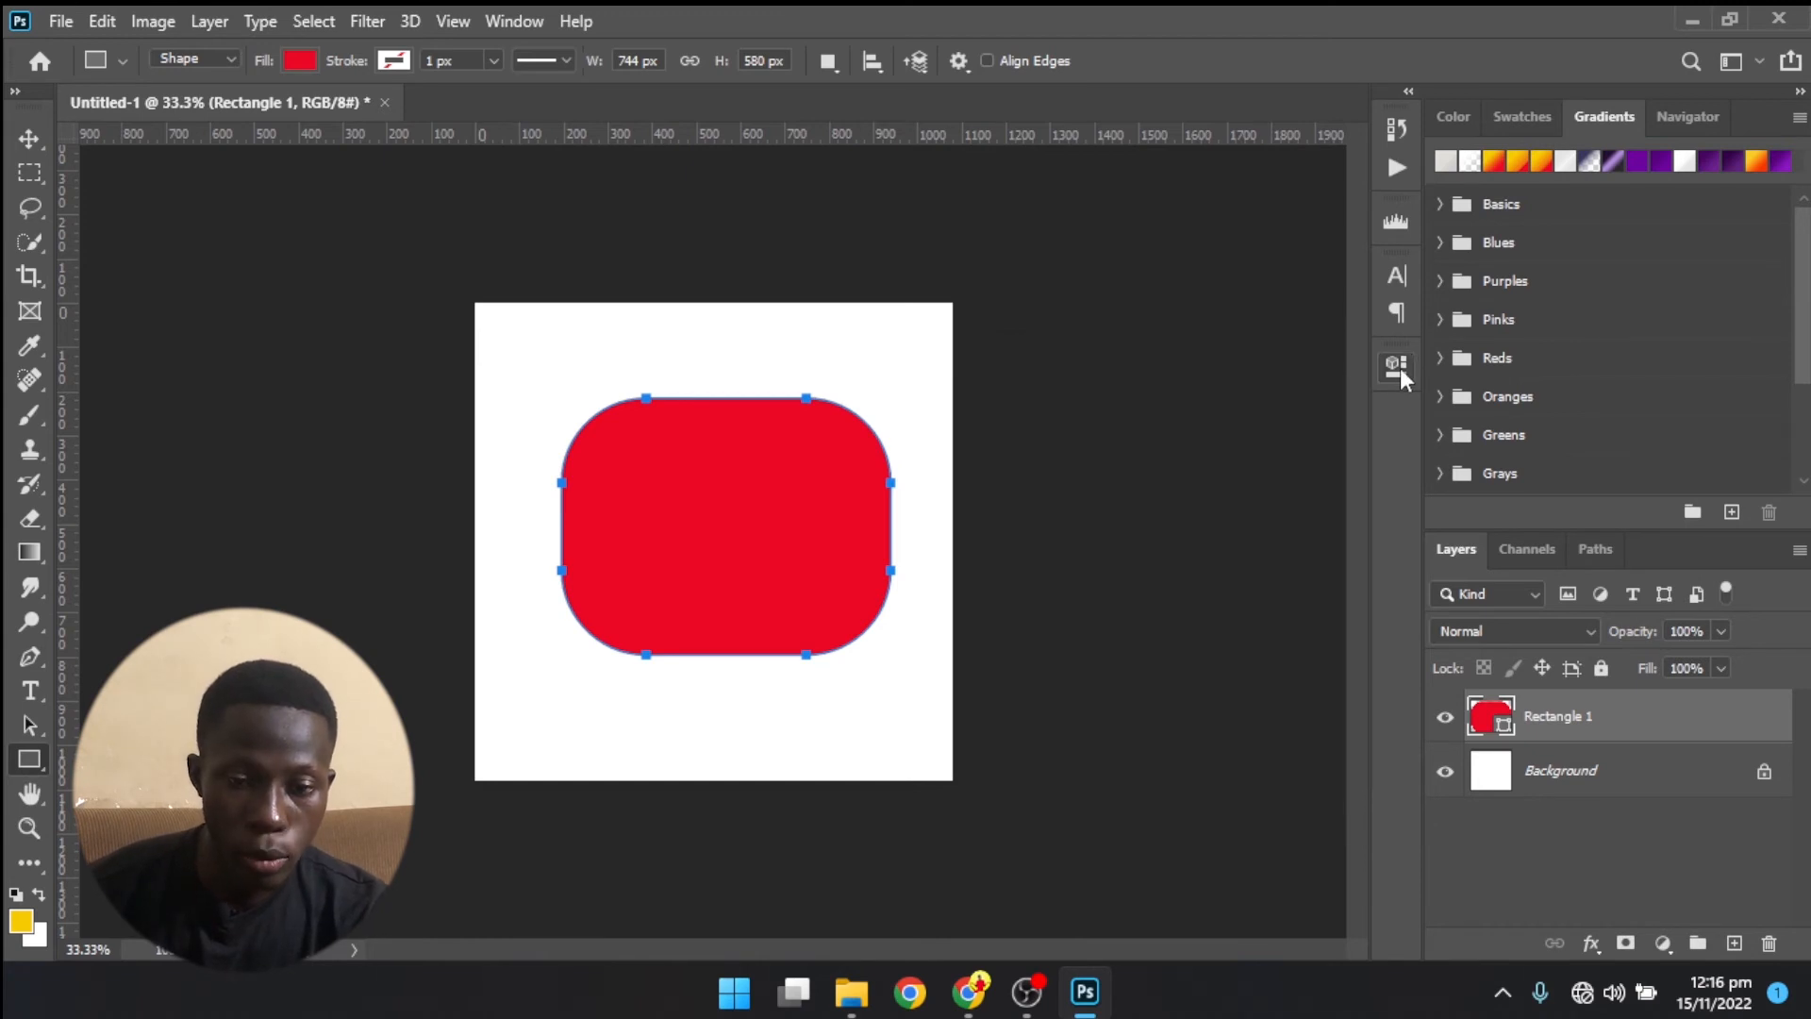
click(1397, 366)
click(1392, 366)
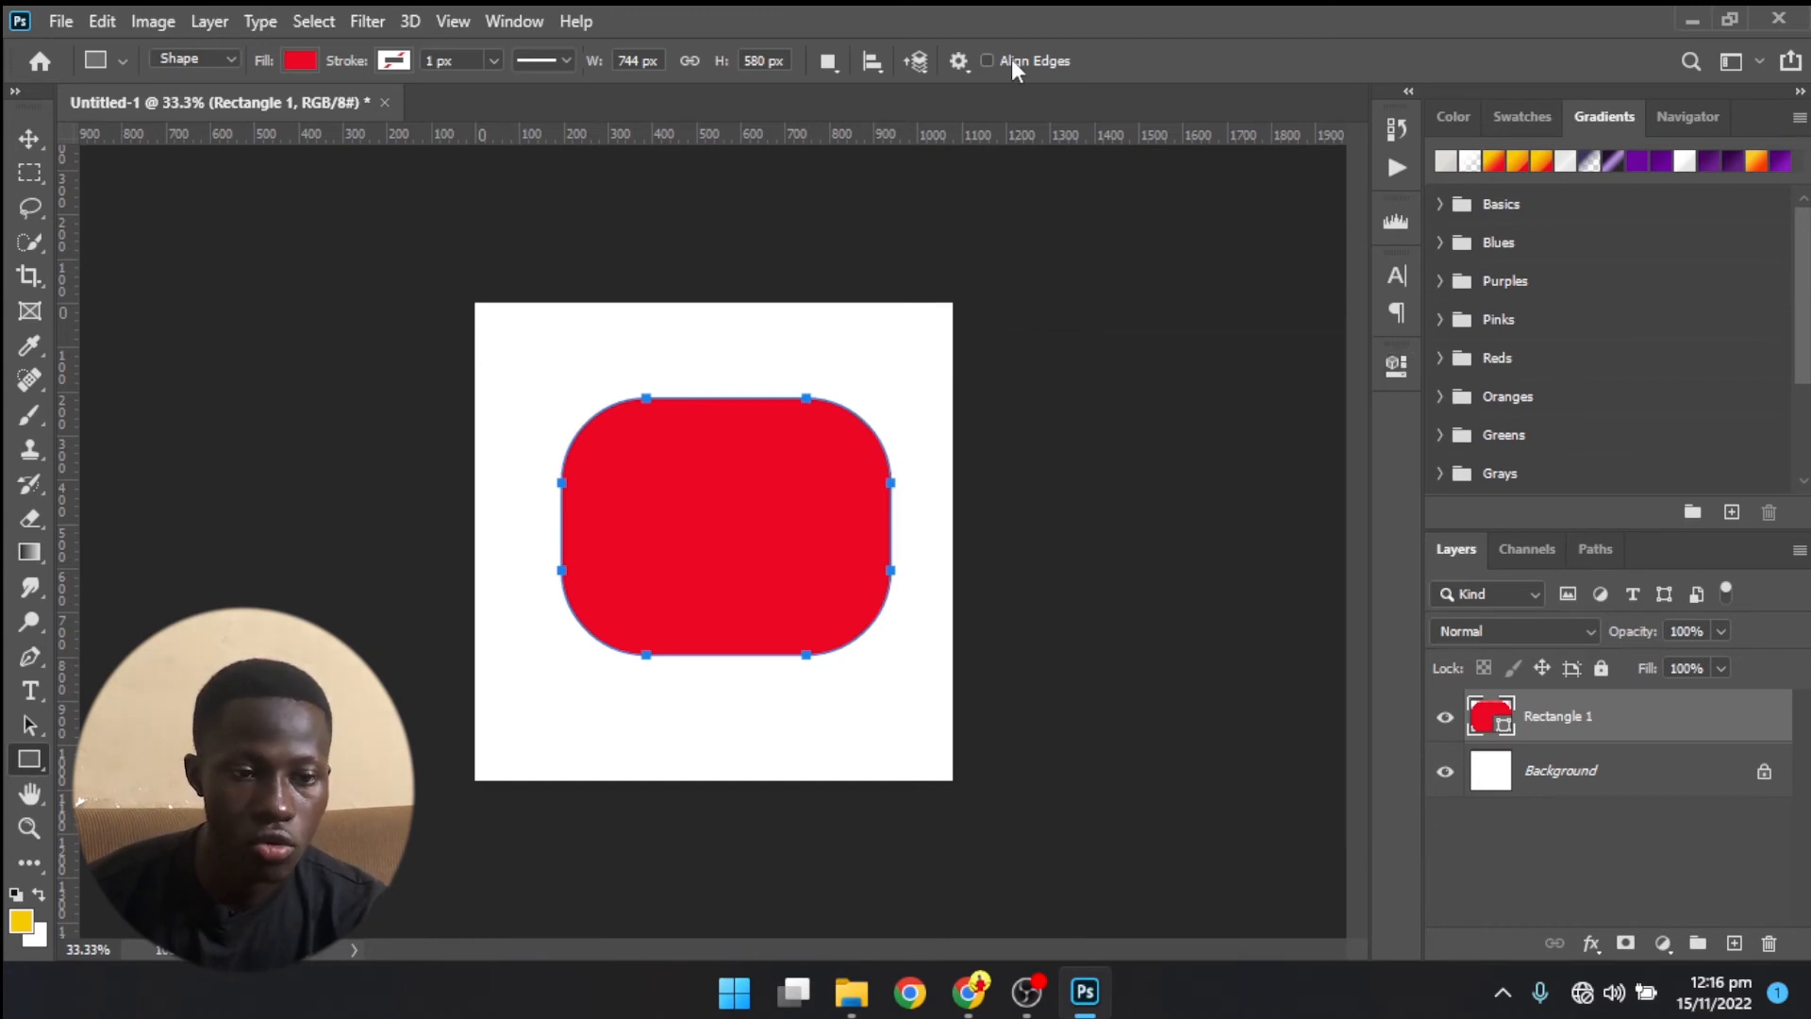
- Switch from the Essentials workspace to the saved custom workspace
click(527, 21)
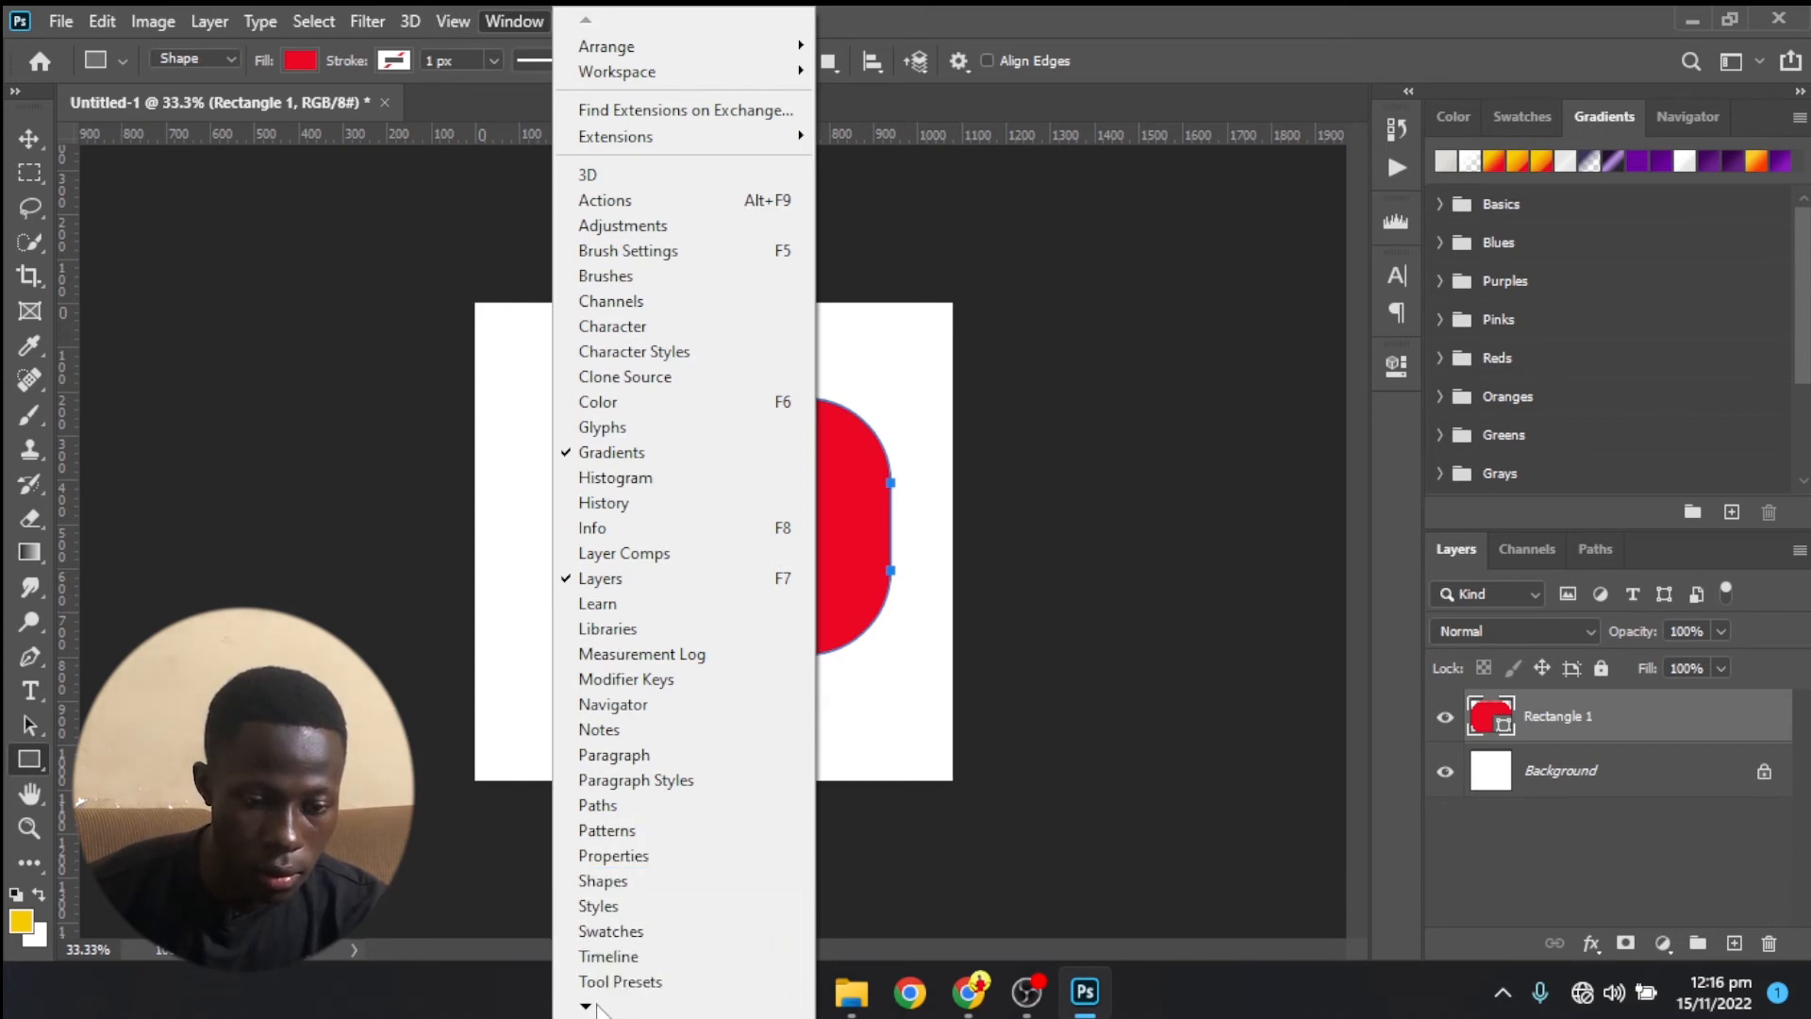
mouse_move(594, 1008)
click(1170, 400)
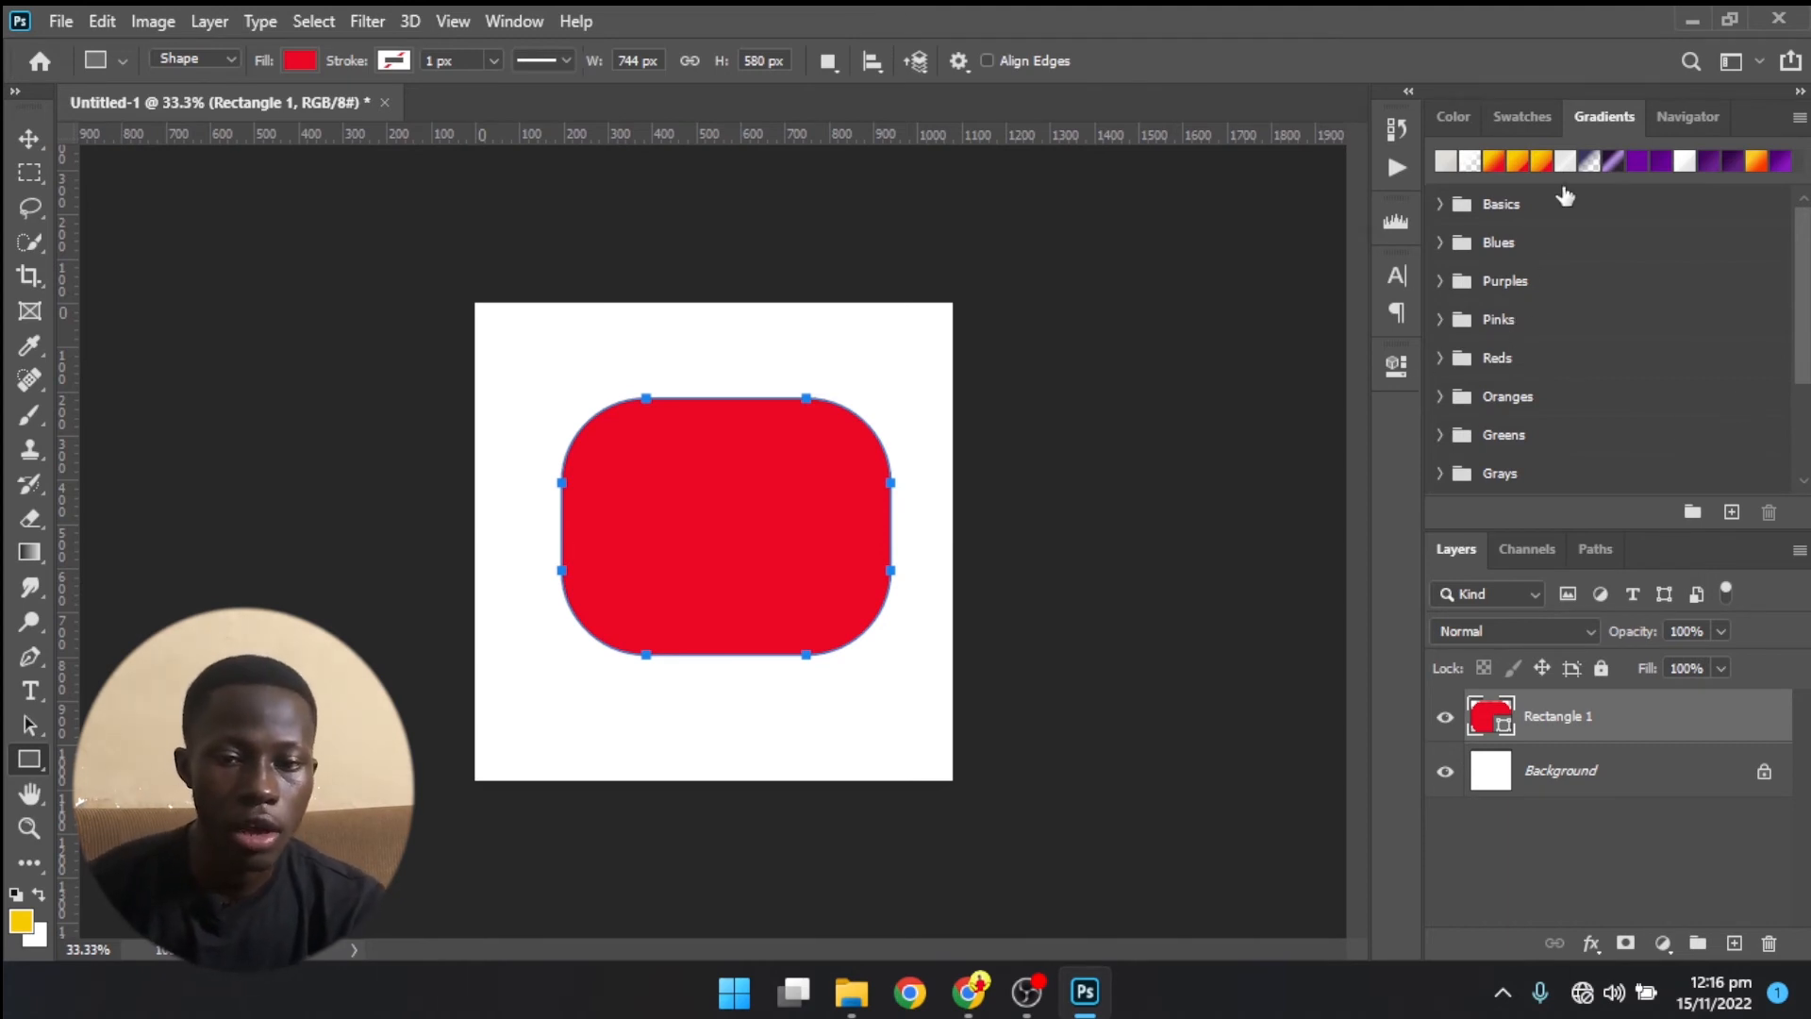
click(1756, 60)
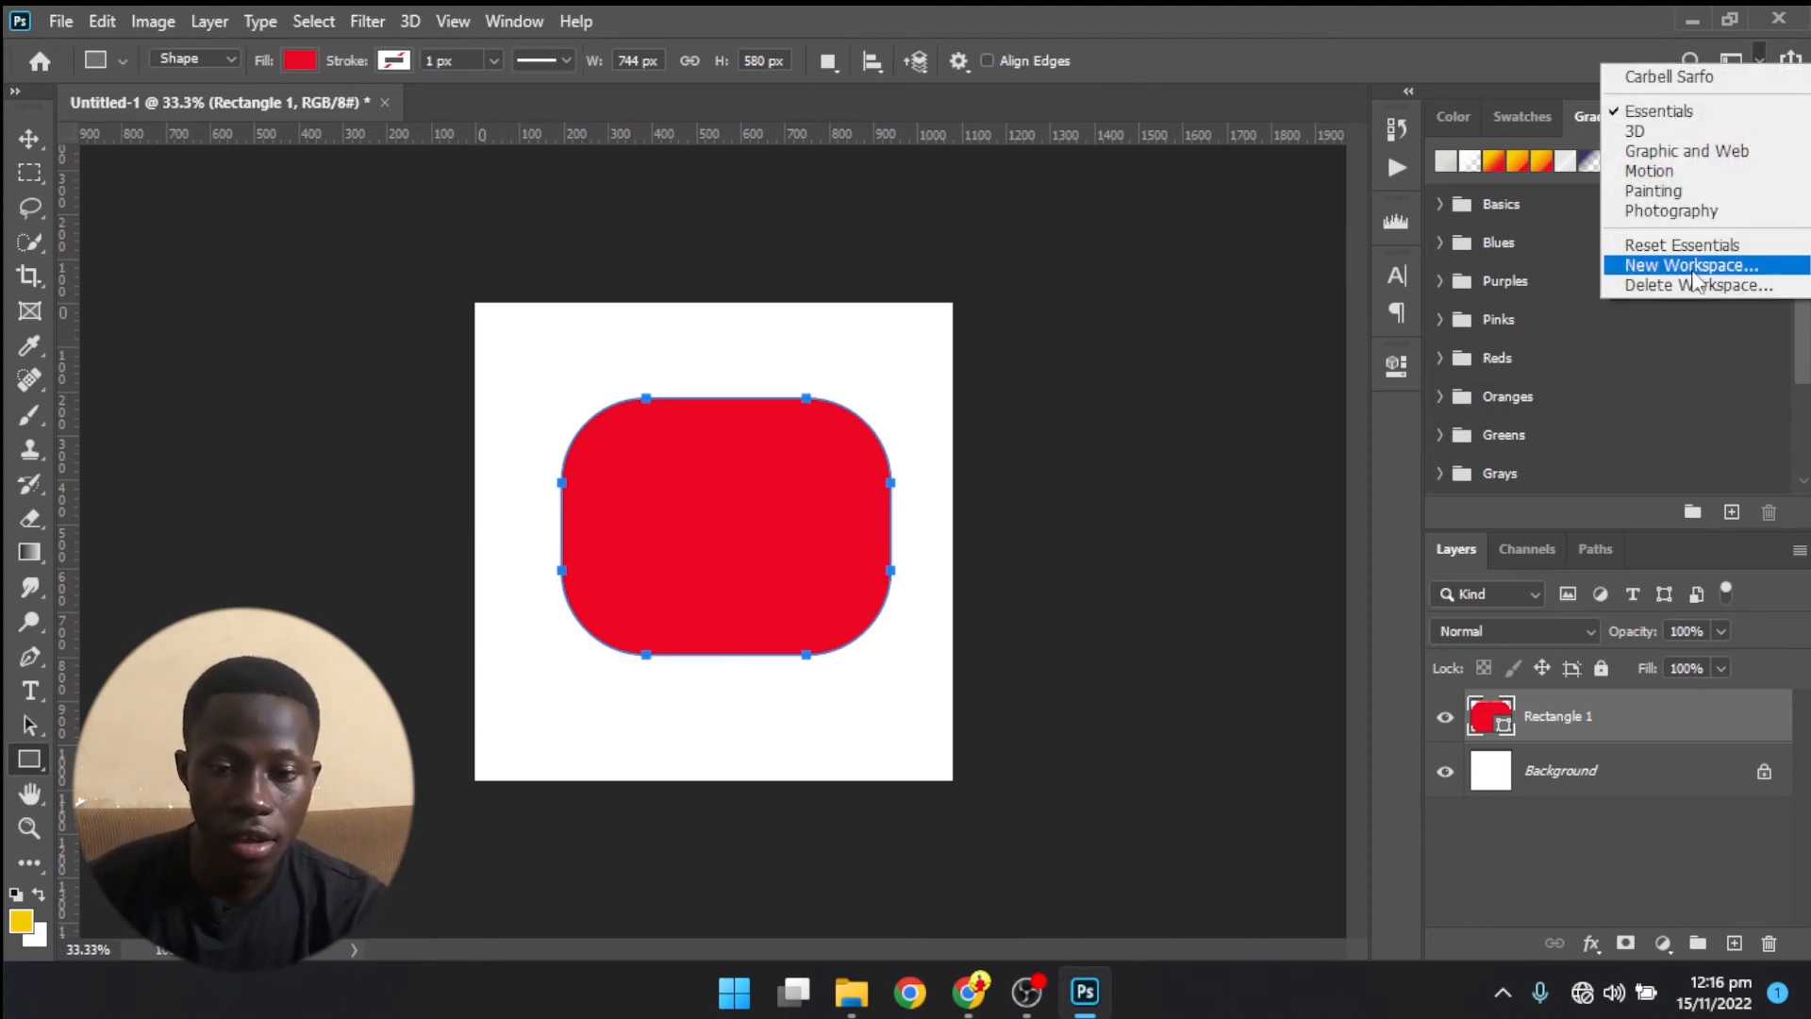
click(1672, 80)
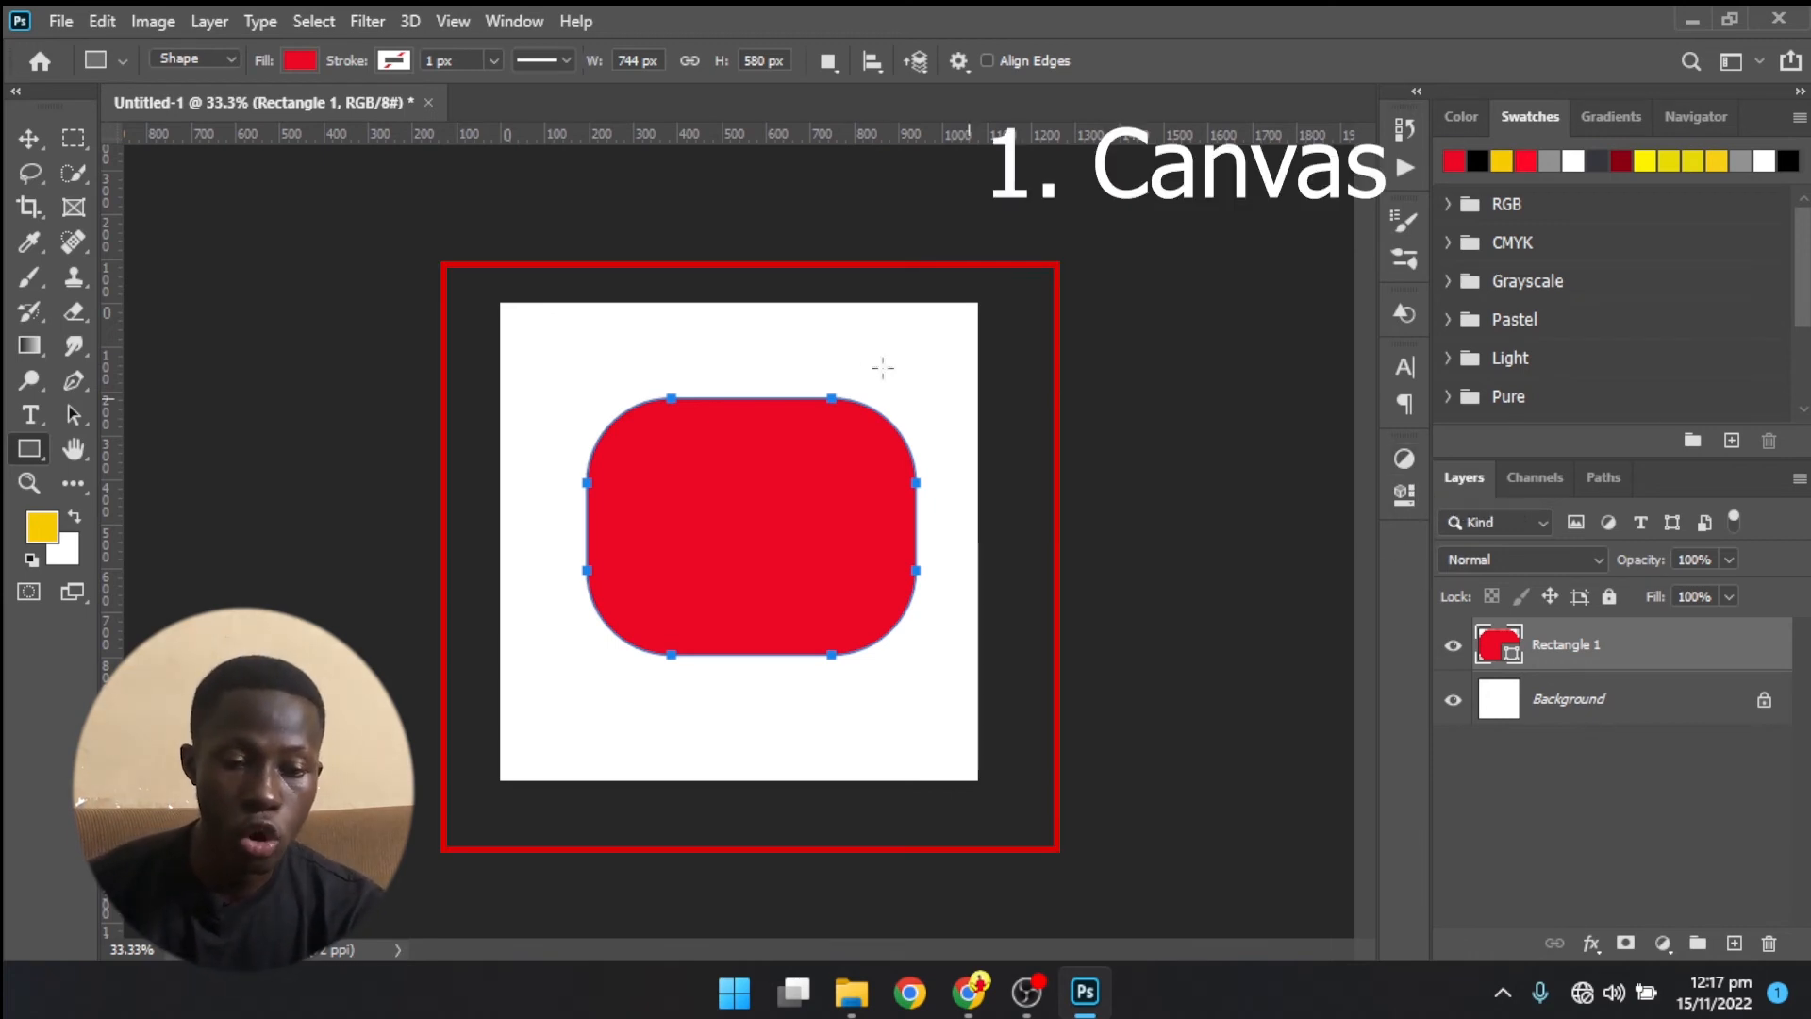
- Select the whole canvas with the Rectangular Marquee tool and clear the selection again
click(74, 137)
drag(492, 300, 1261, 873)
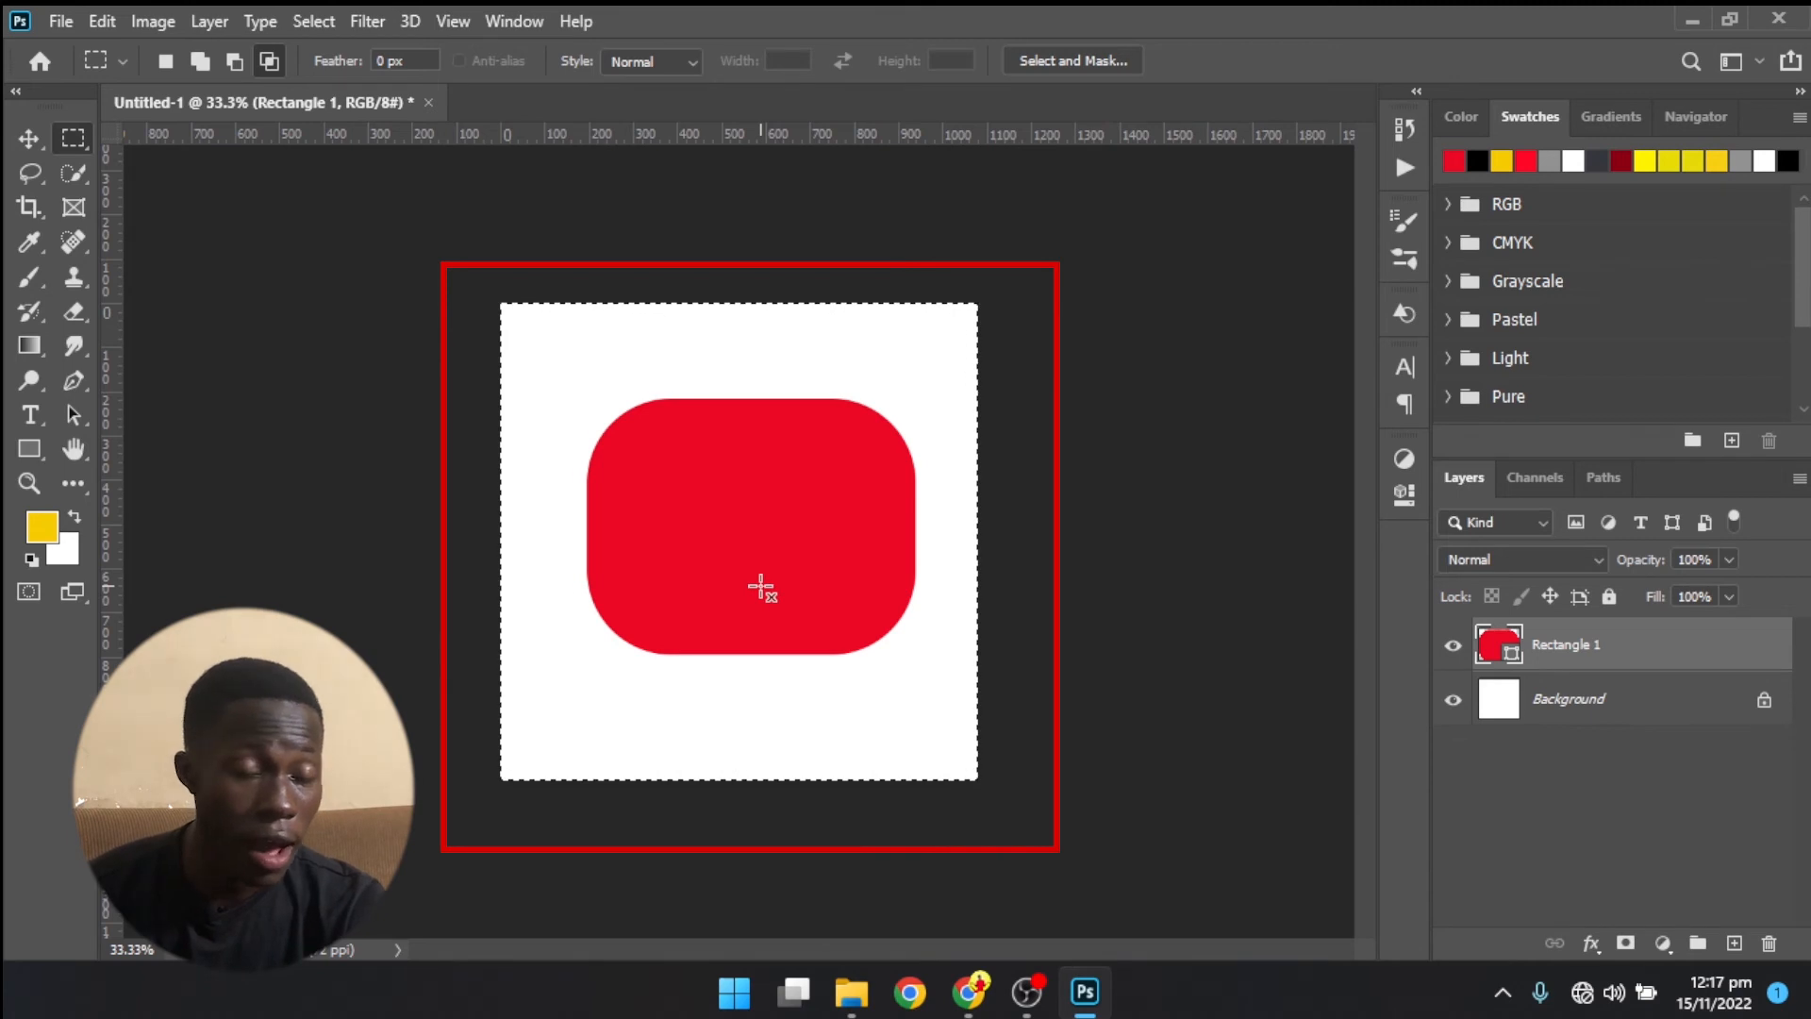
key(ctrl+d)
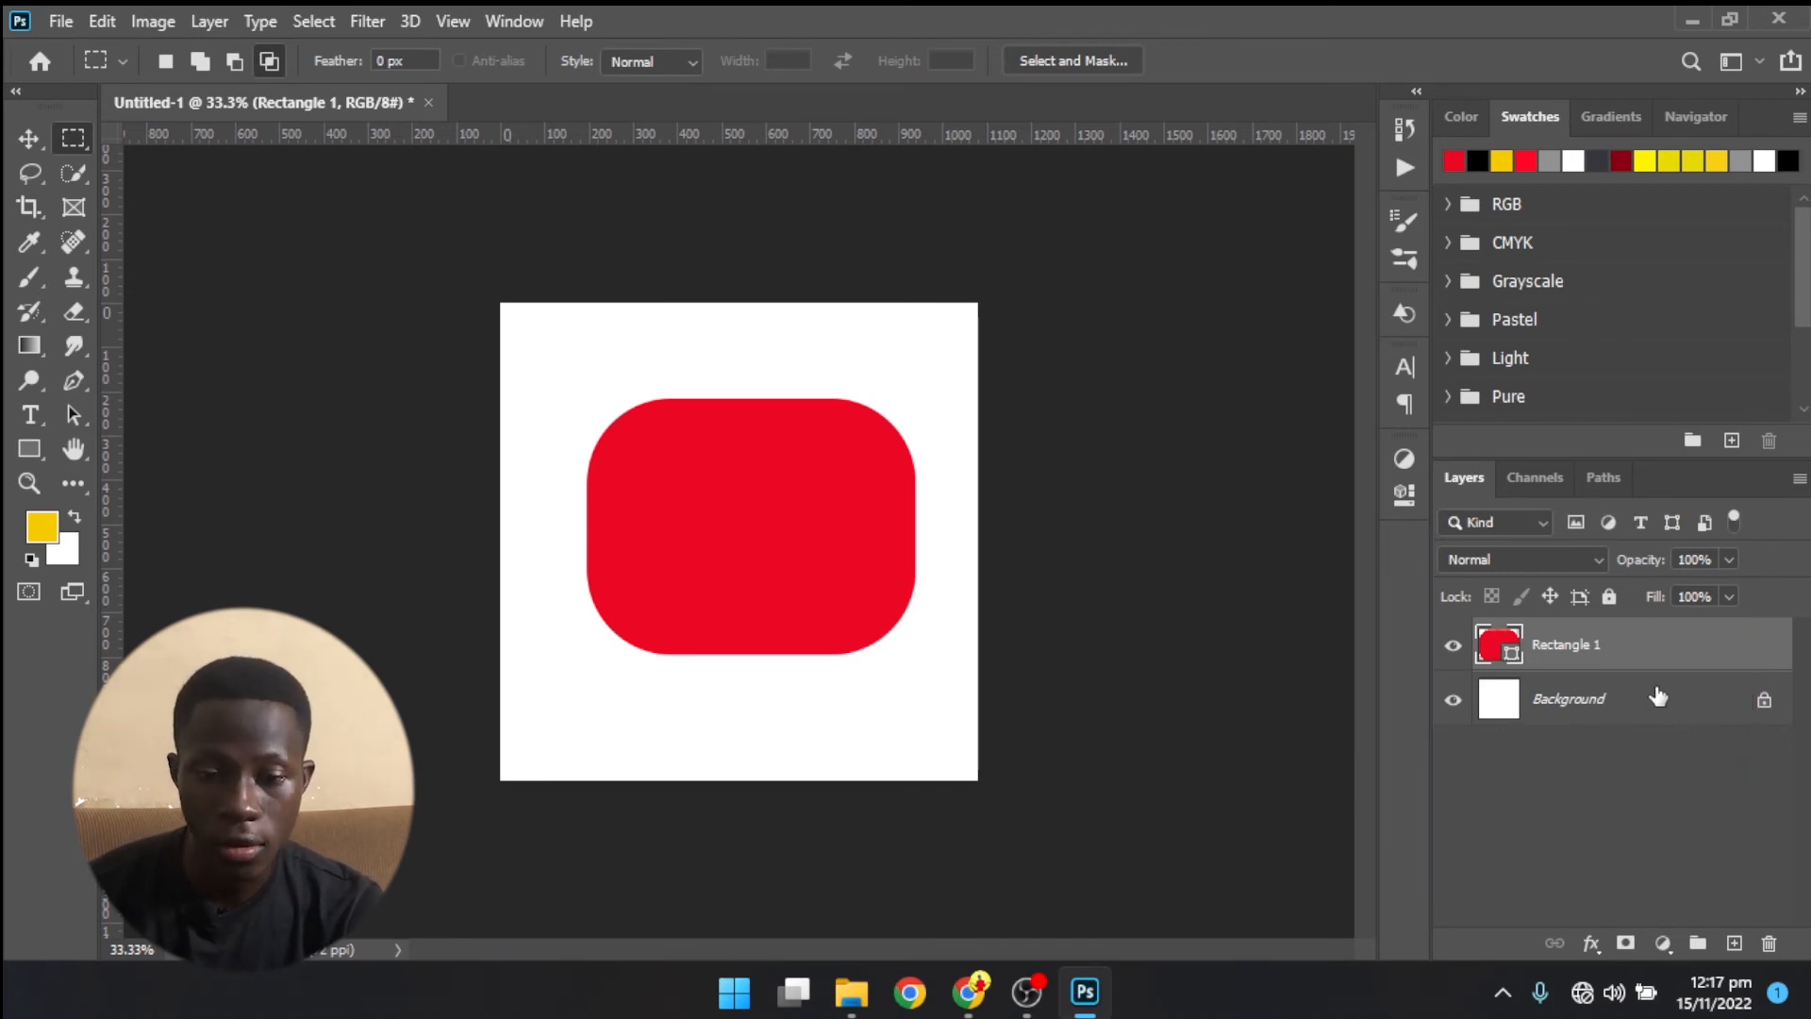
- Hide and show again the Background layer and the Rectangle 1 layer, one after the other
click(1451, 702)
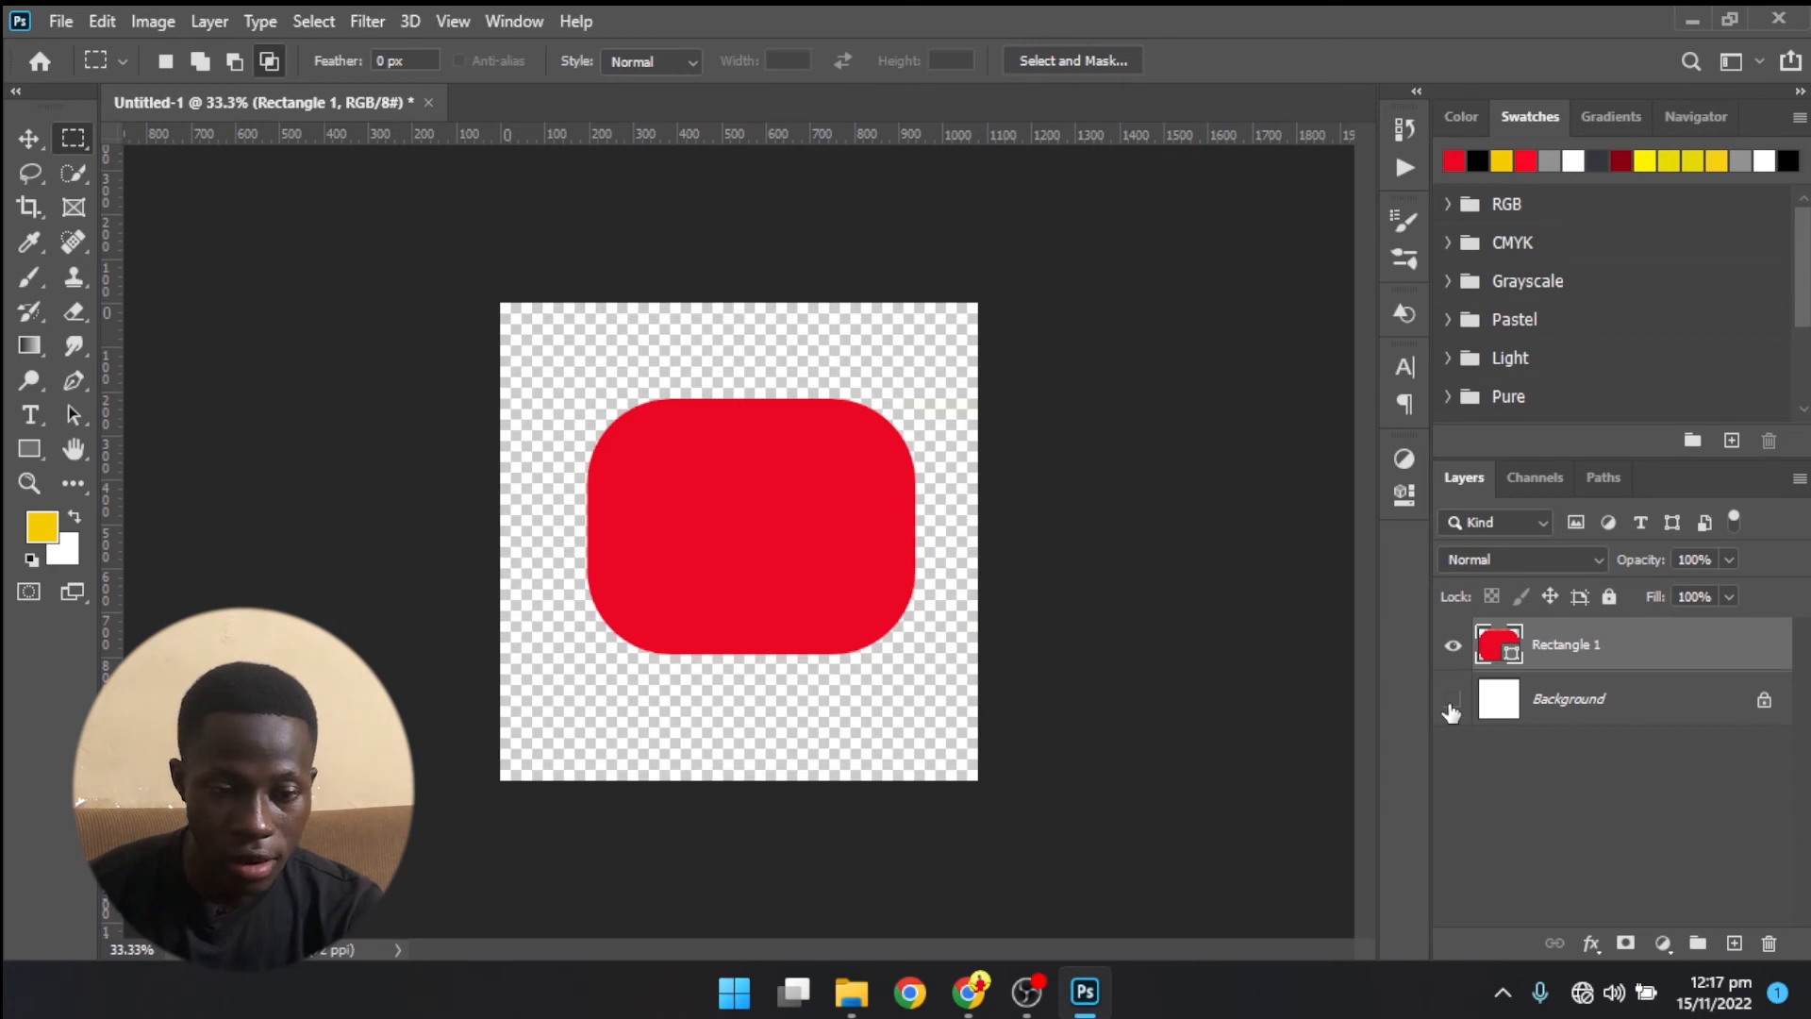
click(1451, 701)
click(1454, 646)
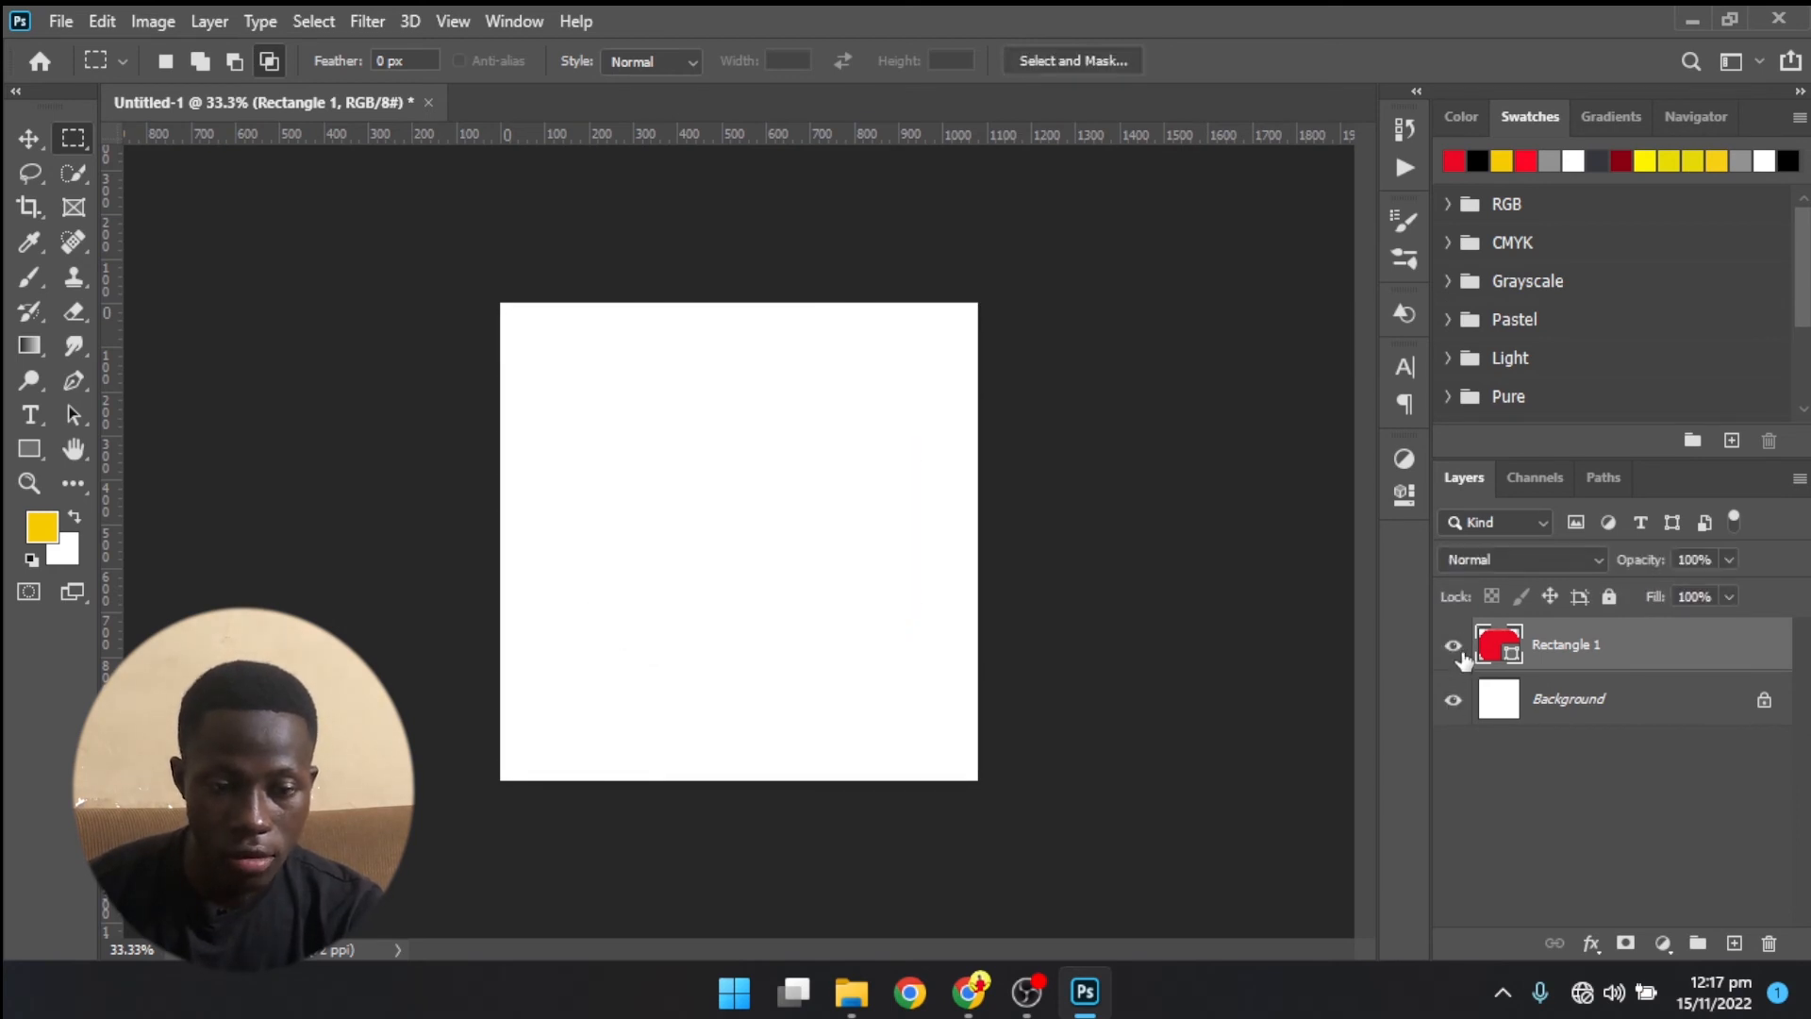
click(1453, 646)
- Unlock the Background layer, and inspect it alone by briefly hiding the Rectangle 1 layer
click(1755, 705)
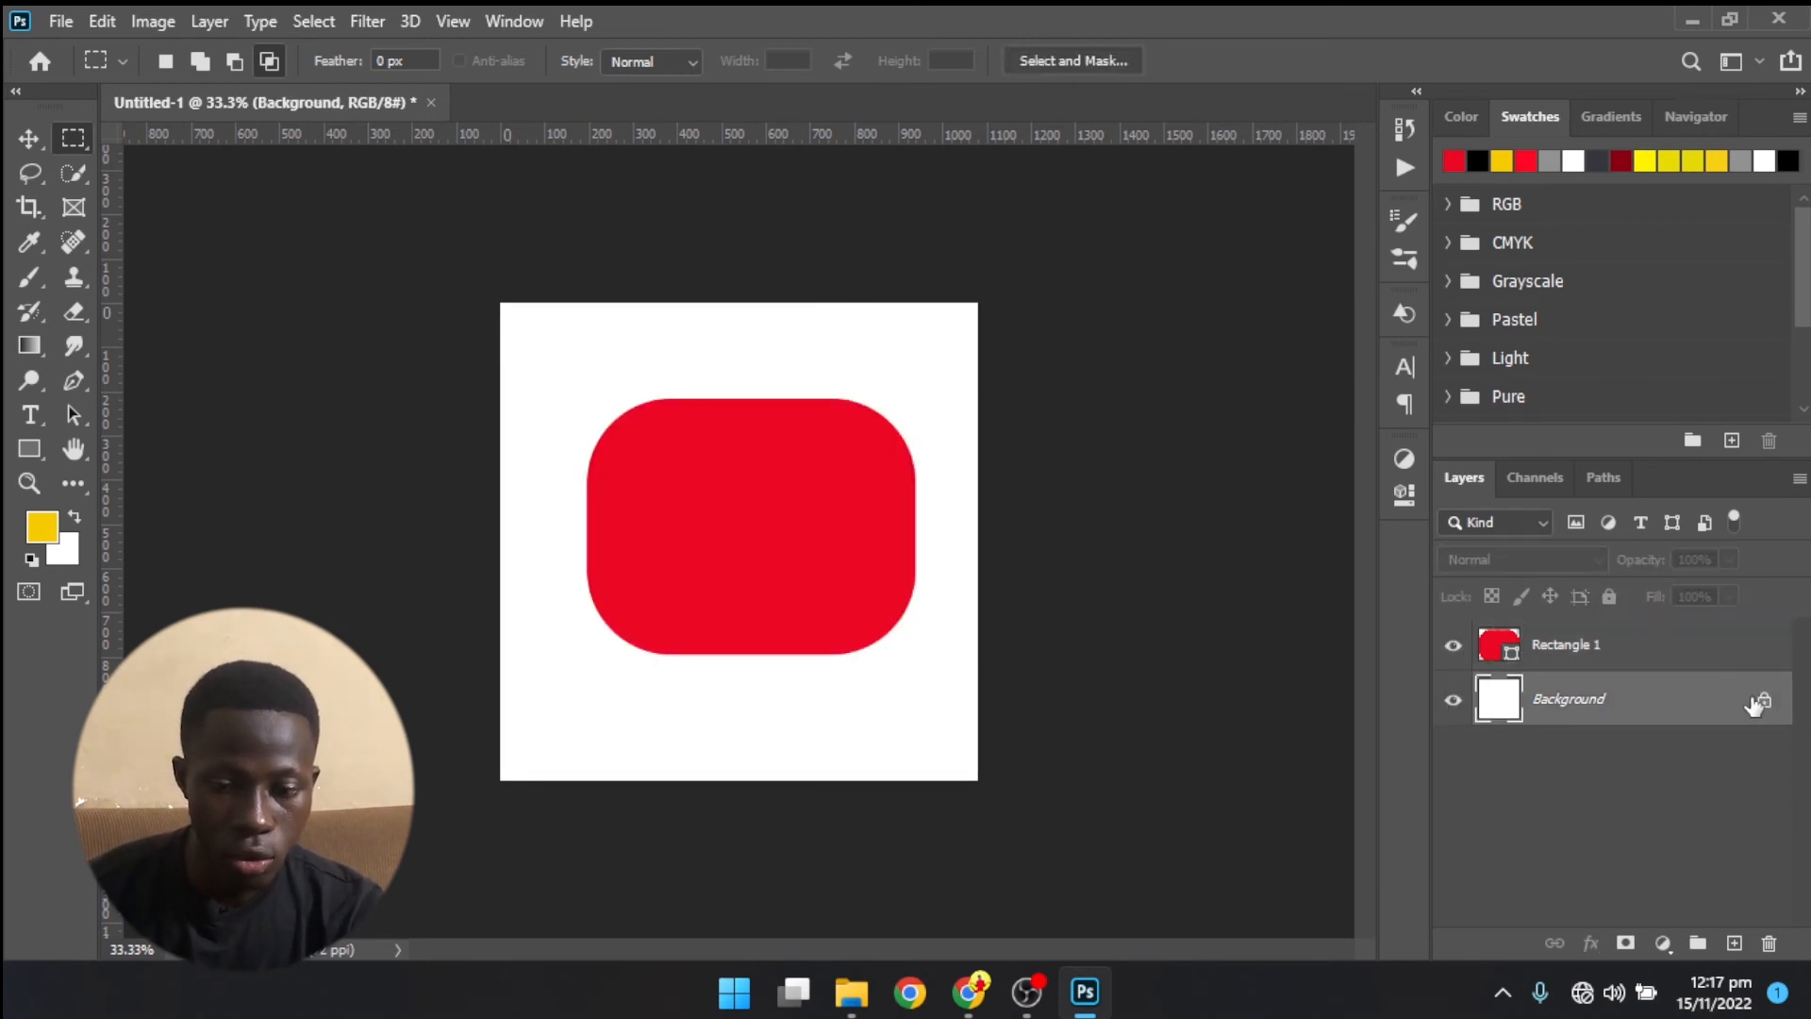
click(1763, 705)
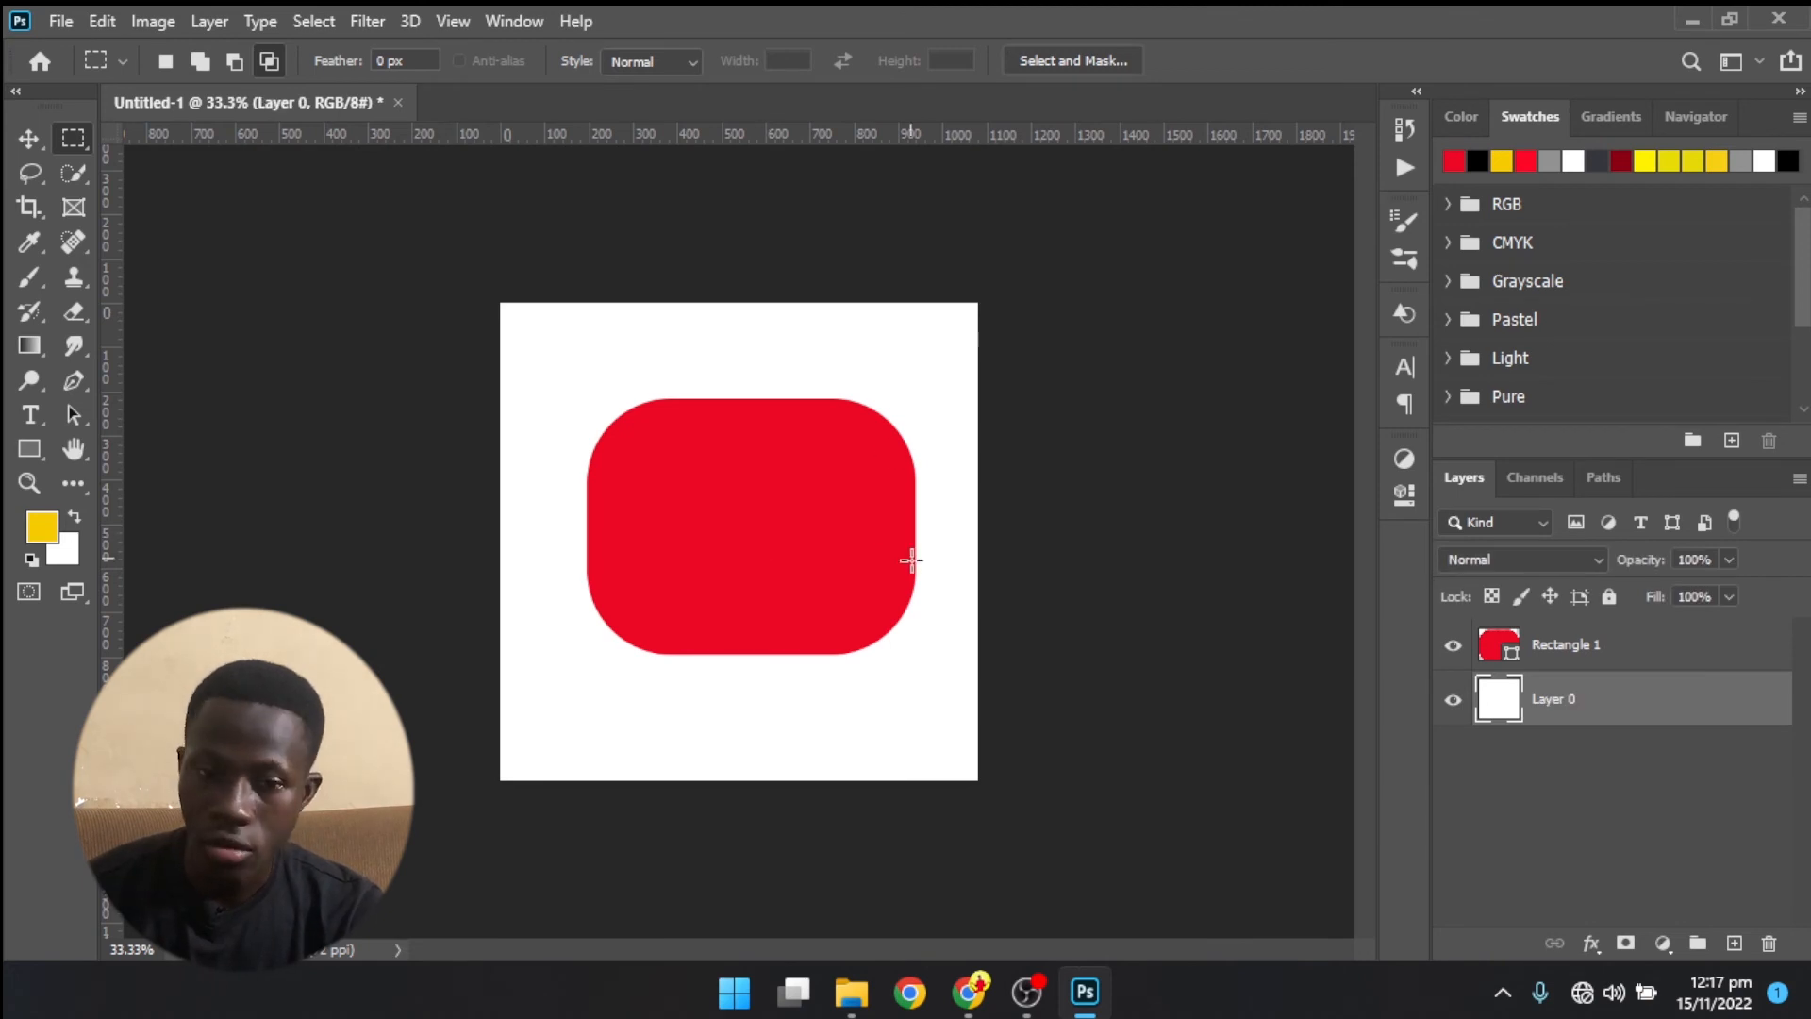
click(1453, 646)
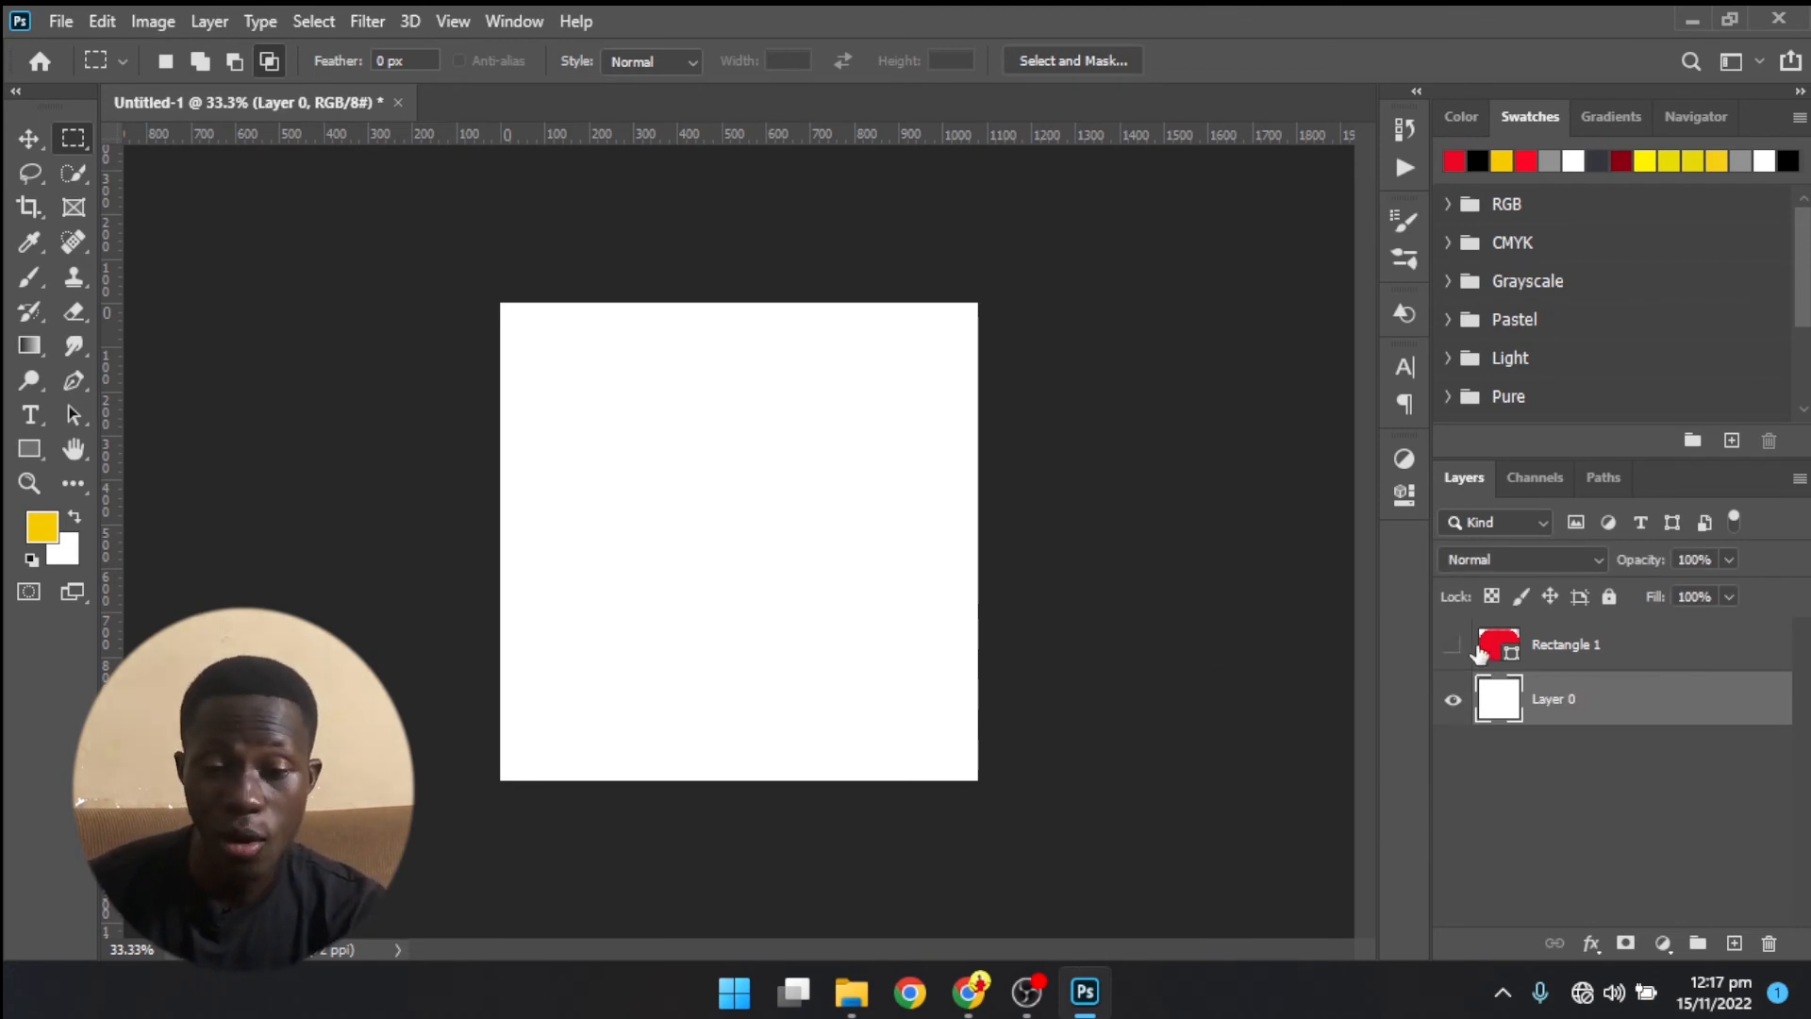
click(1454, 646)
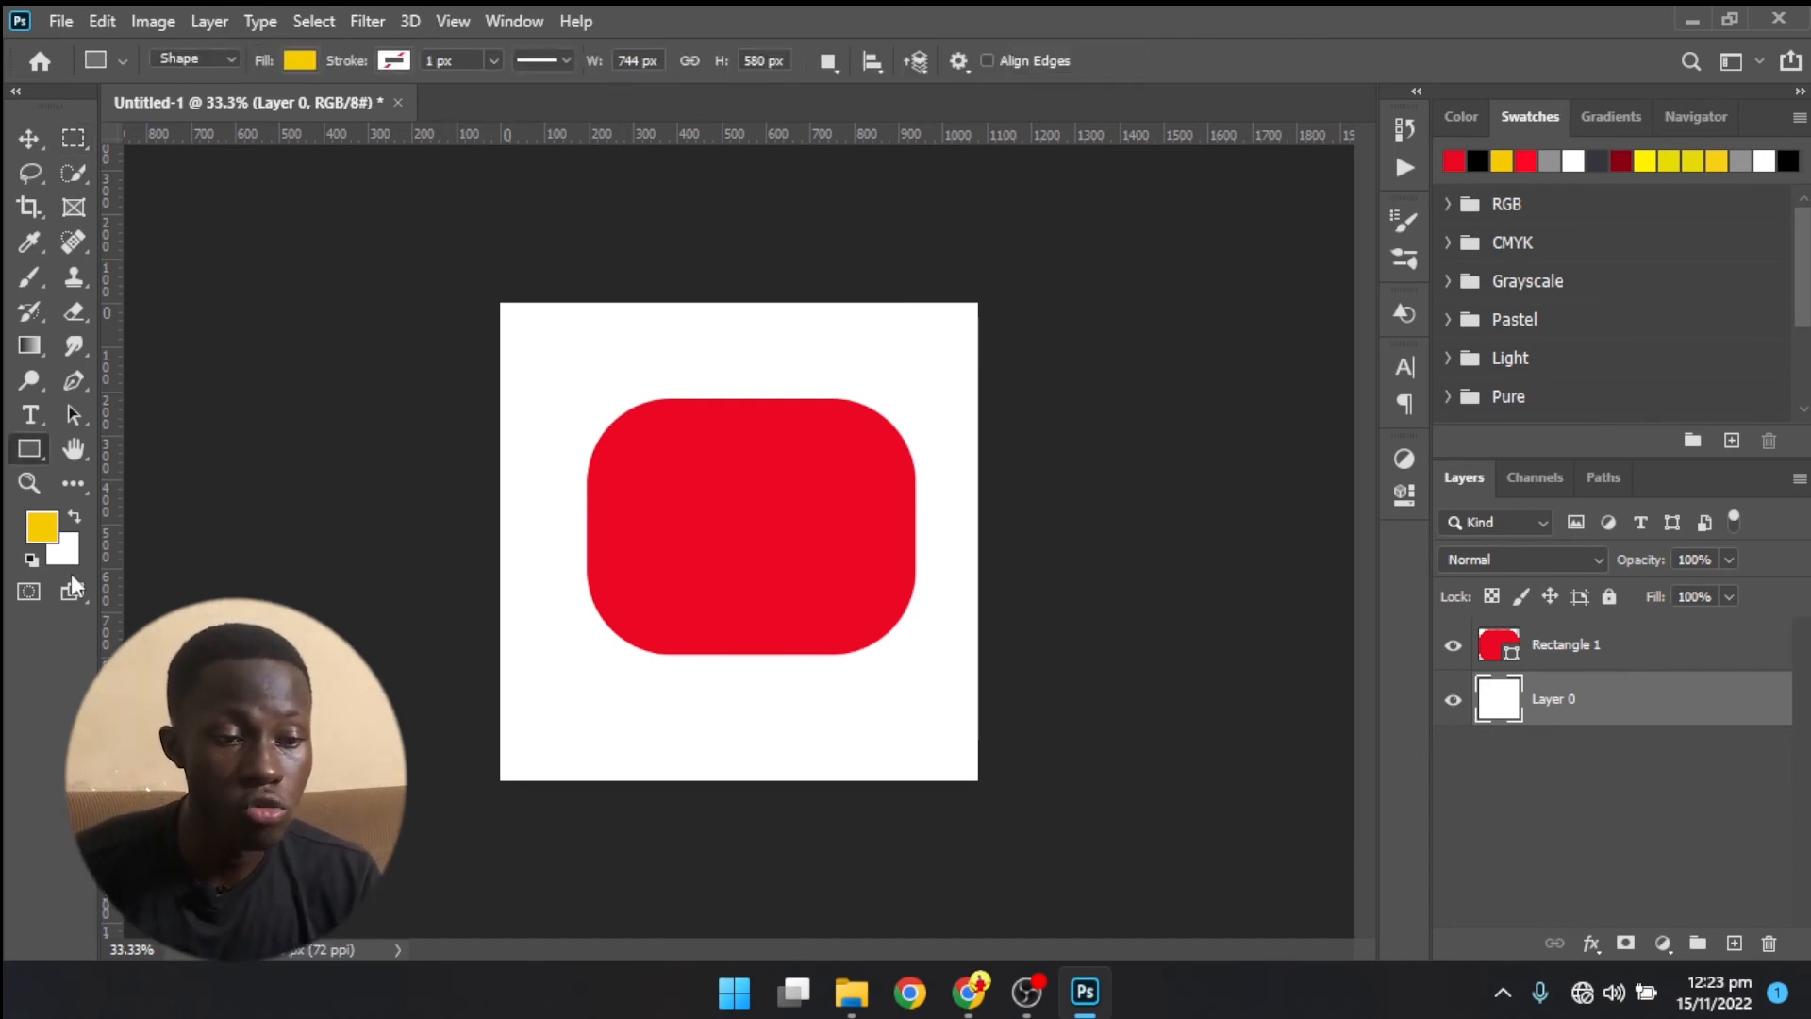
- Change the toolbar to a single column and back to two columns
click(15, 91)
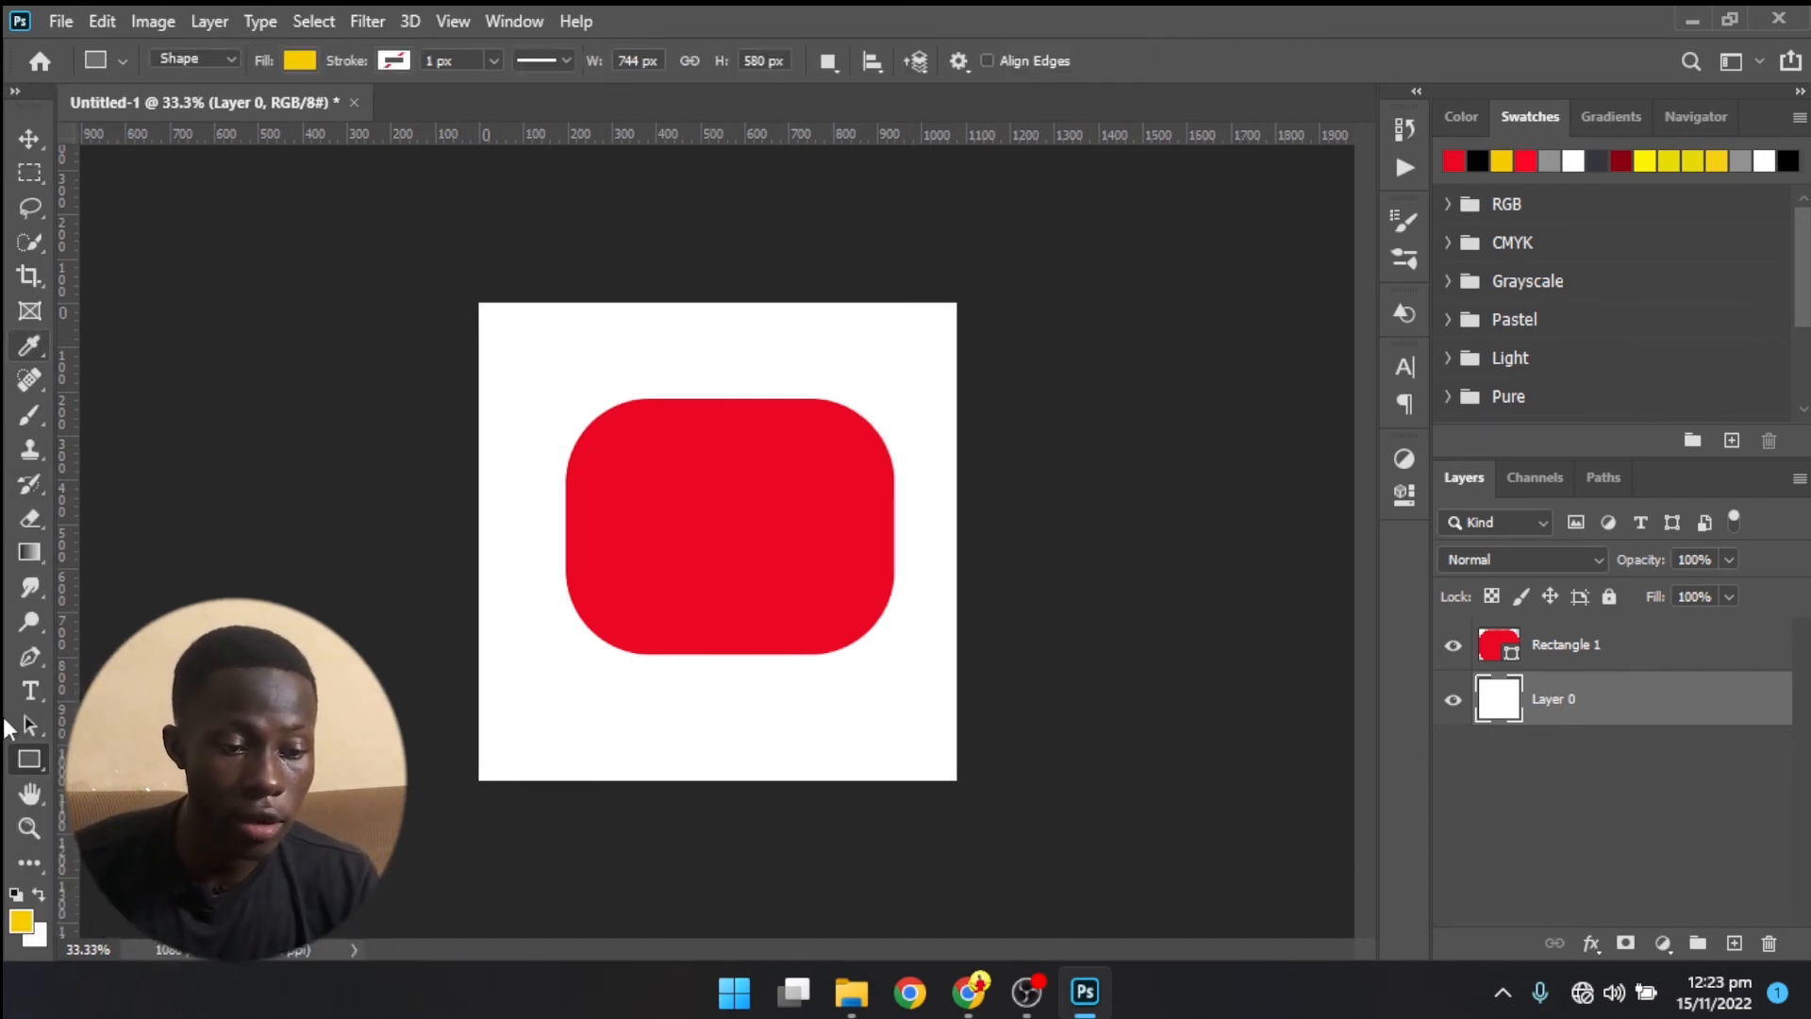
click(15, 92)
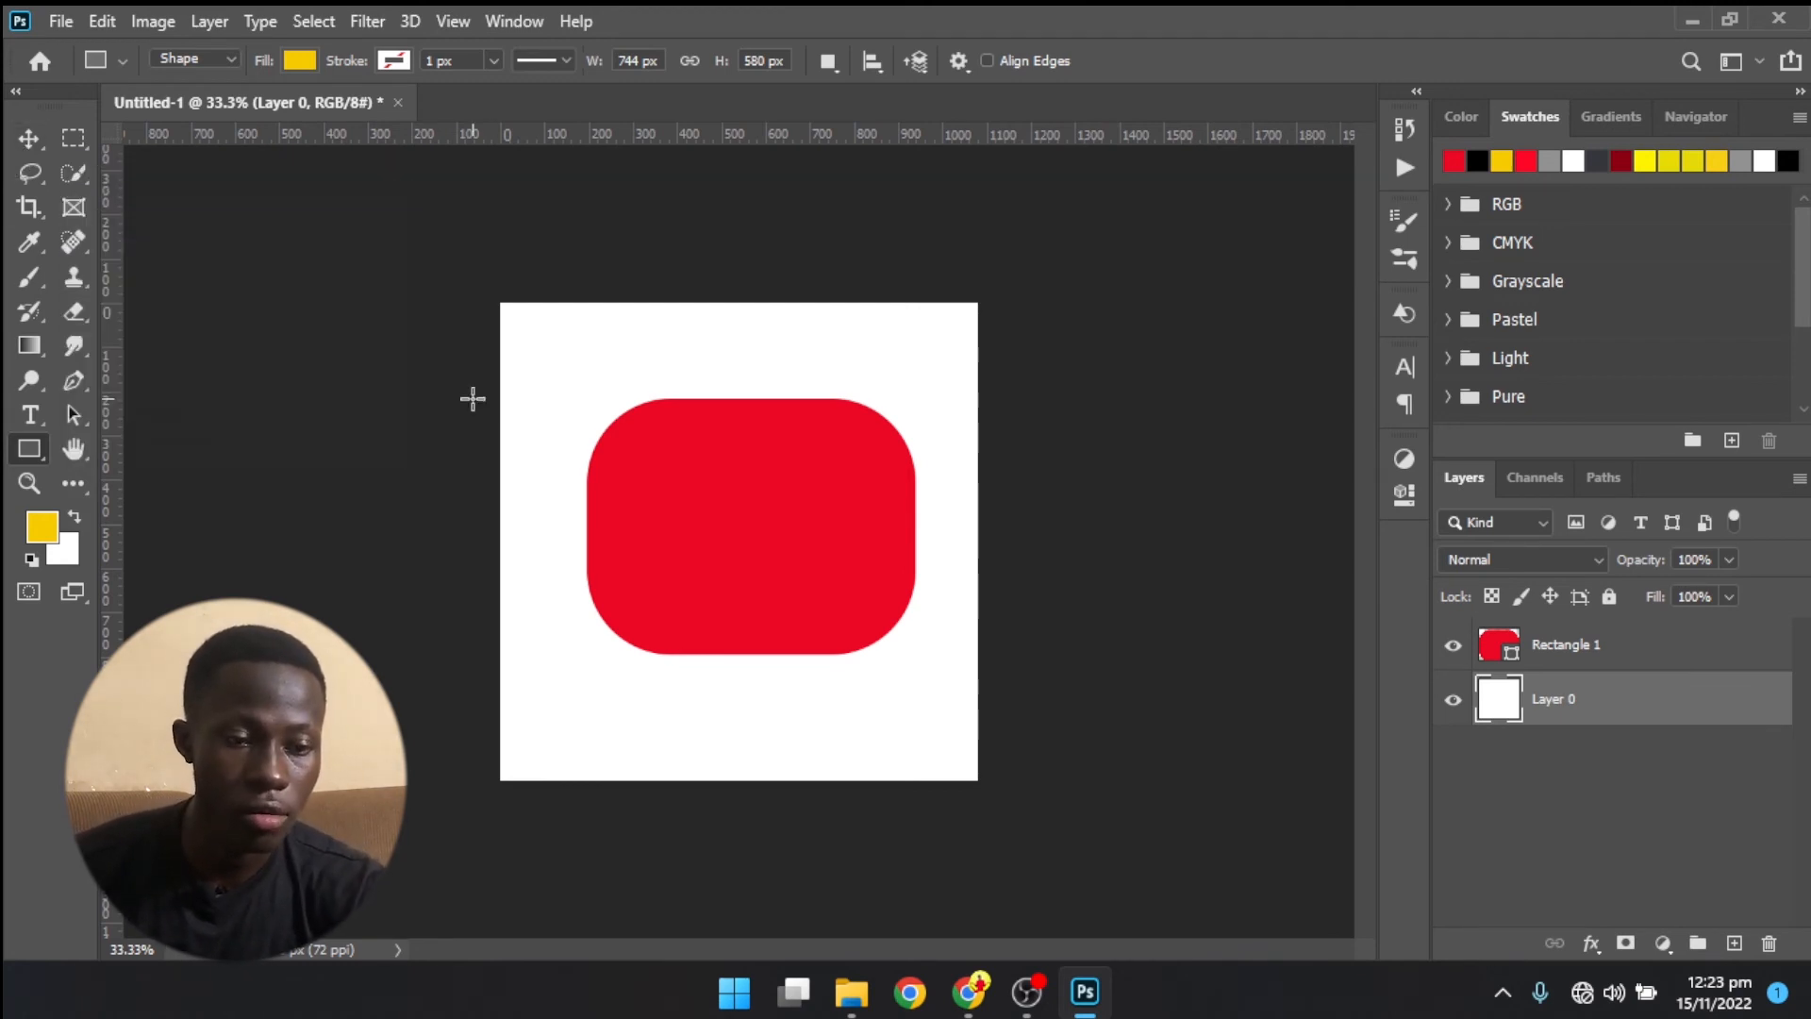
- Cycle through the Brush, Move, Gradient, healing and Quick Selection tools, finishing with the Rectangular Marquee tool
click(29, 277)
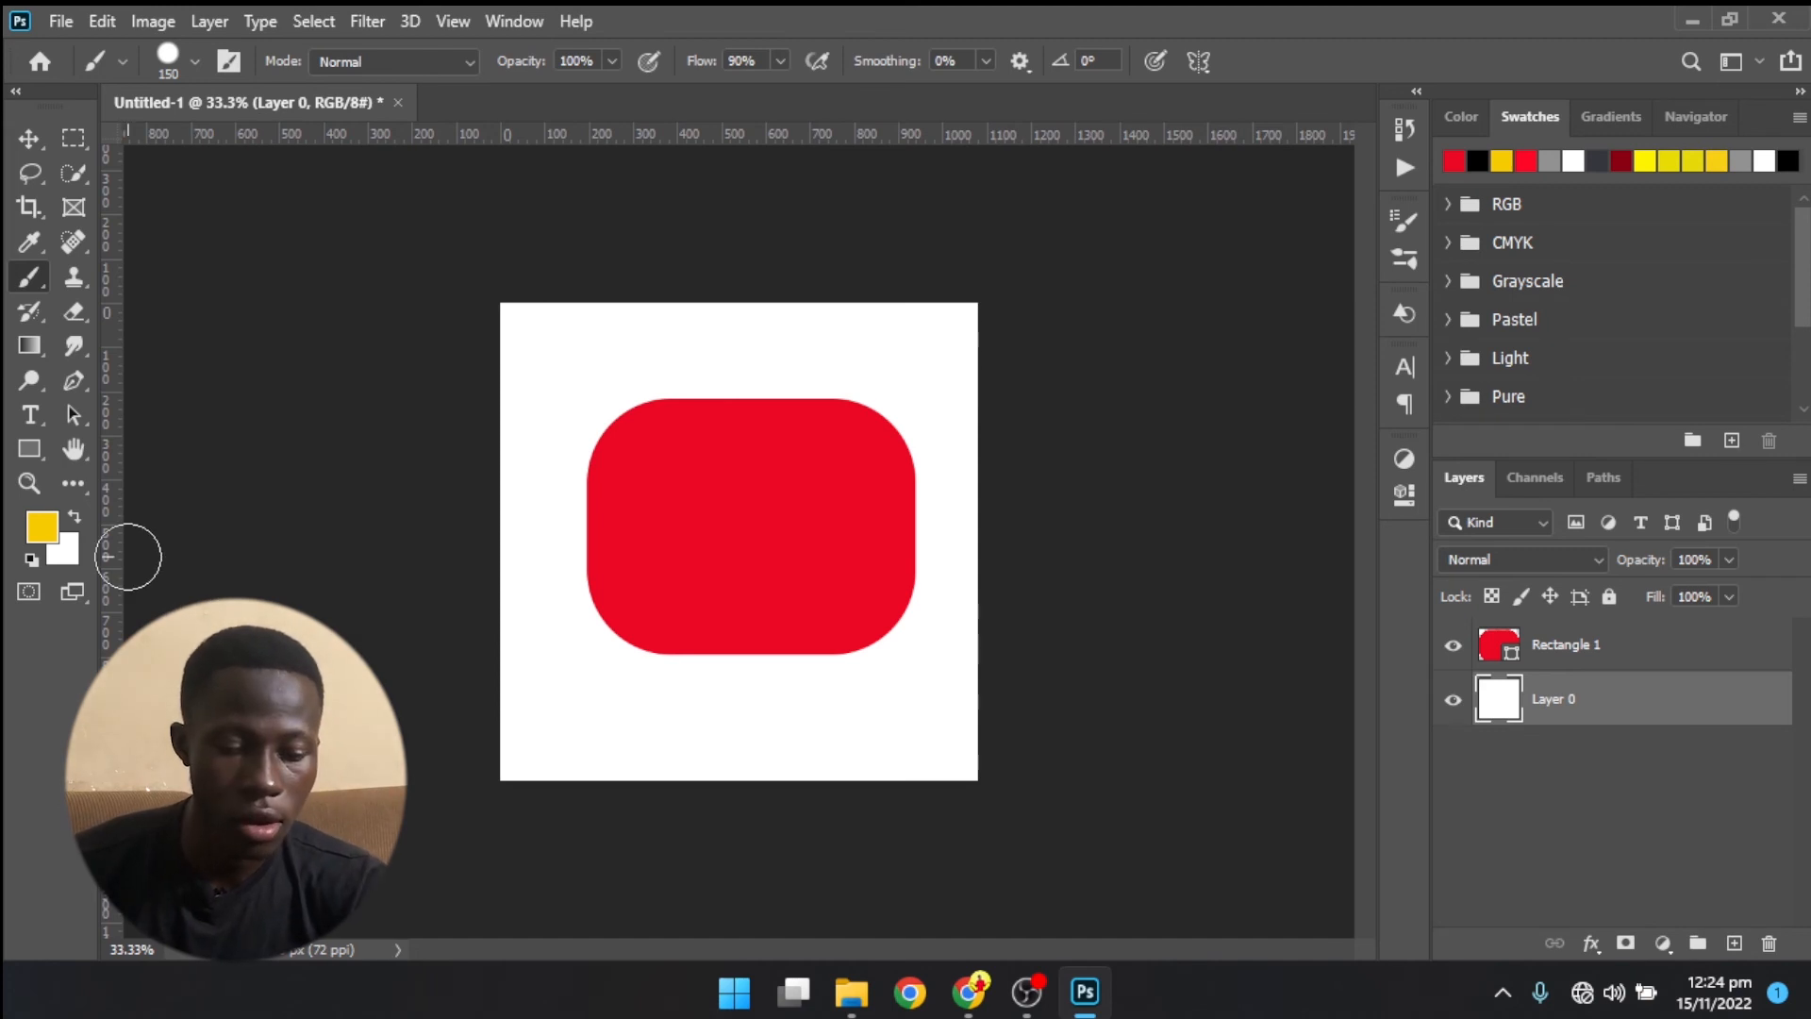
key(v)
key(b)
key(g)
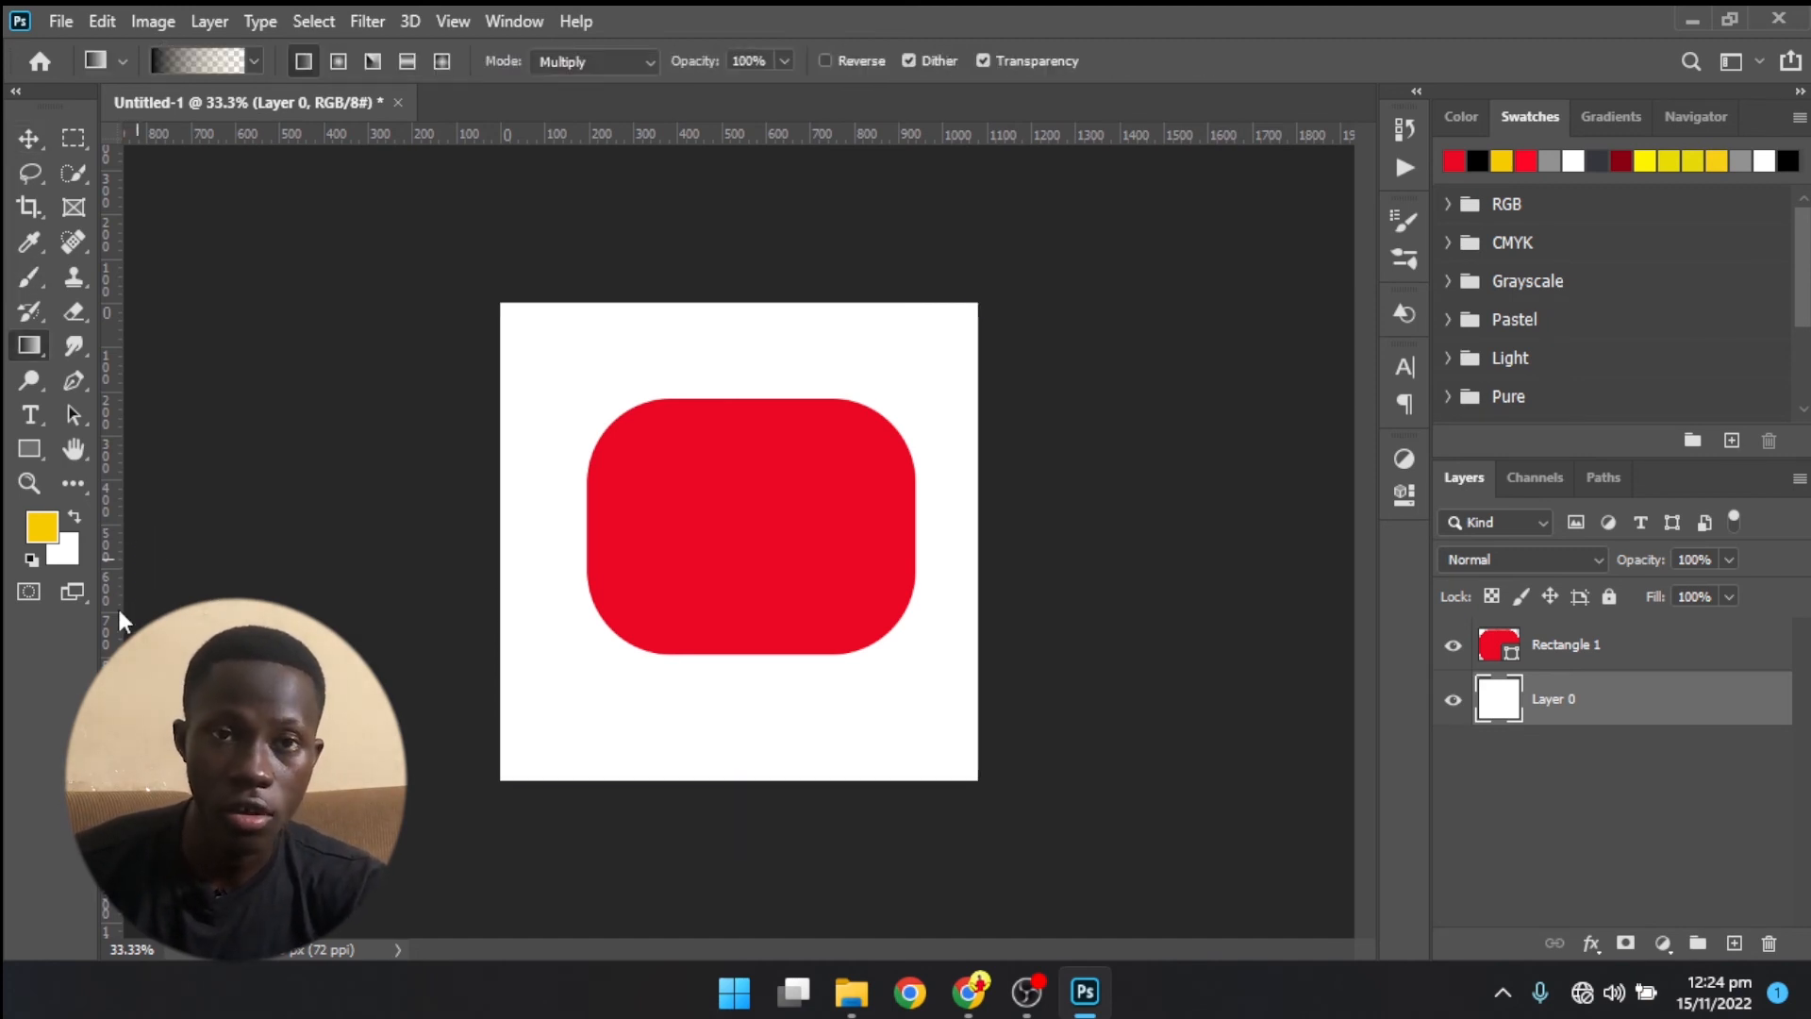
key(j)
key(w)
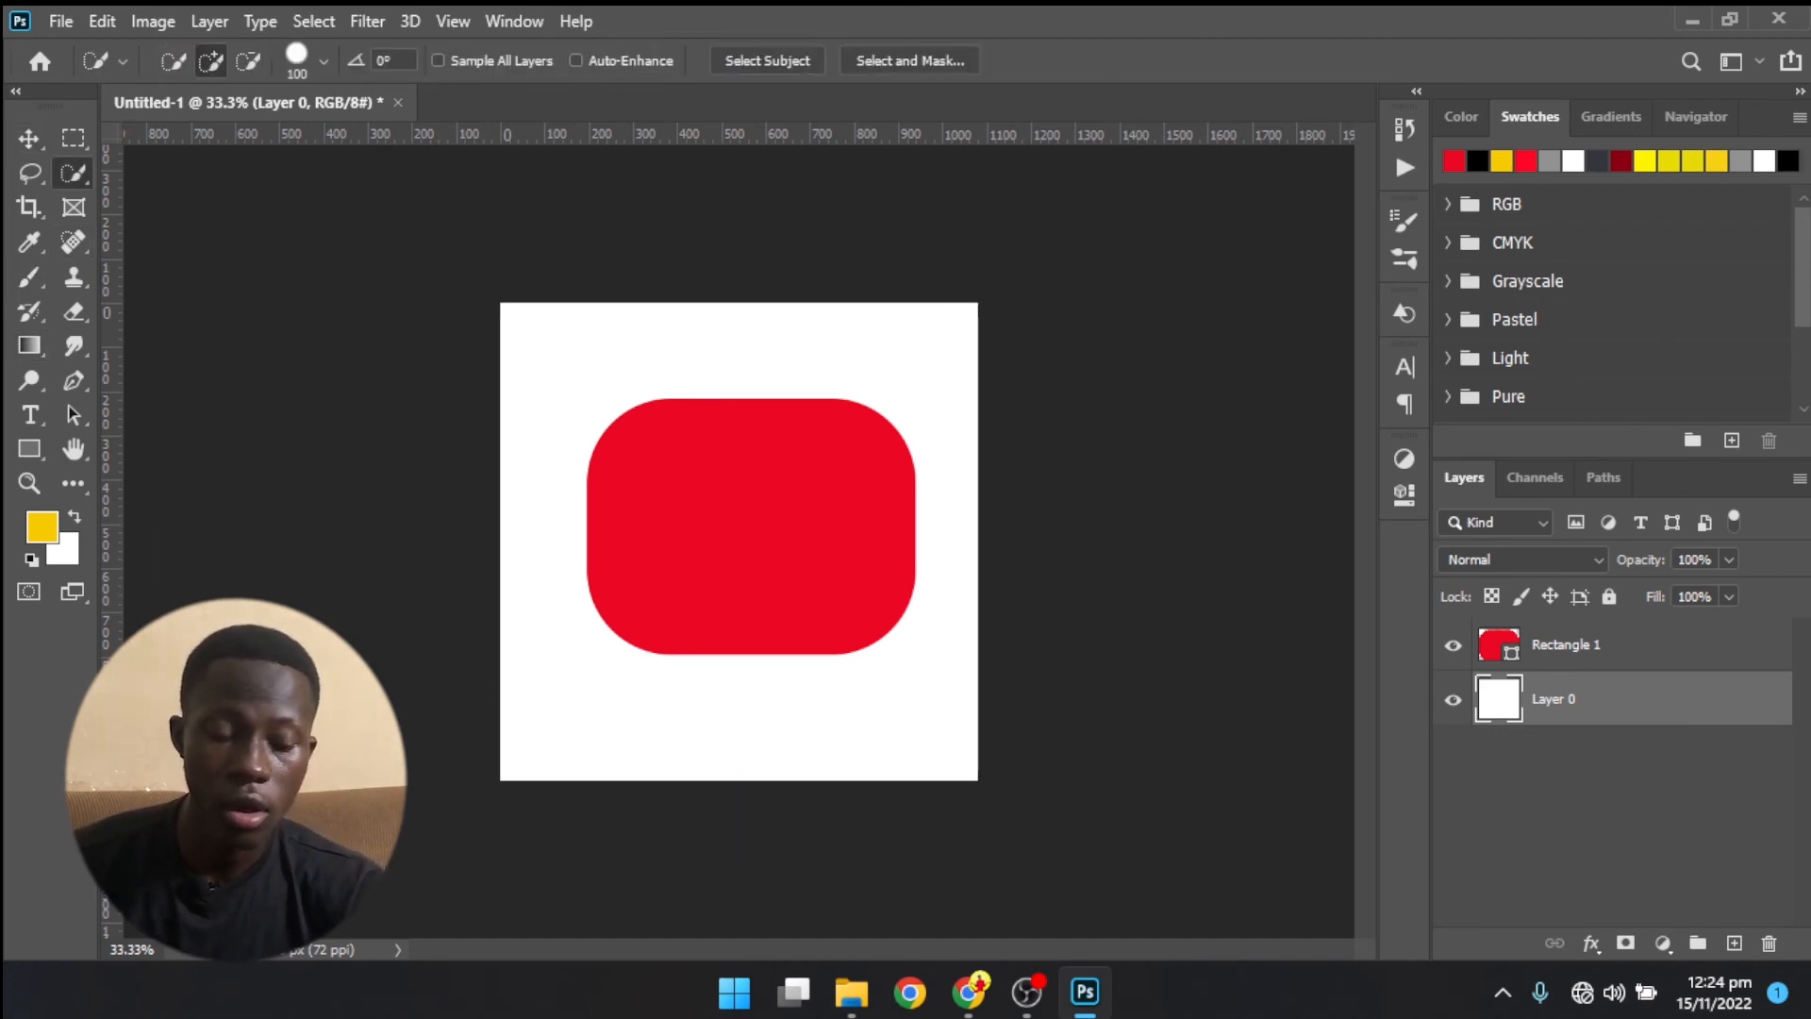
key(m)
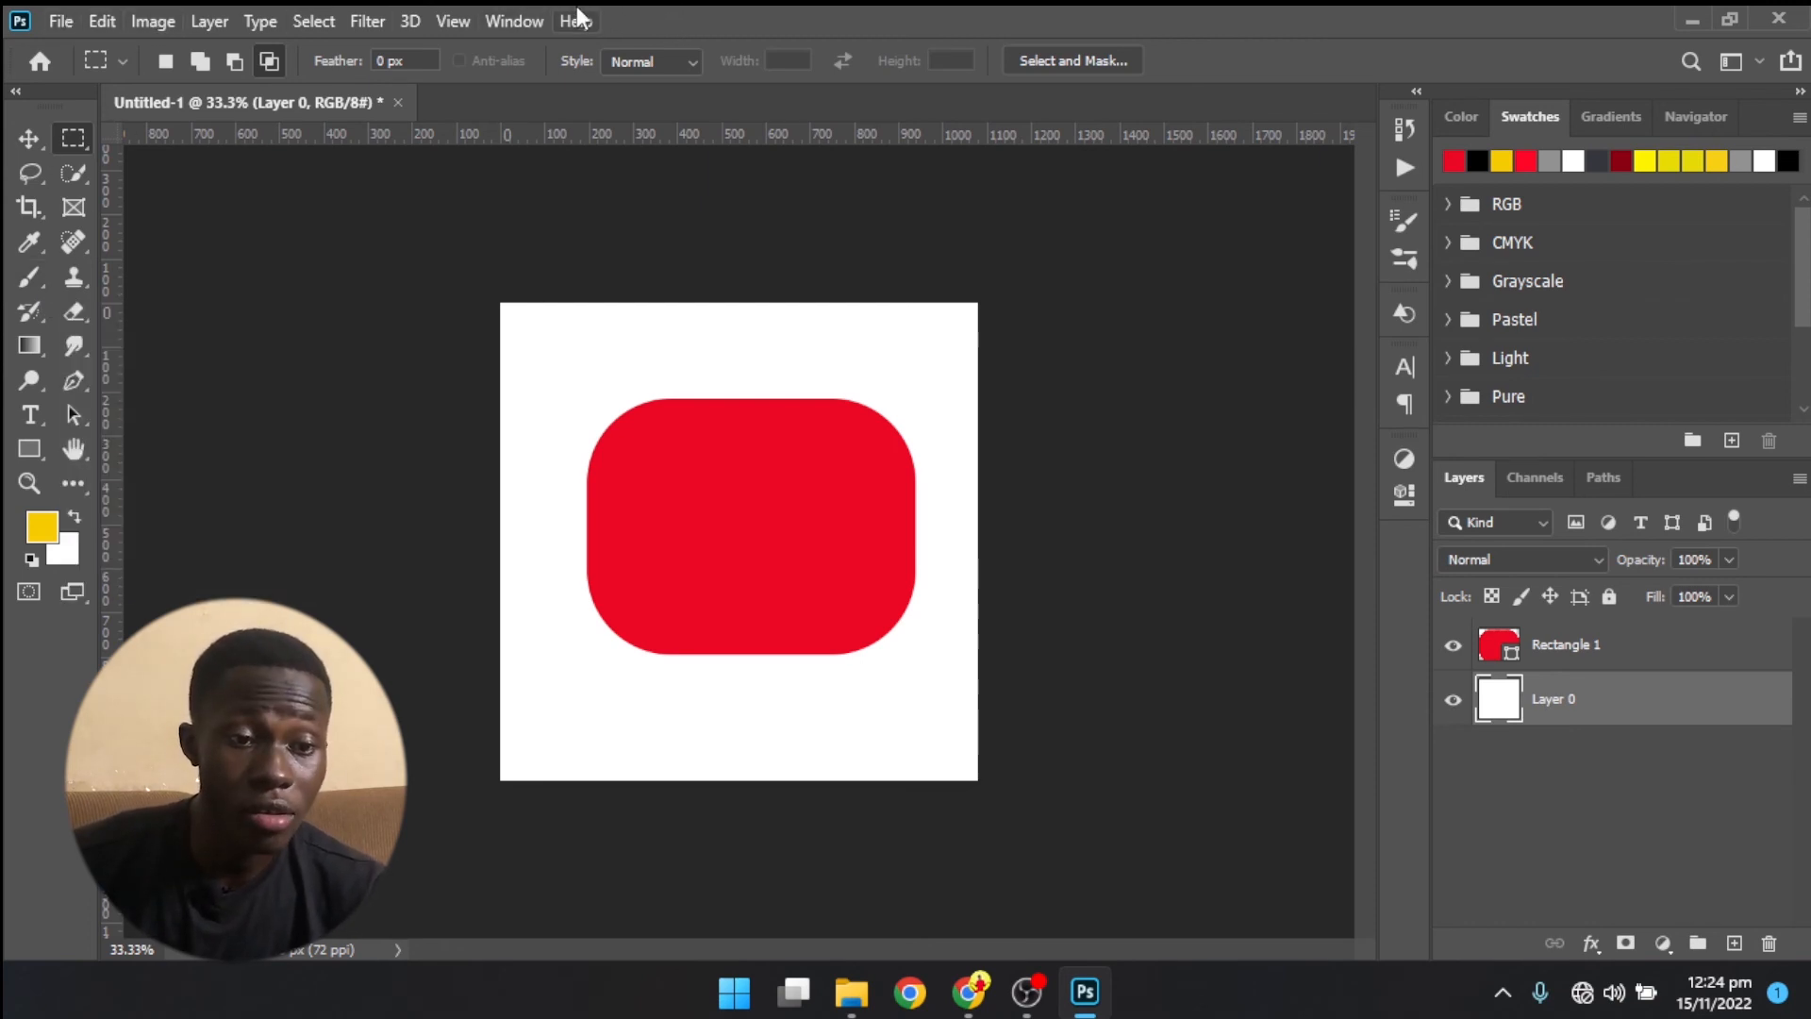
click(325, 11)
click(258, 11)
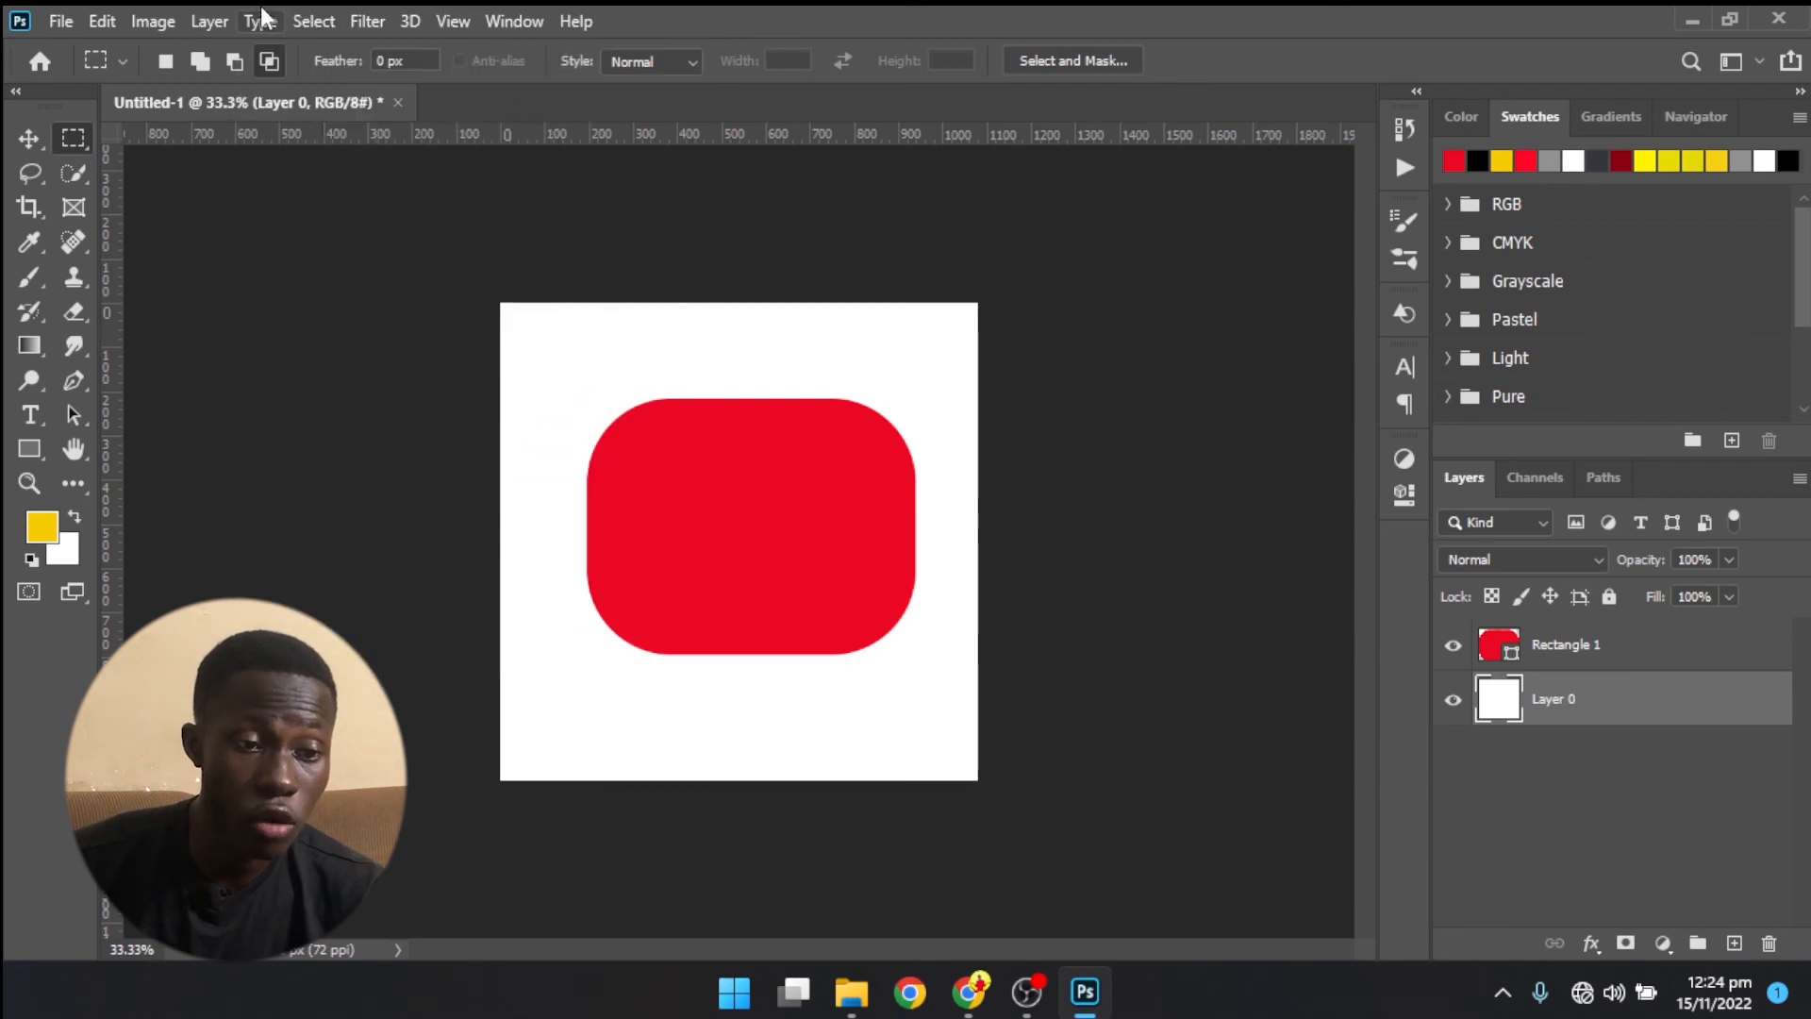
click(199, 11)
click(137, 11)
click(137, 17)
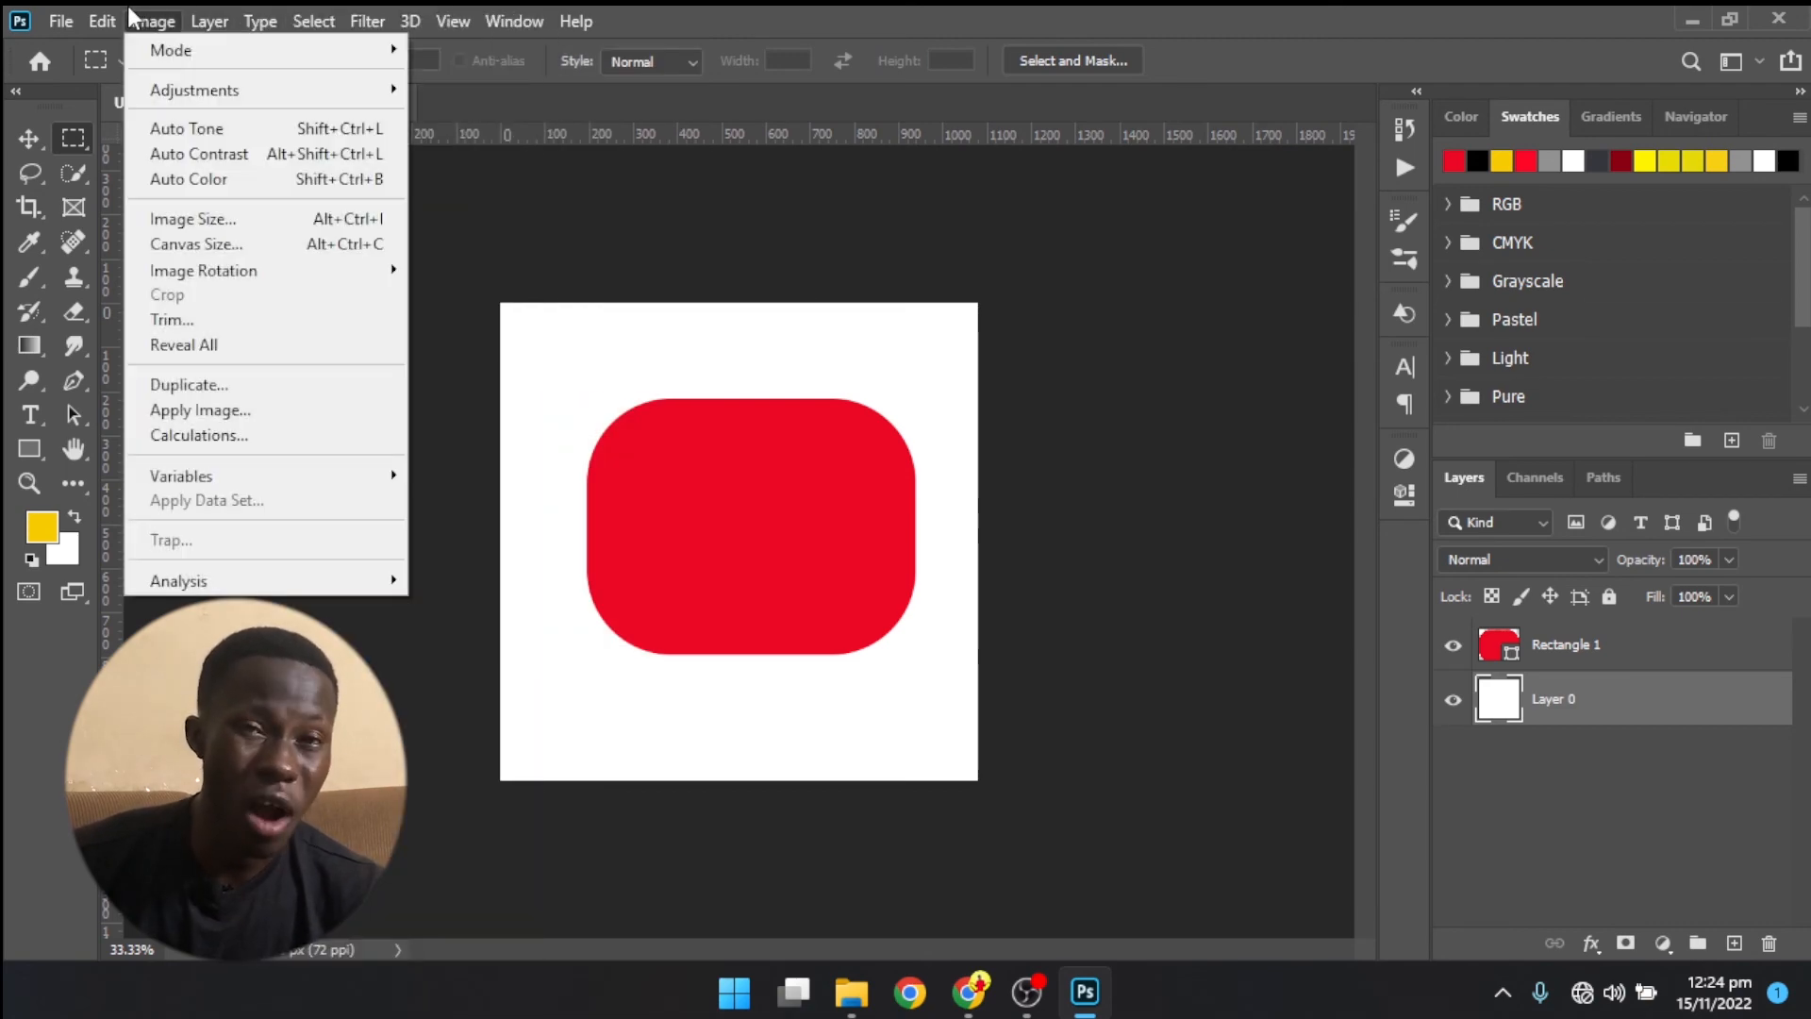
click(128, 14)
click(105, 19)
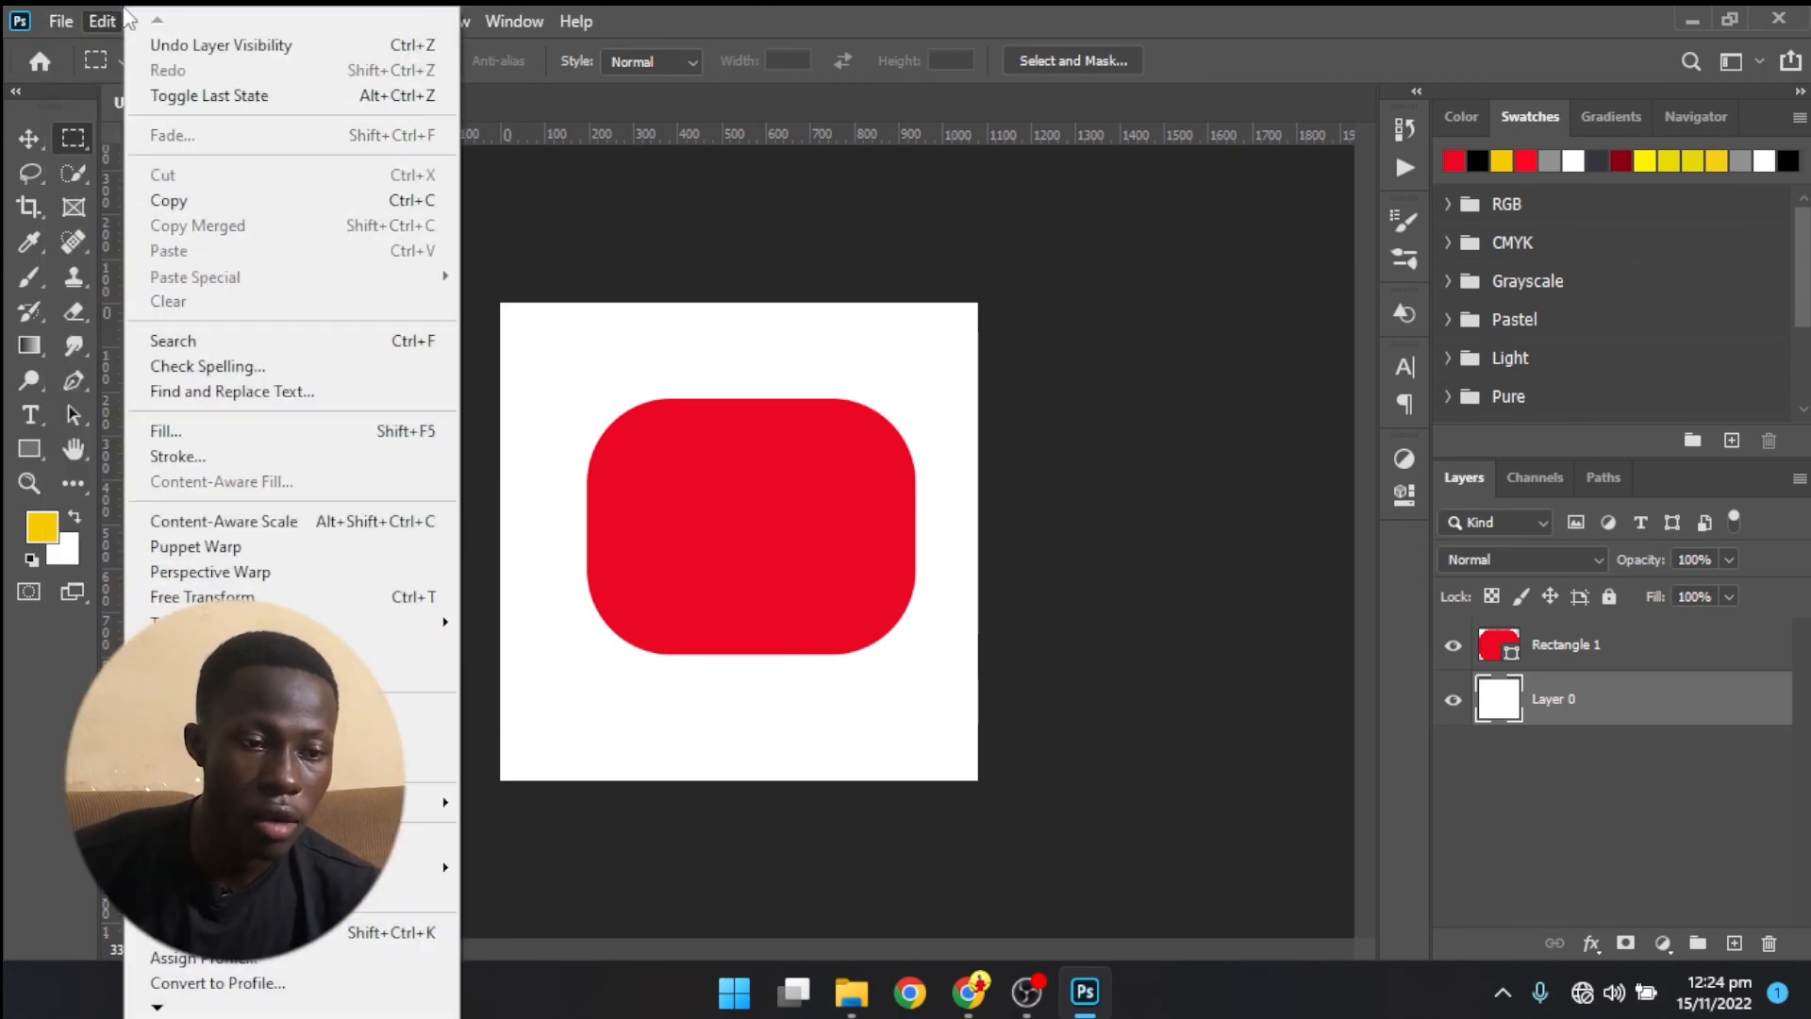
click(119, 8)
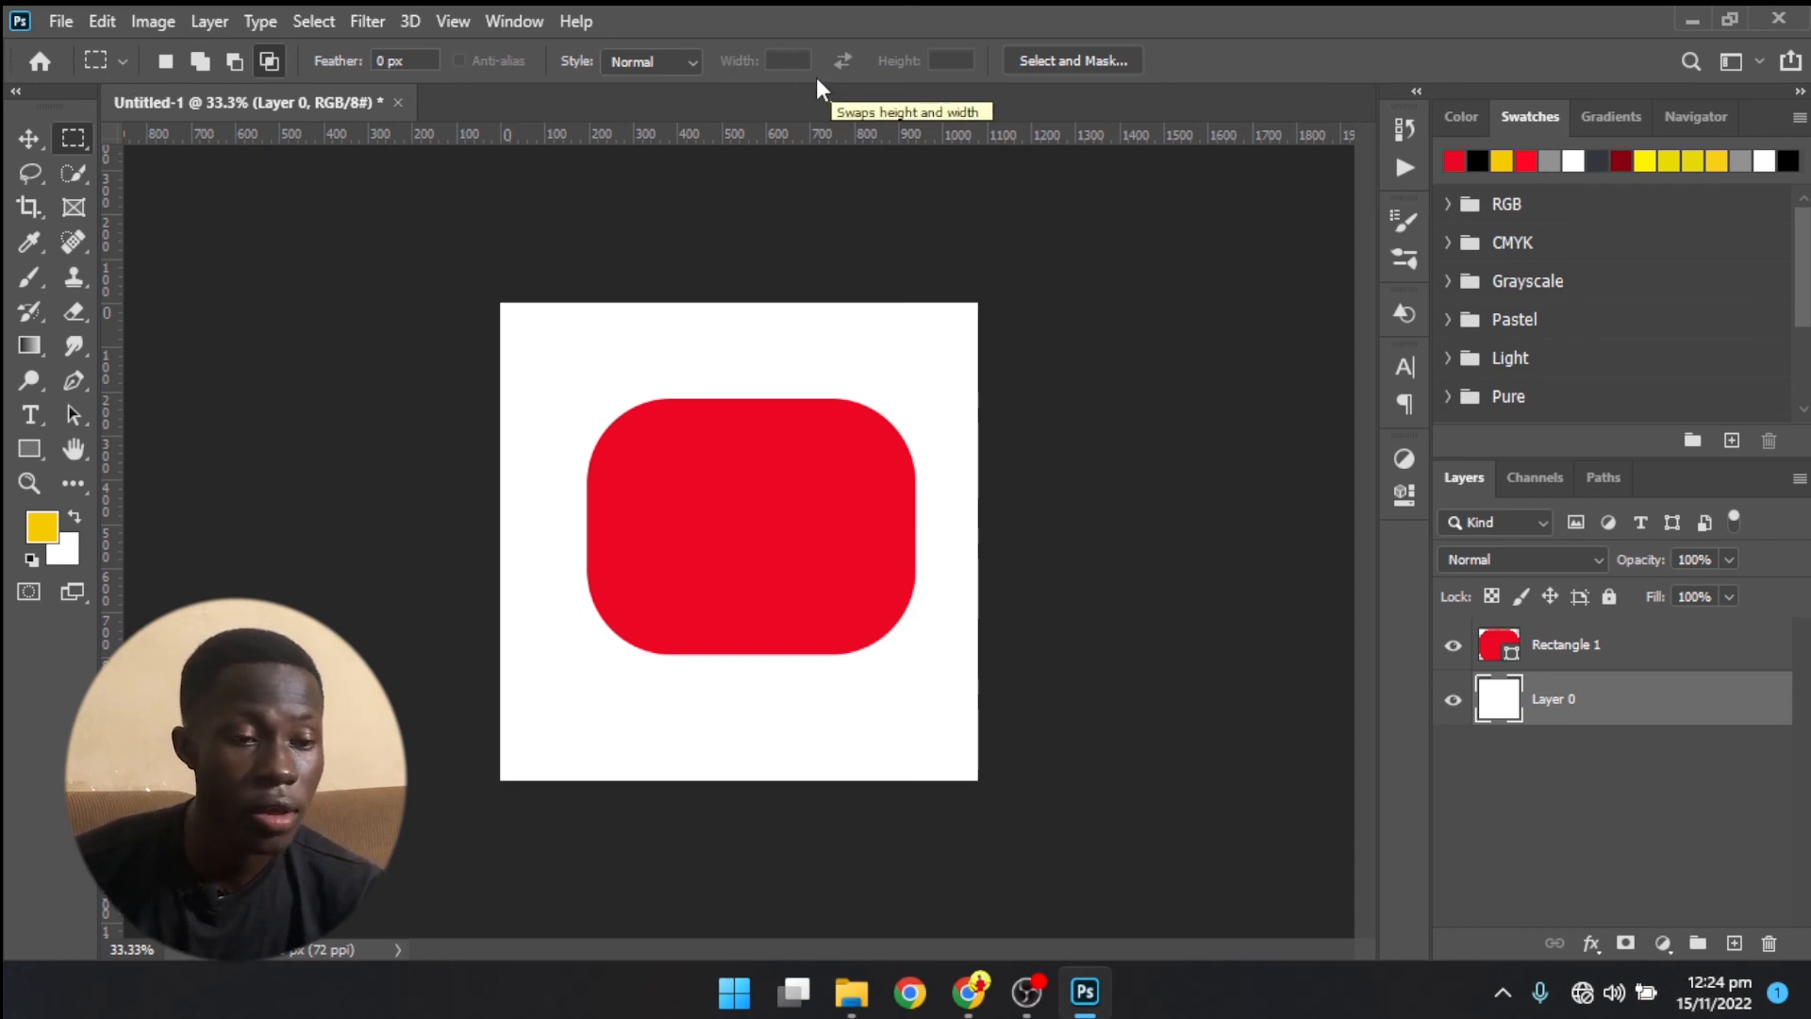
- Compare the options of the Move, Rectangle, Gradient, Quick Selection and Rectangular Marquee tools by activating each in turn
click(31, 141)
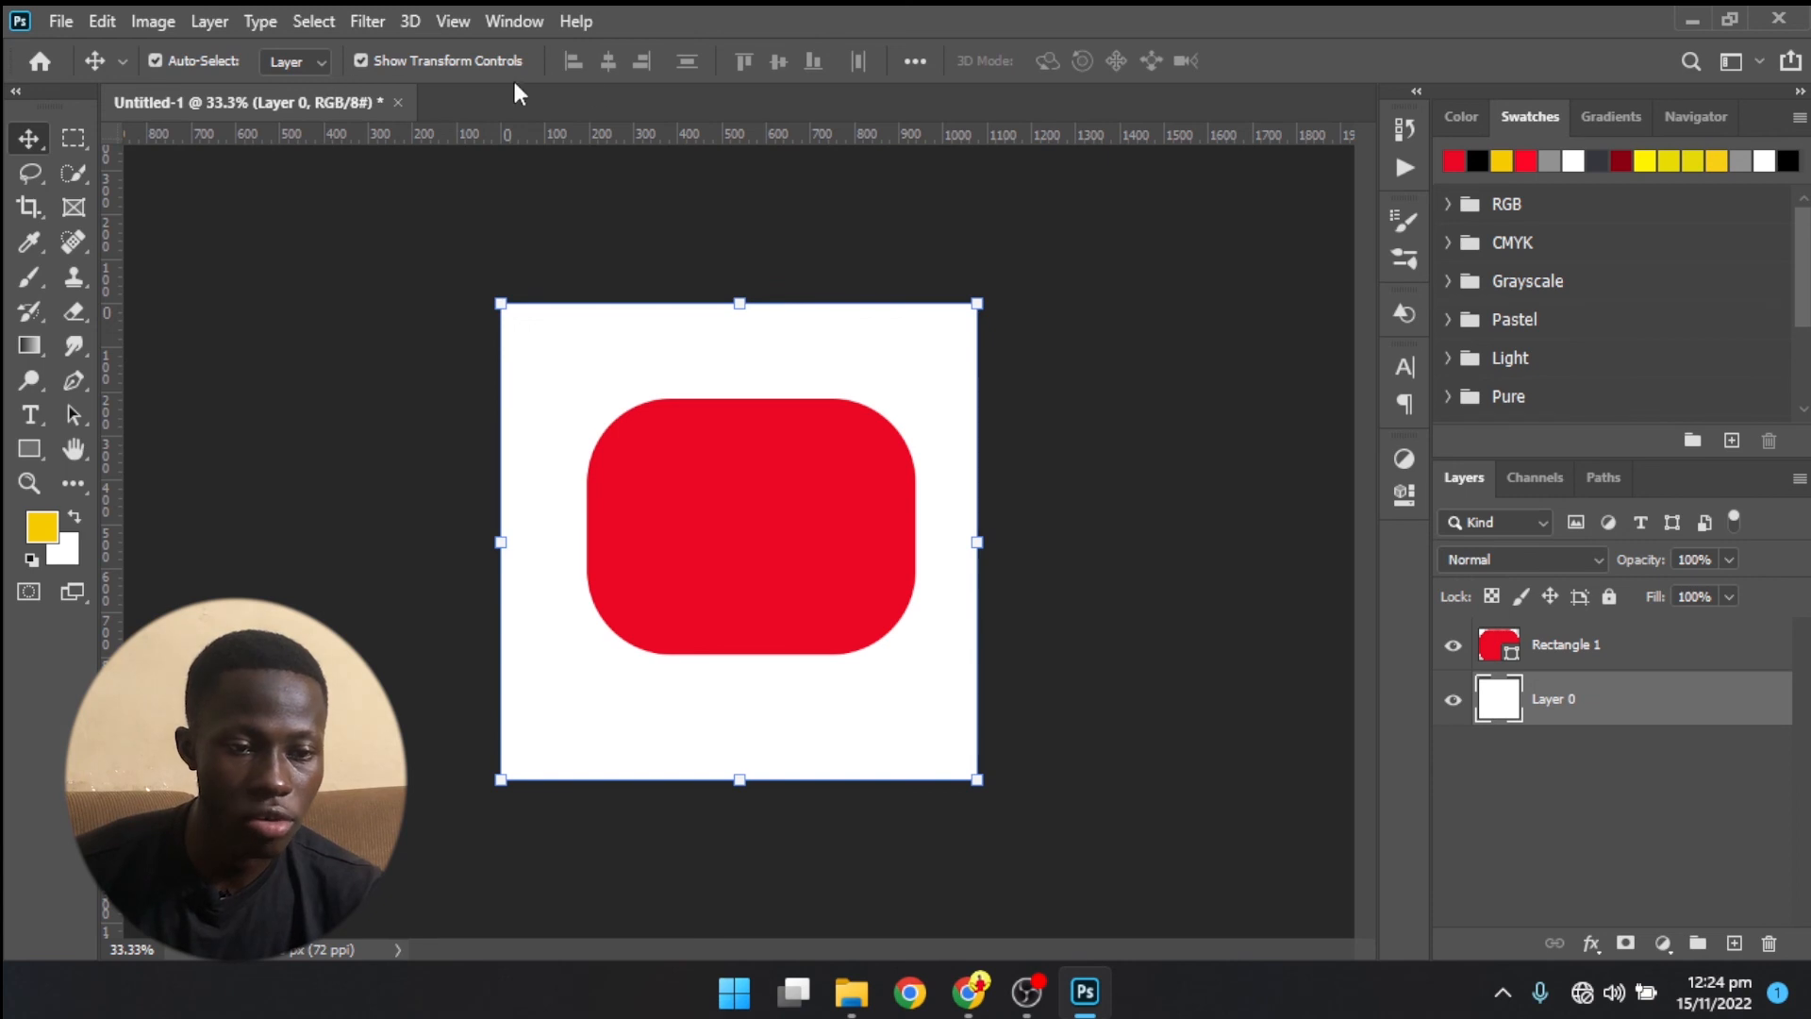
click(29, 452)
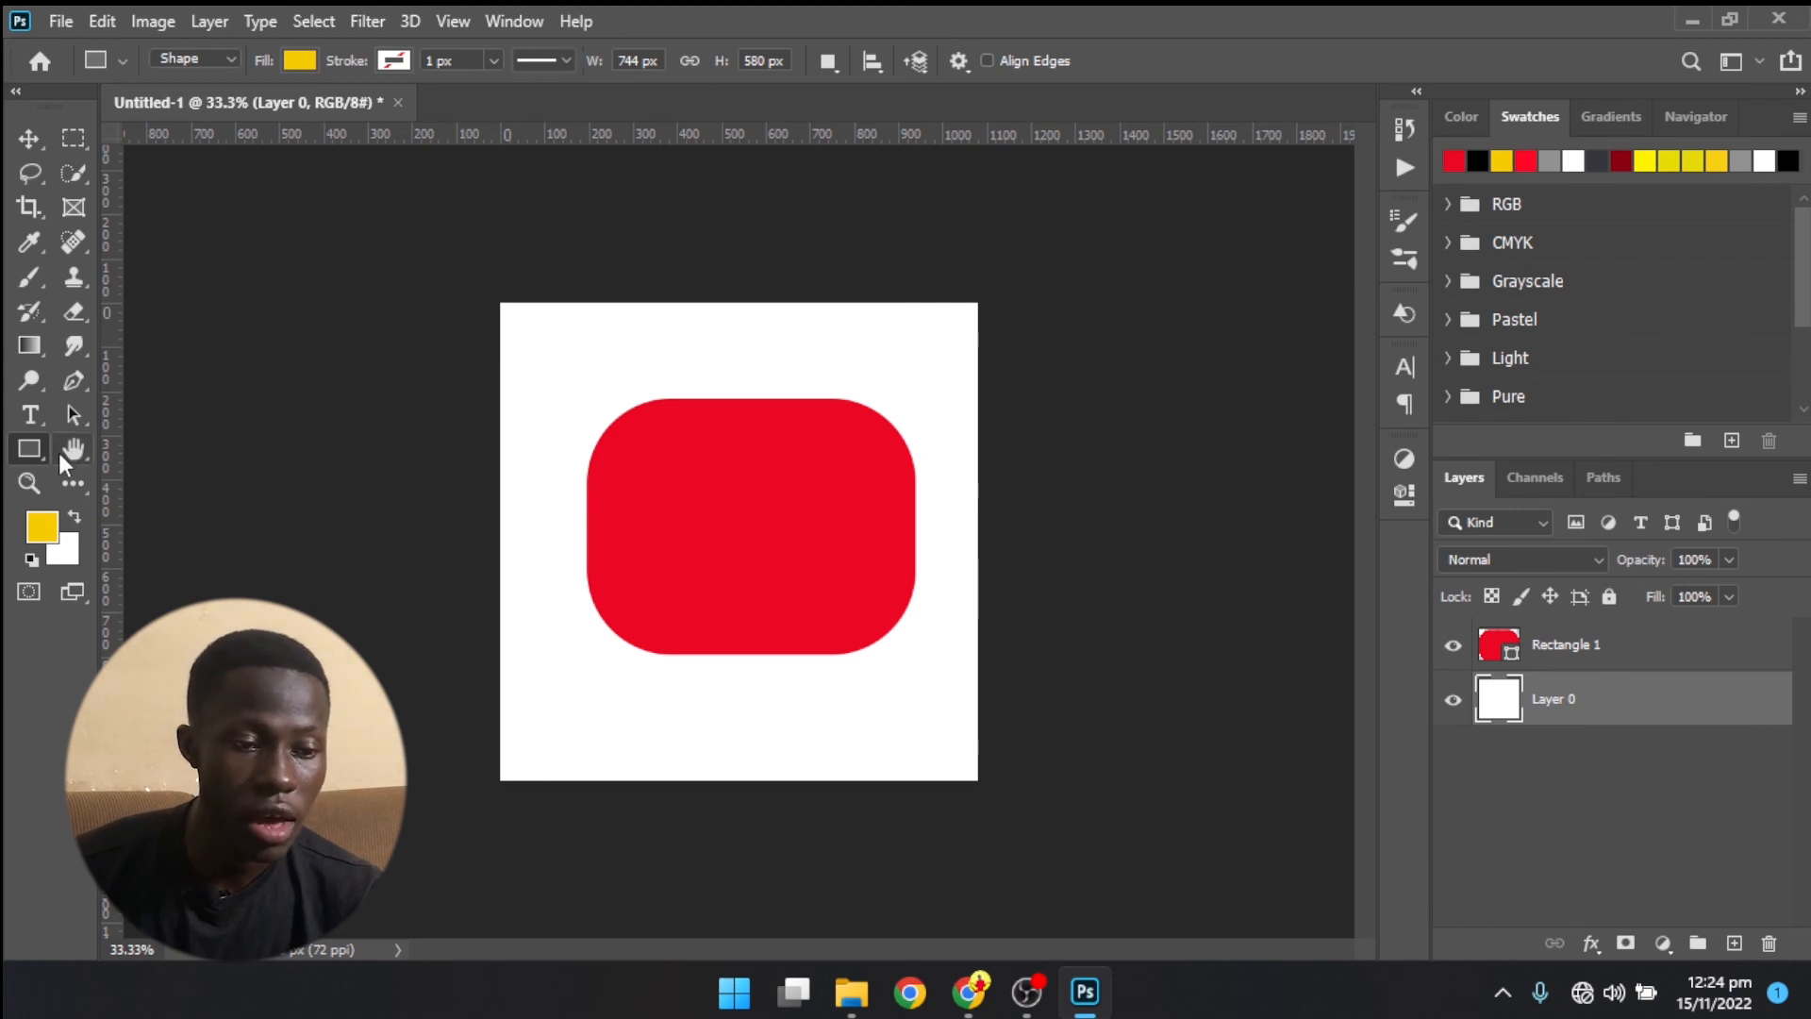
click(38, 347)
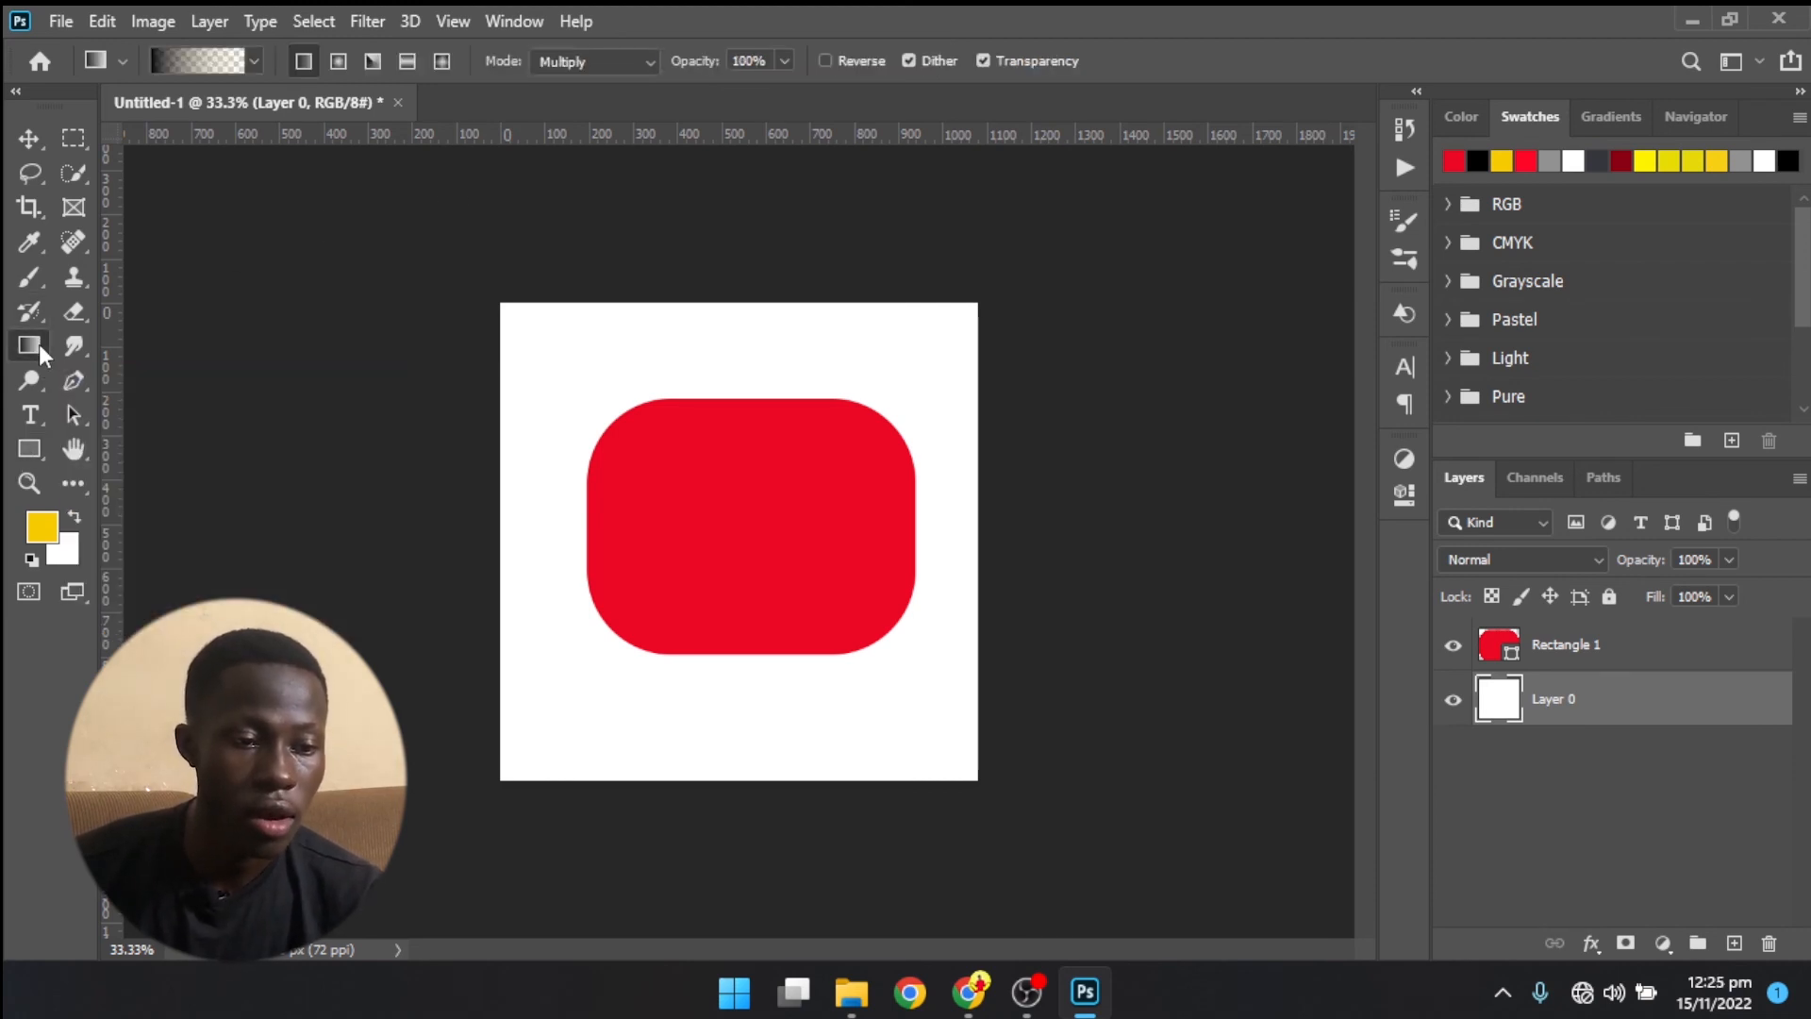
click(89, 171)
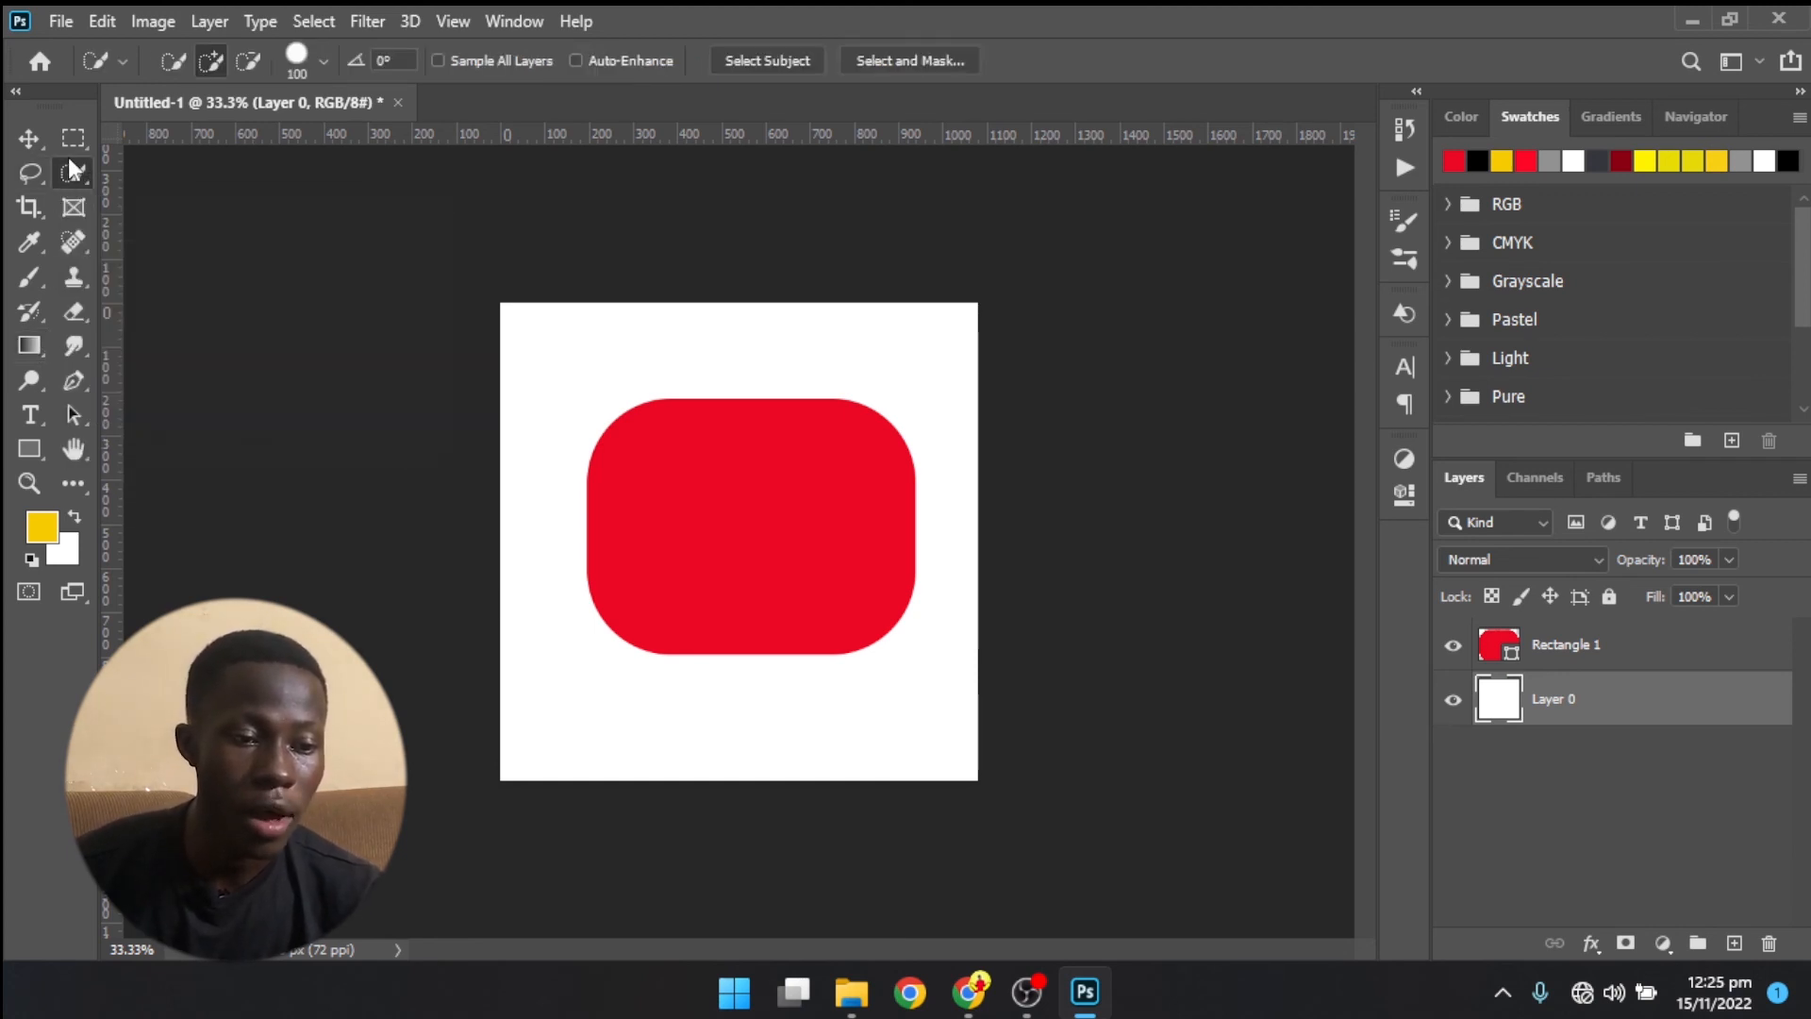
click(72, 139)
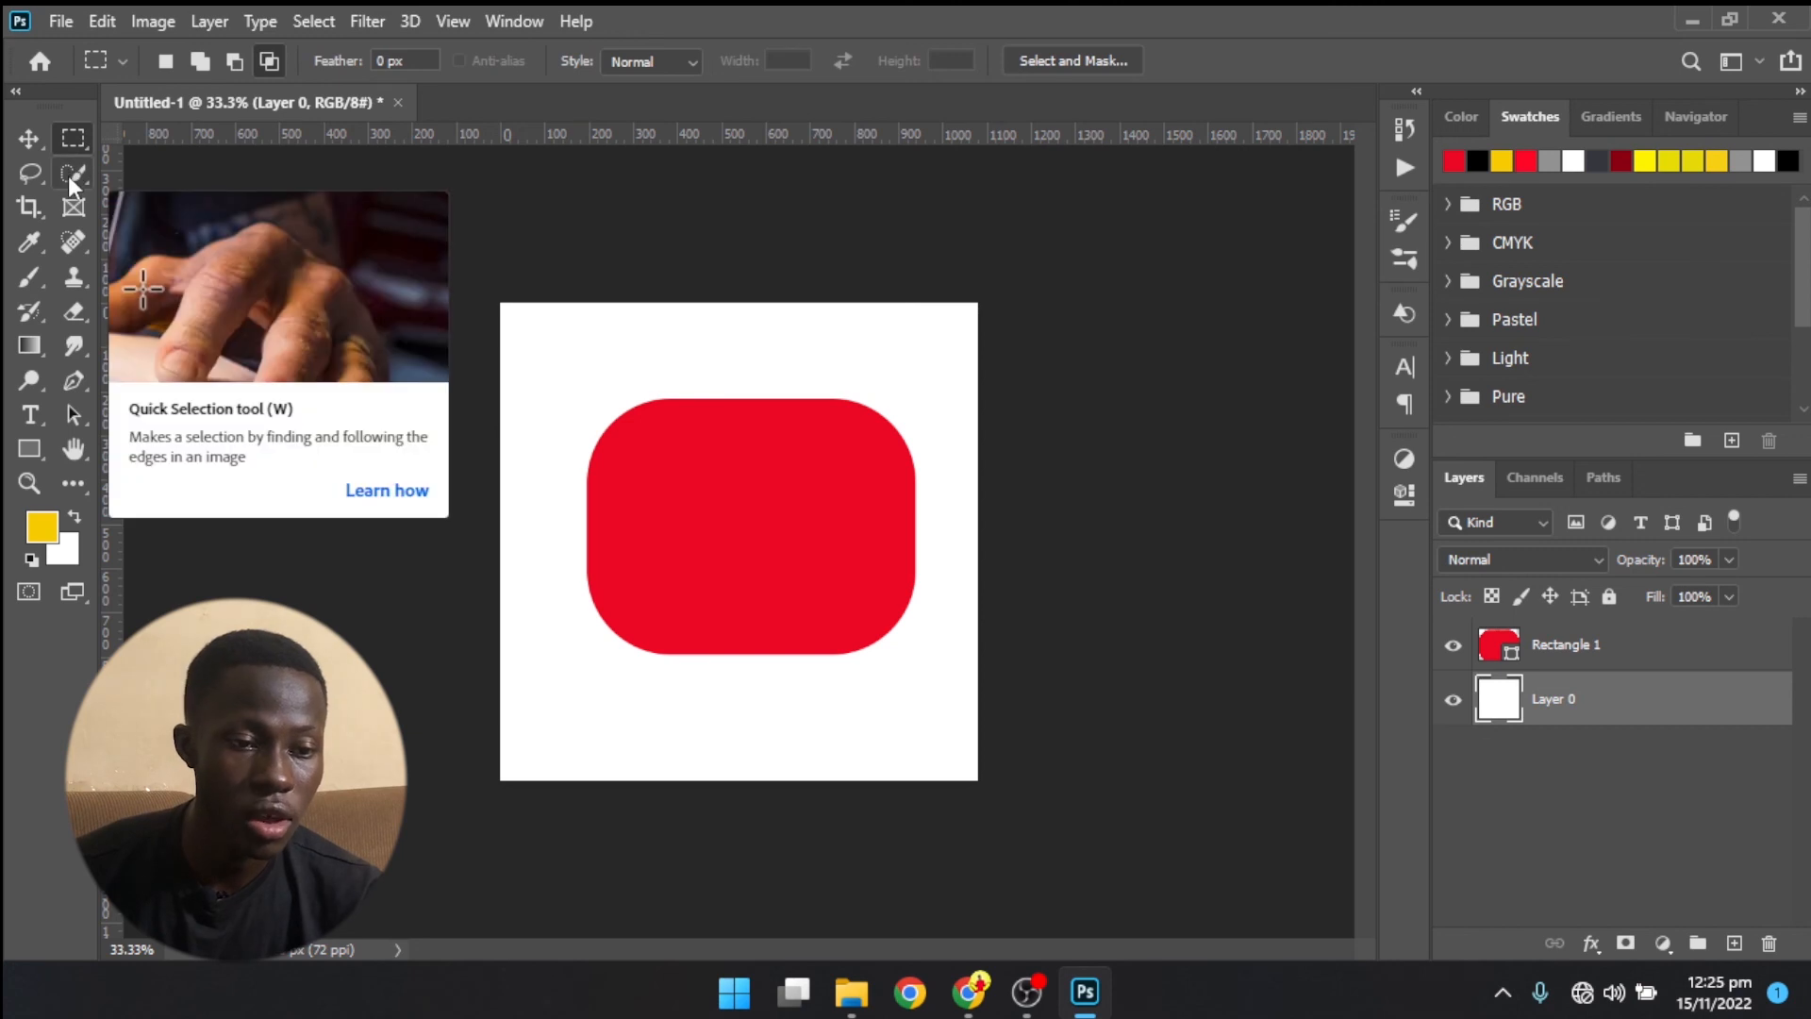